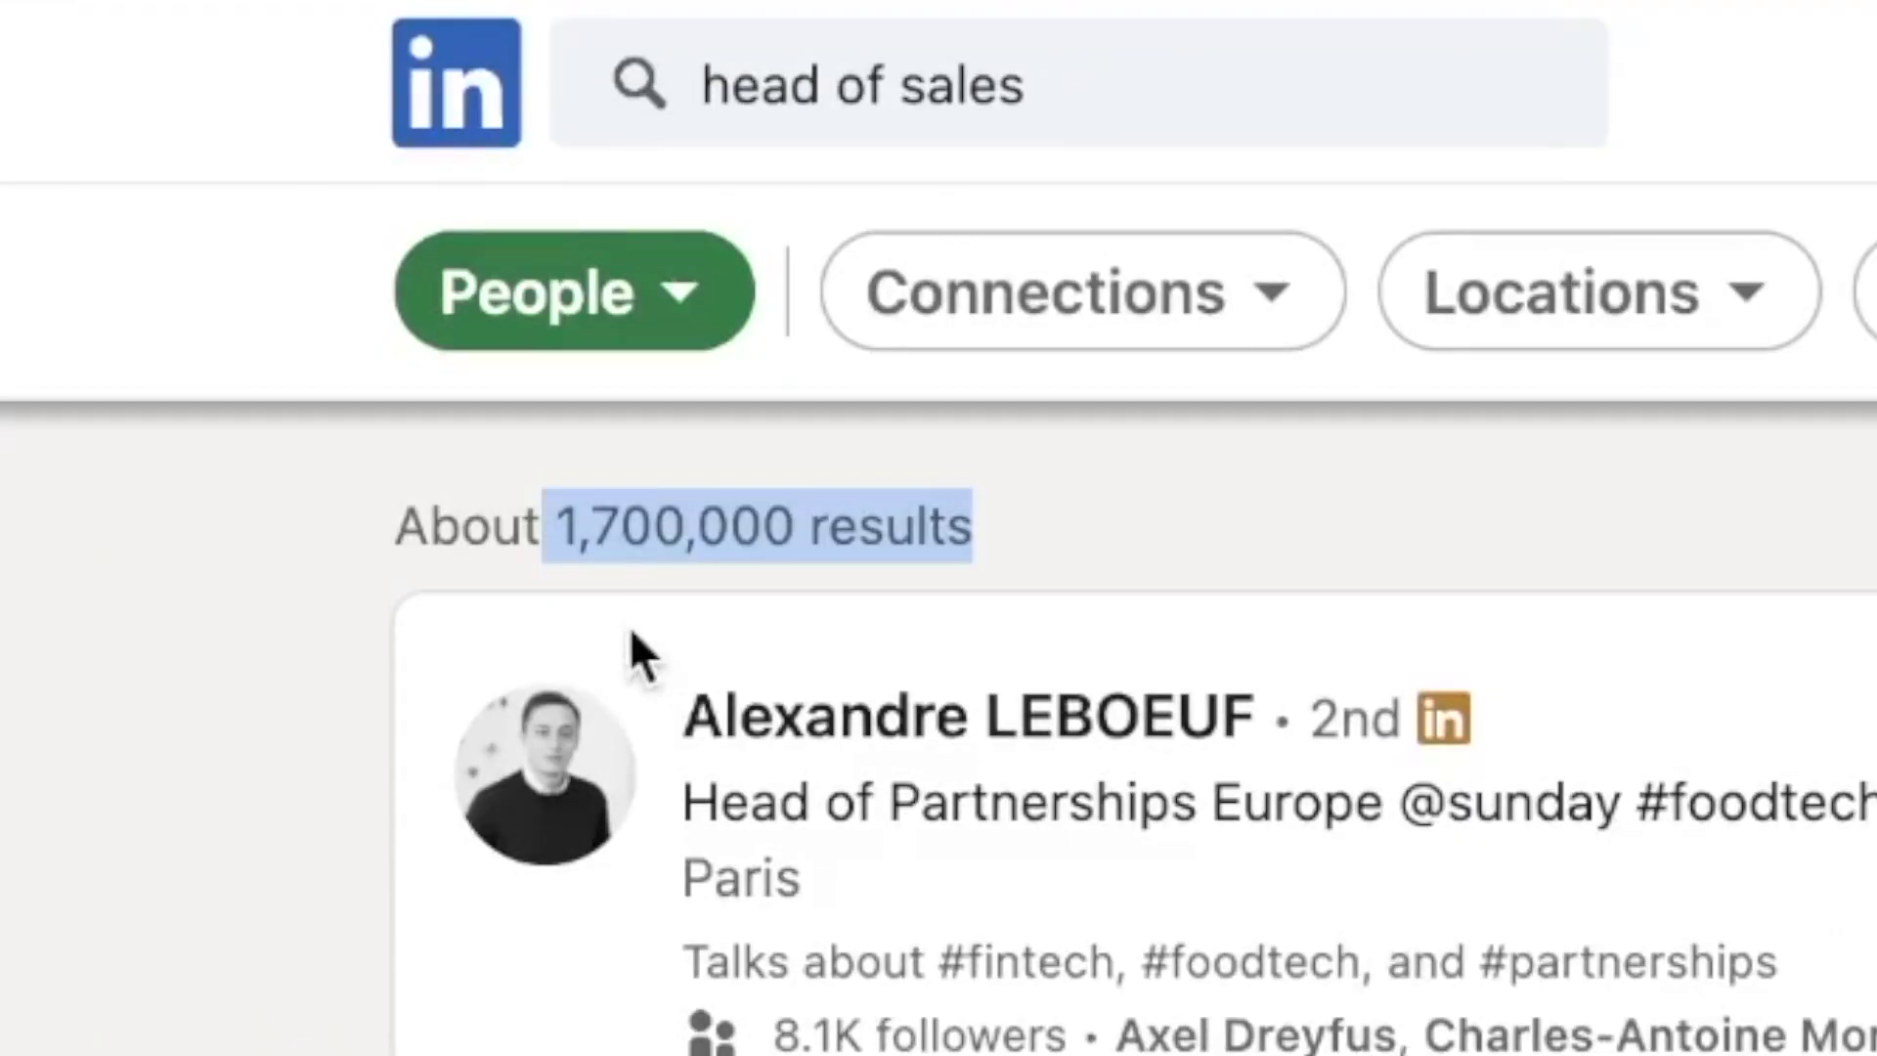
# Review the LinkedIn 'head of sales' People search showing about 1,700,000 results
pyautogui.click(607, 563)
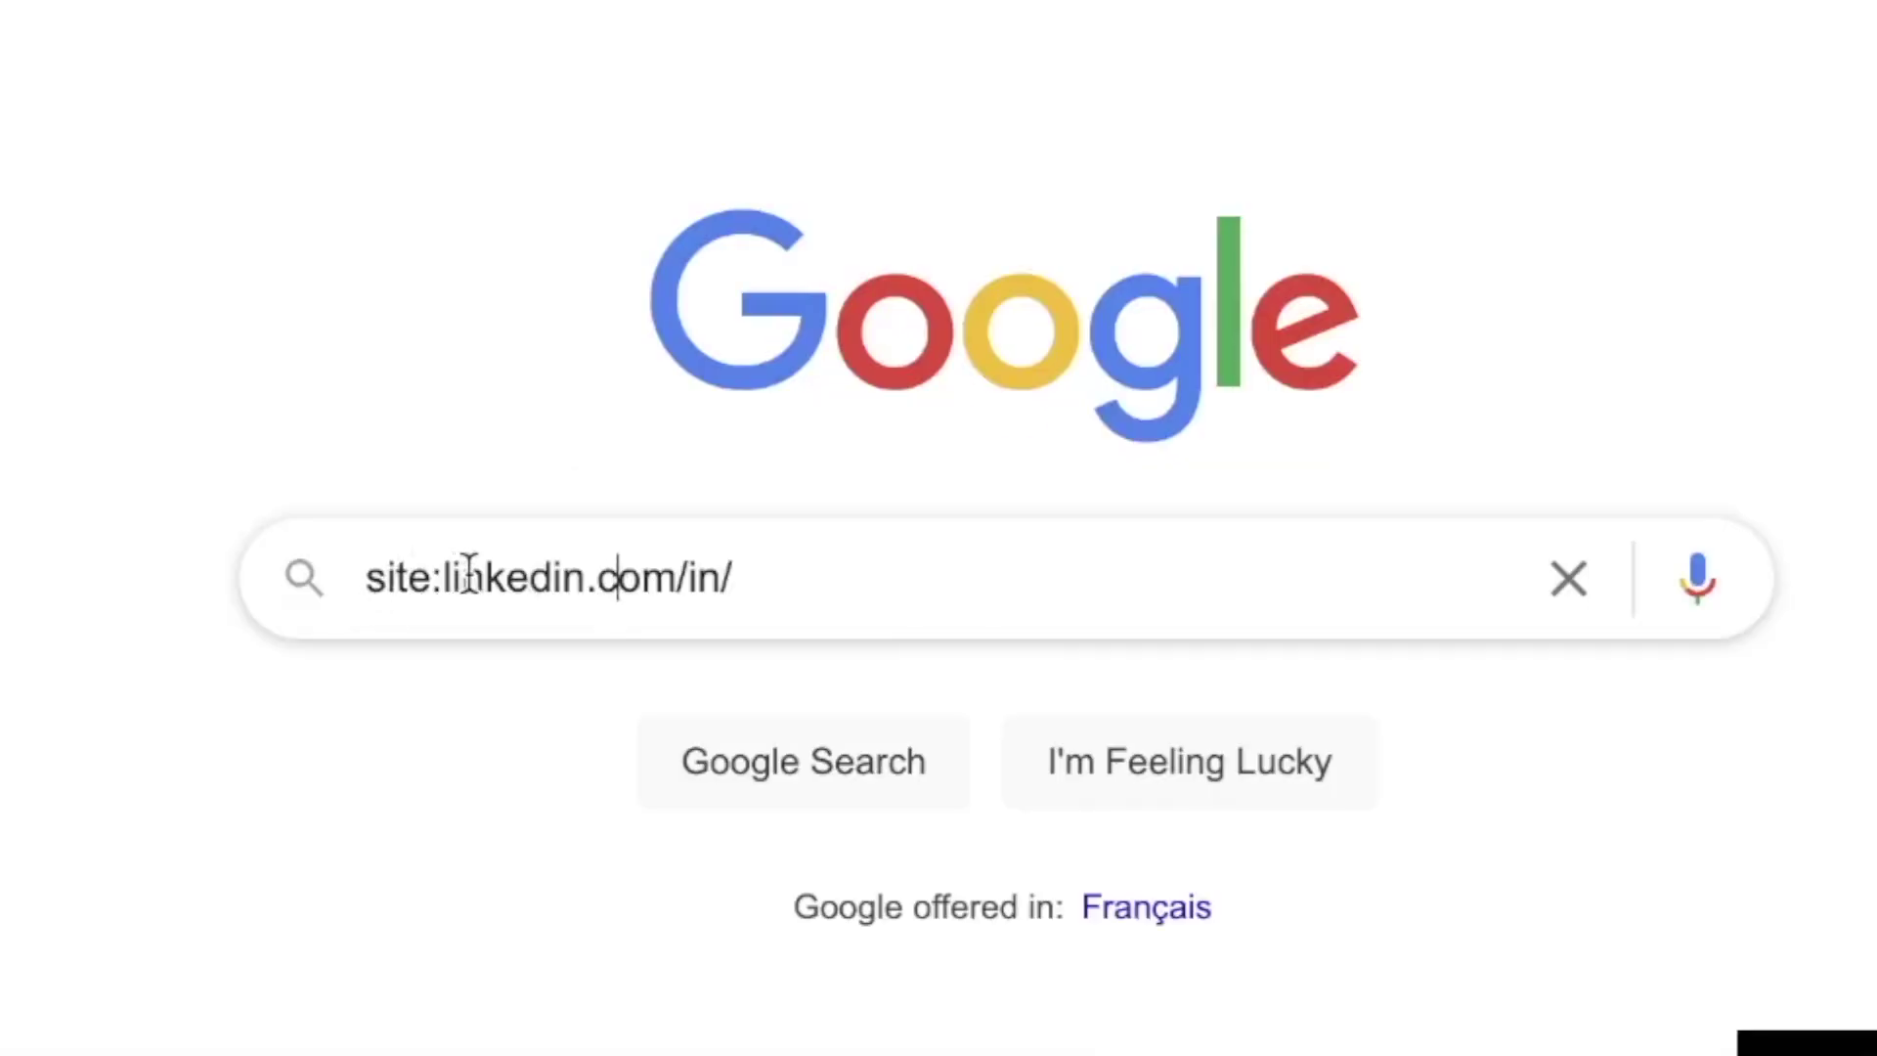
# Run the Google query site:linkedin.com/in/ "head of sales" AND France AND Software
pyautogui.moveTo(451, 591); pyautogui.dragTo(603, 587)
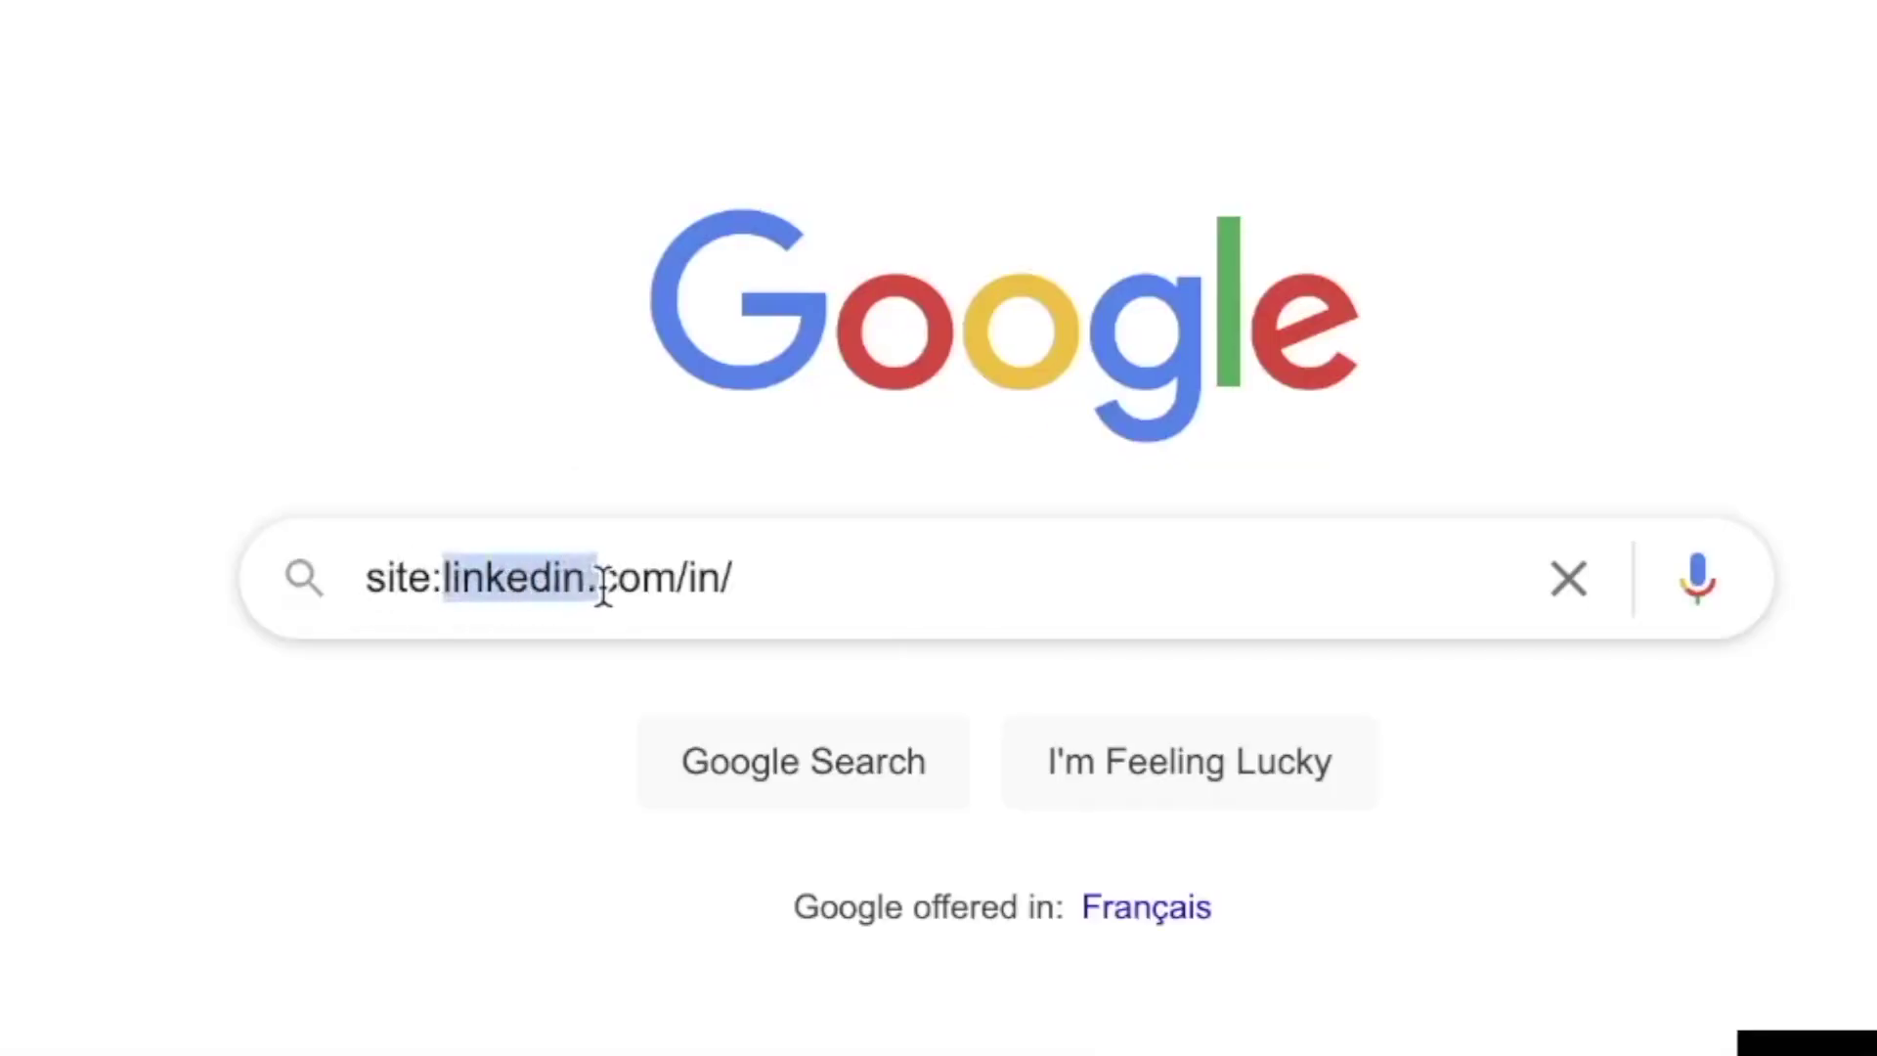
pyautogui.click(695, 584)
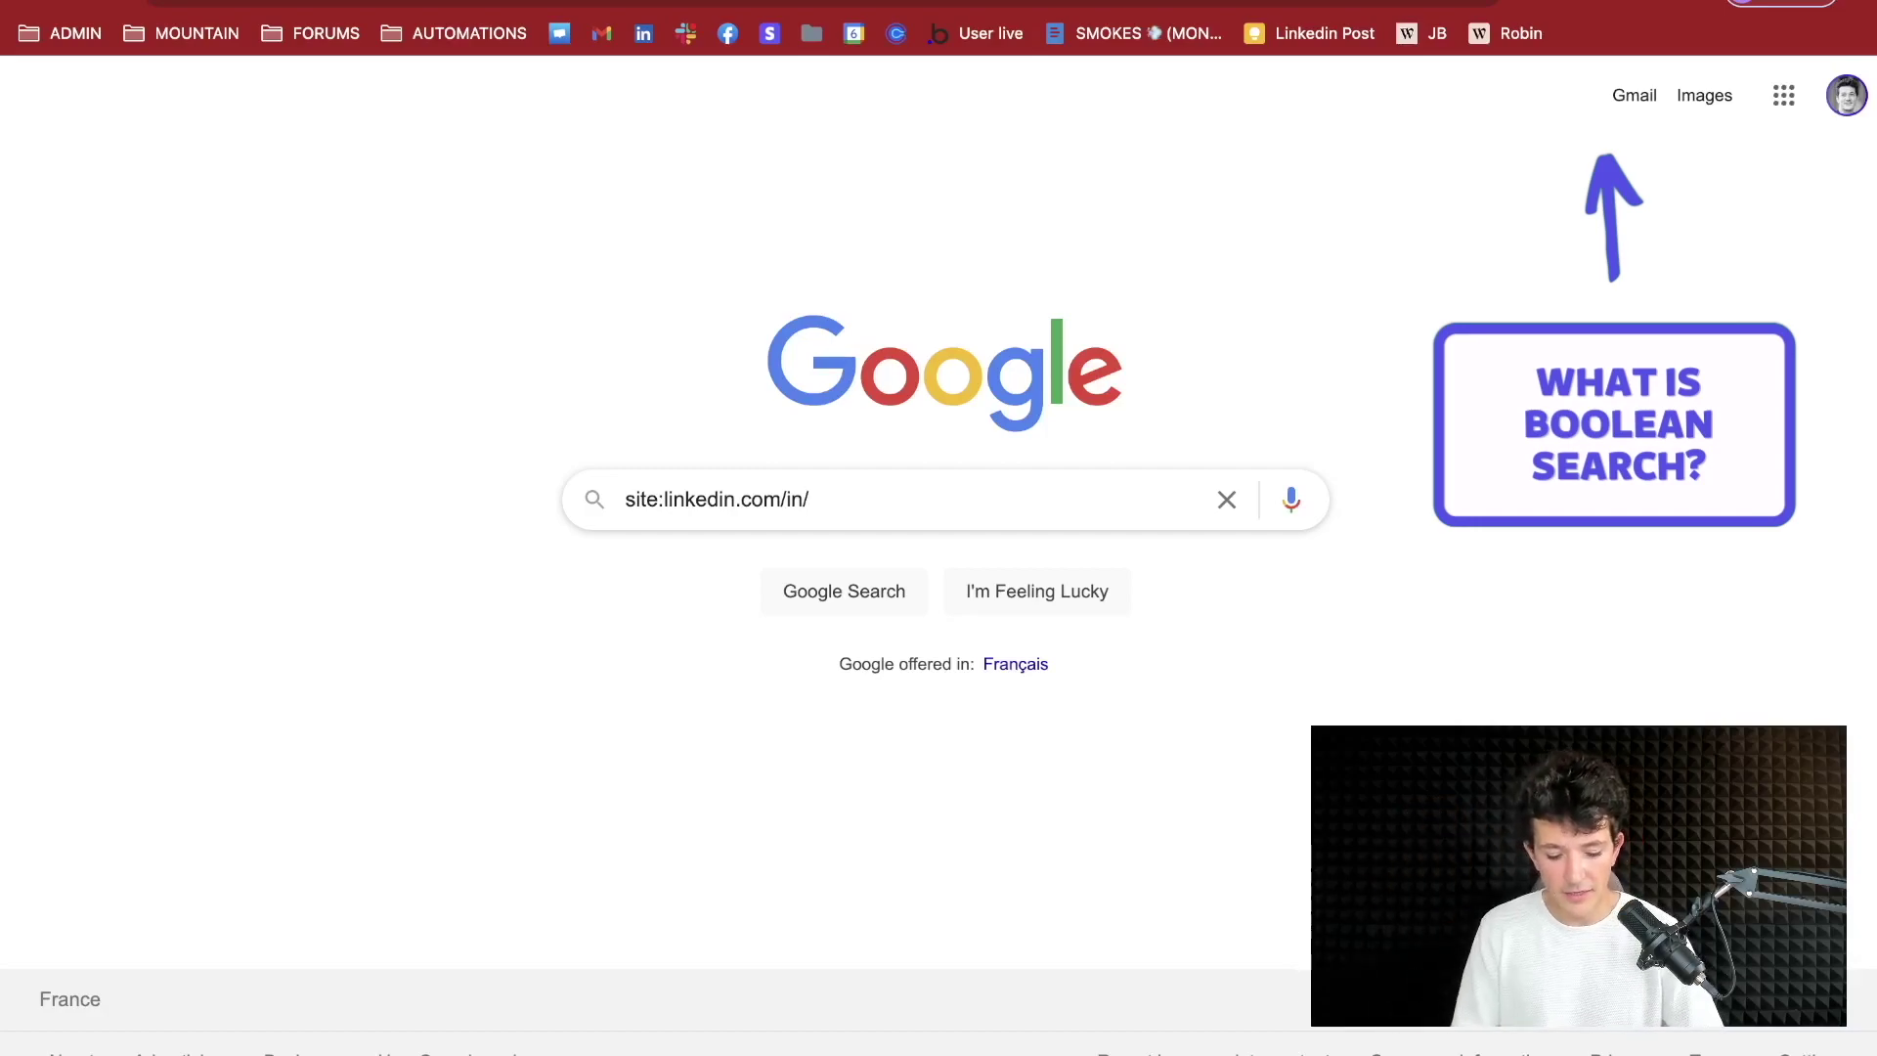
pyautogui.write('"')
pyautogui.write('hea')
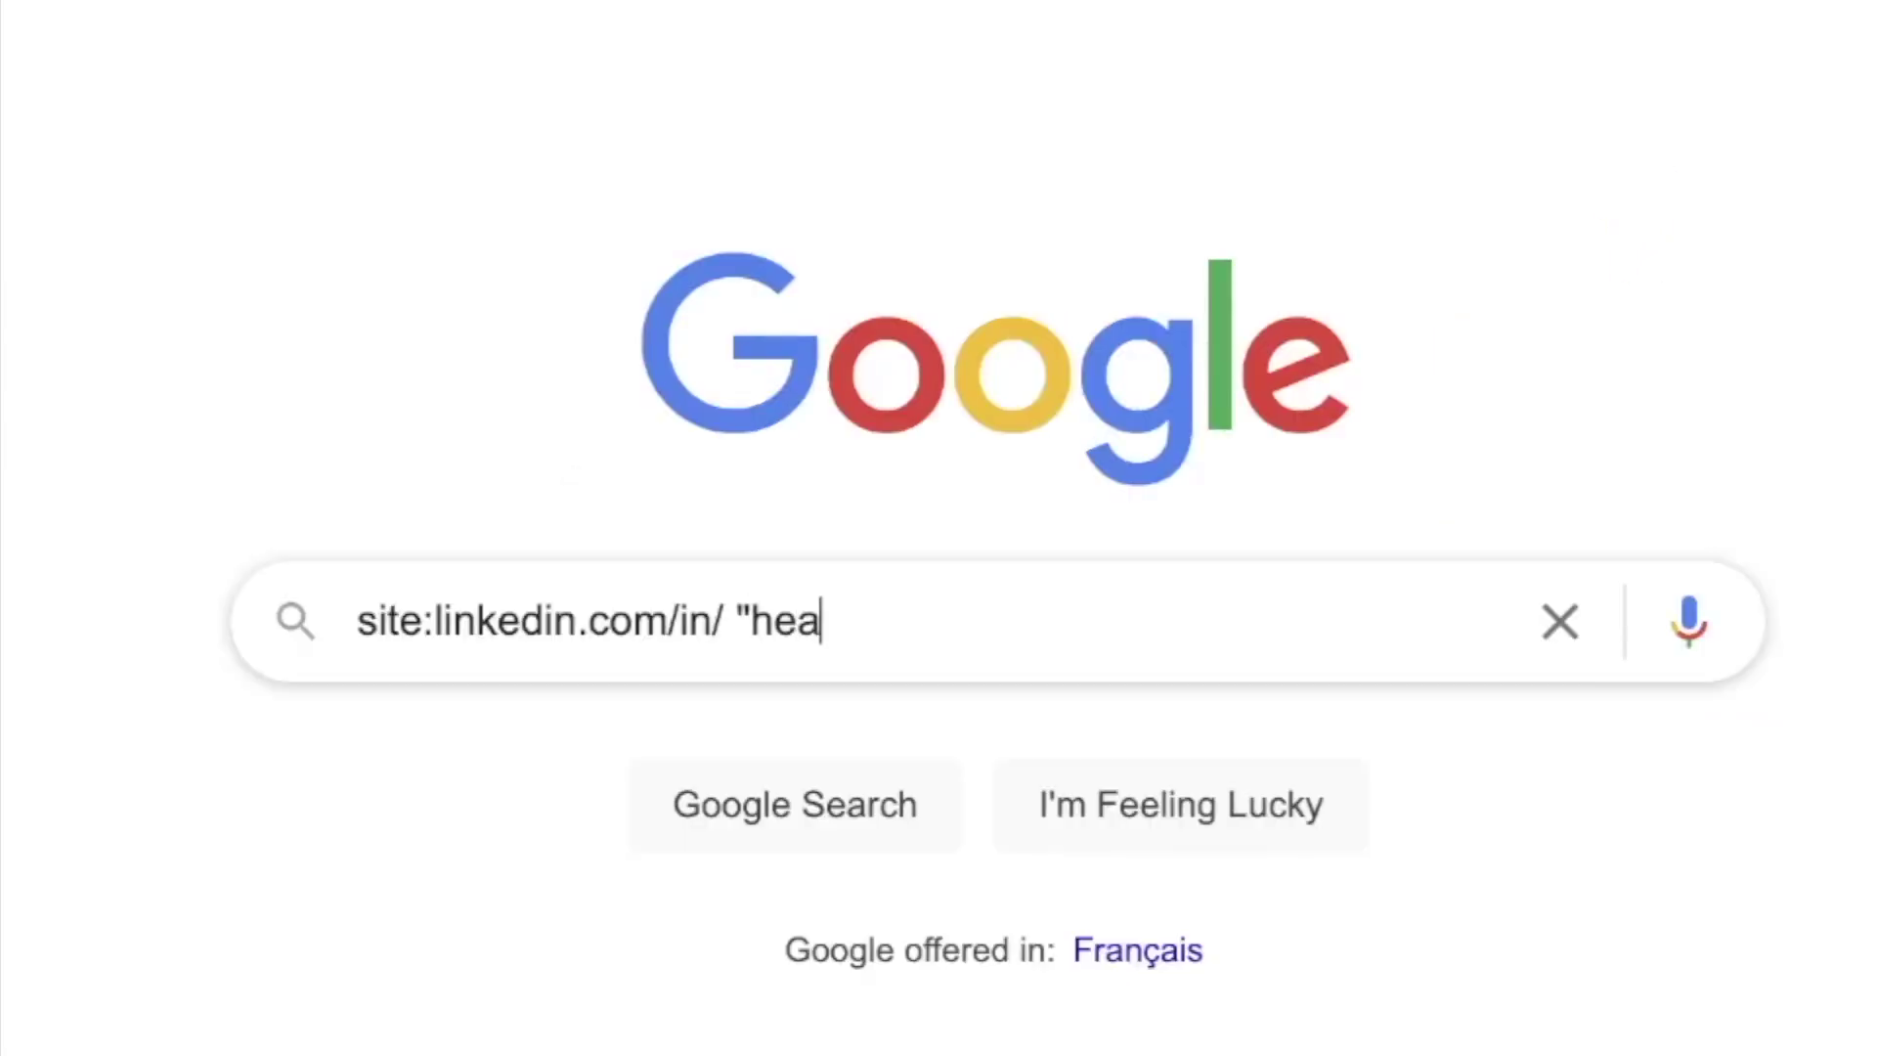
pyautogui.write('d of sales')
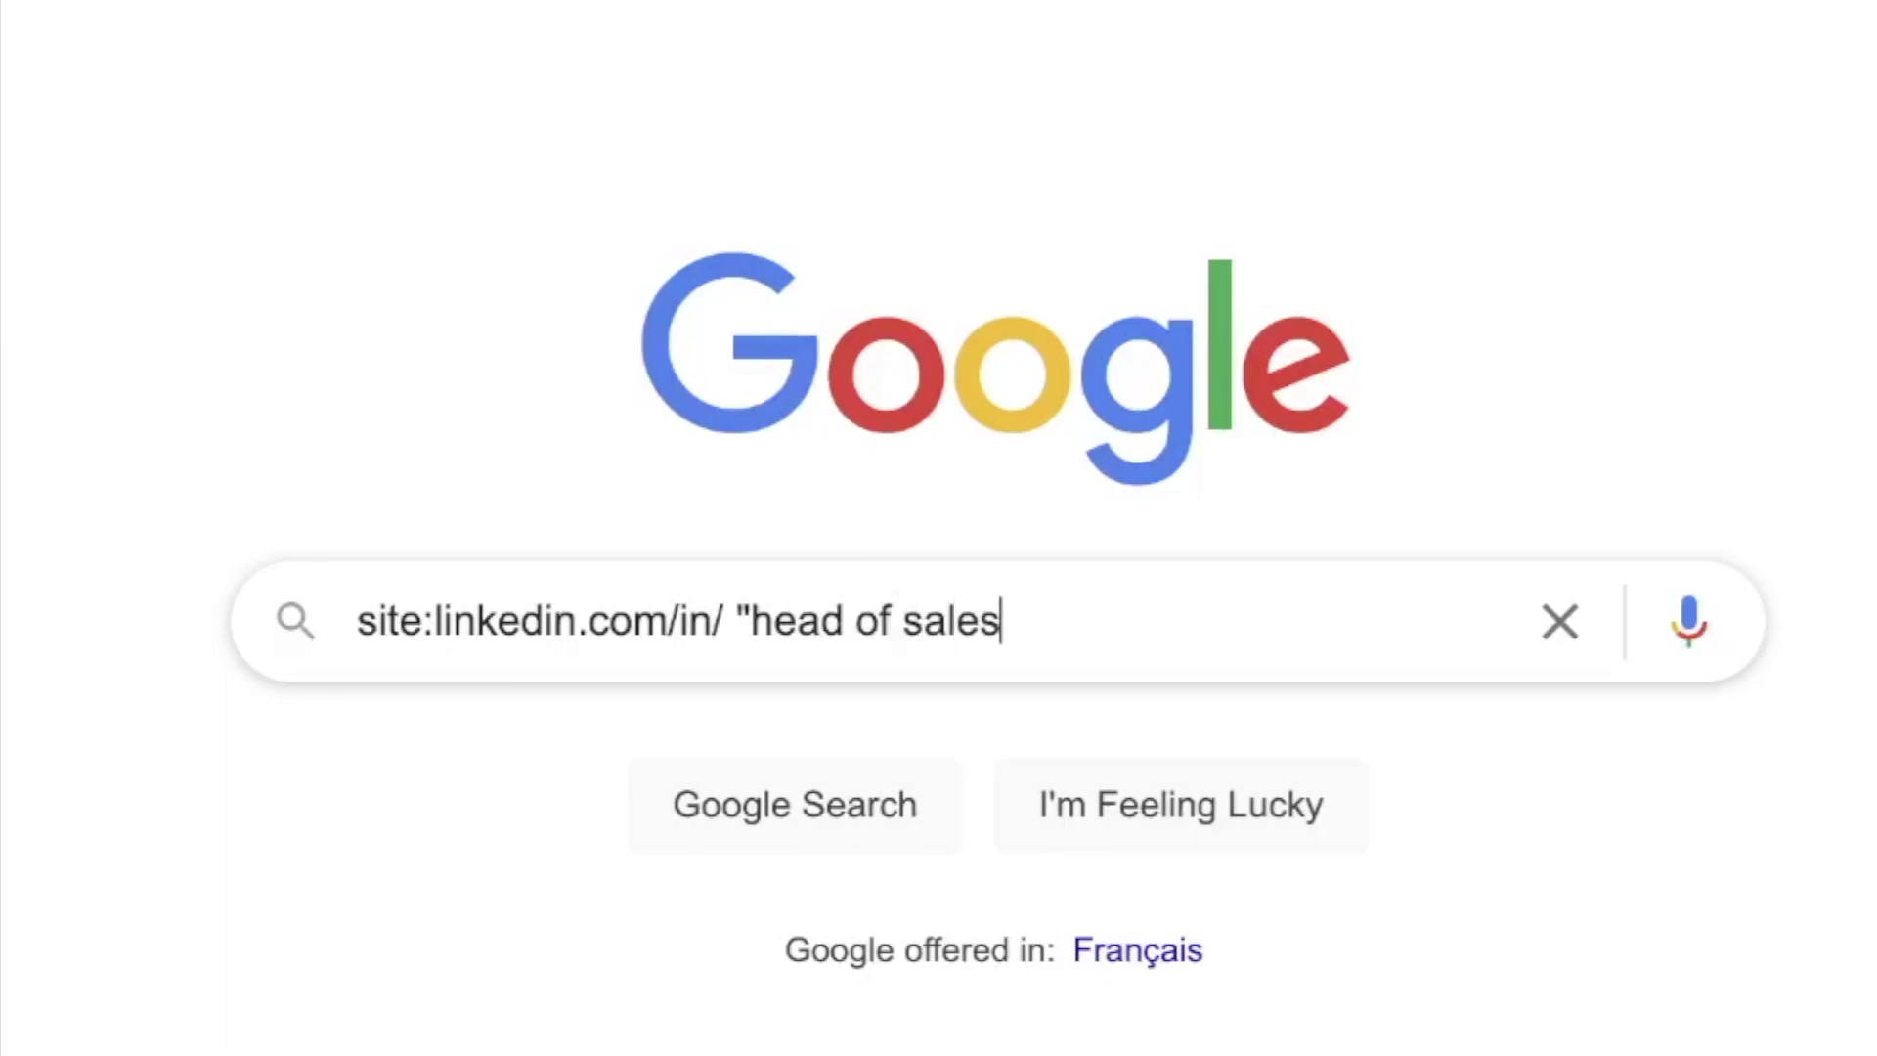
pyautogui.write('" AND ')
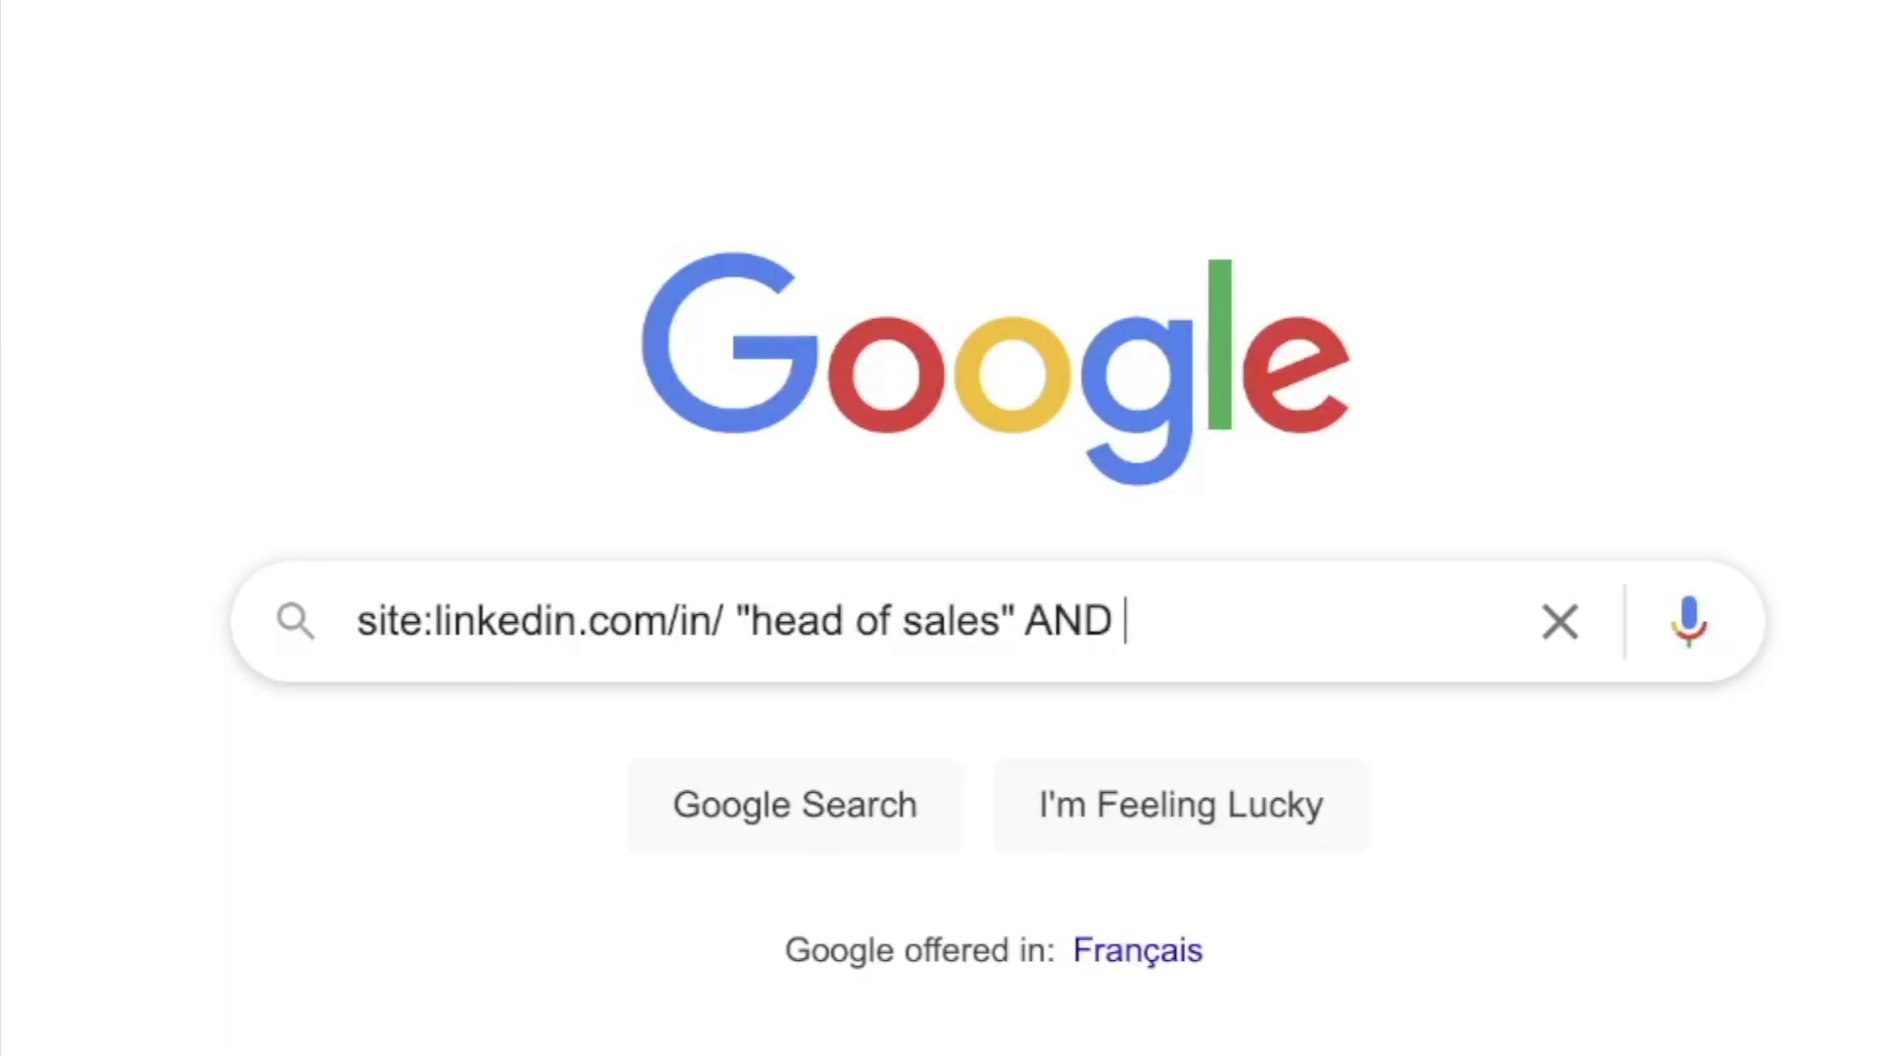
pyautogui.write('Franc')
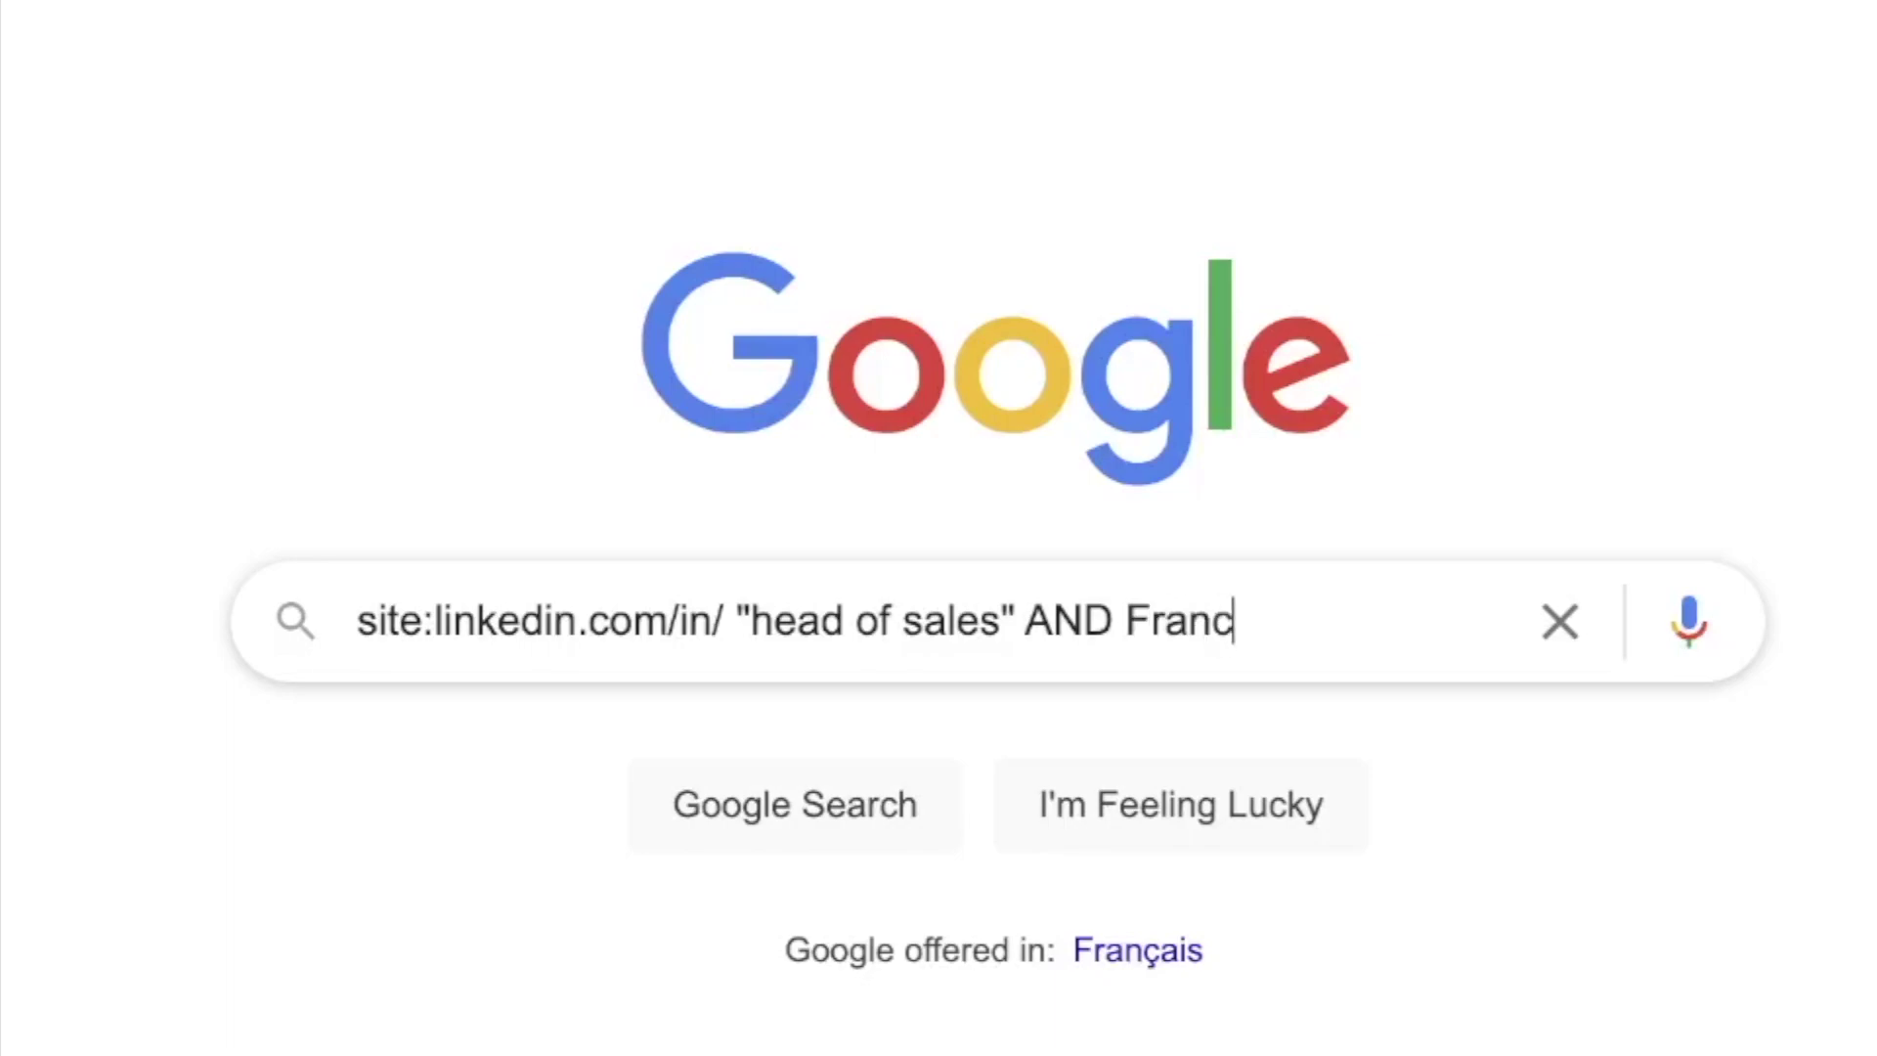
pyautogui.write('e AND')
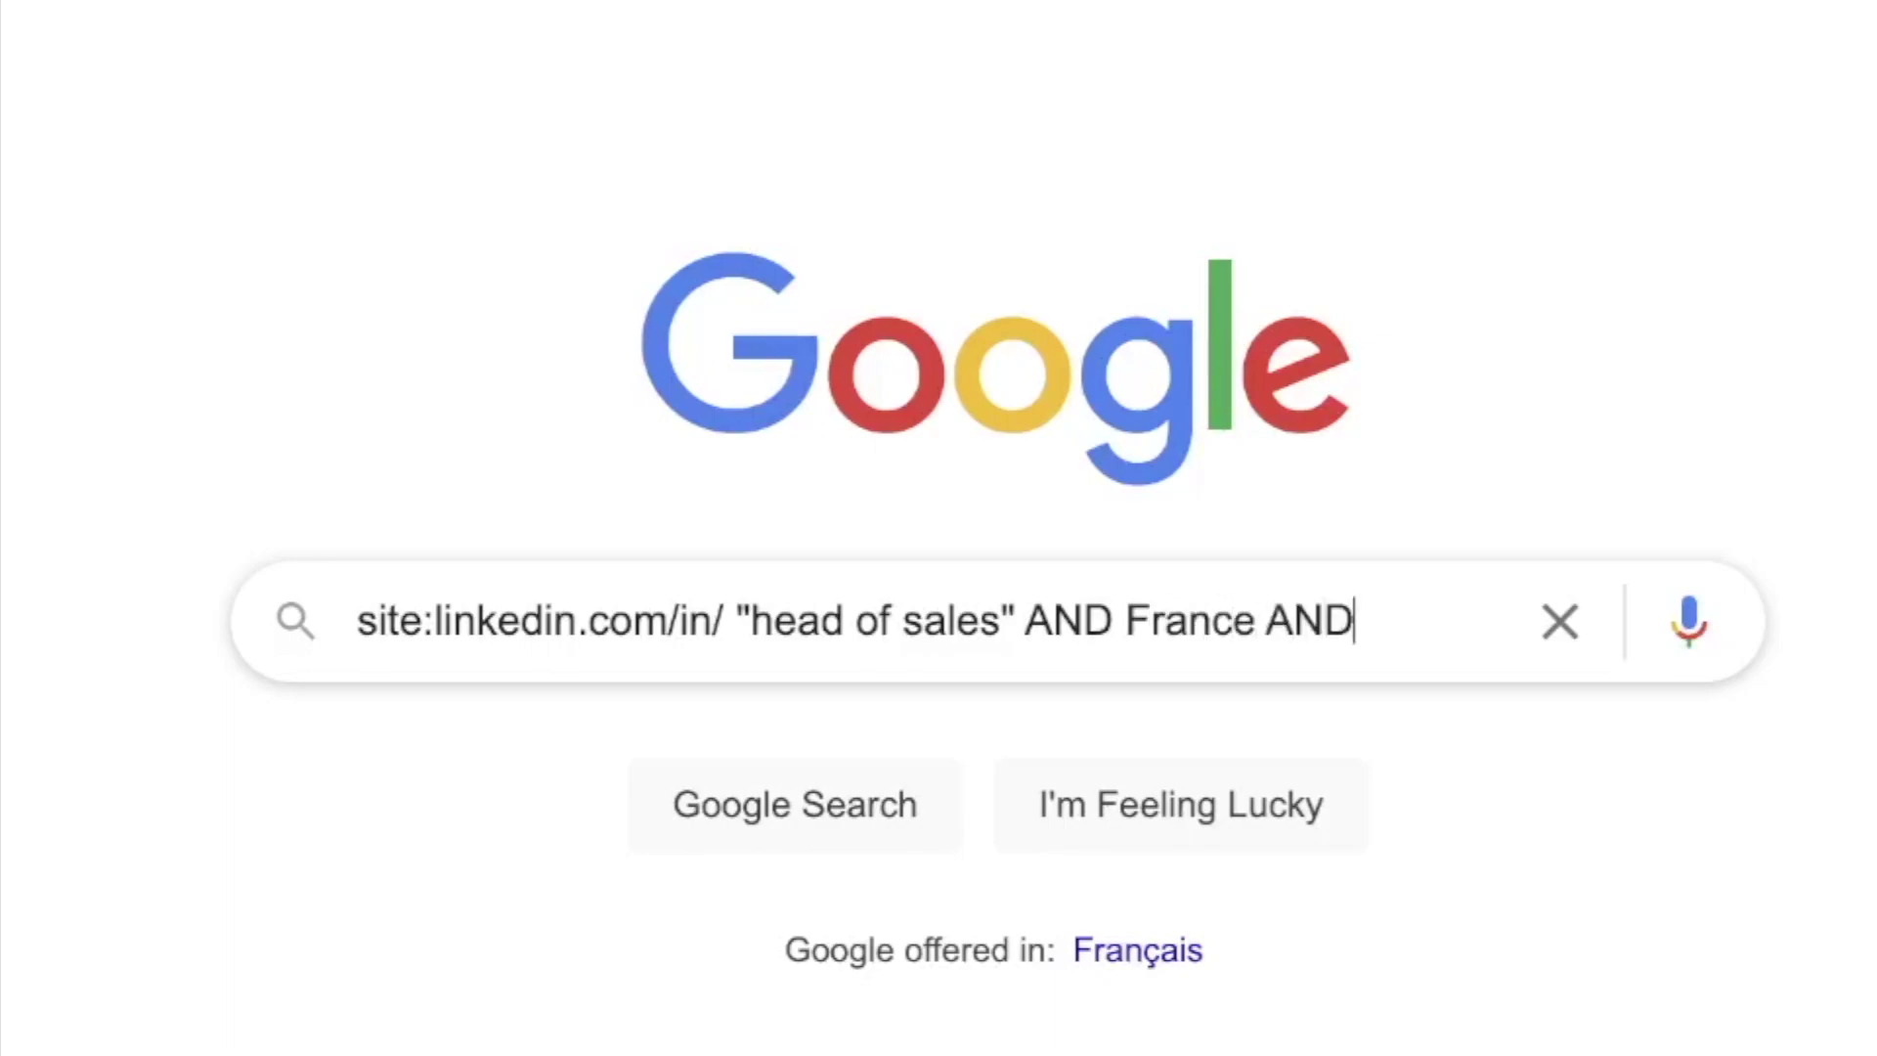
pyautogui.write(' Softwa')
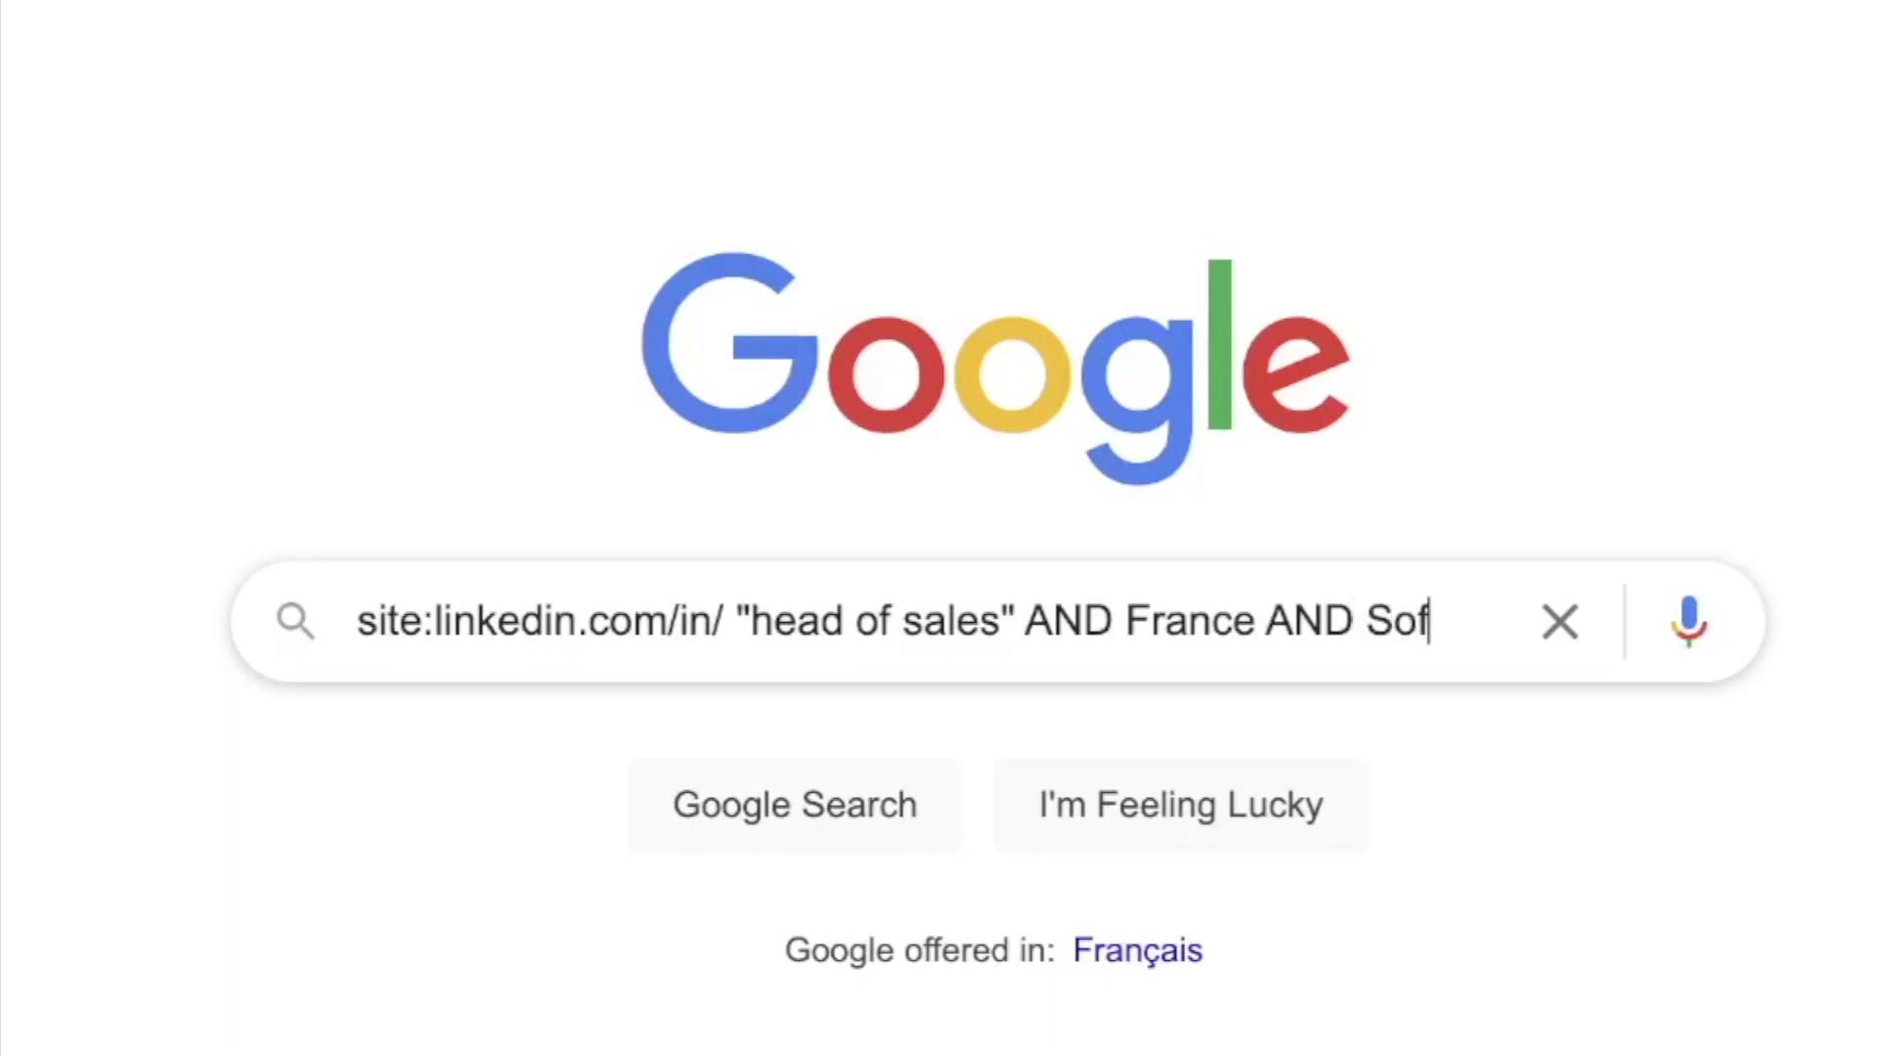
pyautogui.write('re')
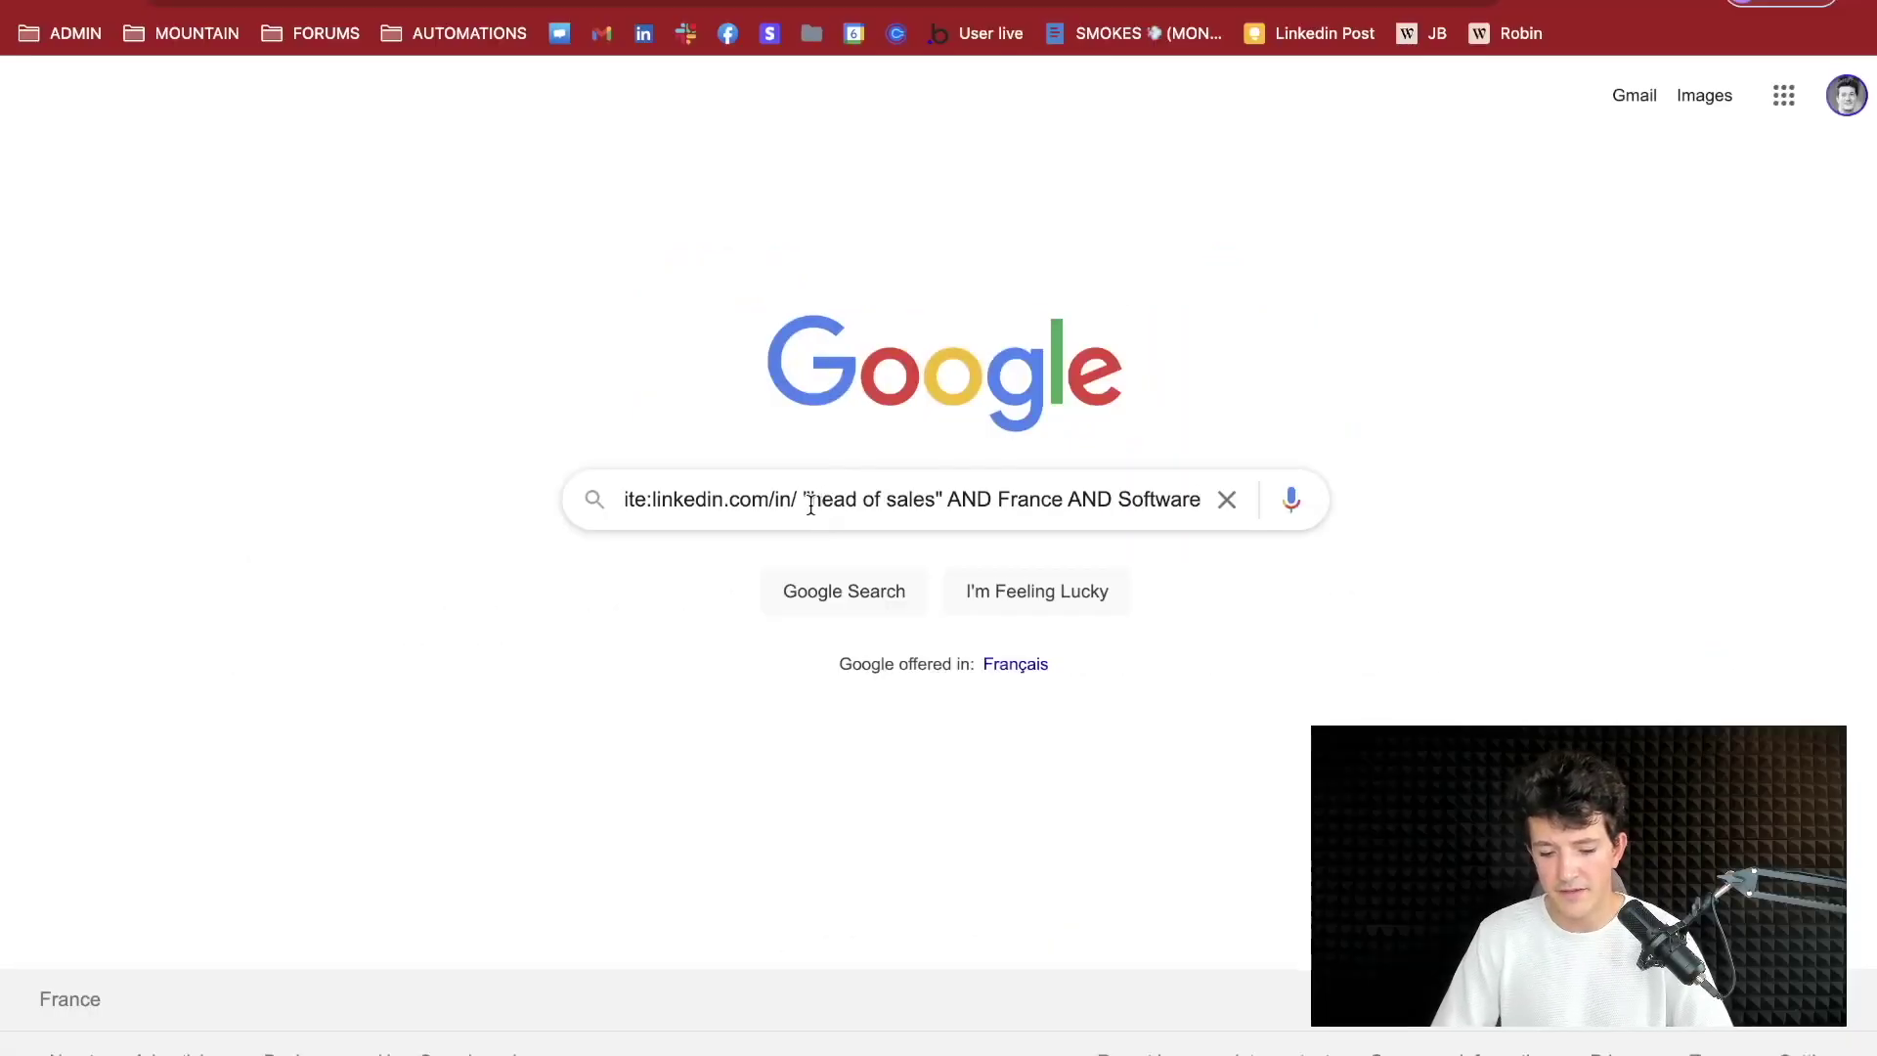
pyautogui.moveTo(810, 503); pyautogui.dragTo(1068, 500)
pyautogui.click(1021, 499)
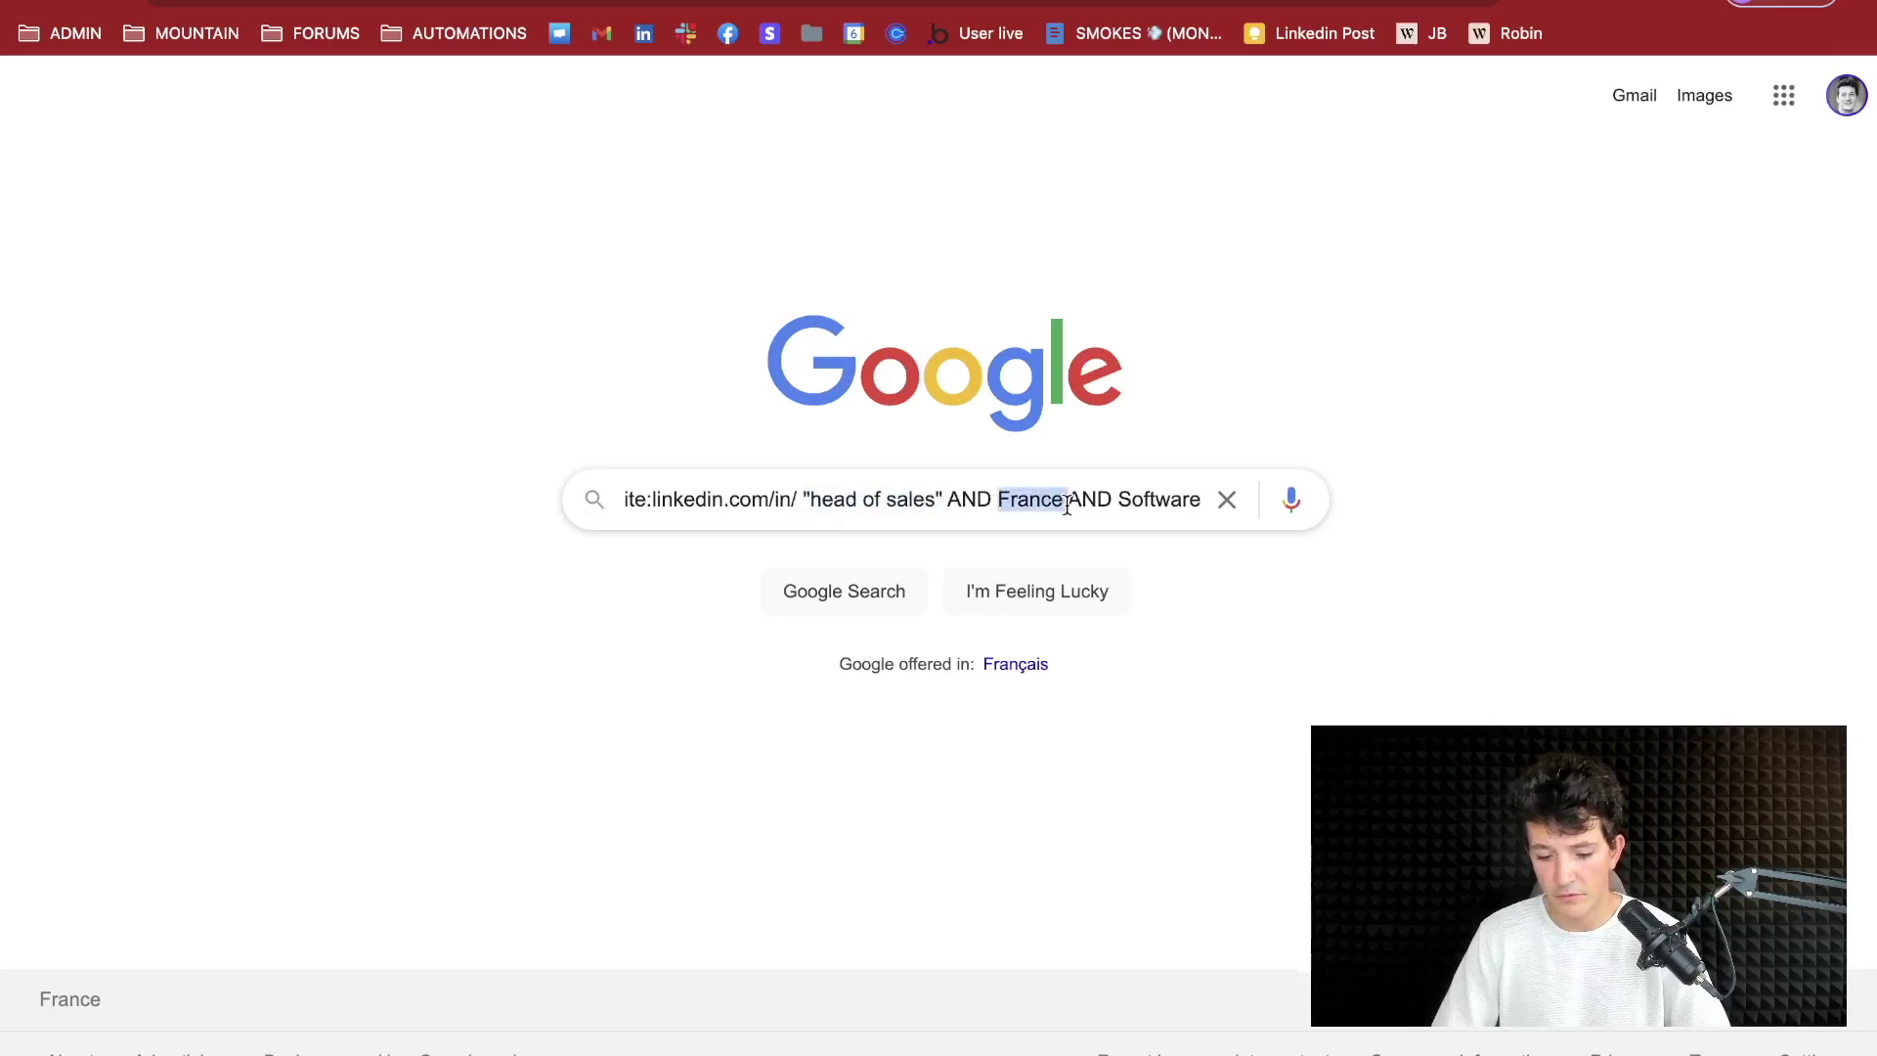
pyautogui.click(1187, 500)
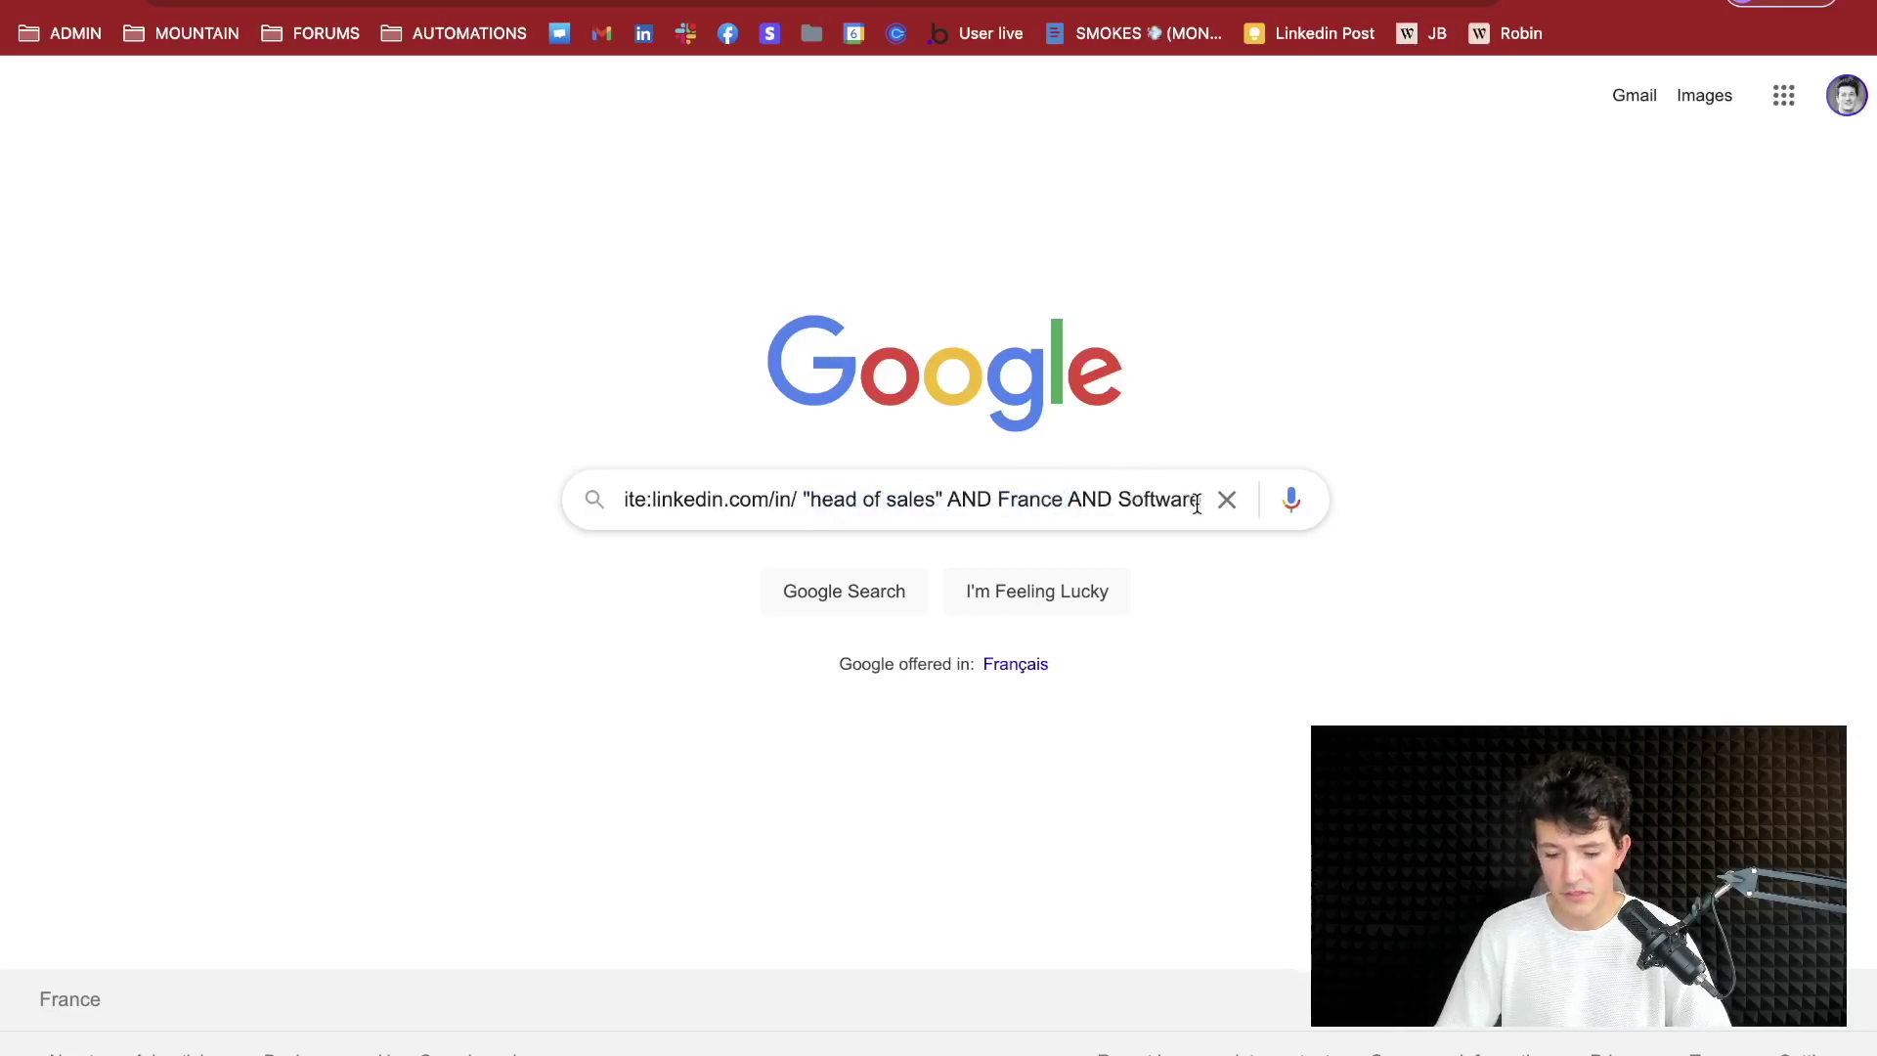
pyautogui.press('Return')
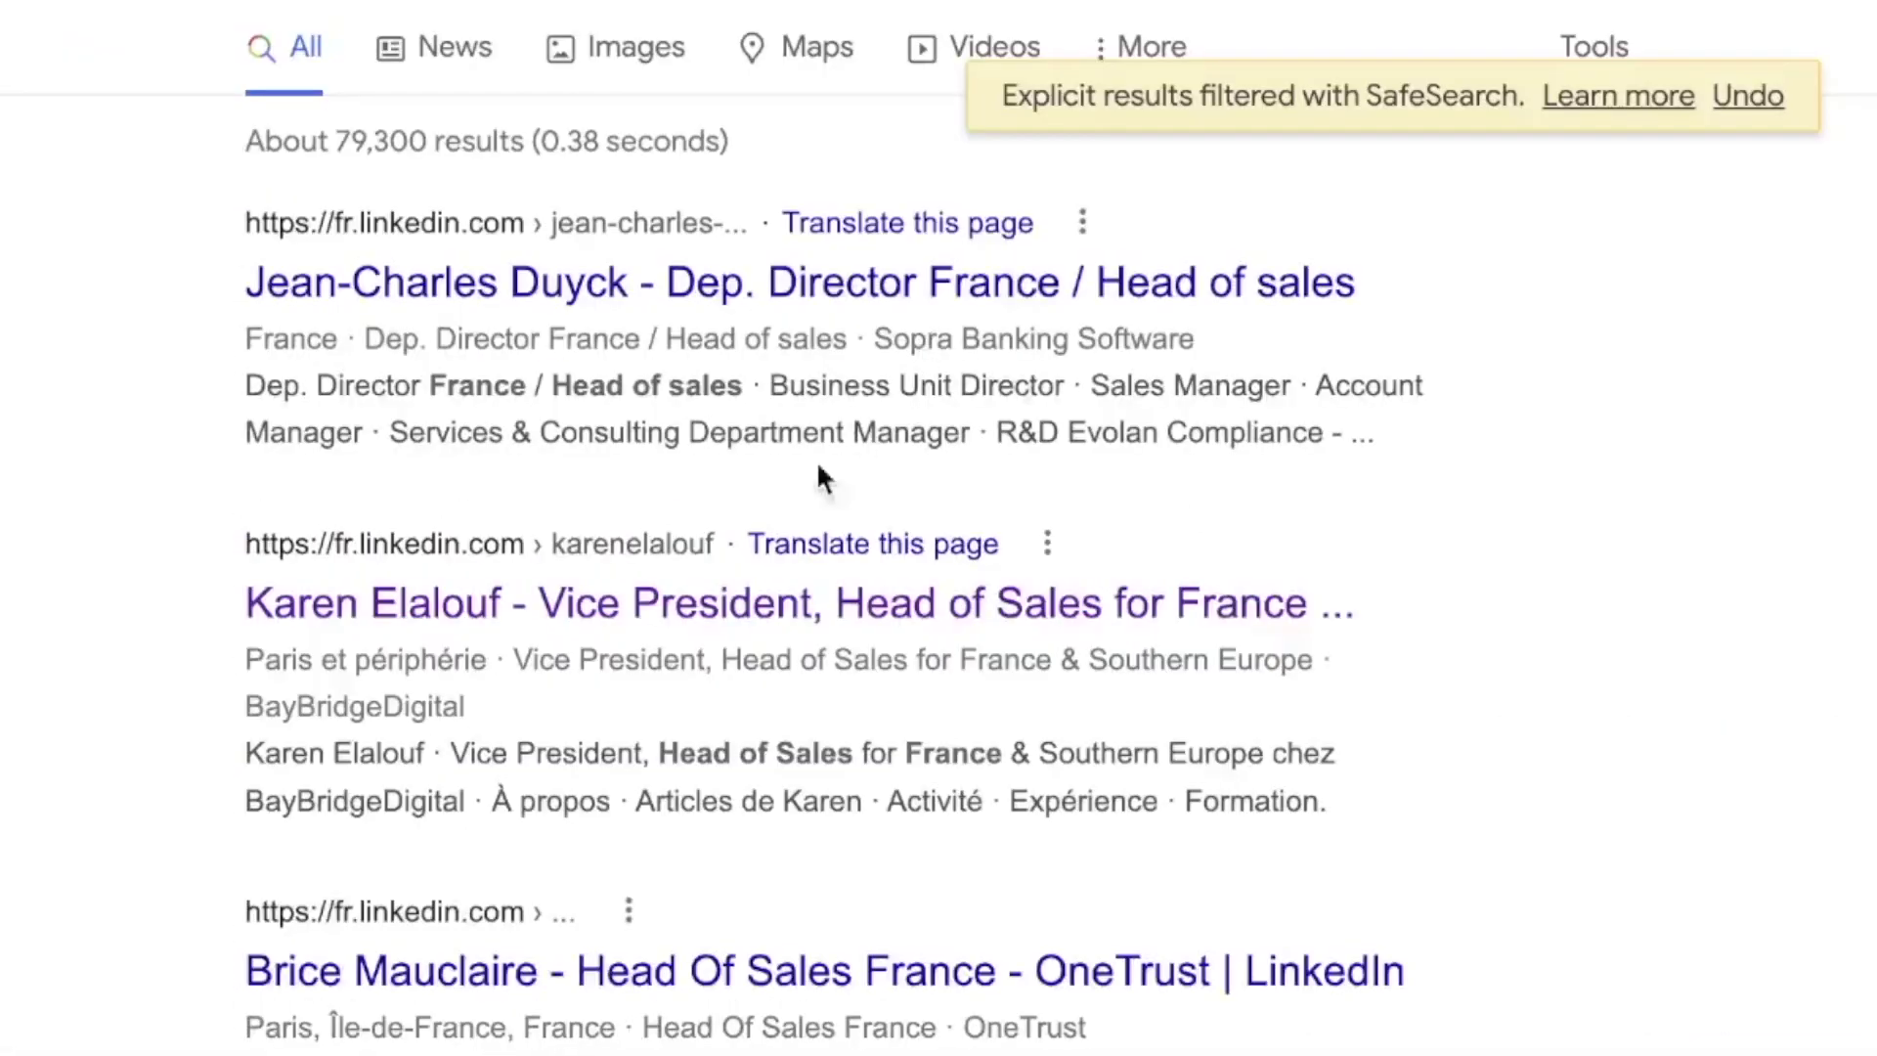
# Go to Google results page 10 and open the POSitive Cinema Head Of Sales profile
pyautogui.scroll(-15, 474, 565)
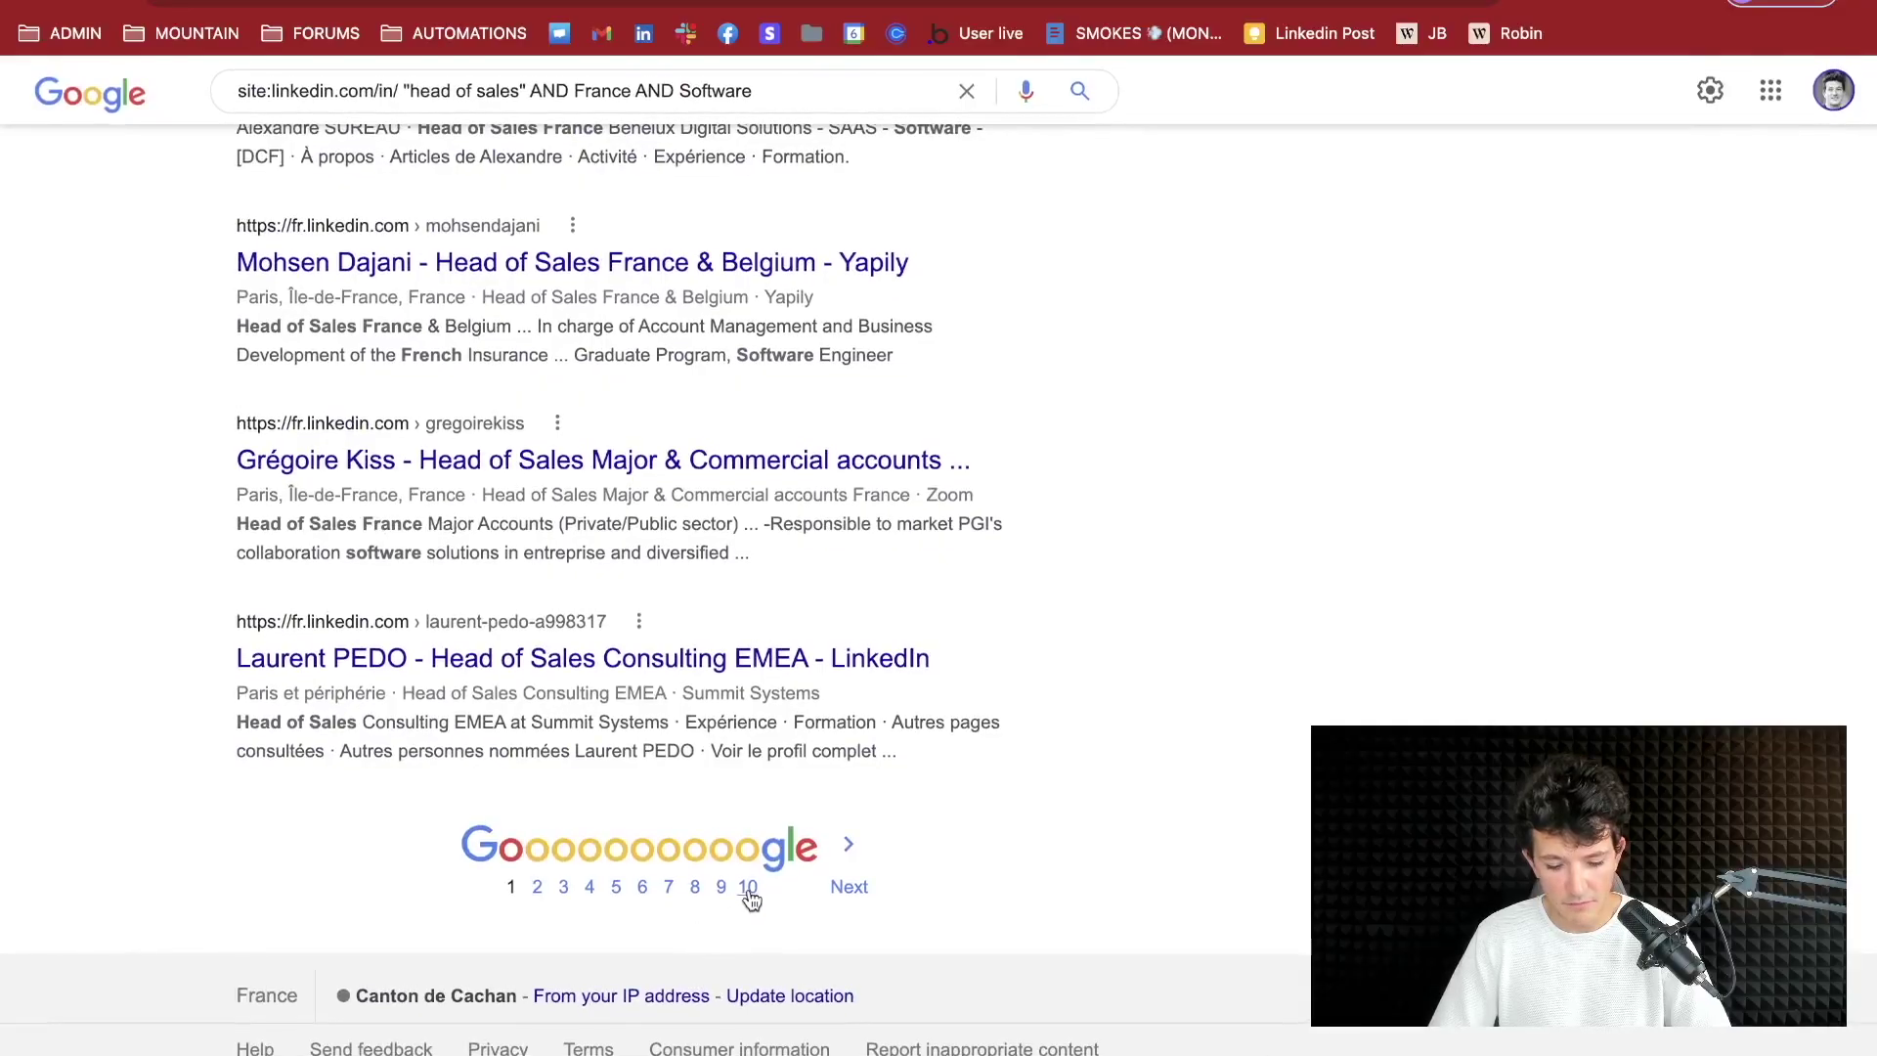
pyautogui.click(754, 889)
pyautogui.scroll(-15, 720, 647)
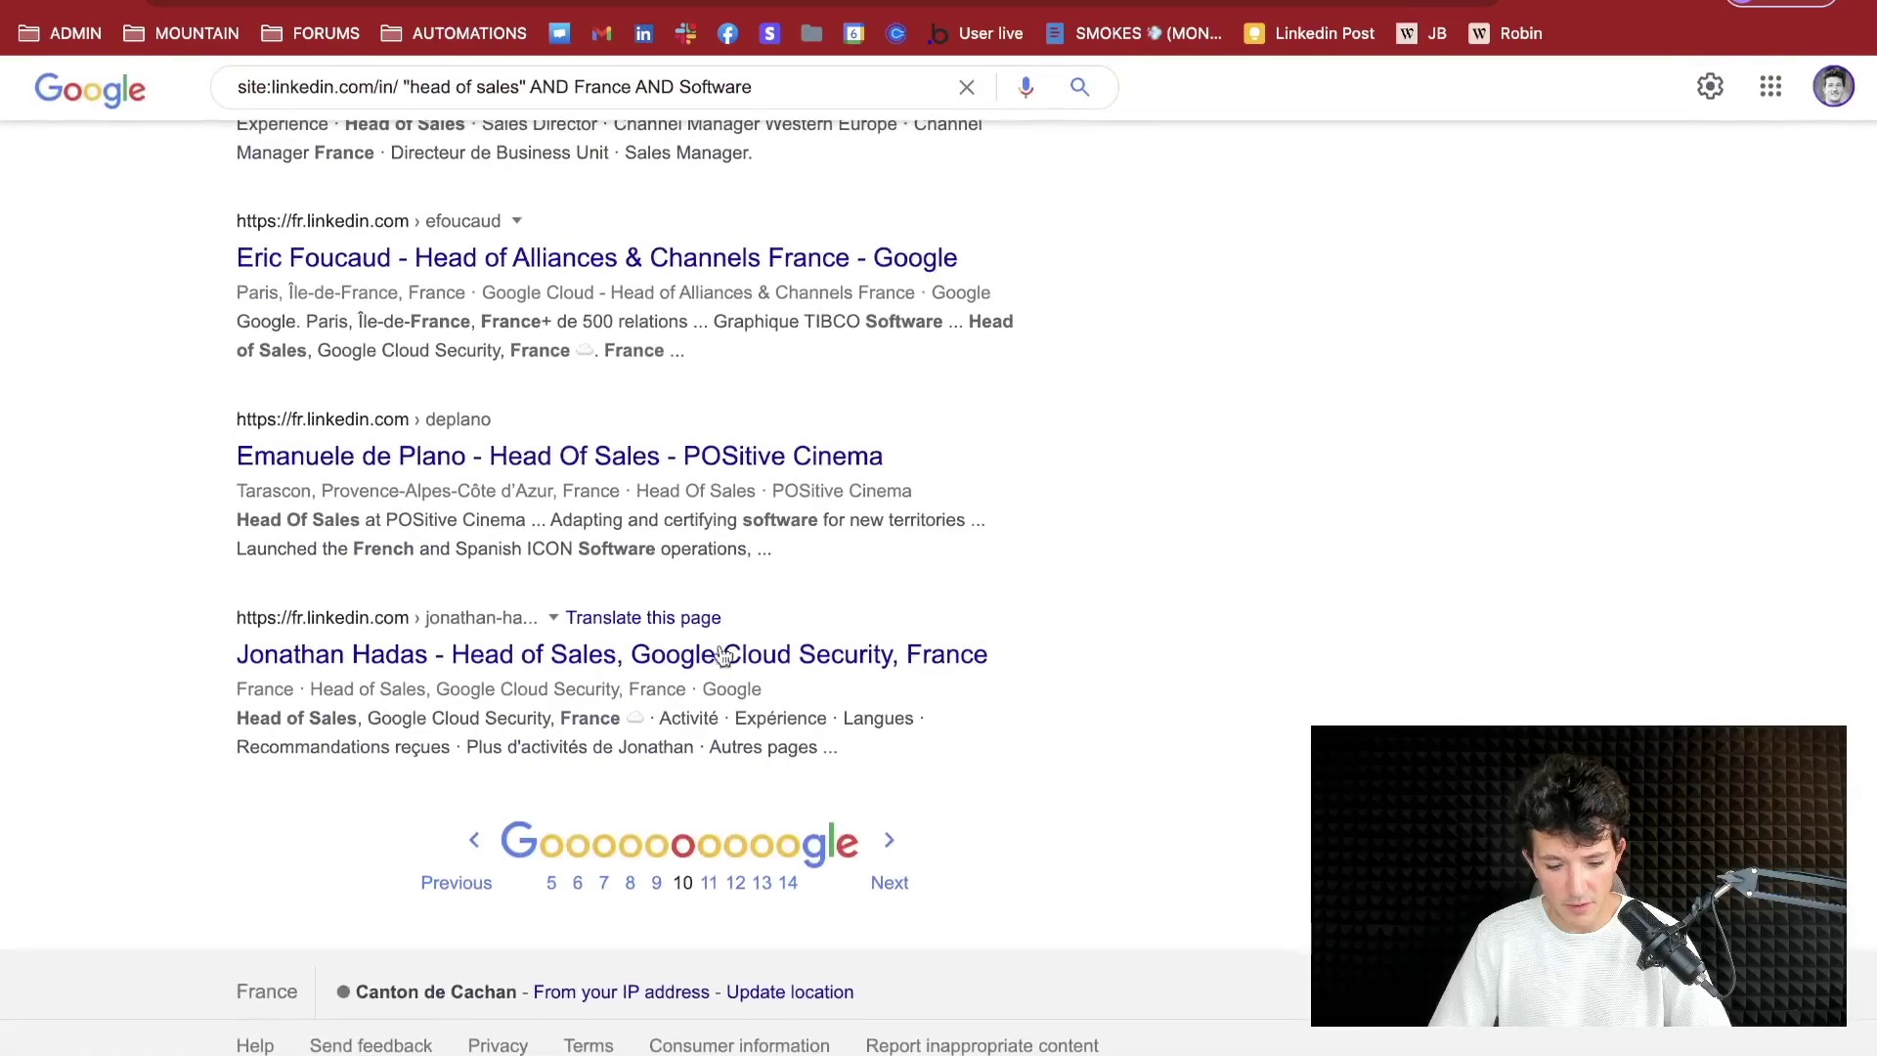
pyautogui.moveTo(662, 496); pyautogui.dragTo(683, 469)
pyautogui.rightClick(683, 469)
pyautogui.click(571, 168)
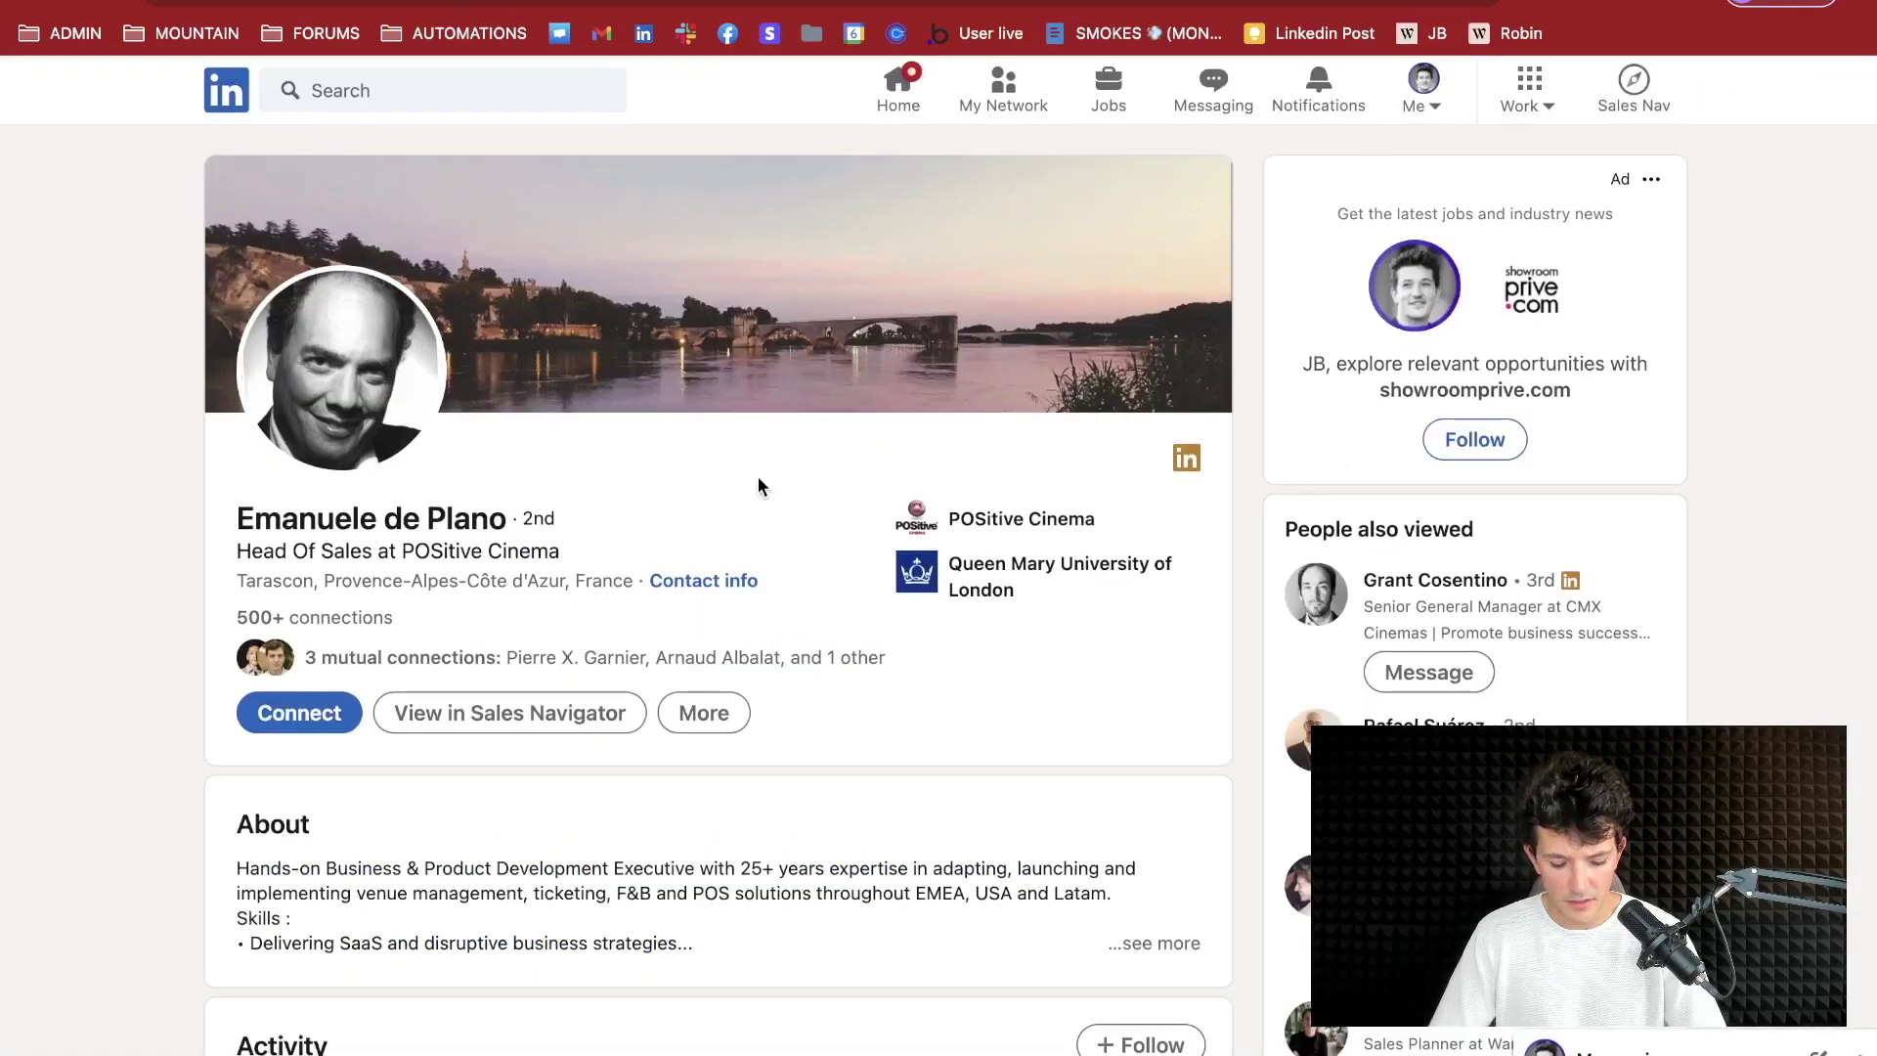
pyautogui.click(758, 473)
# Find 'head of sales', 'france' and 'software' matches on the LinkedIn profile page
pyautogui.press('super+f')
pyautogui.write('he')
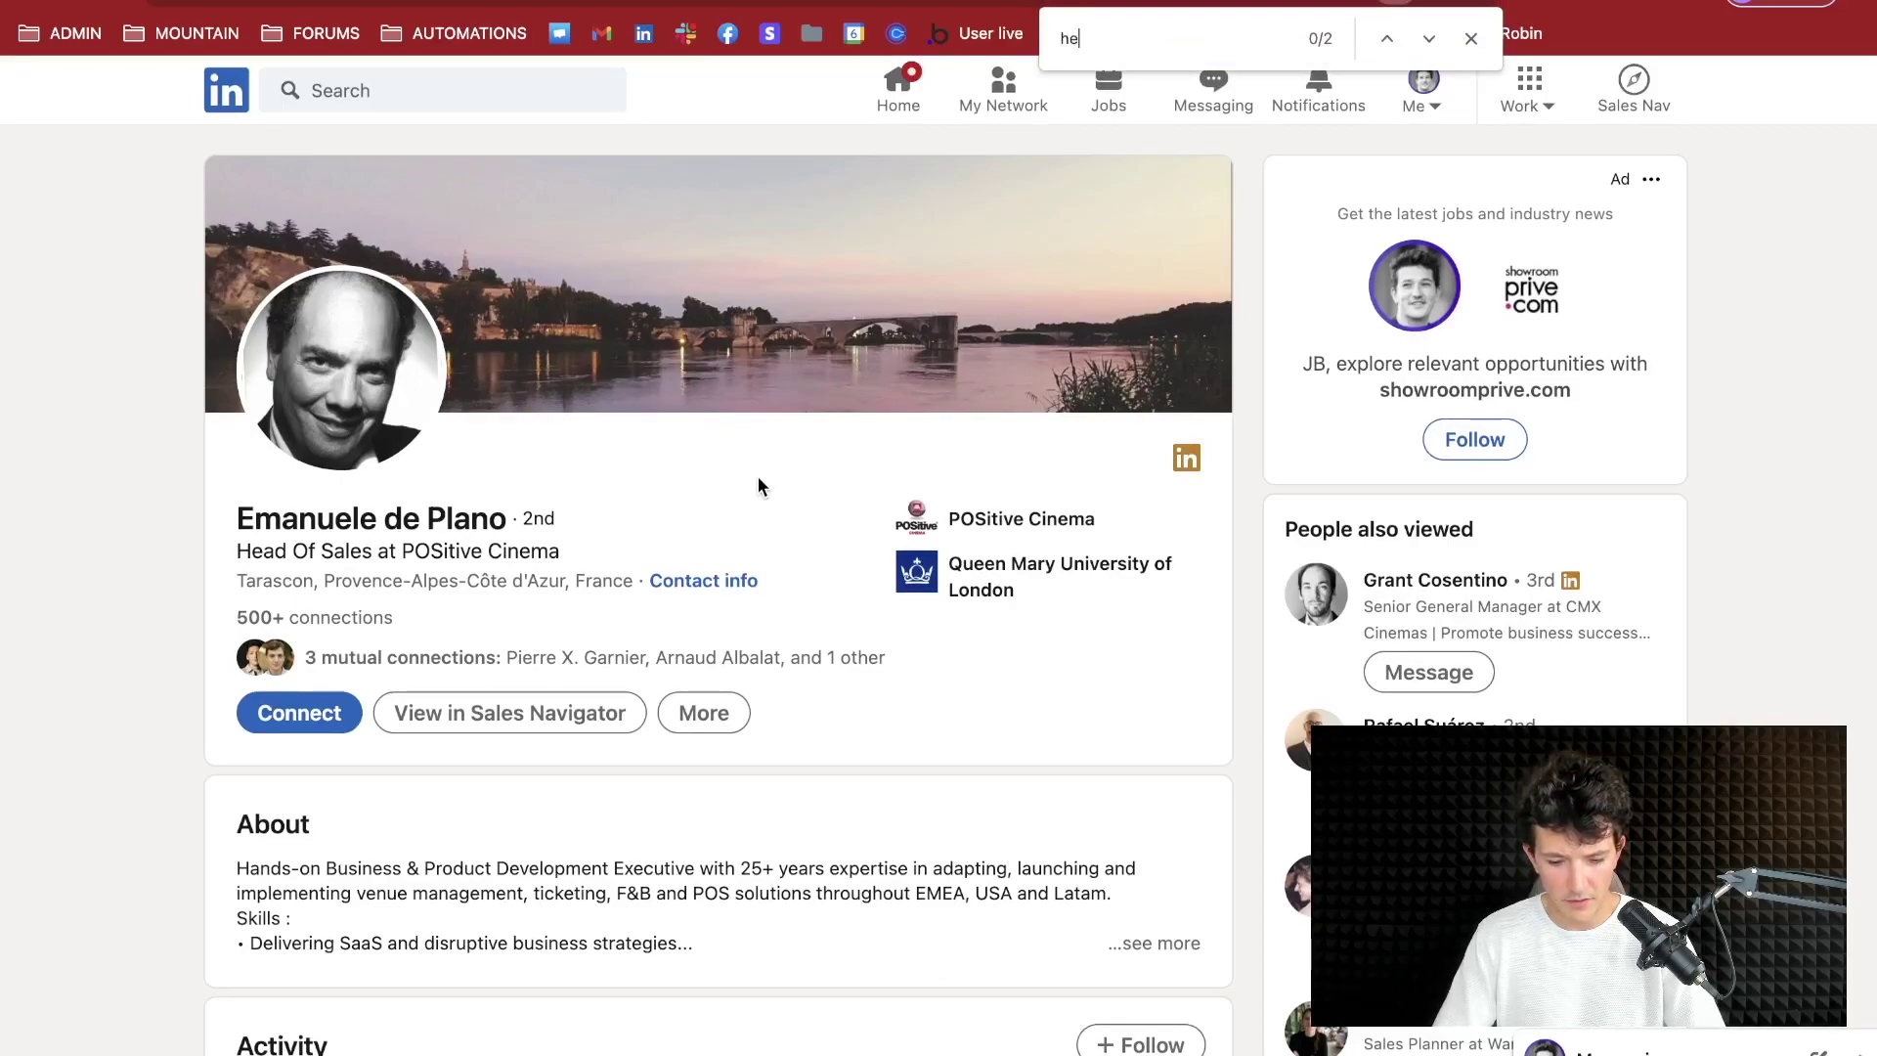
pyautogui.write('ad of sales')
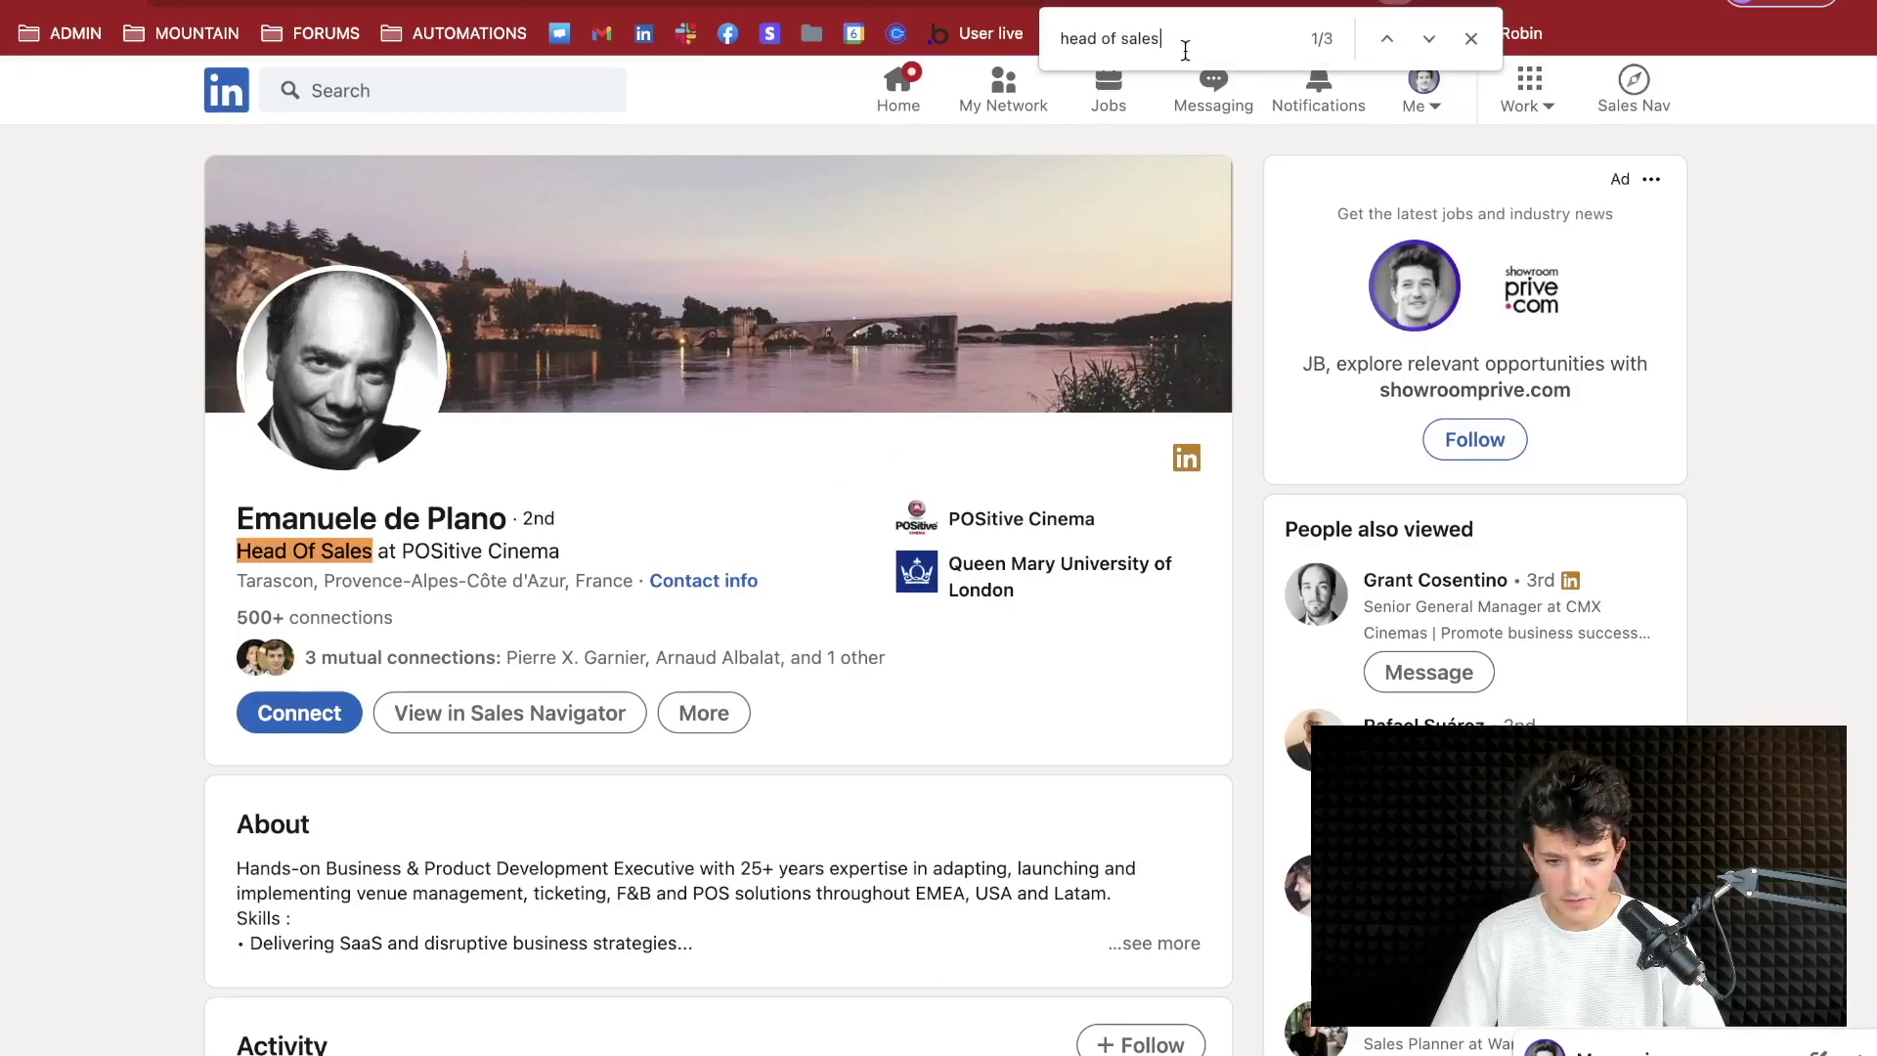
pyautogui.moveTo(1183, 39); pyautogui.dragTo(1017, 37)
pyautogui.write('france')
pyautogui.moveTo(1129, 39); pyautogui.dragTo(1038, 39)
pyautogui.write('so')
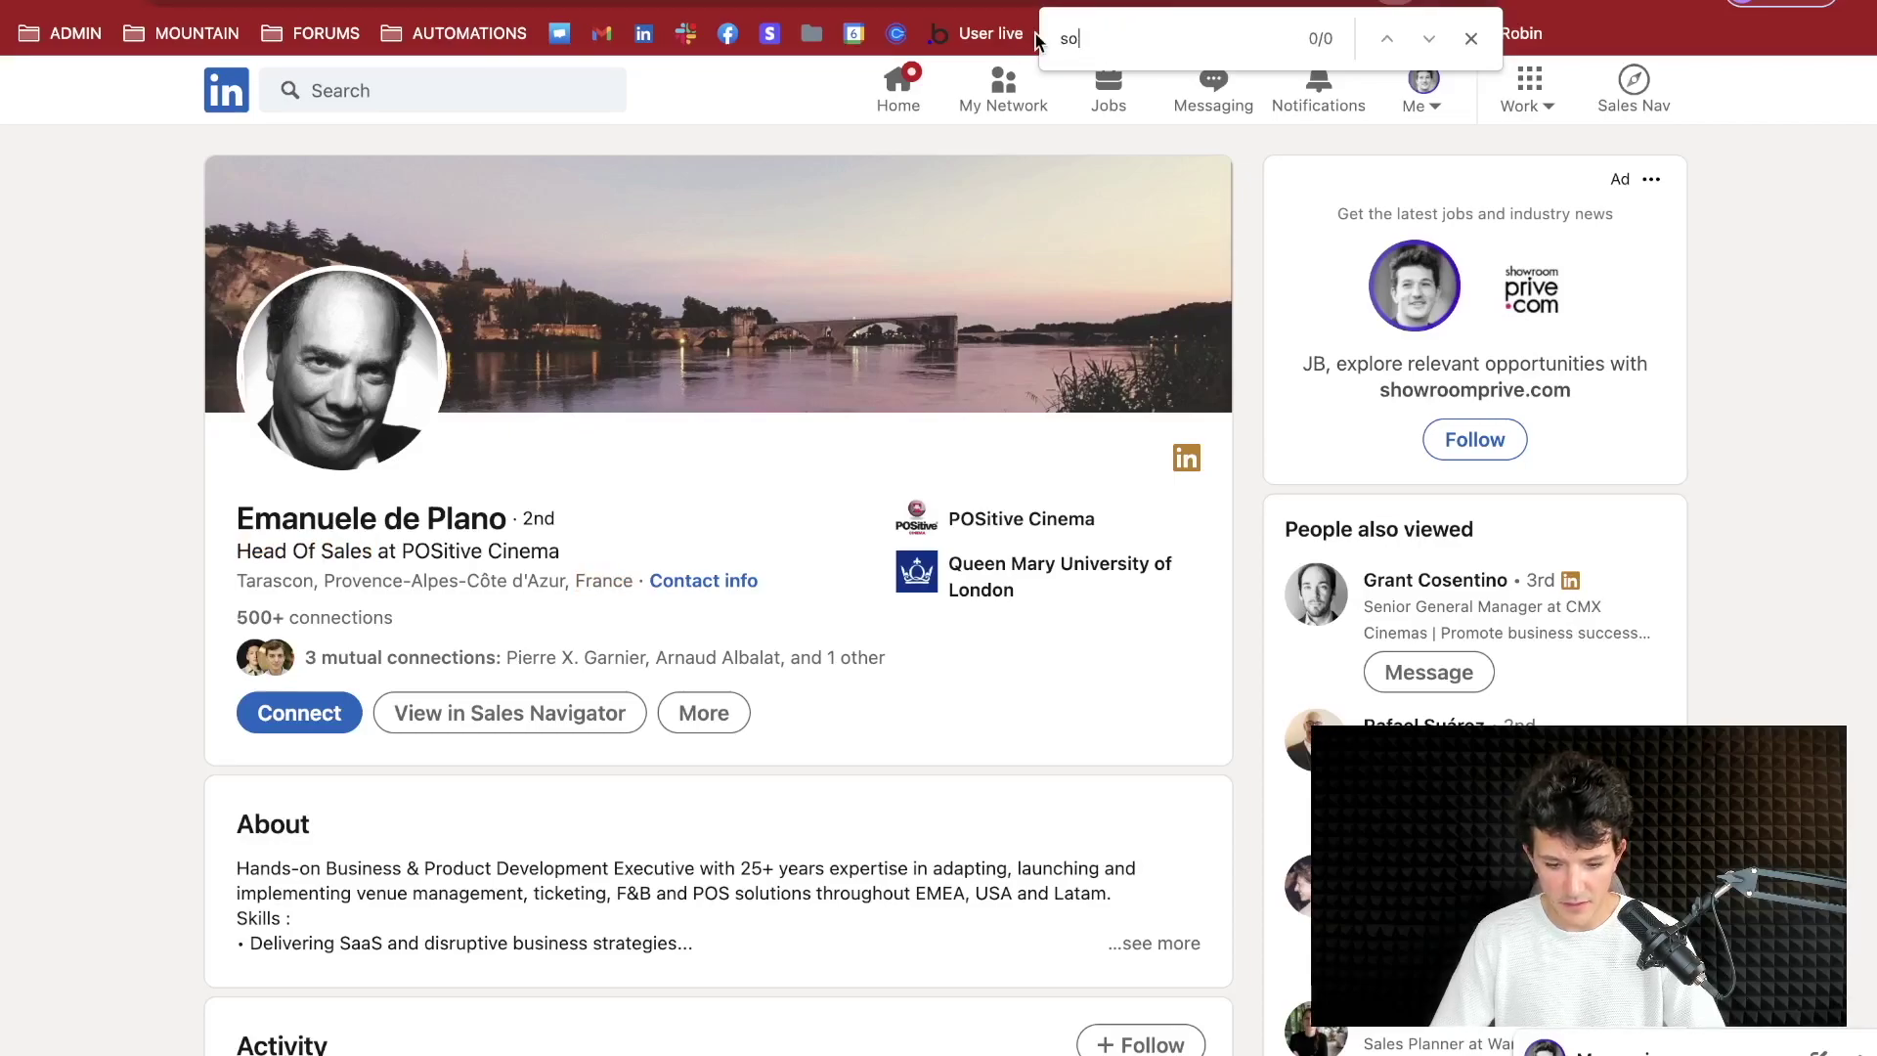
pyautogui.write('tftware')
pyautogui.scroll(-3, 887, 242)
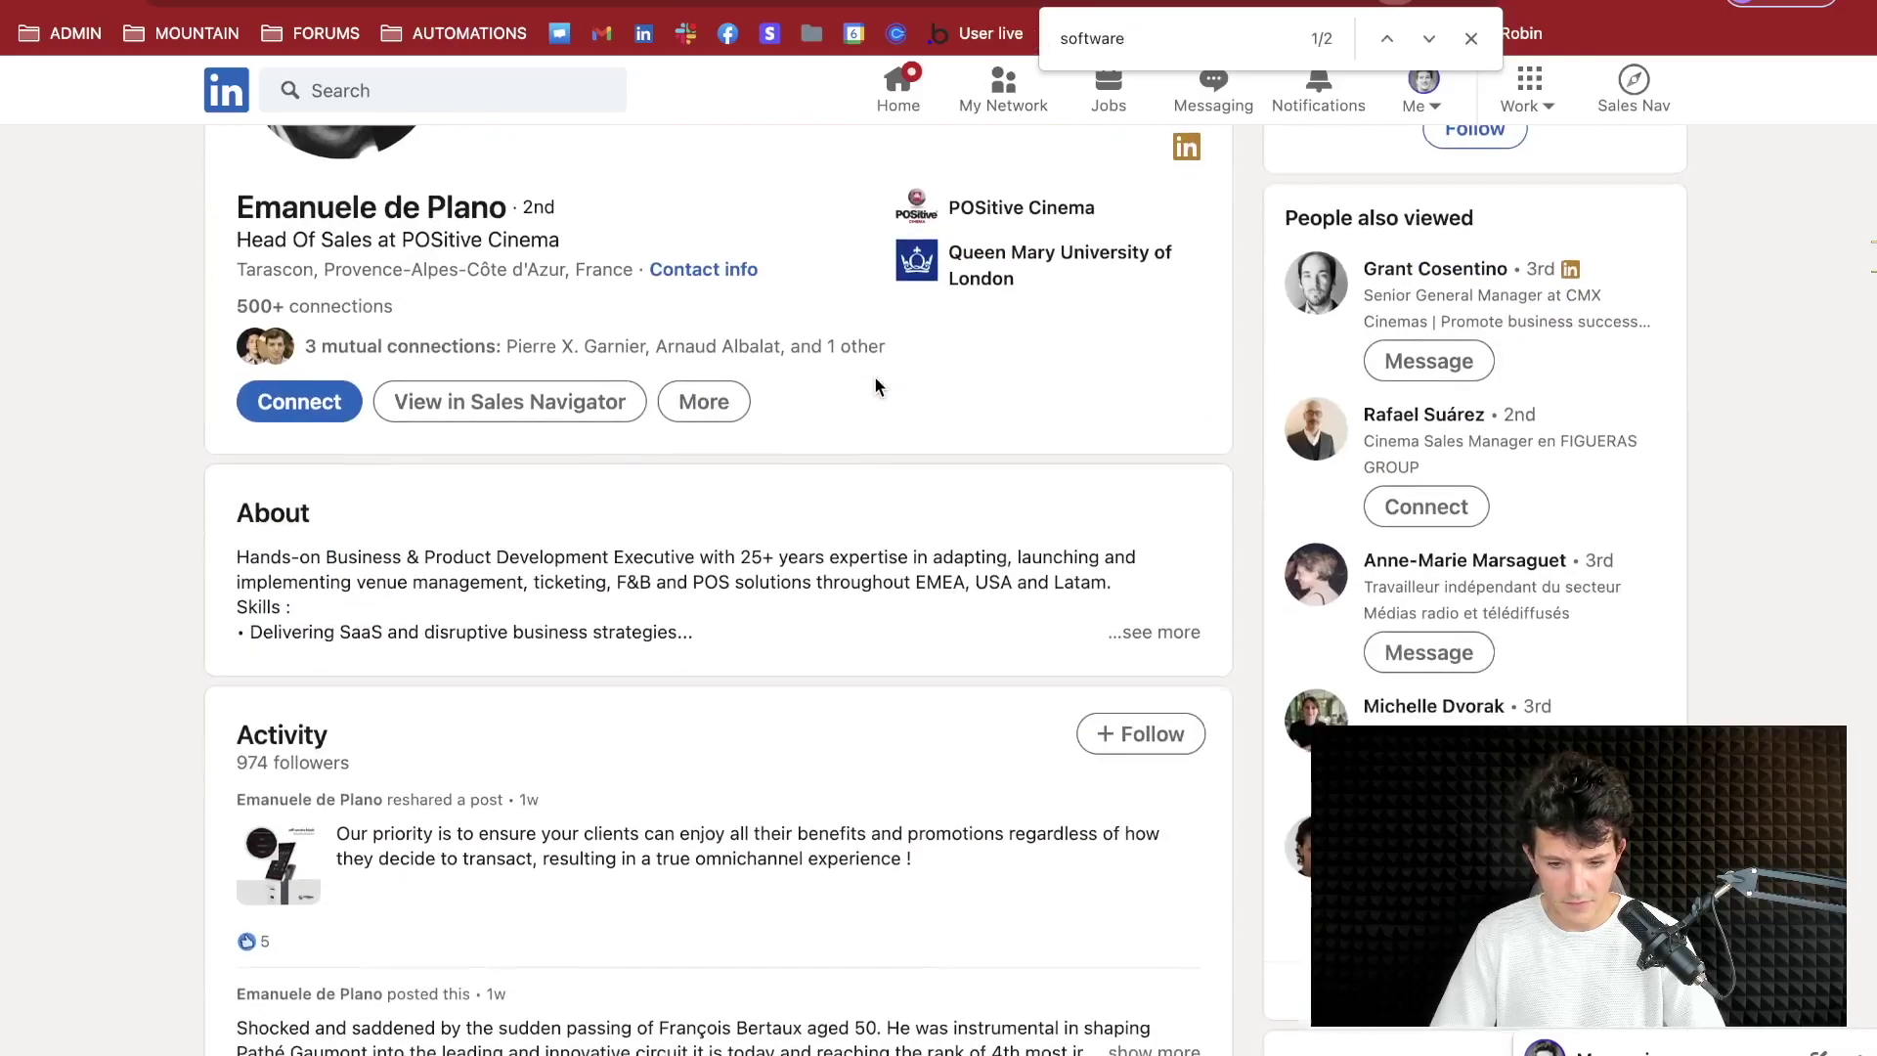
pyautogui.click(1429, 39)
pyautogui.click(1429, 39)
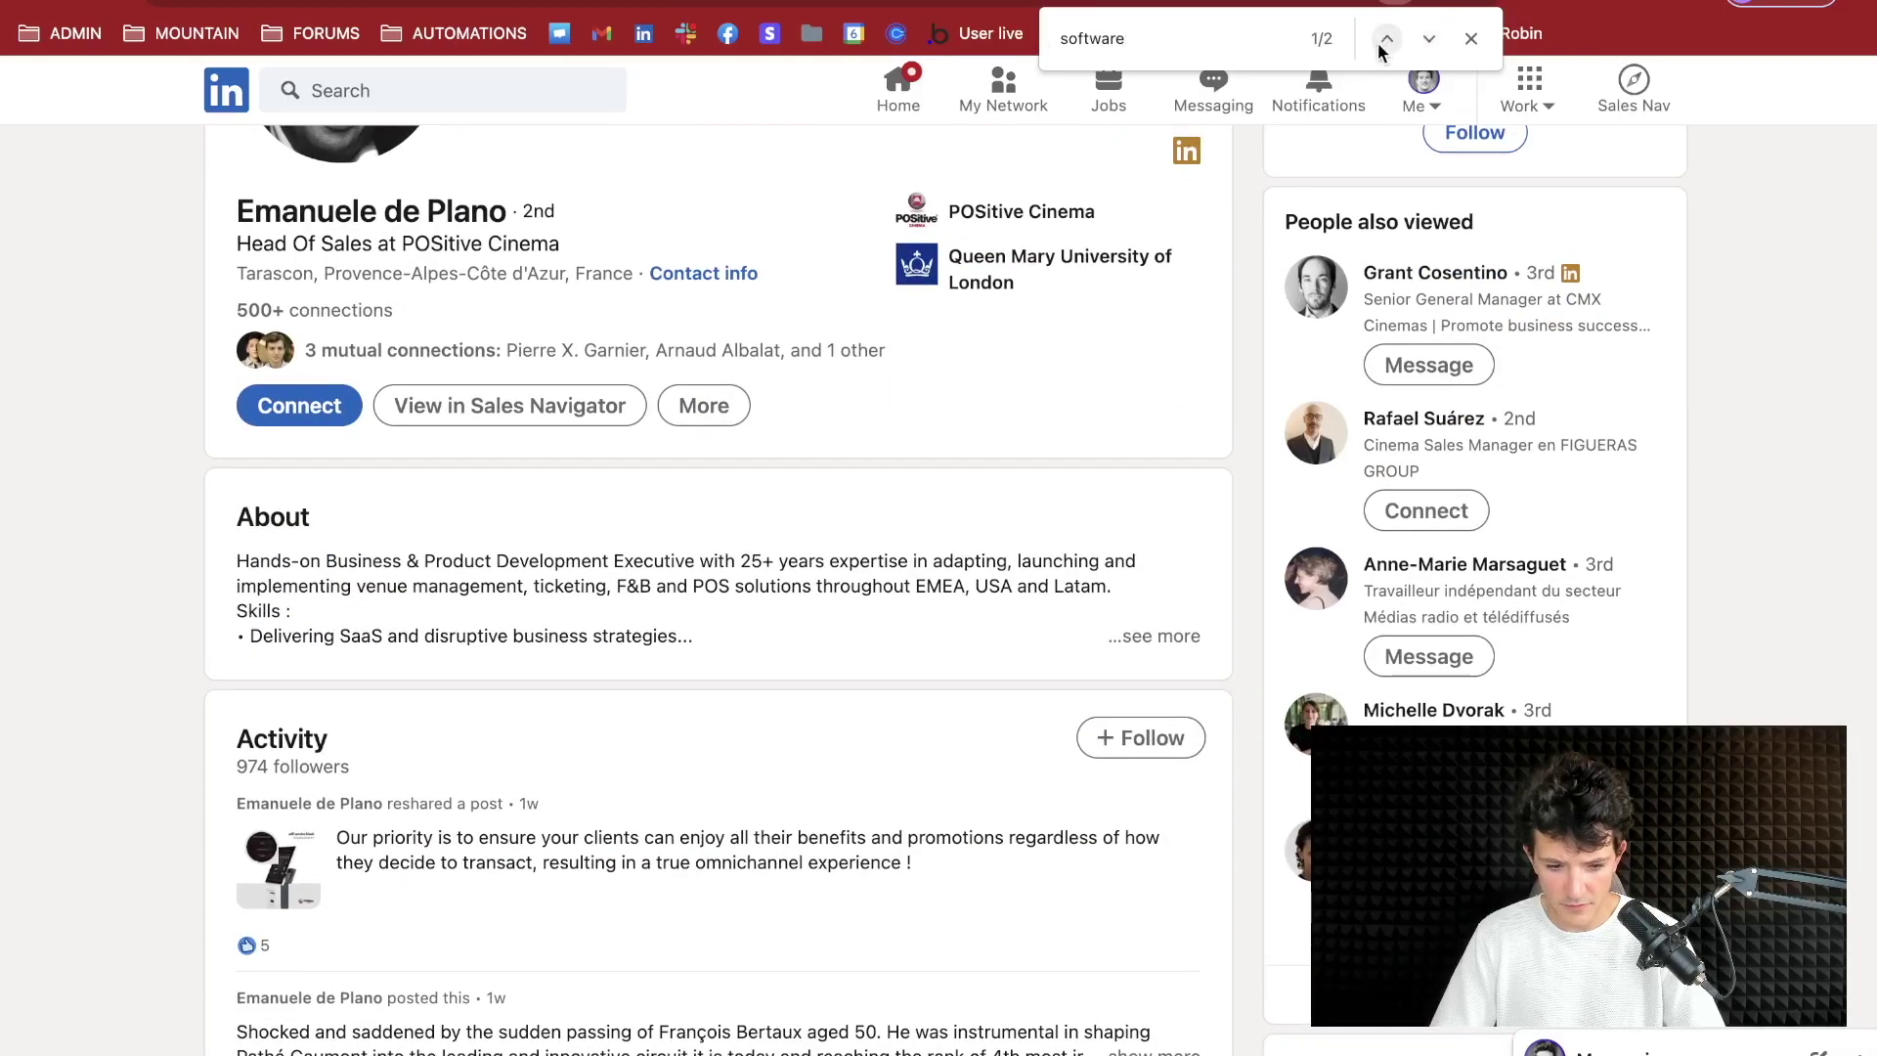
# Expand the About section to confirm the software skill, then return to Google results
pyautogui.click(1148, 638)
pyautogui.moveTo(454, 685); pyautogui.dragTo(568, 684)
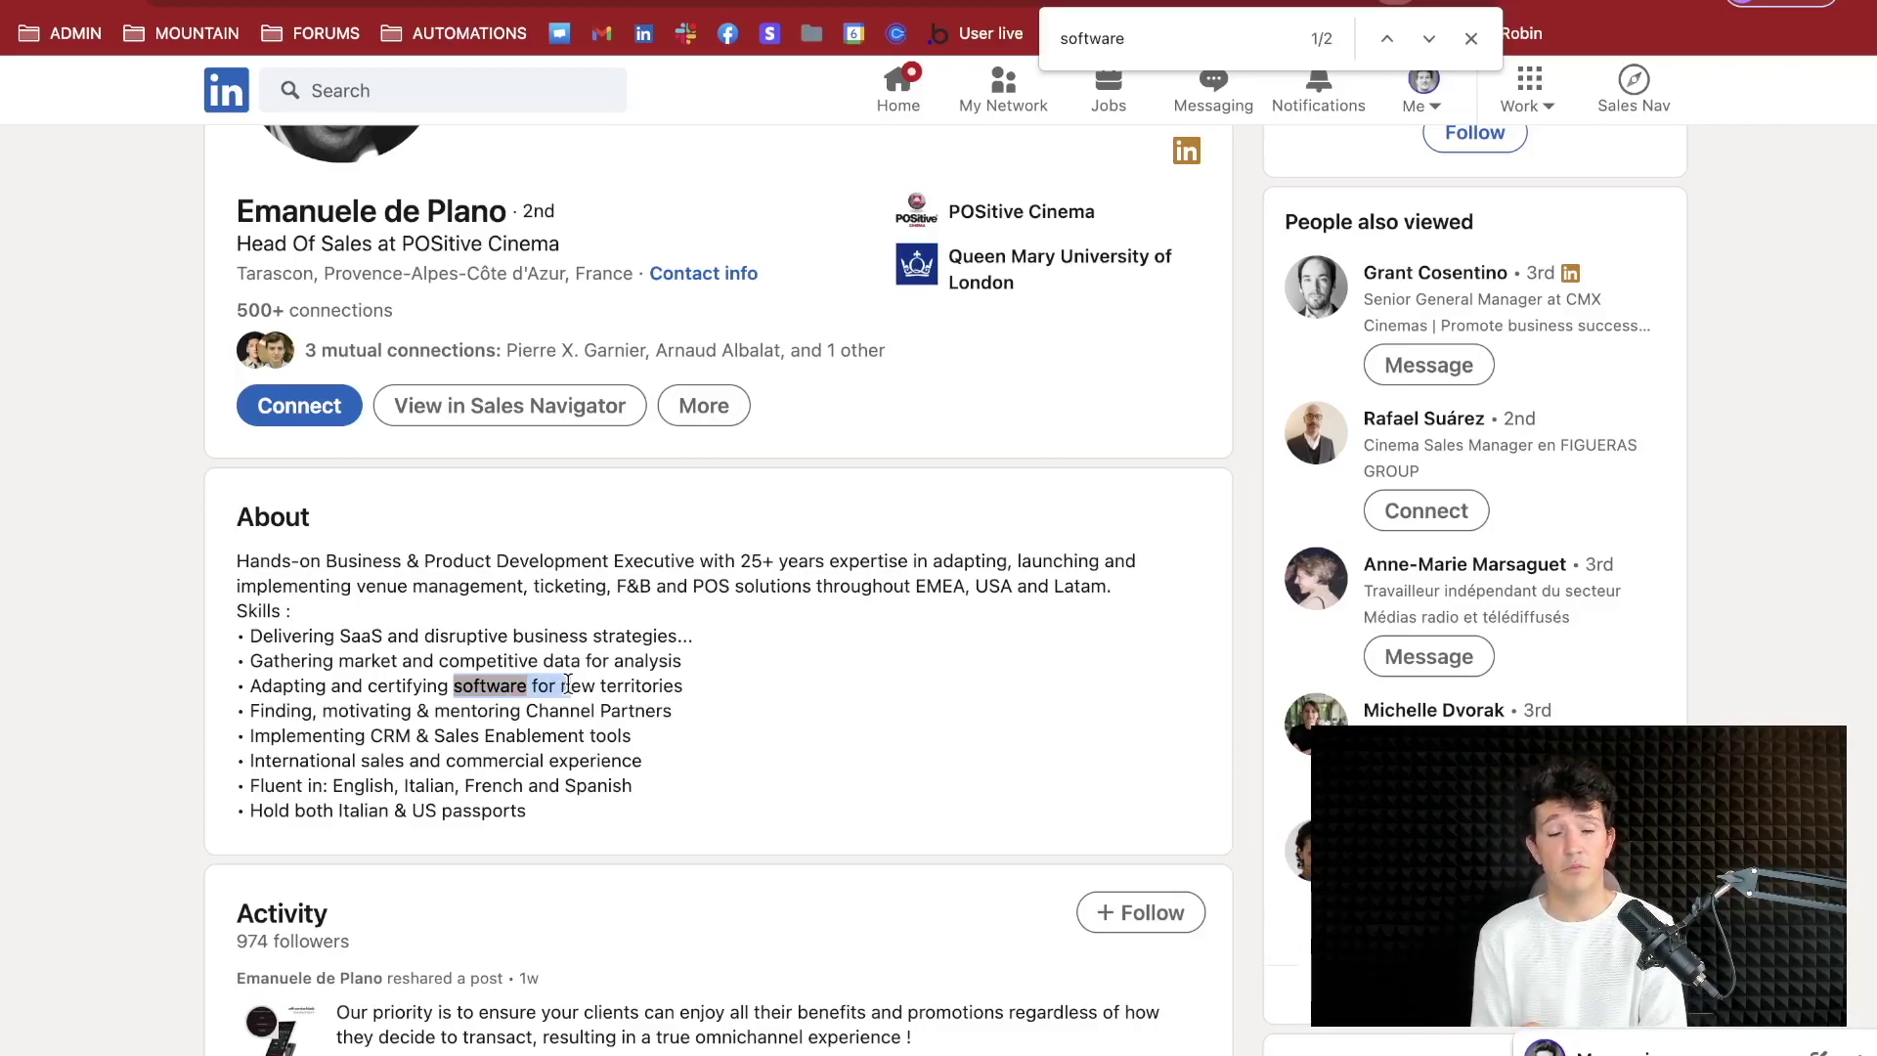
pyautogui.hotkey('ctrl', 'shift', 'Tab')
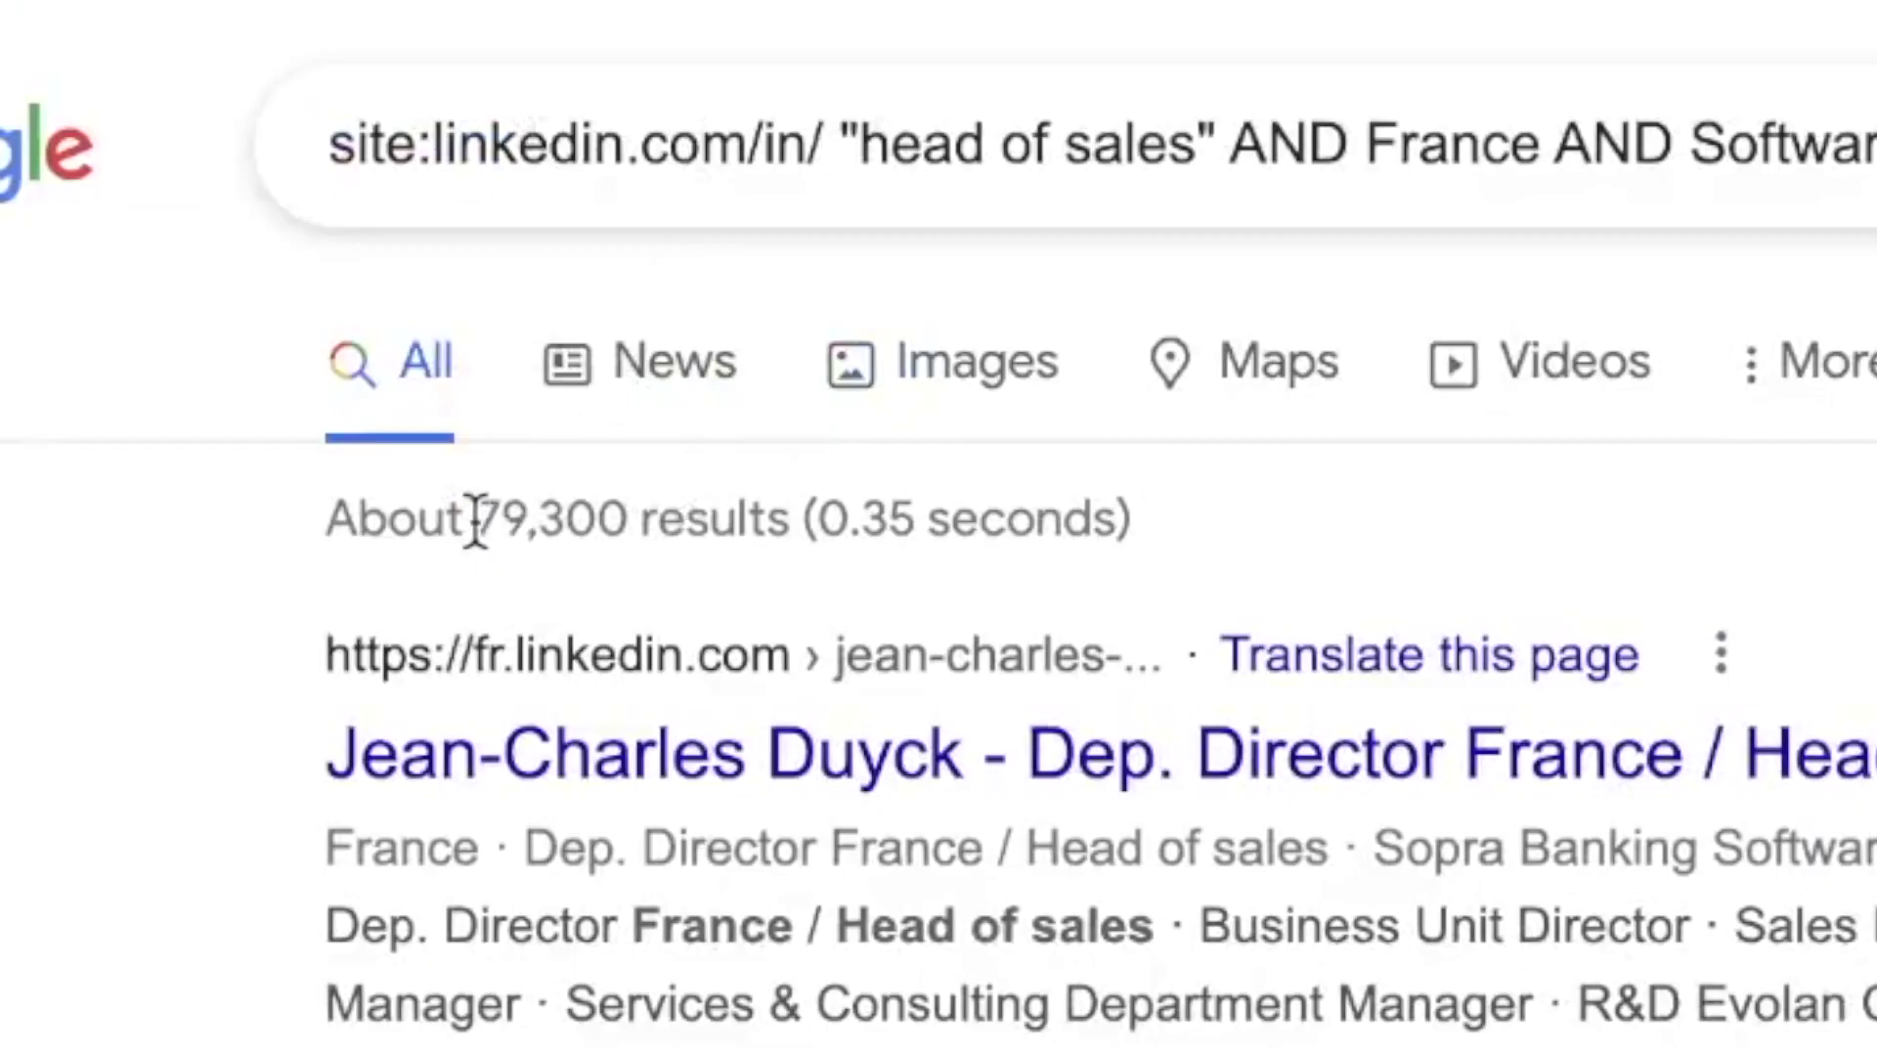
# Note Google's 79,300-result count, then move to the Scale SERP API Playground
pyautogui.moveTo(292, 258); pyautogui.dragTo(408, 258)
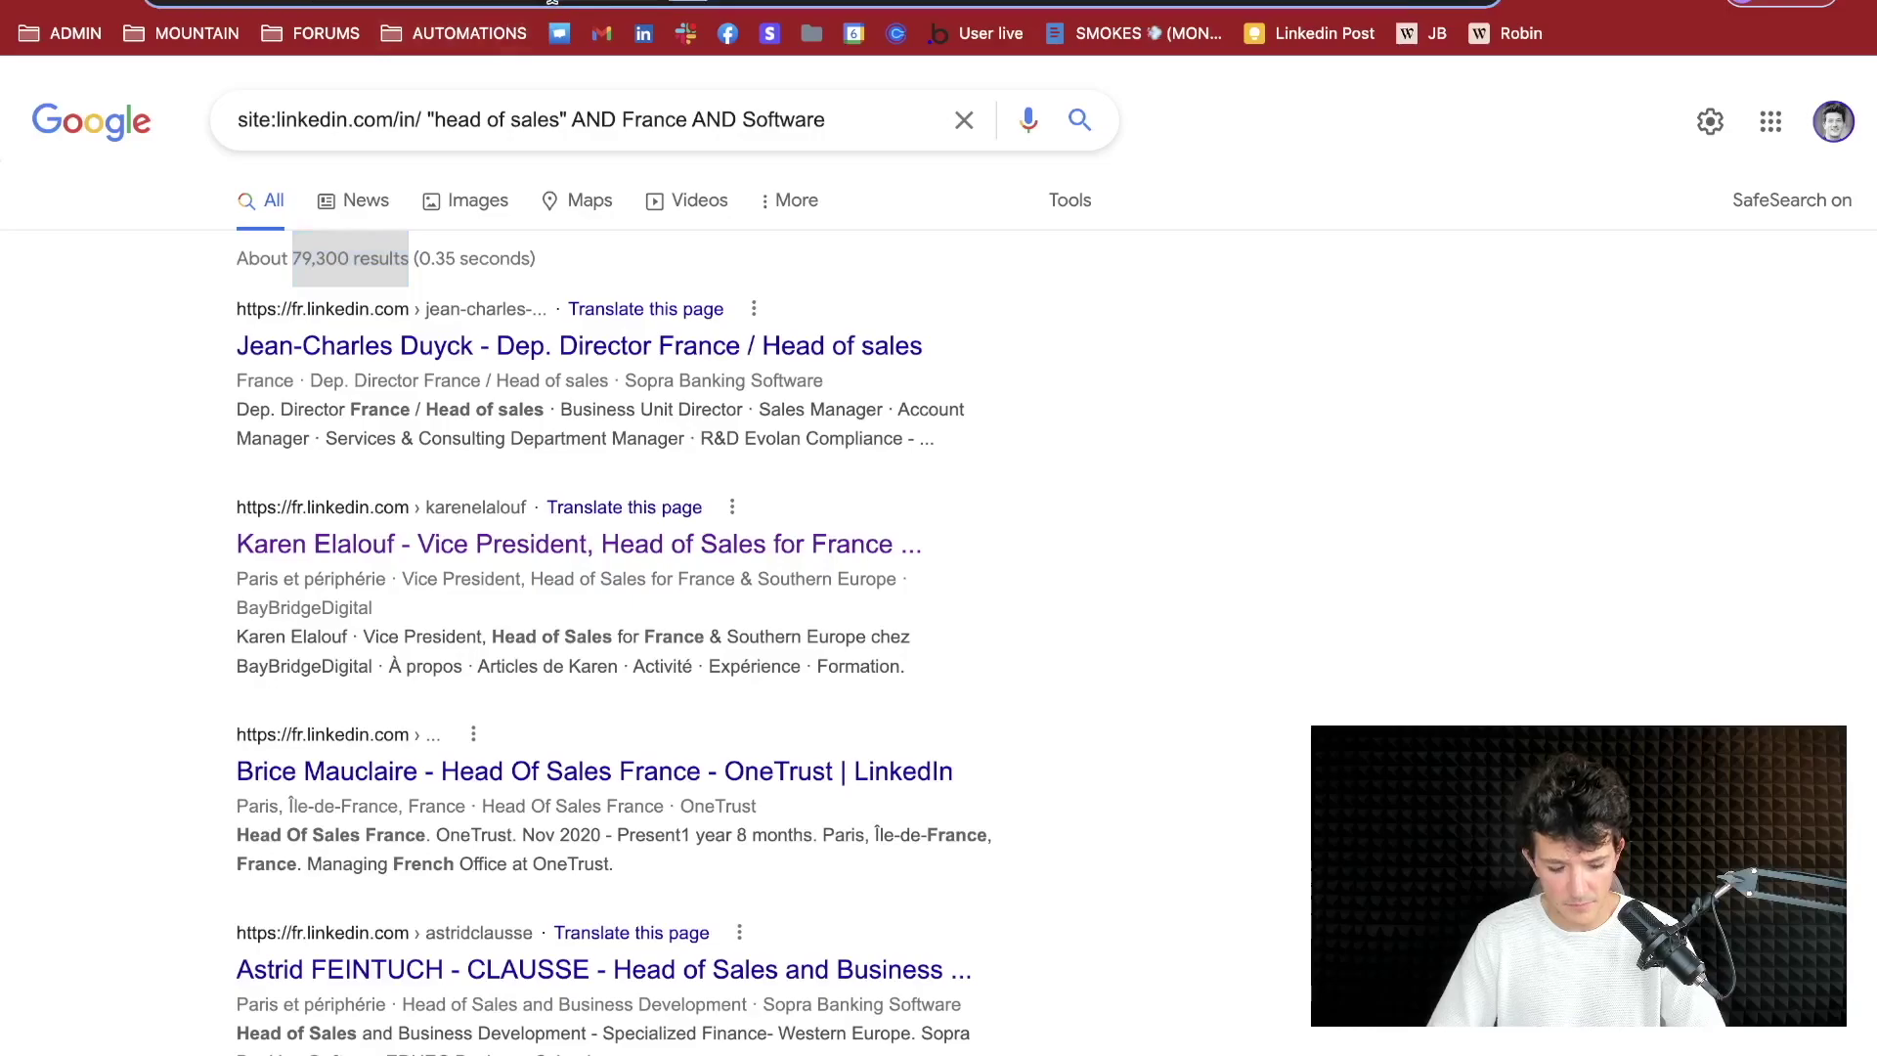
pyautogui.hotkey('ctrl', 'Tab')
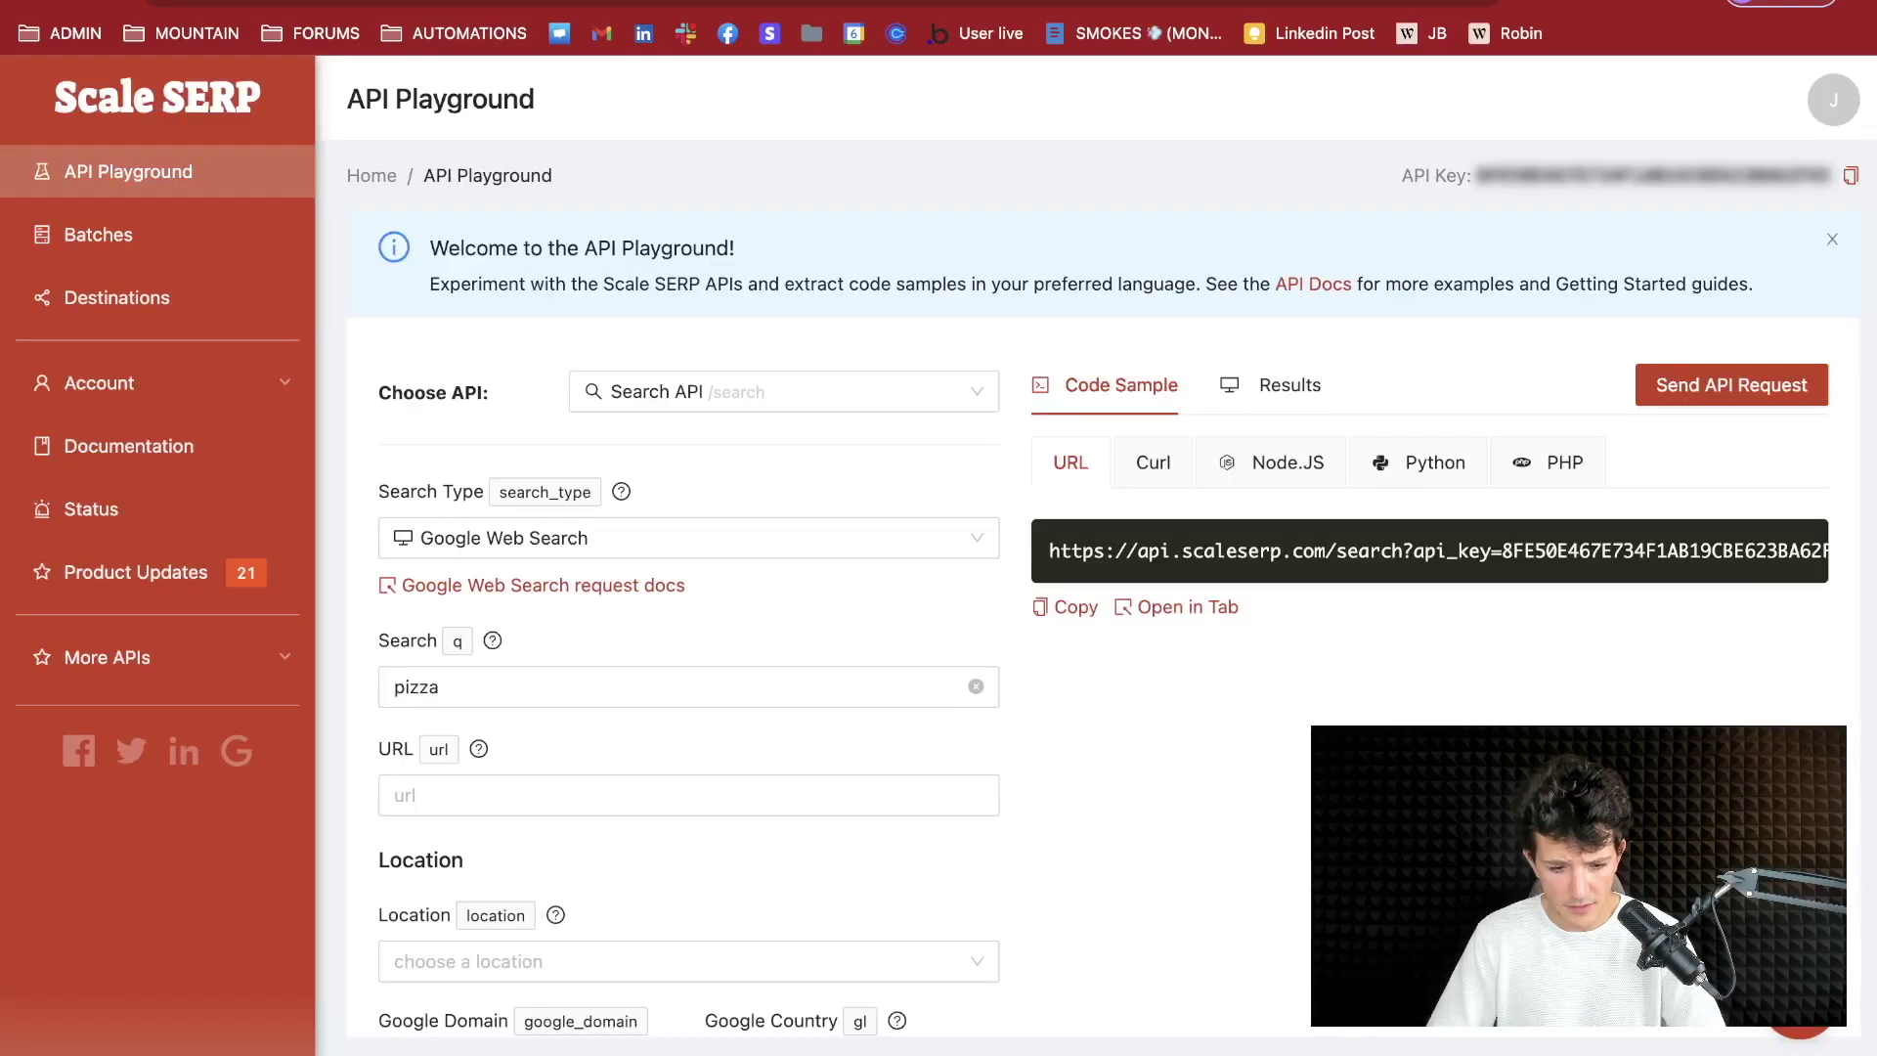
# Remove the sample query pizza and paste the Google results URL into the URL field
pyautogui.click(470, 691)
pyautogui.moveTo(469, 691); pyautogui.dragTo(328, 698)
pyautogui.press('BackSpace')
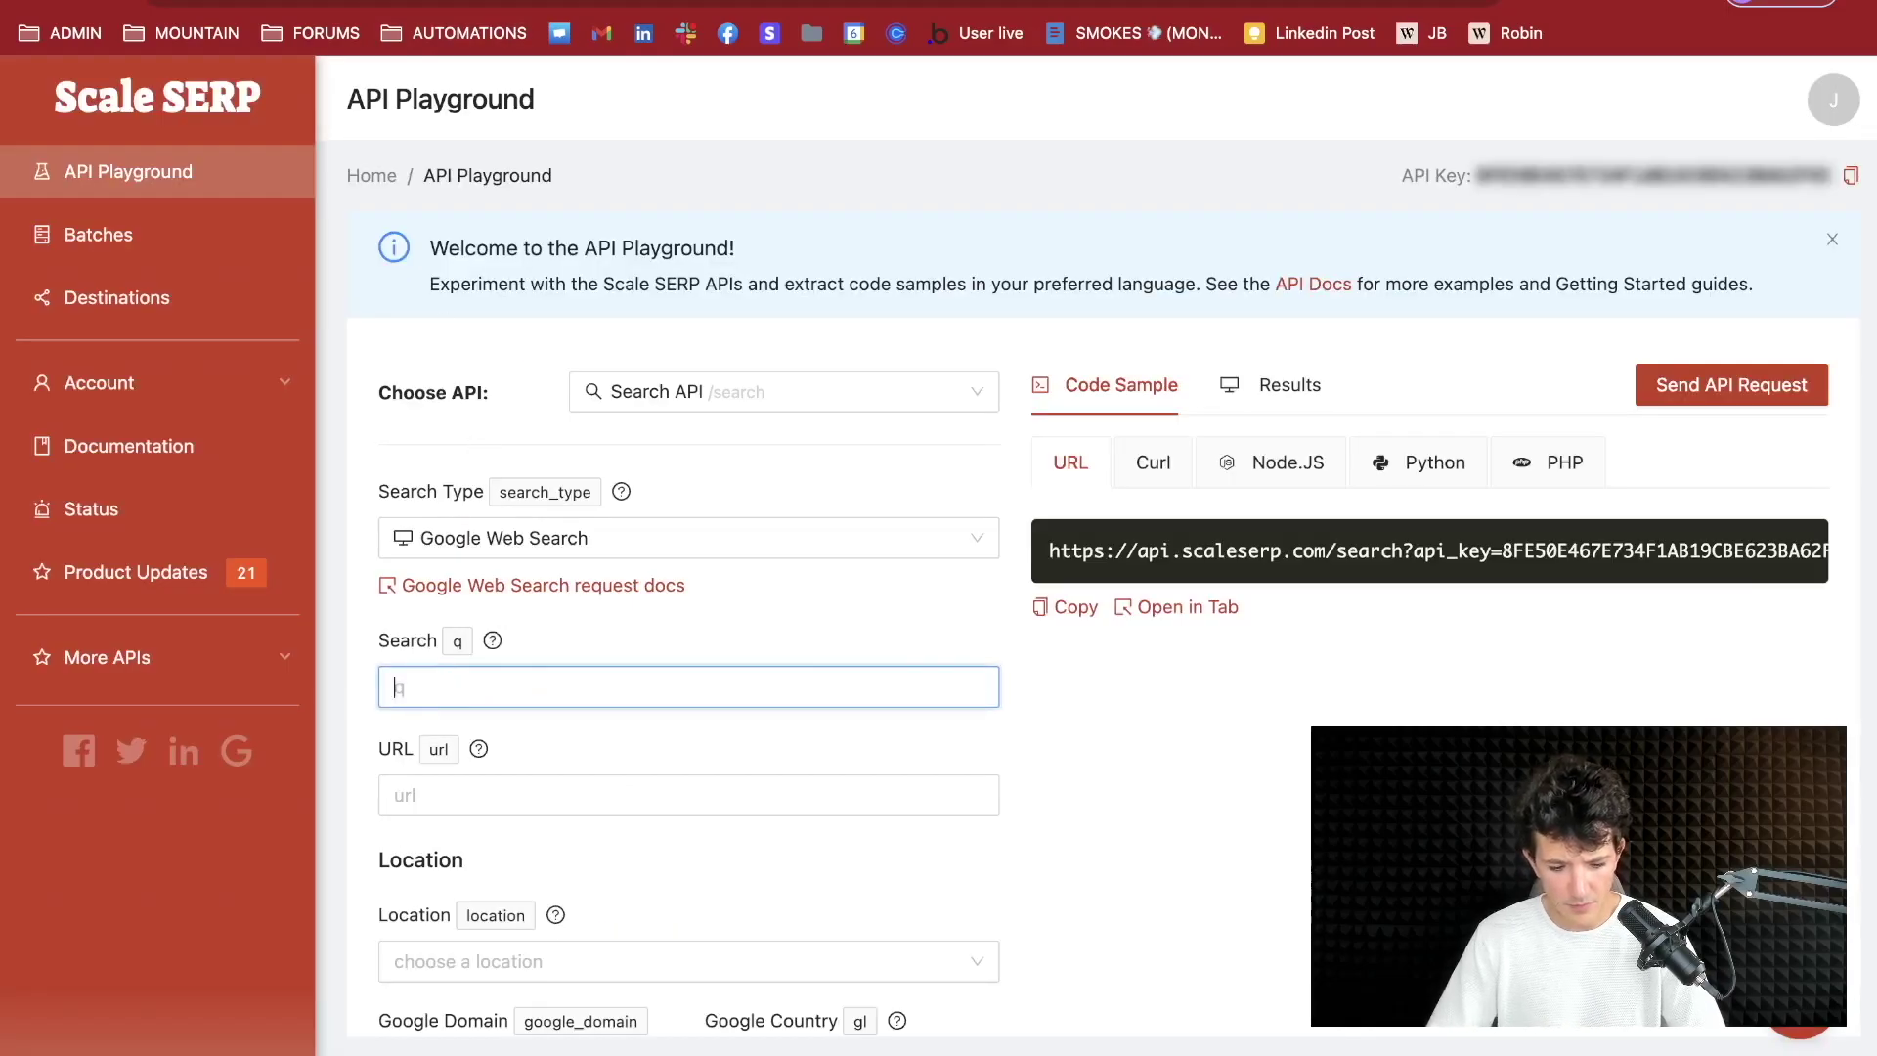
pyautogui.click(421, 782)
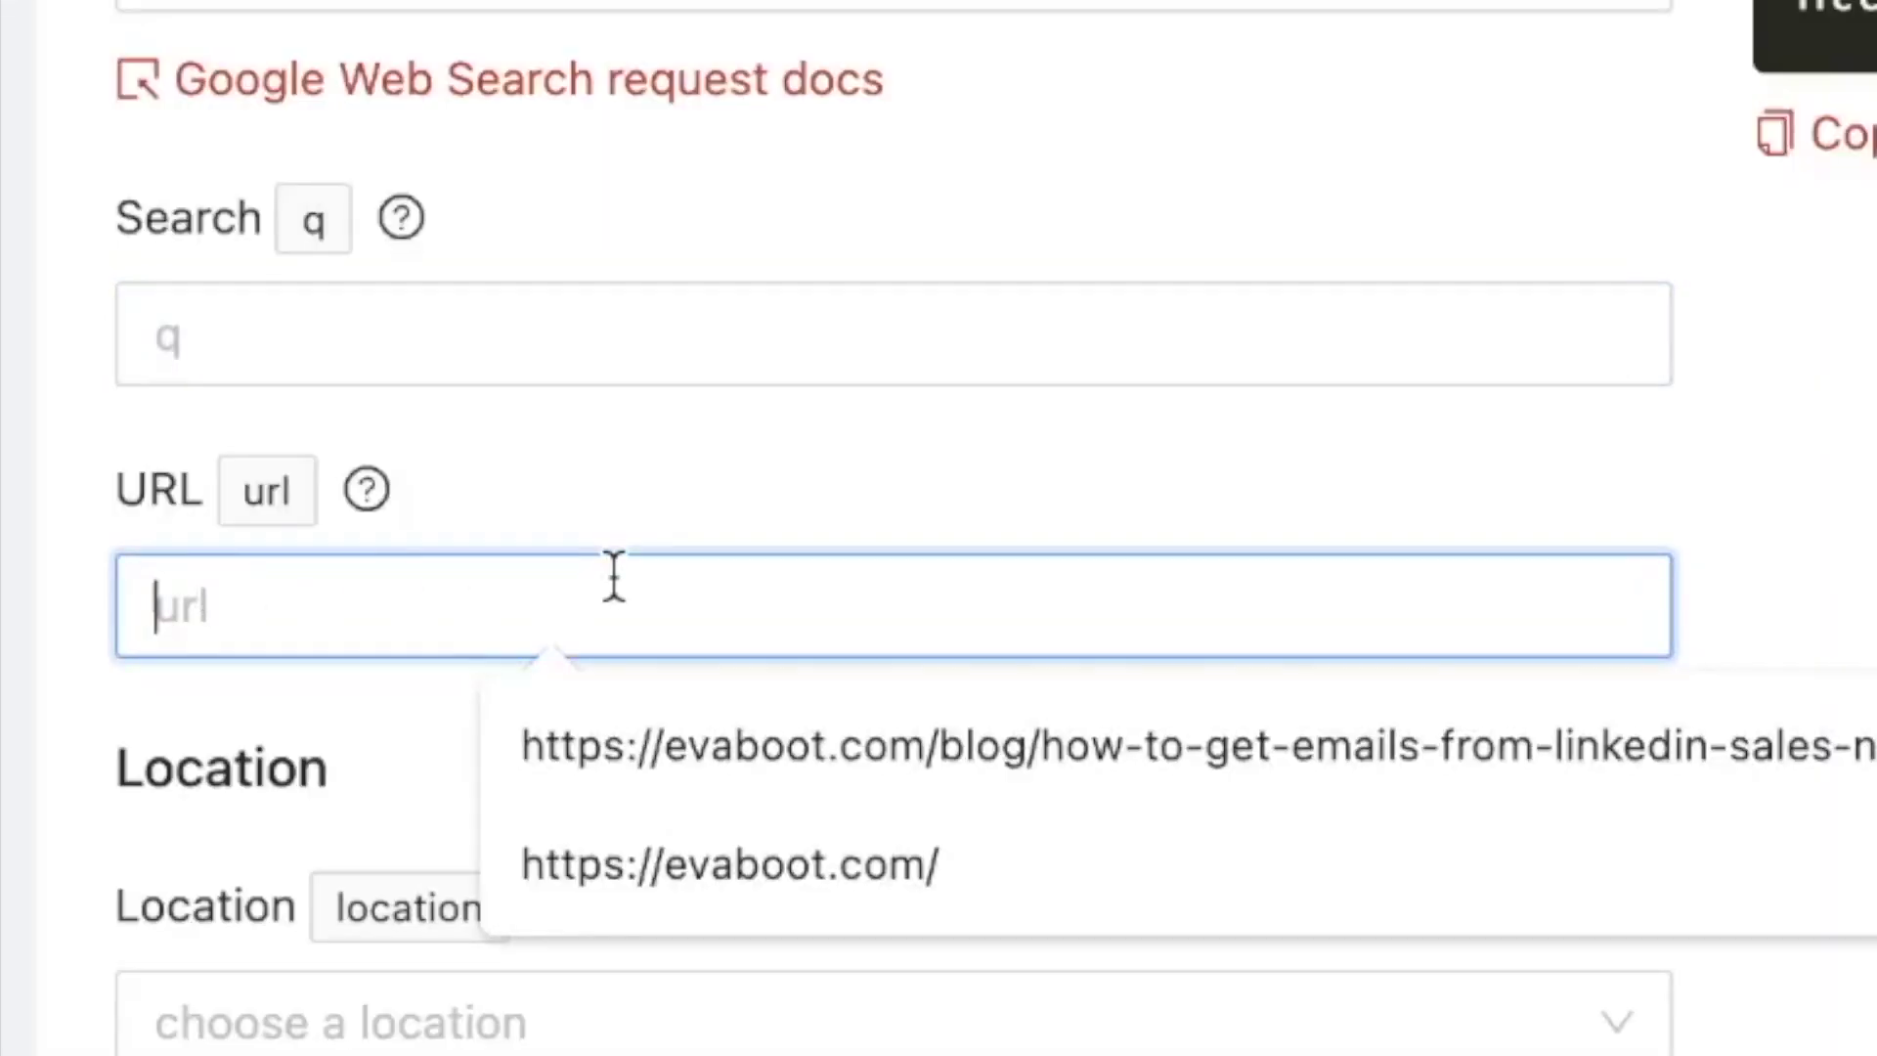
pyautogui.press('super+v')
pyautogui.click(423, 326)
pyautogui.hotkey('ctrl', 'shift', 'Tab')
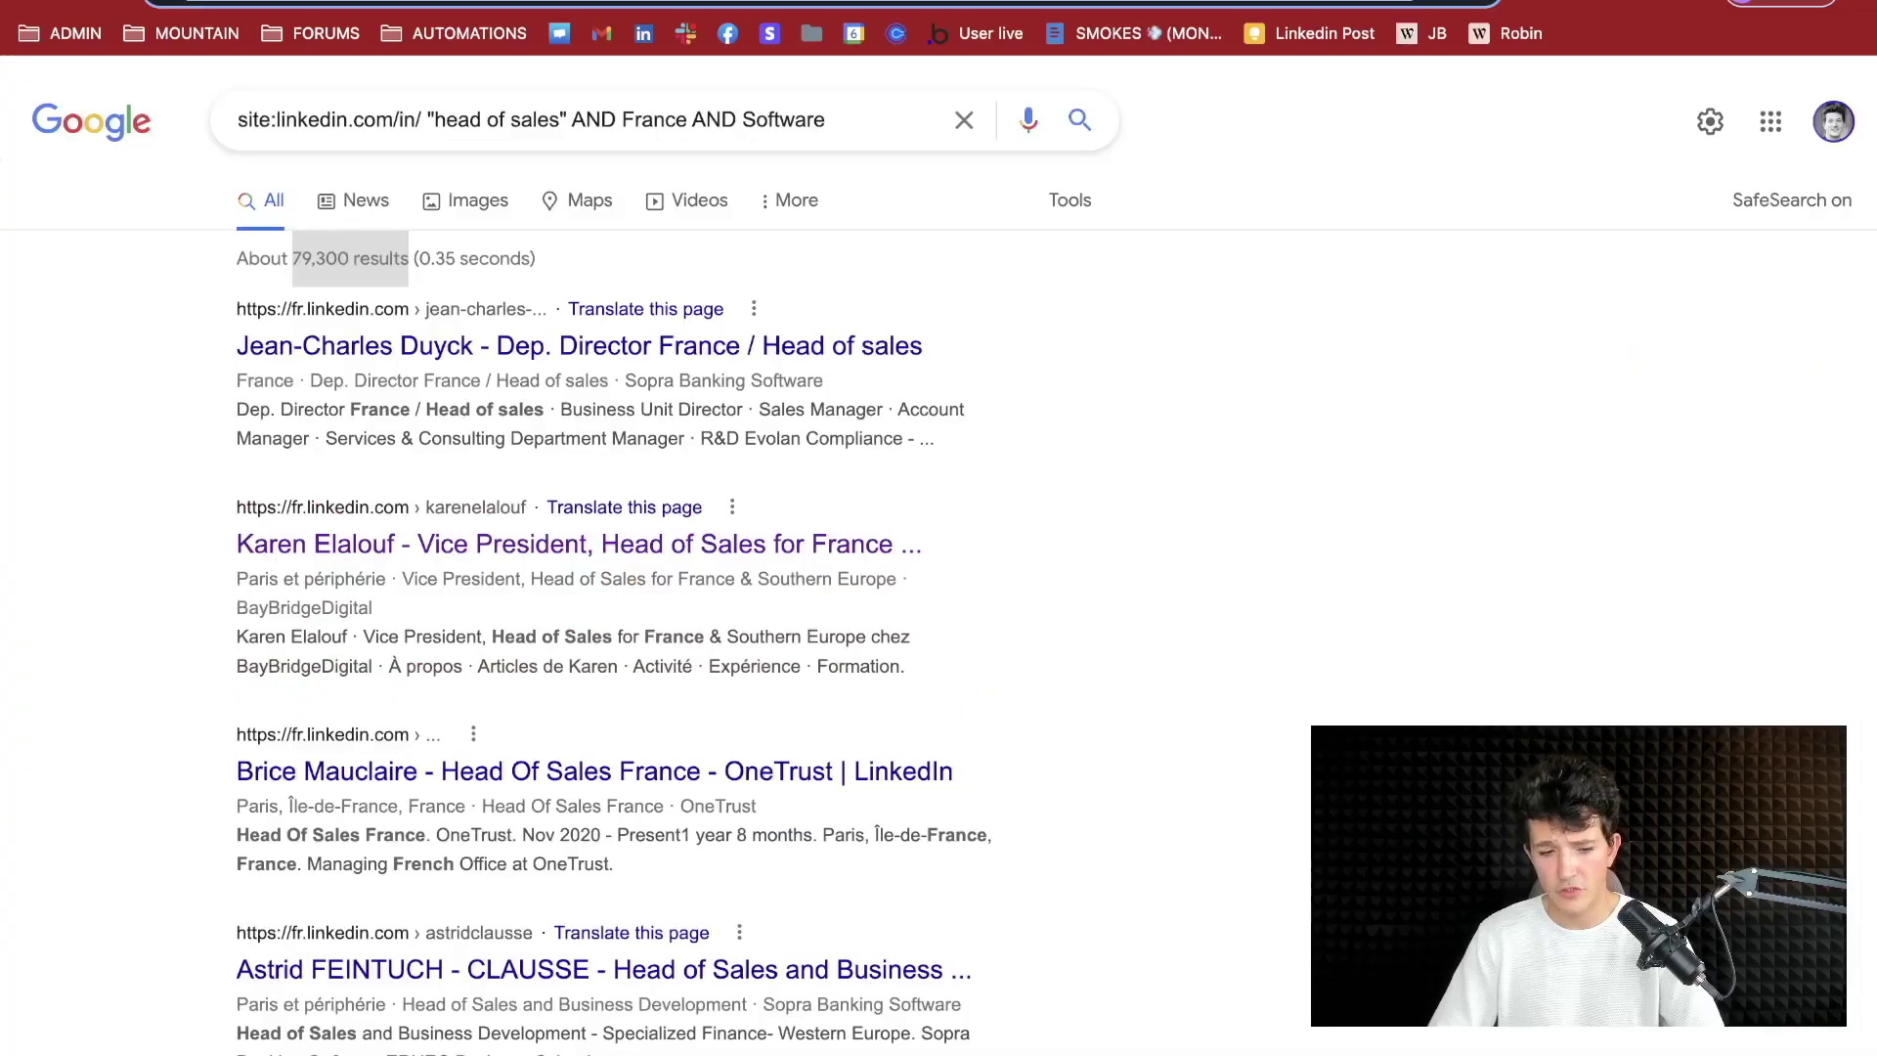
pyautogui.tripleClick(208, 115)
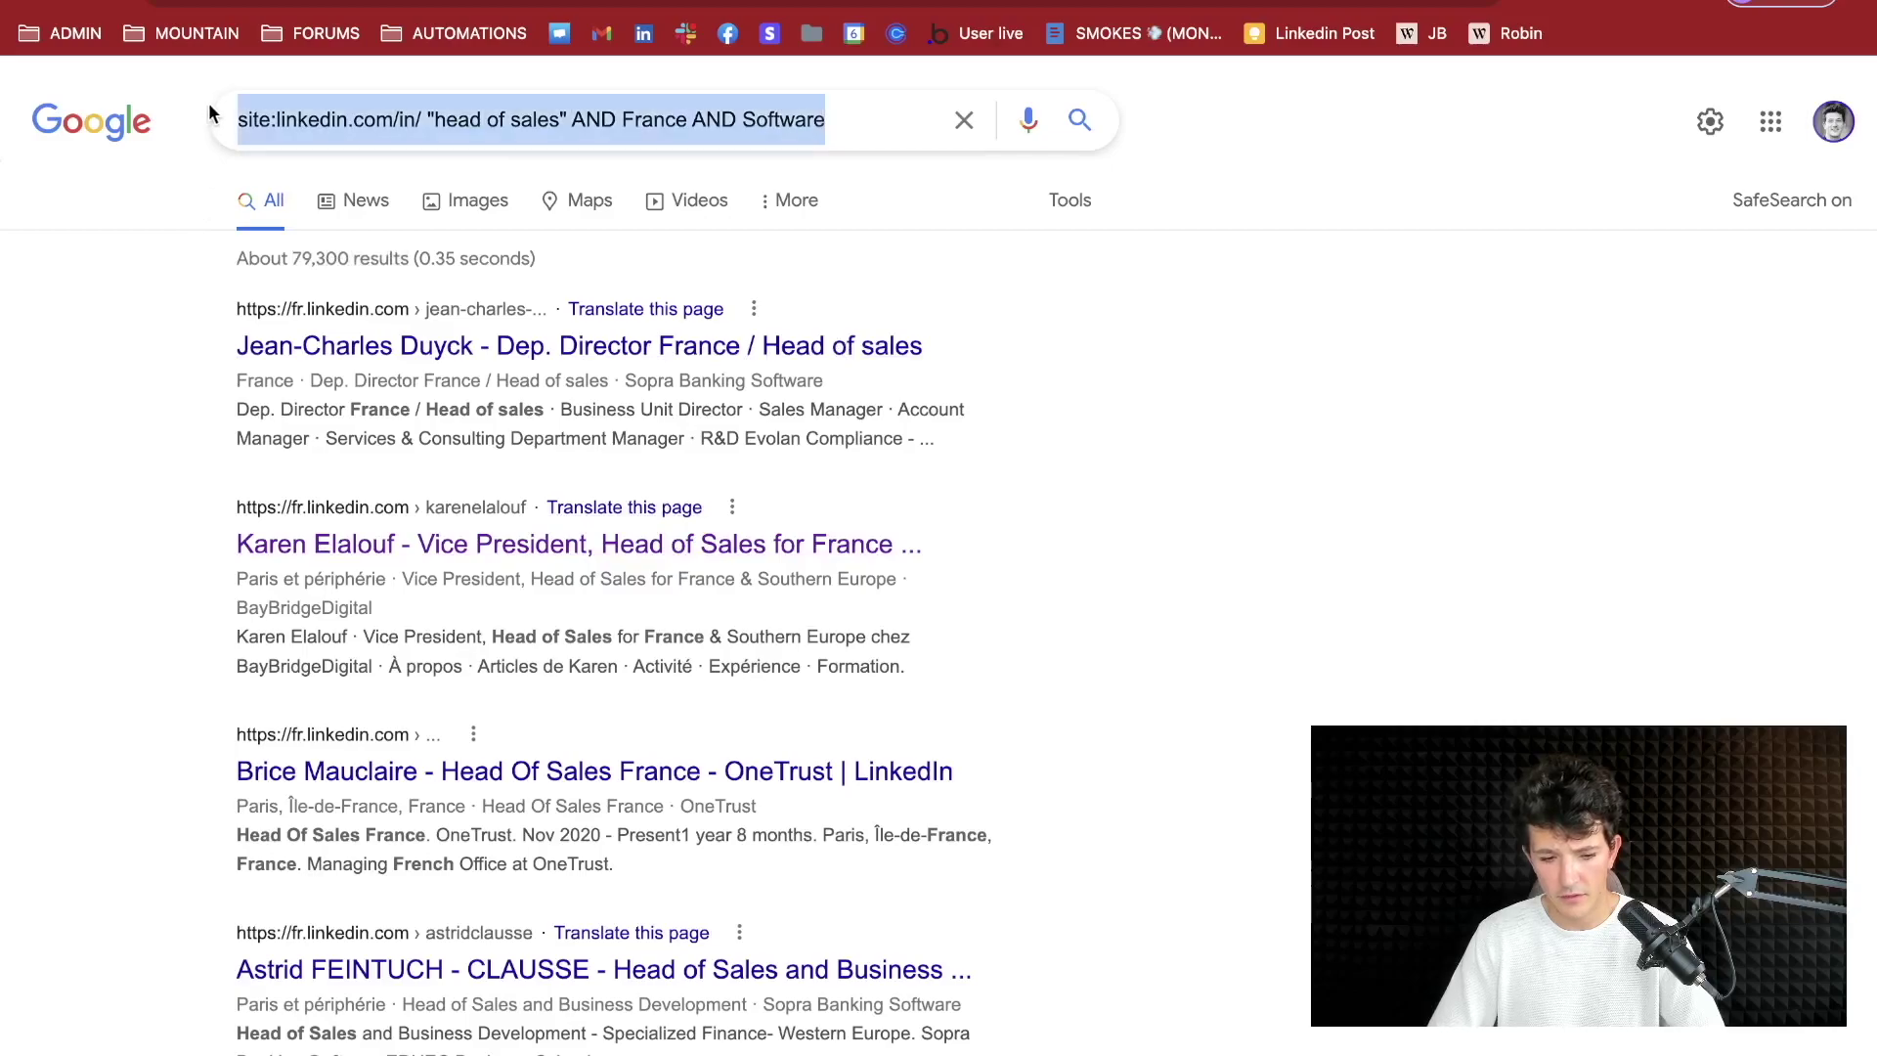
pyautogui.hotkey('ctrl', 'Tab')
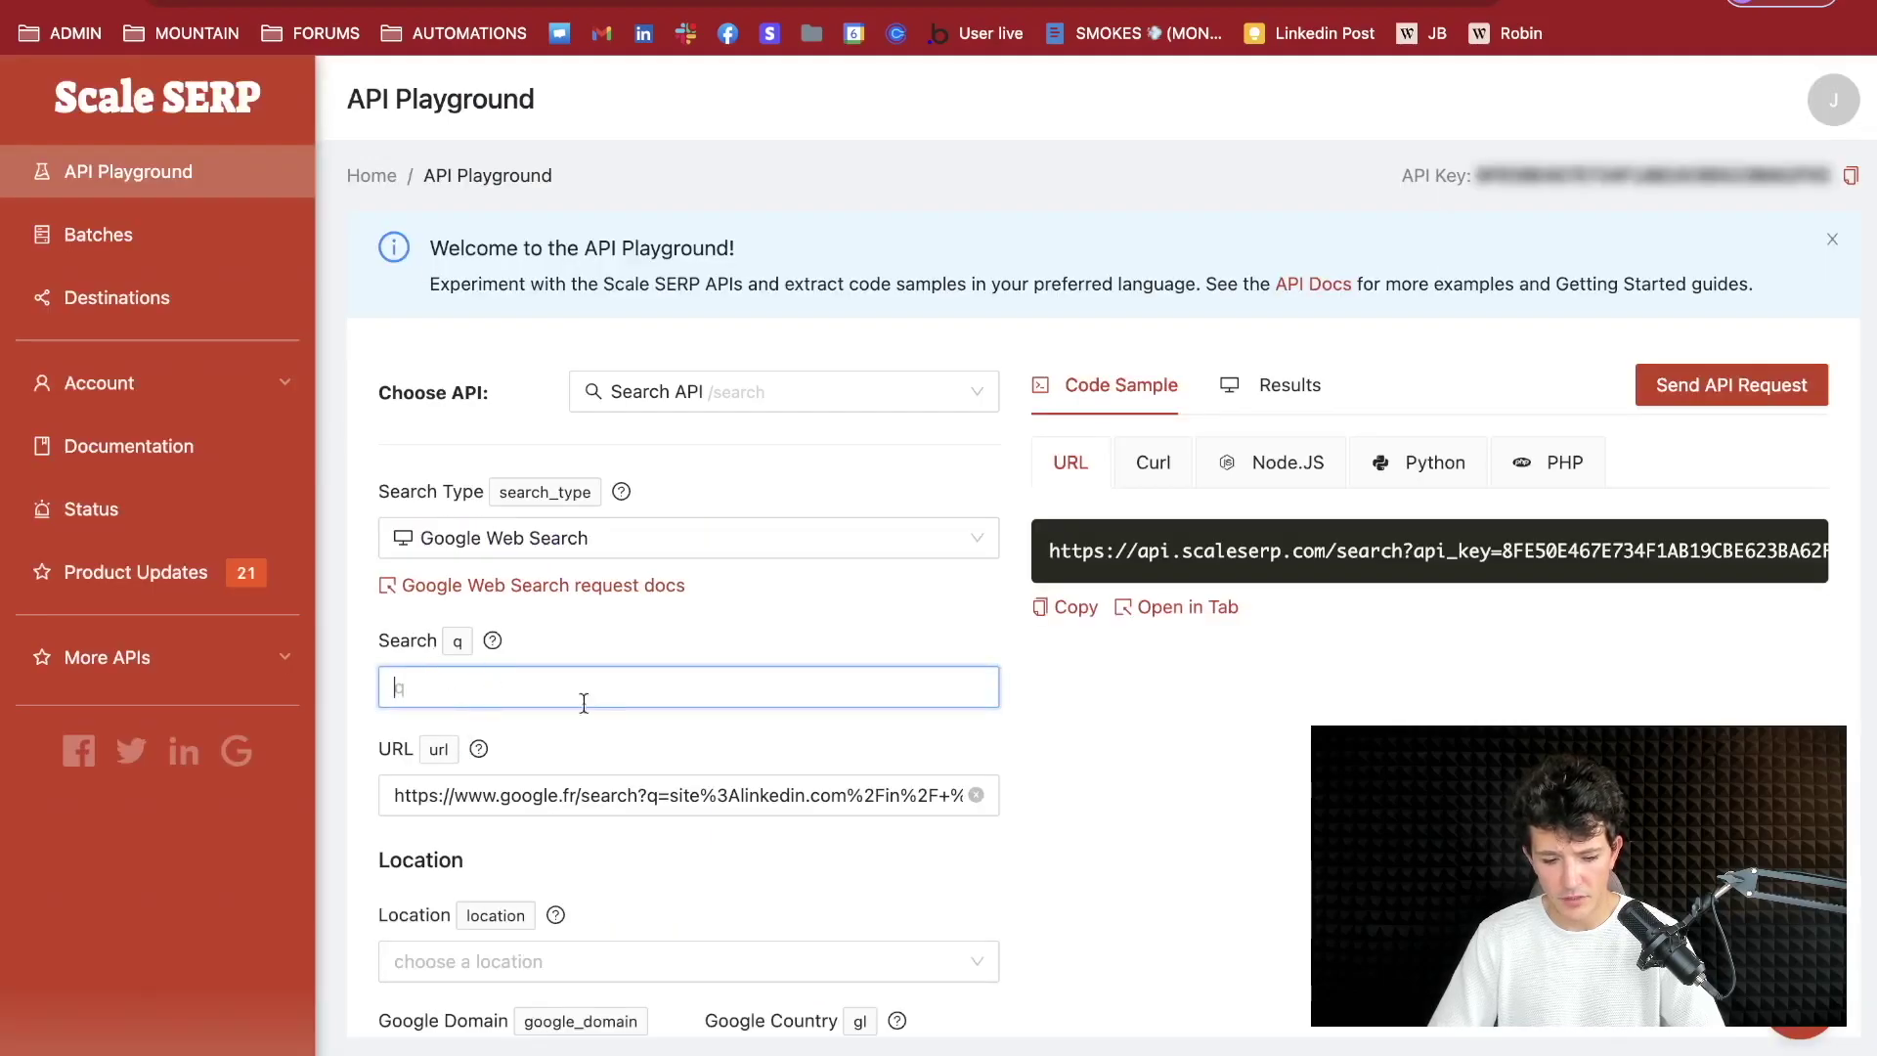
# Set pagination to num 10 results per page and max_page 5
pyautogui.scroll(-3, 632, 796)
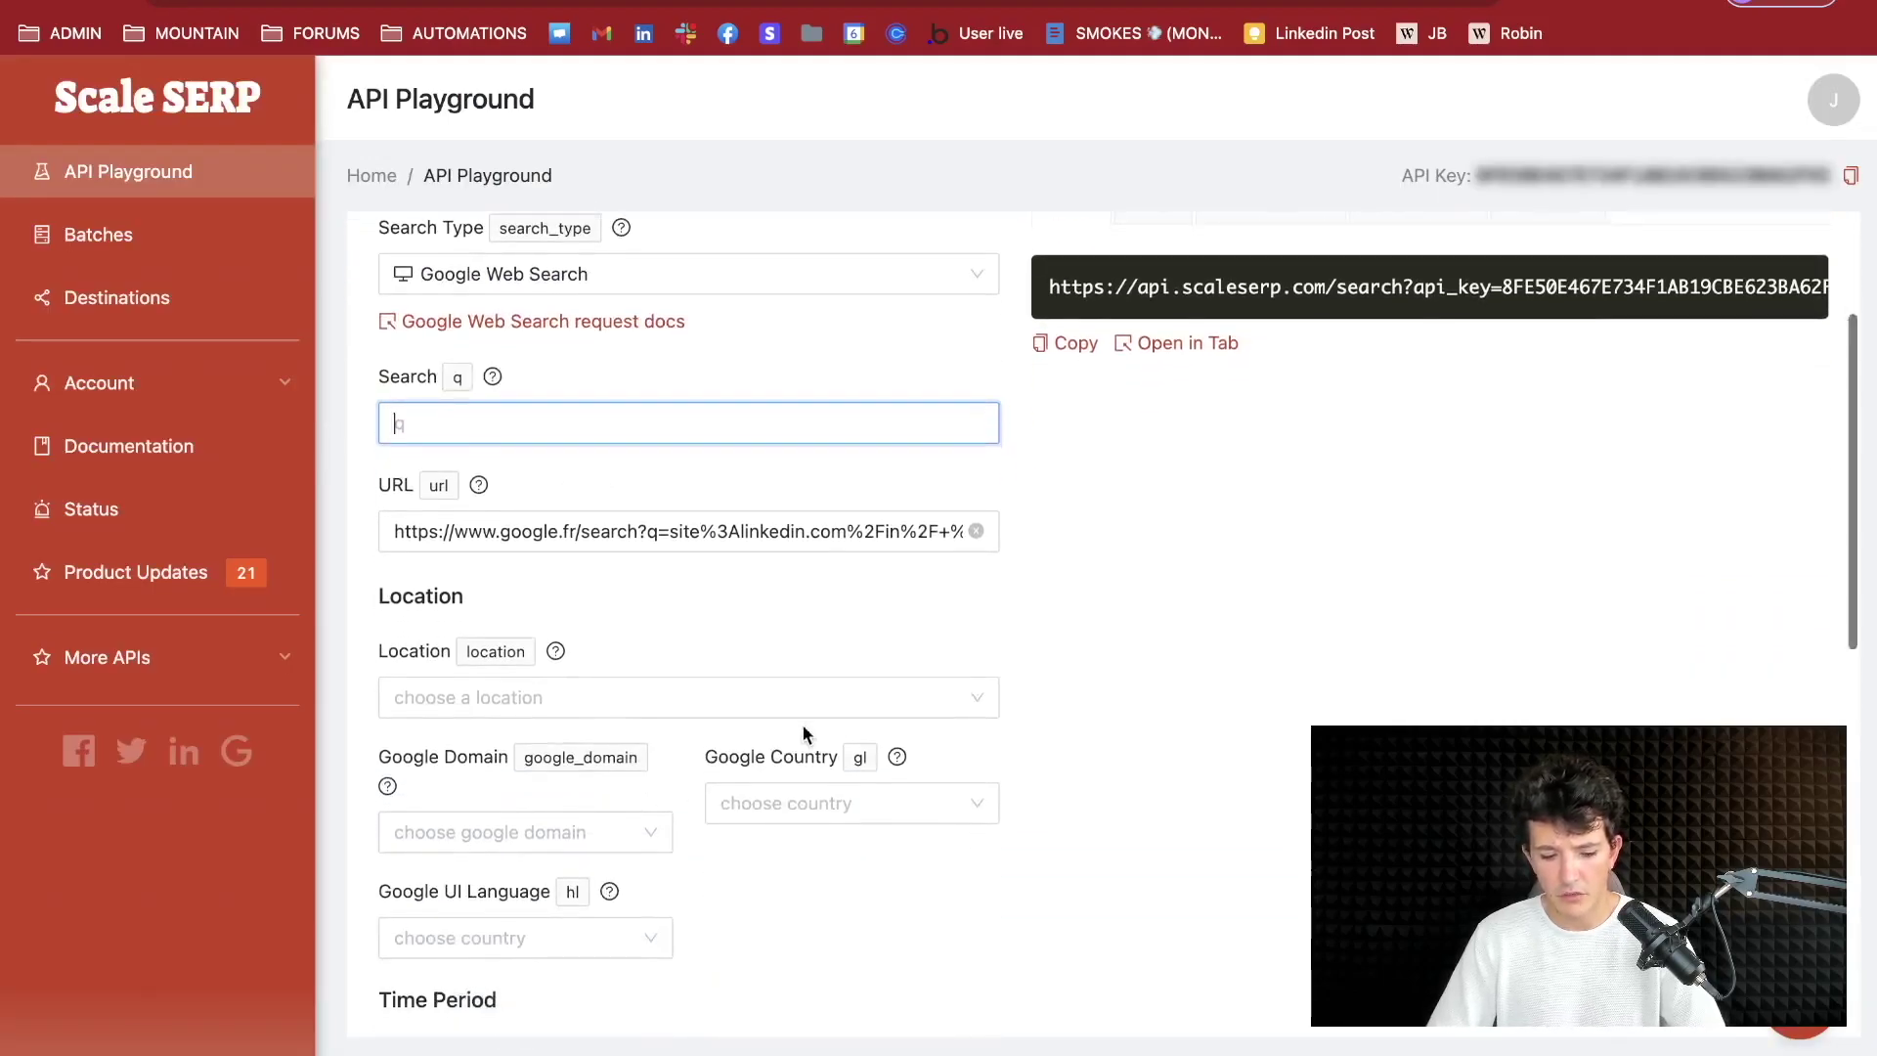
pyautogui.scroll(-4, 803, 733)
pyautogui.scroll(-8, 804, 734)
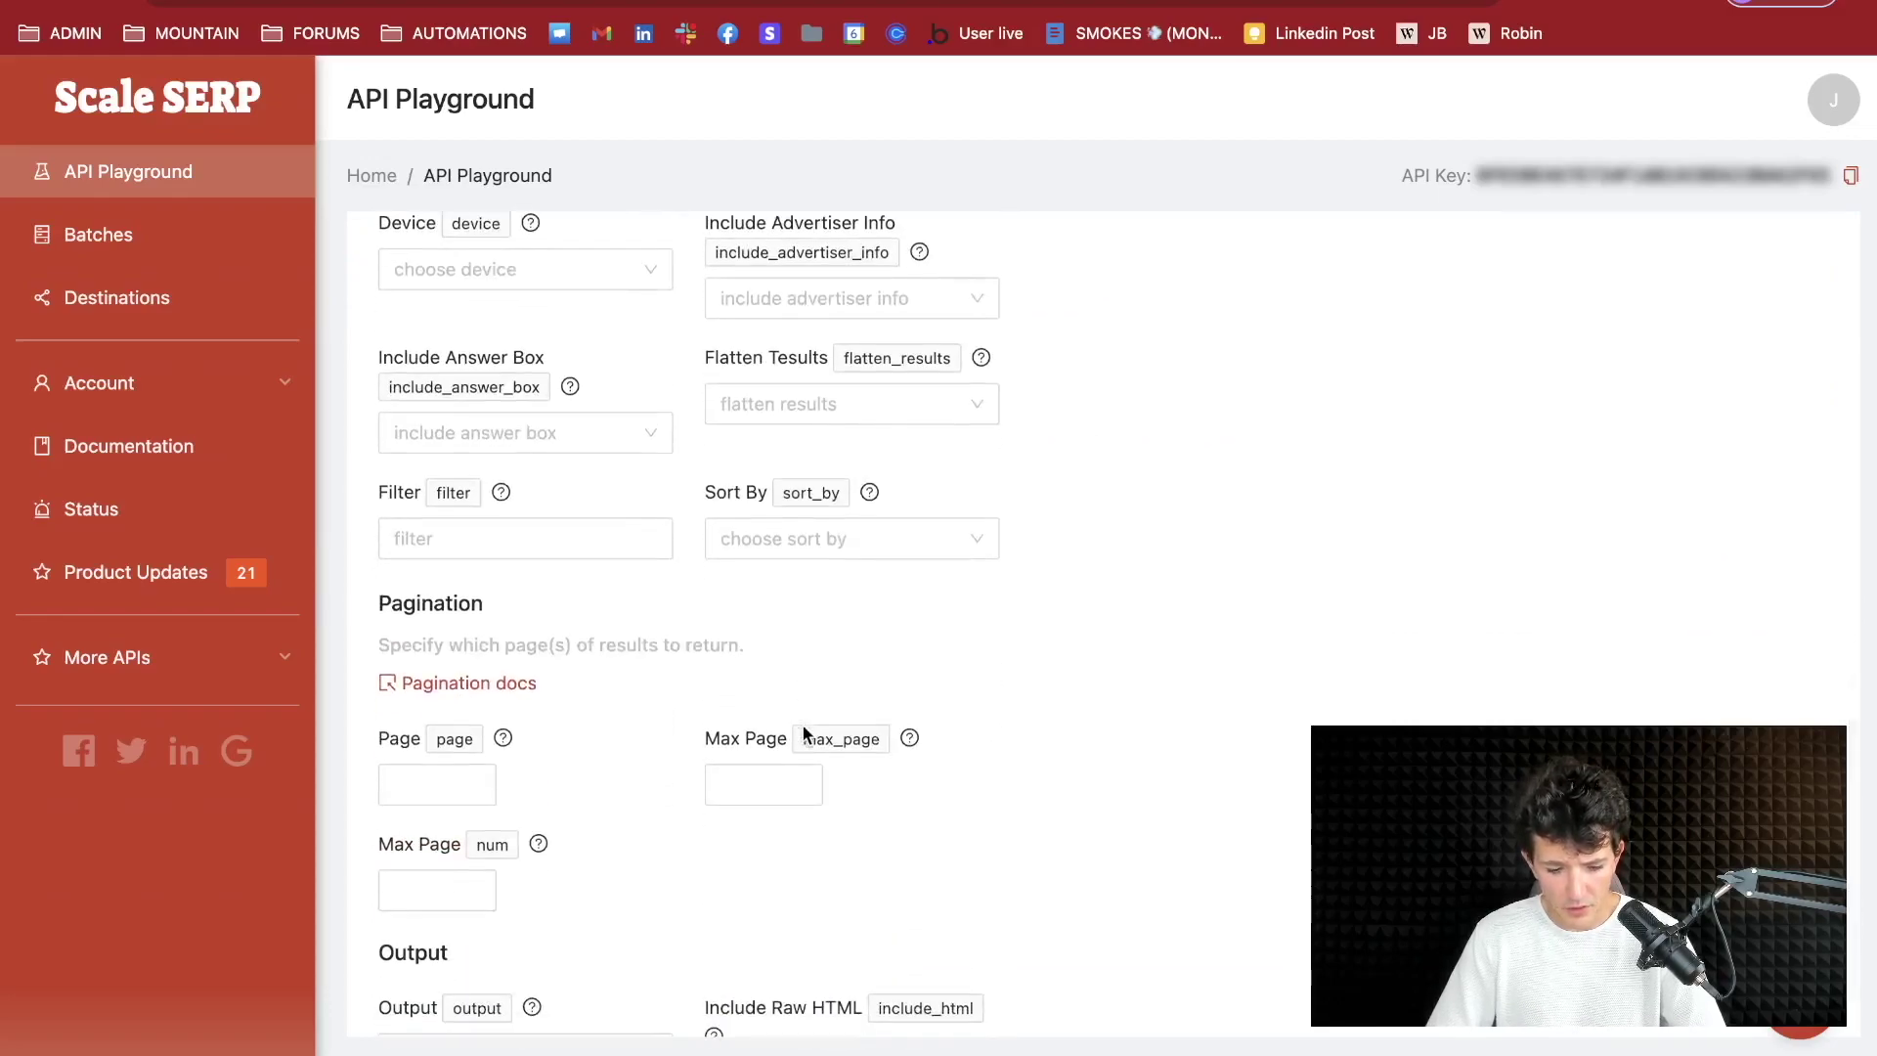
pyautogui.scroll(-3, 803, 734)
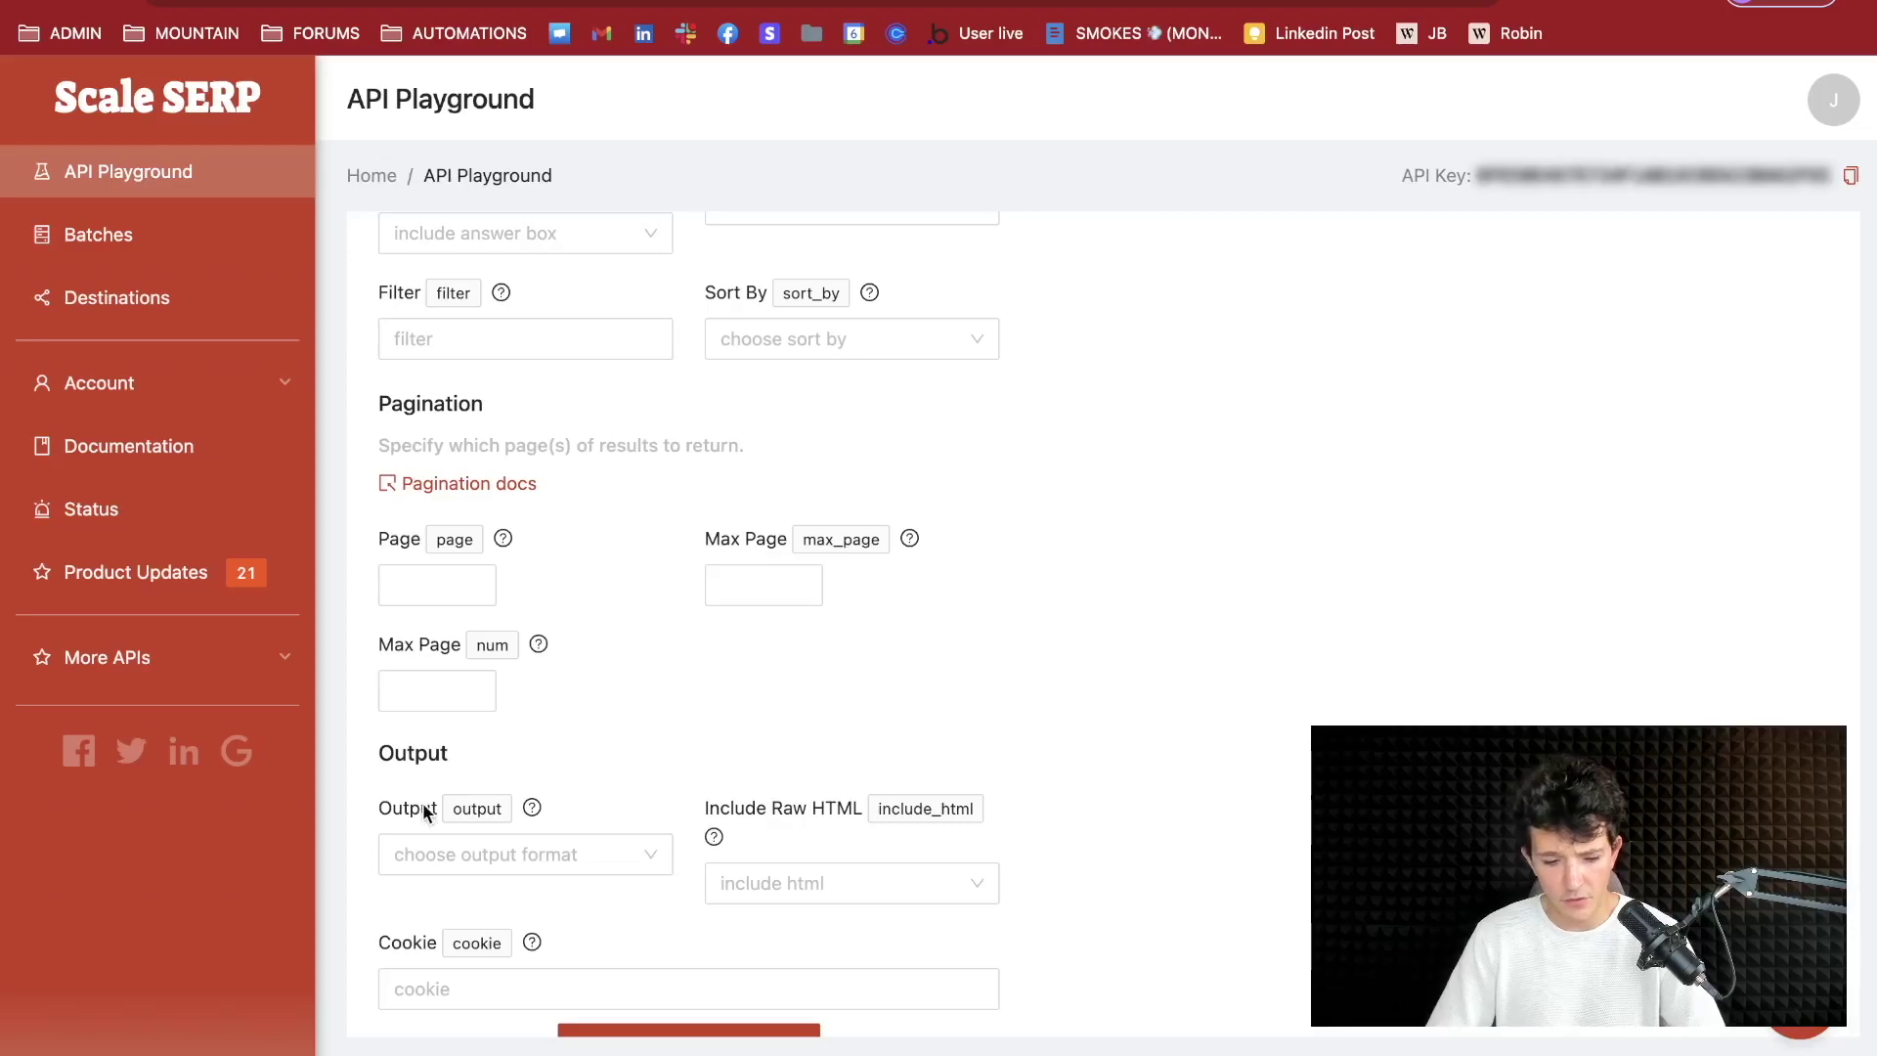
pyautogui.click(435, 689)
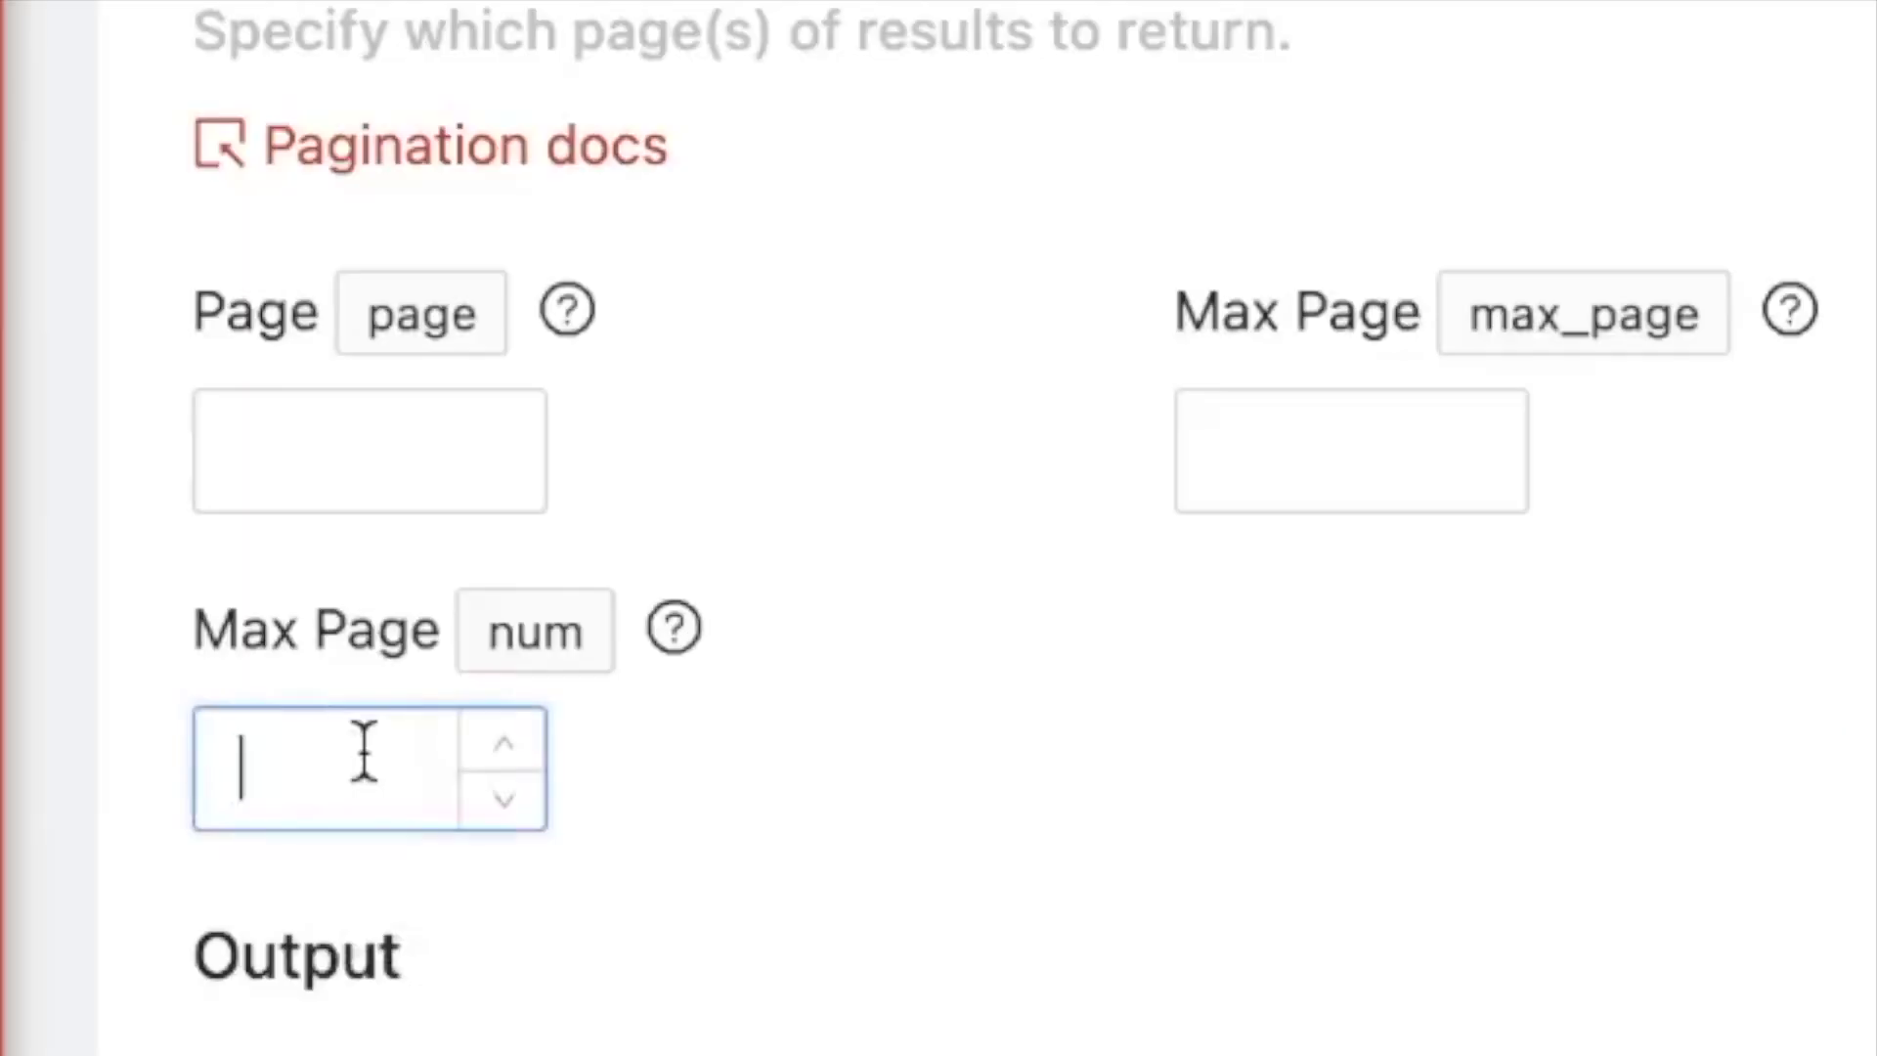
pyautogui.write('10')
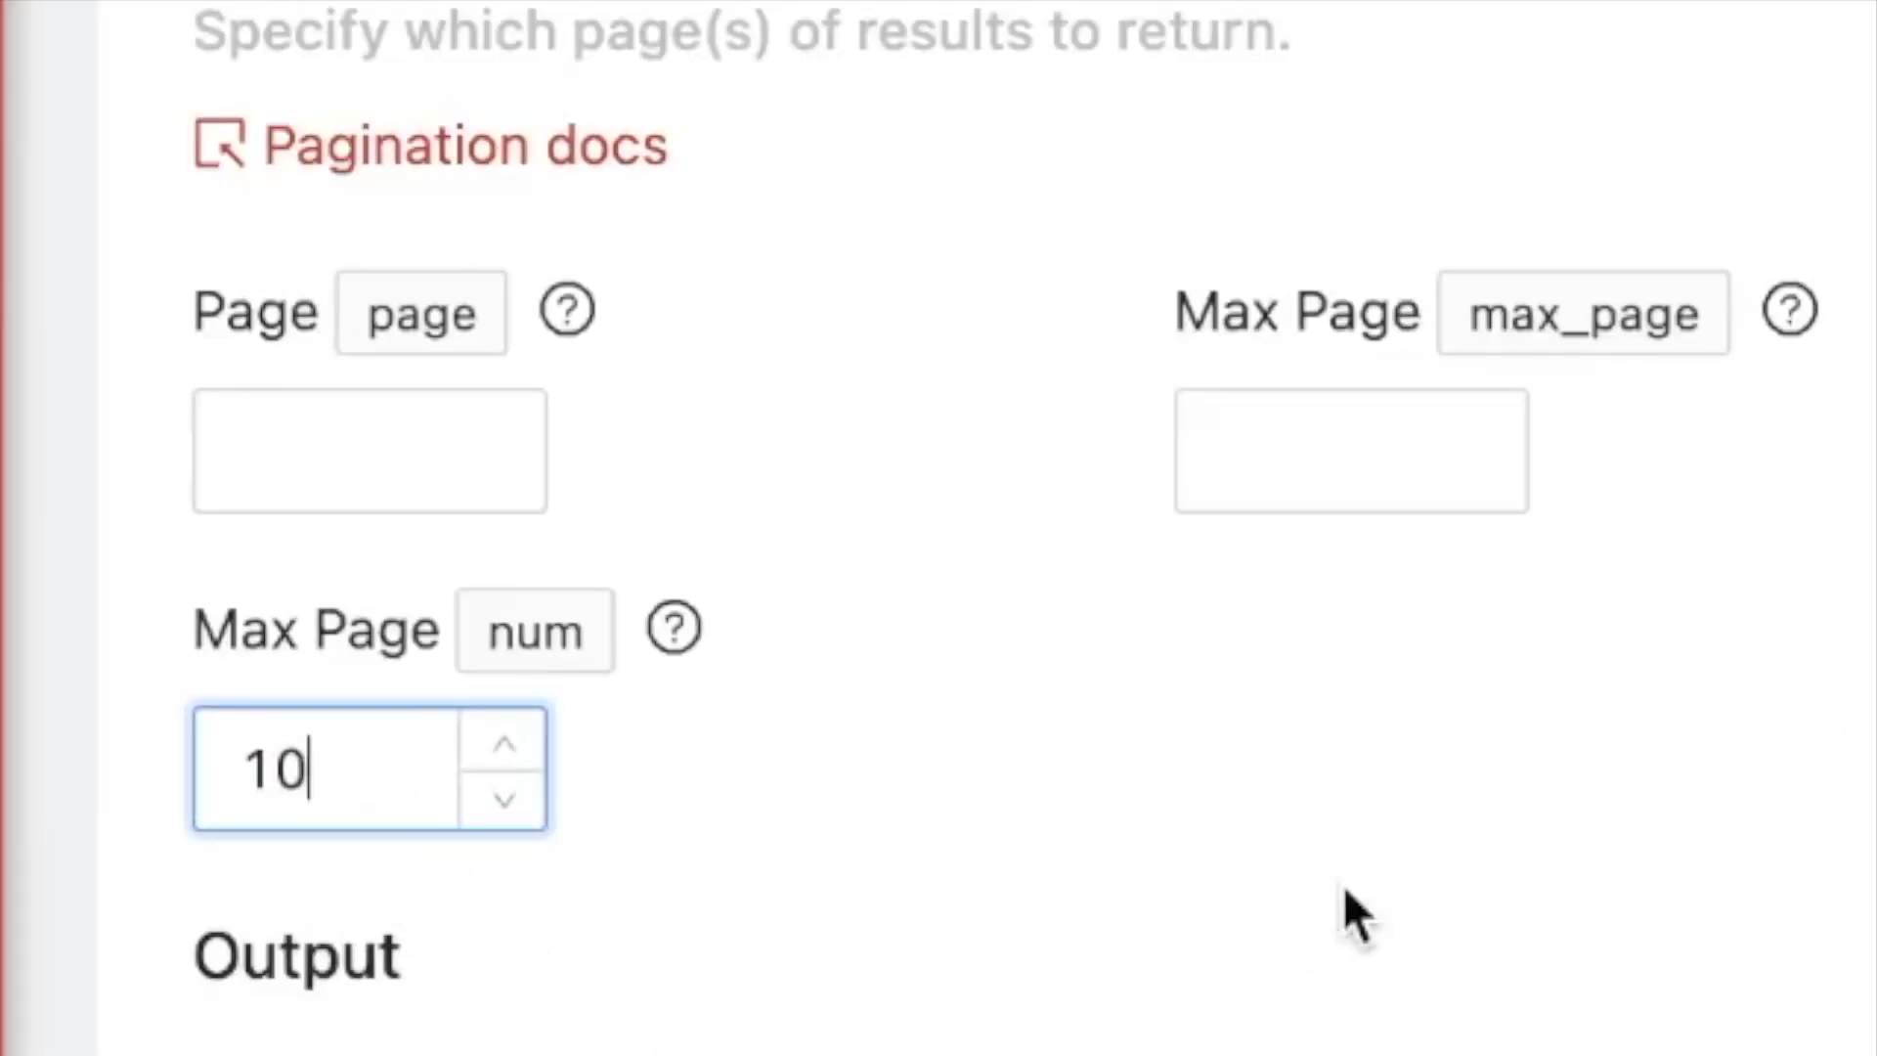
pyautogui.click(1271, 452)
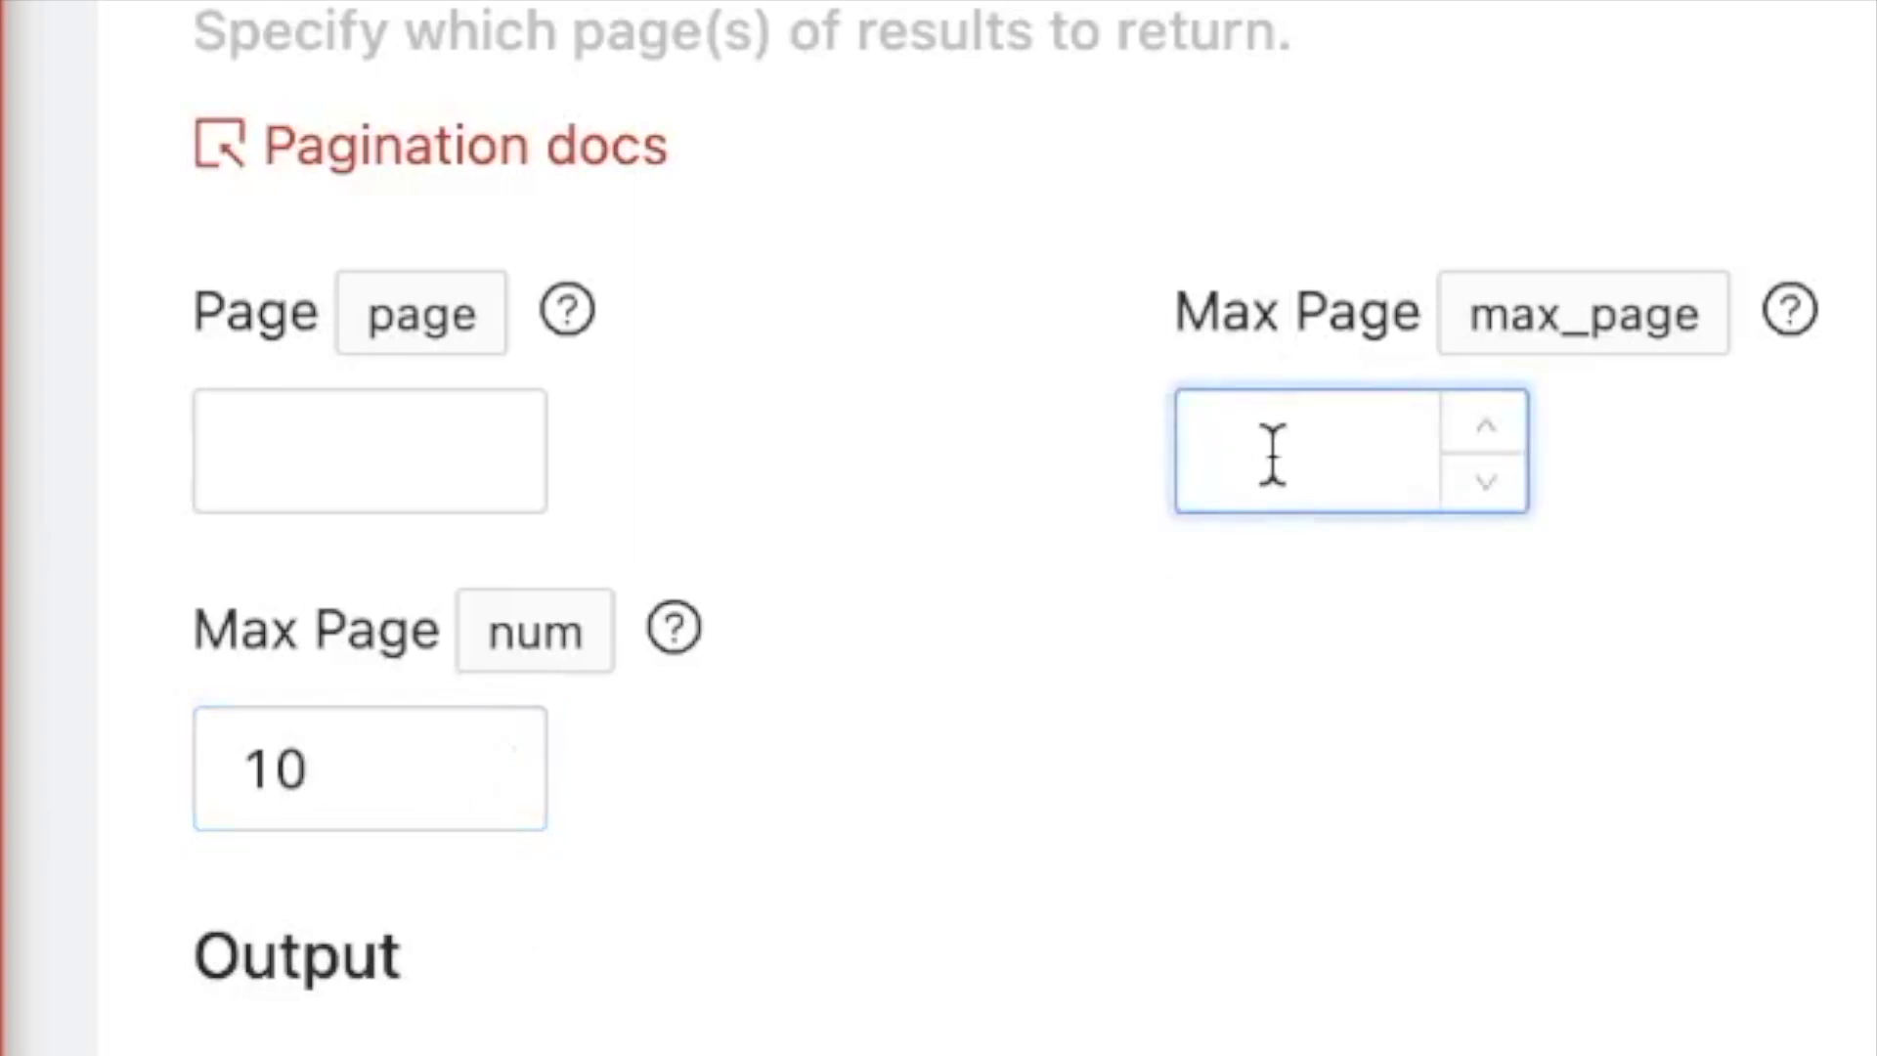
pyautogui.write('5')
pyautogui.click(937, 660)
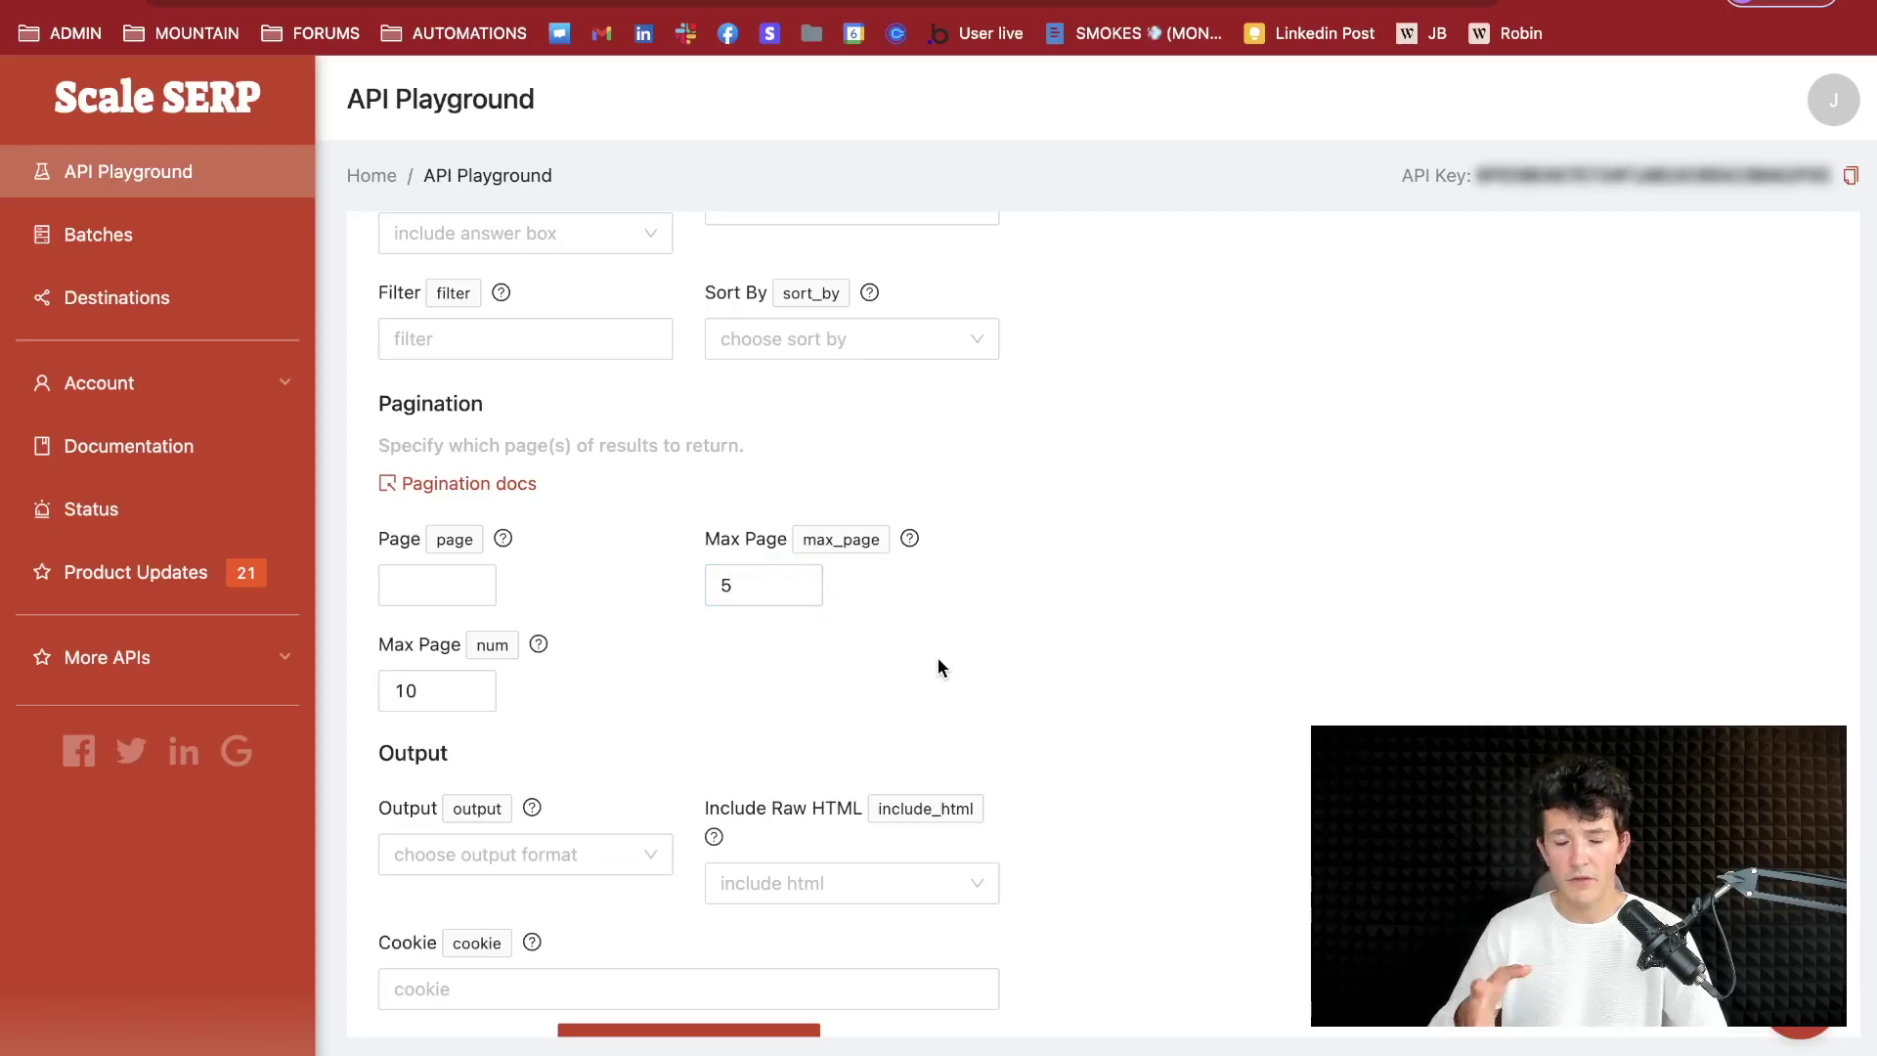
pyautogui.press('super+t')
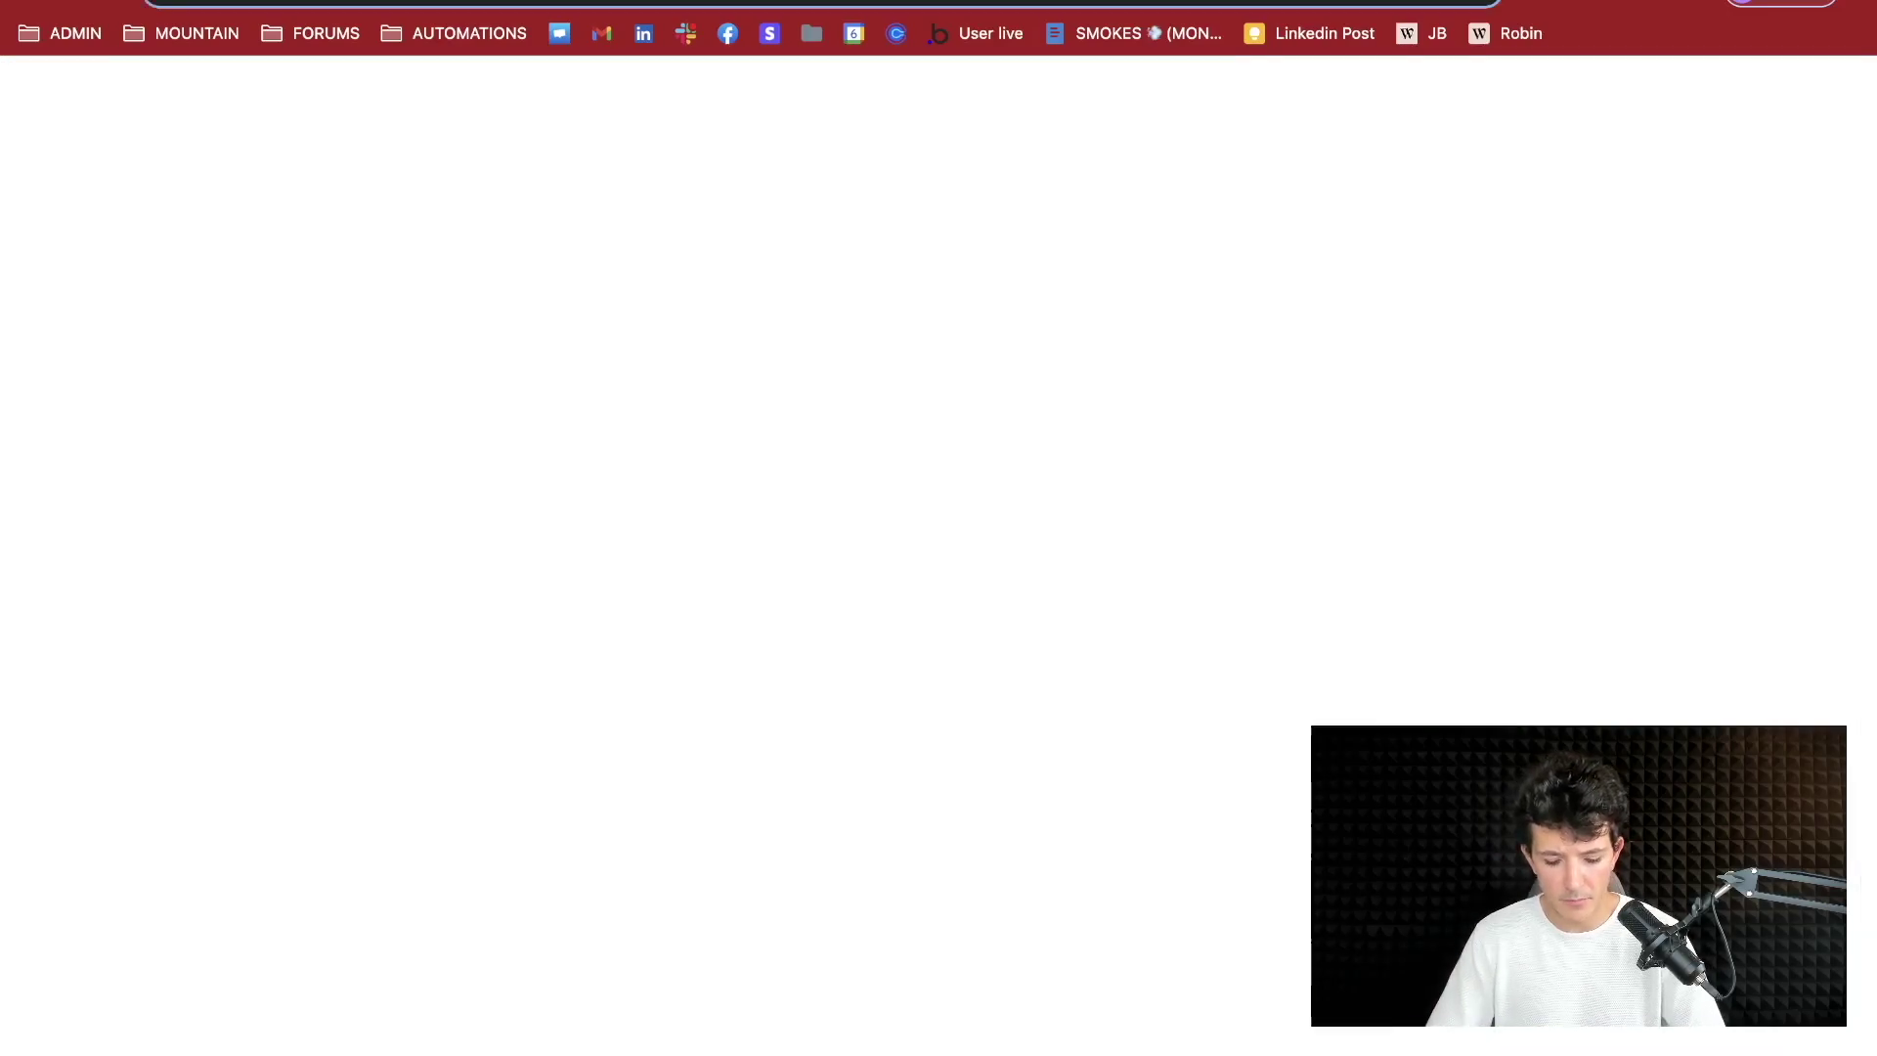
# Check the Results per page value (10) in Google's Search Settings on google.com
pyautogui.write('google')
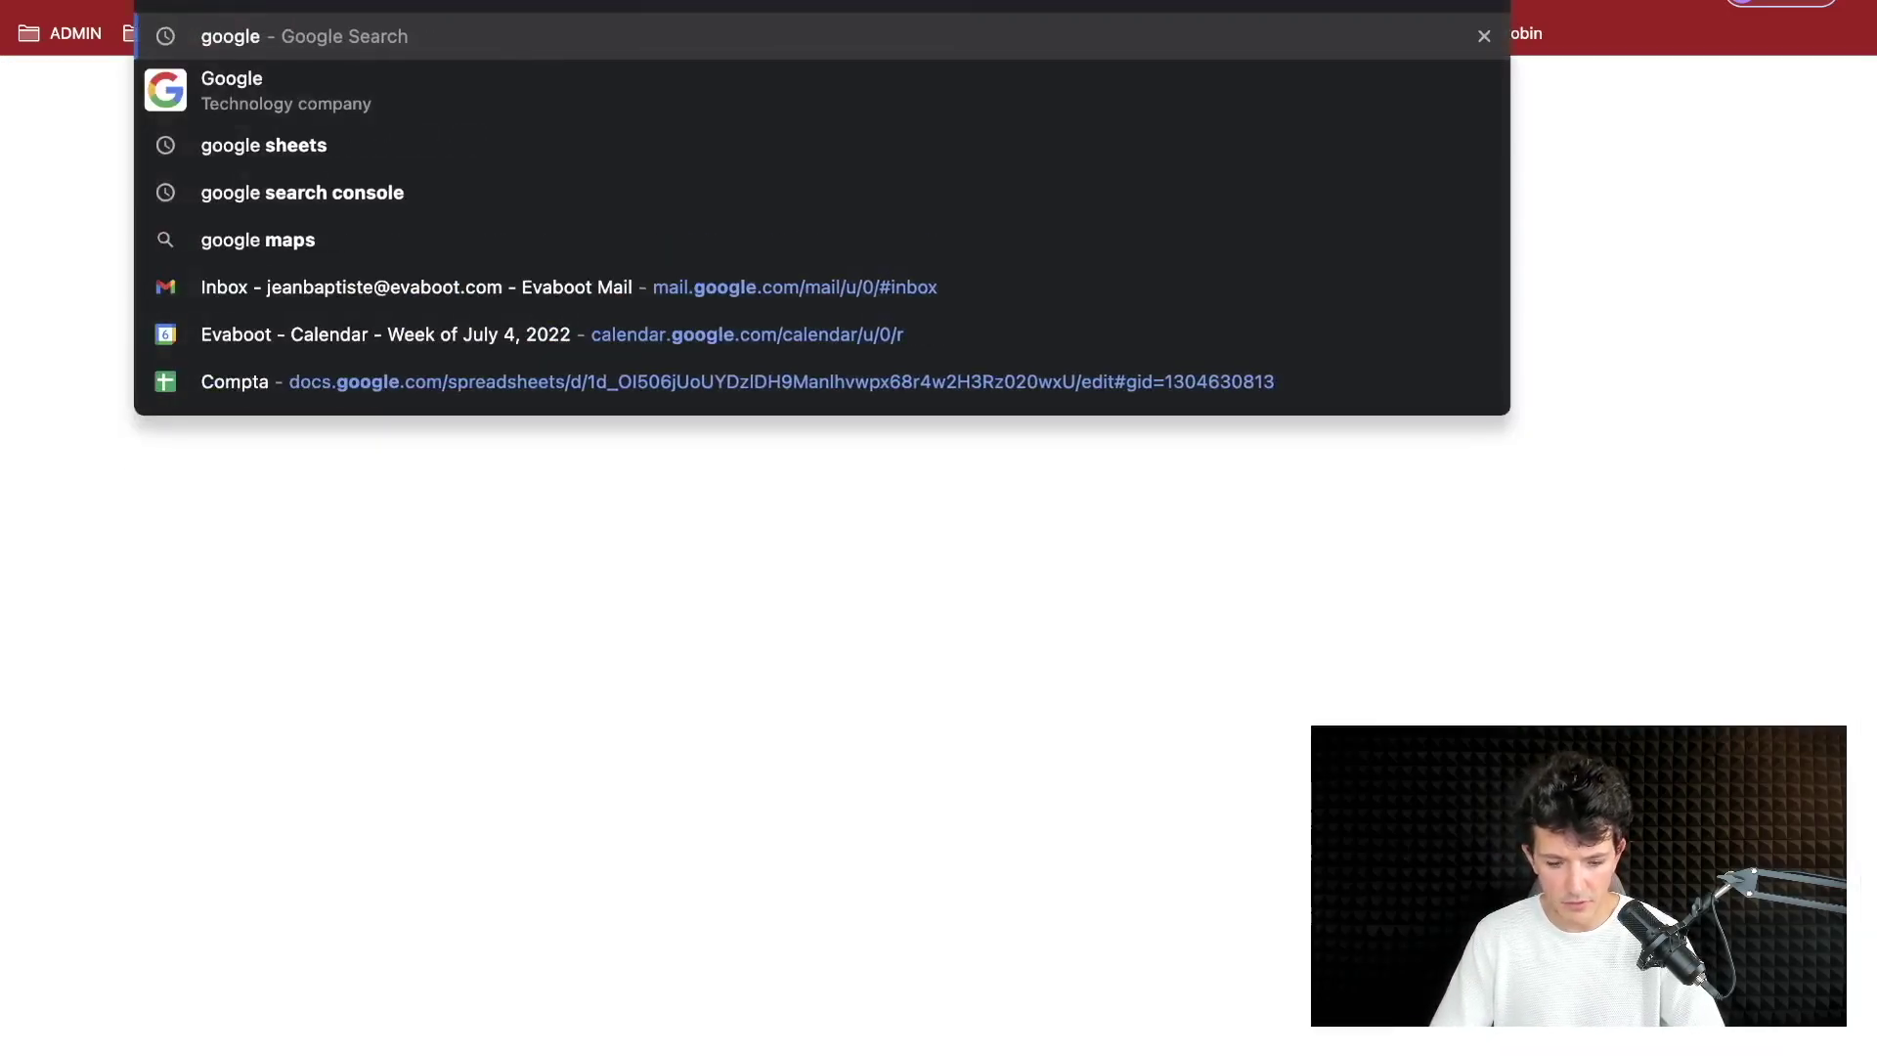
pyautogui.write('.com')
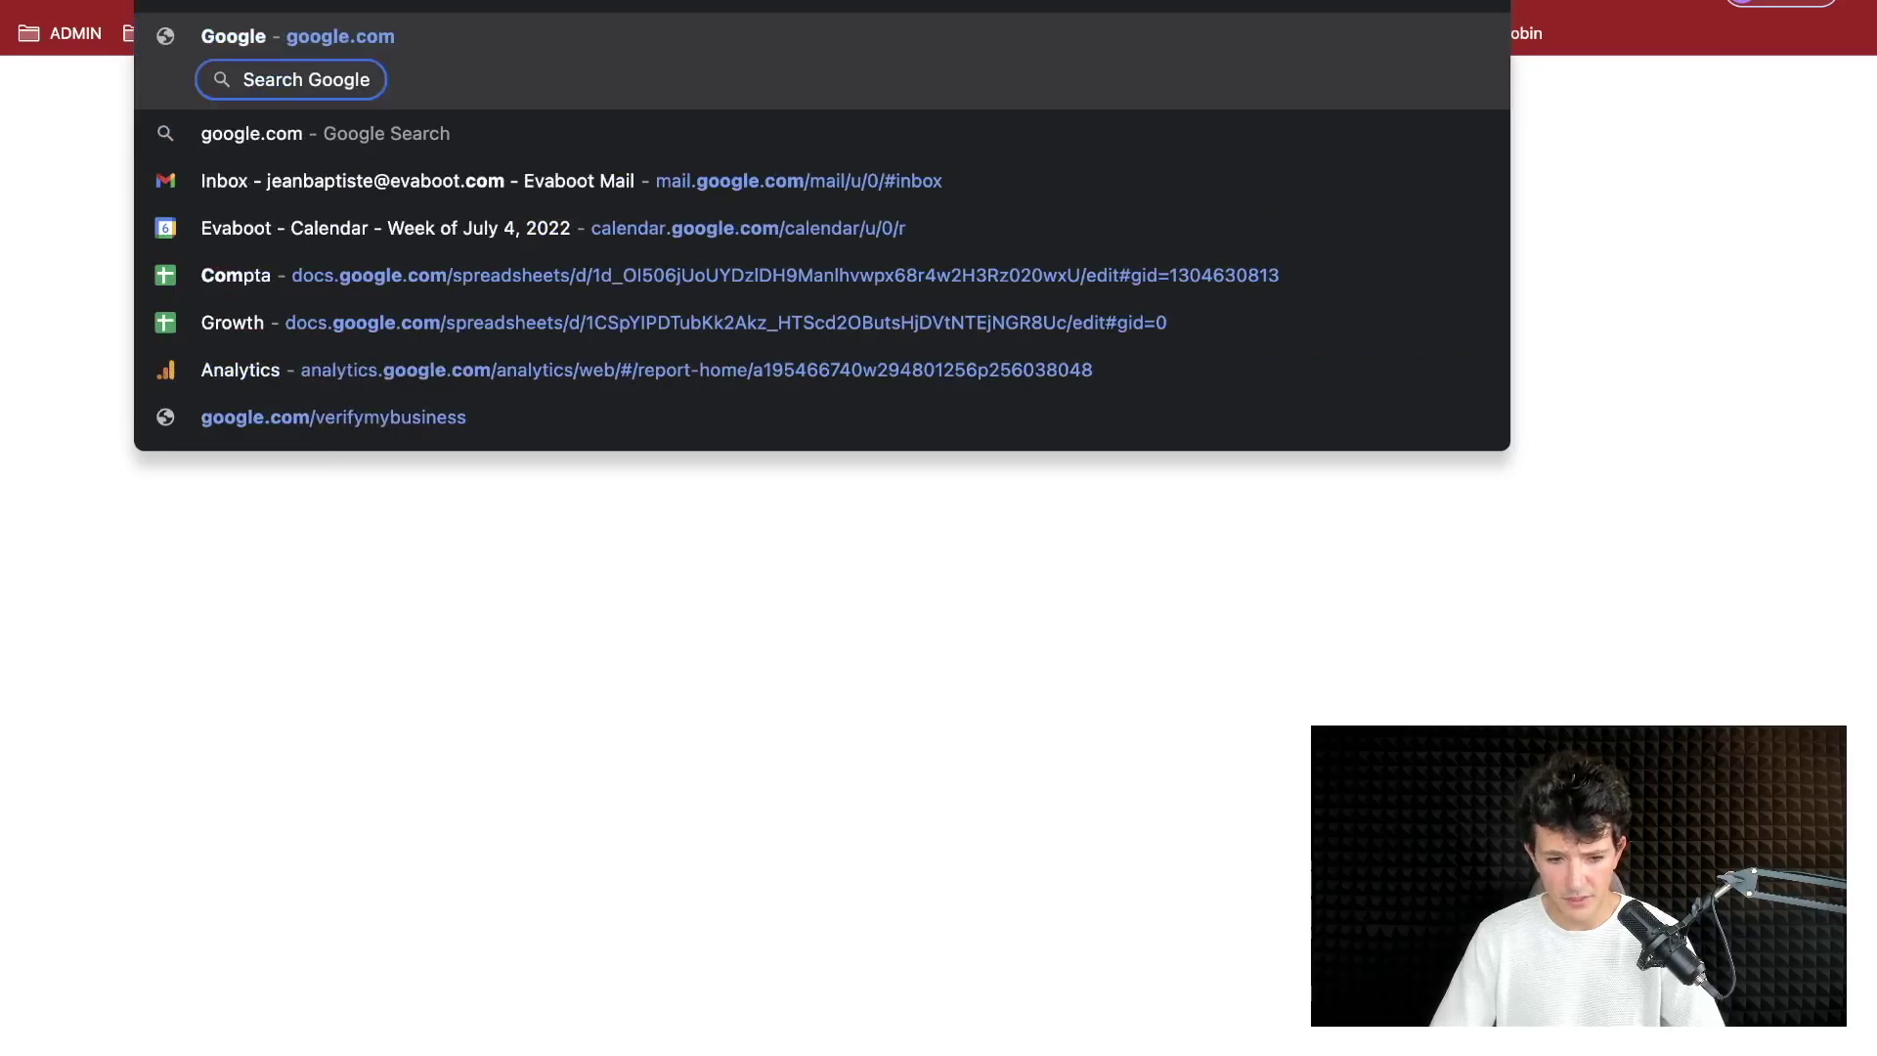
pyautogui.press('Return')
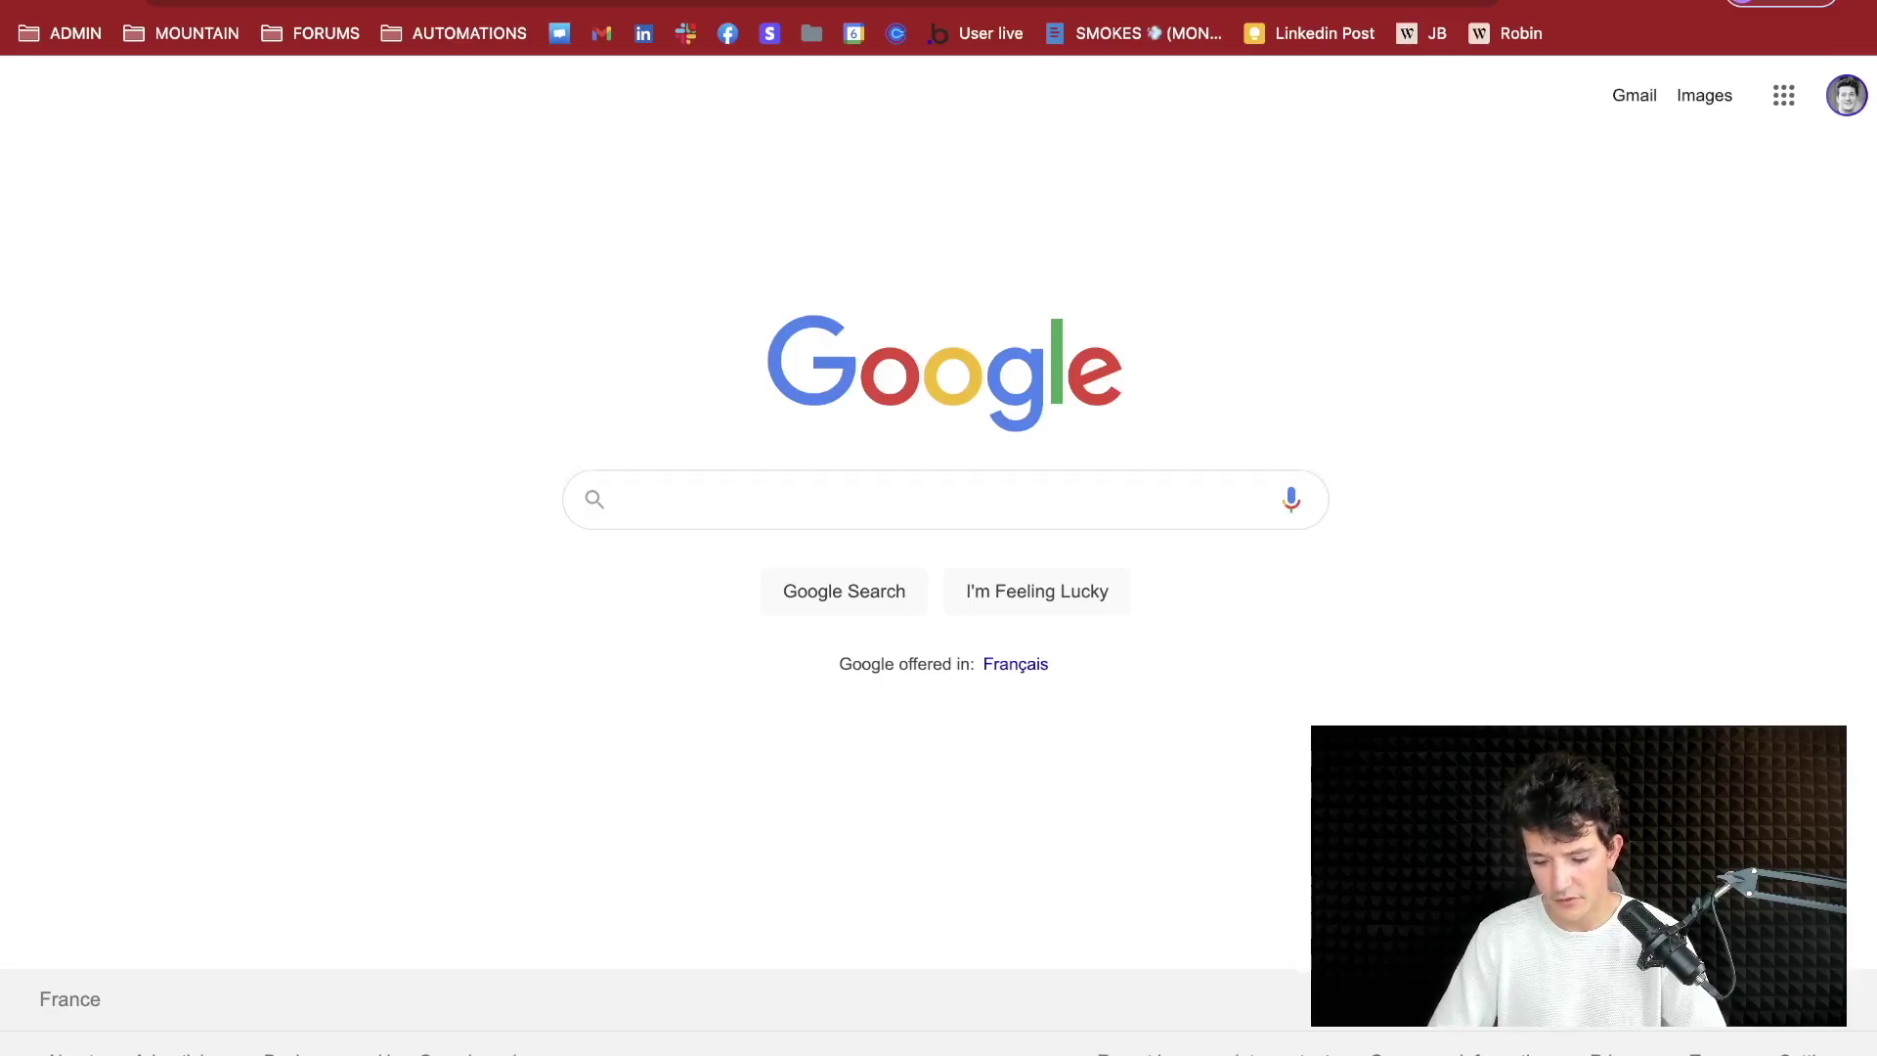
pyautogui.click(1846, 1040)
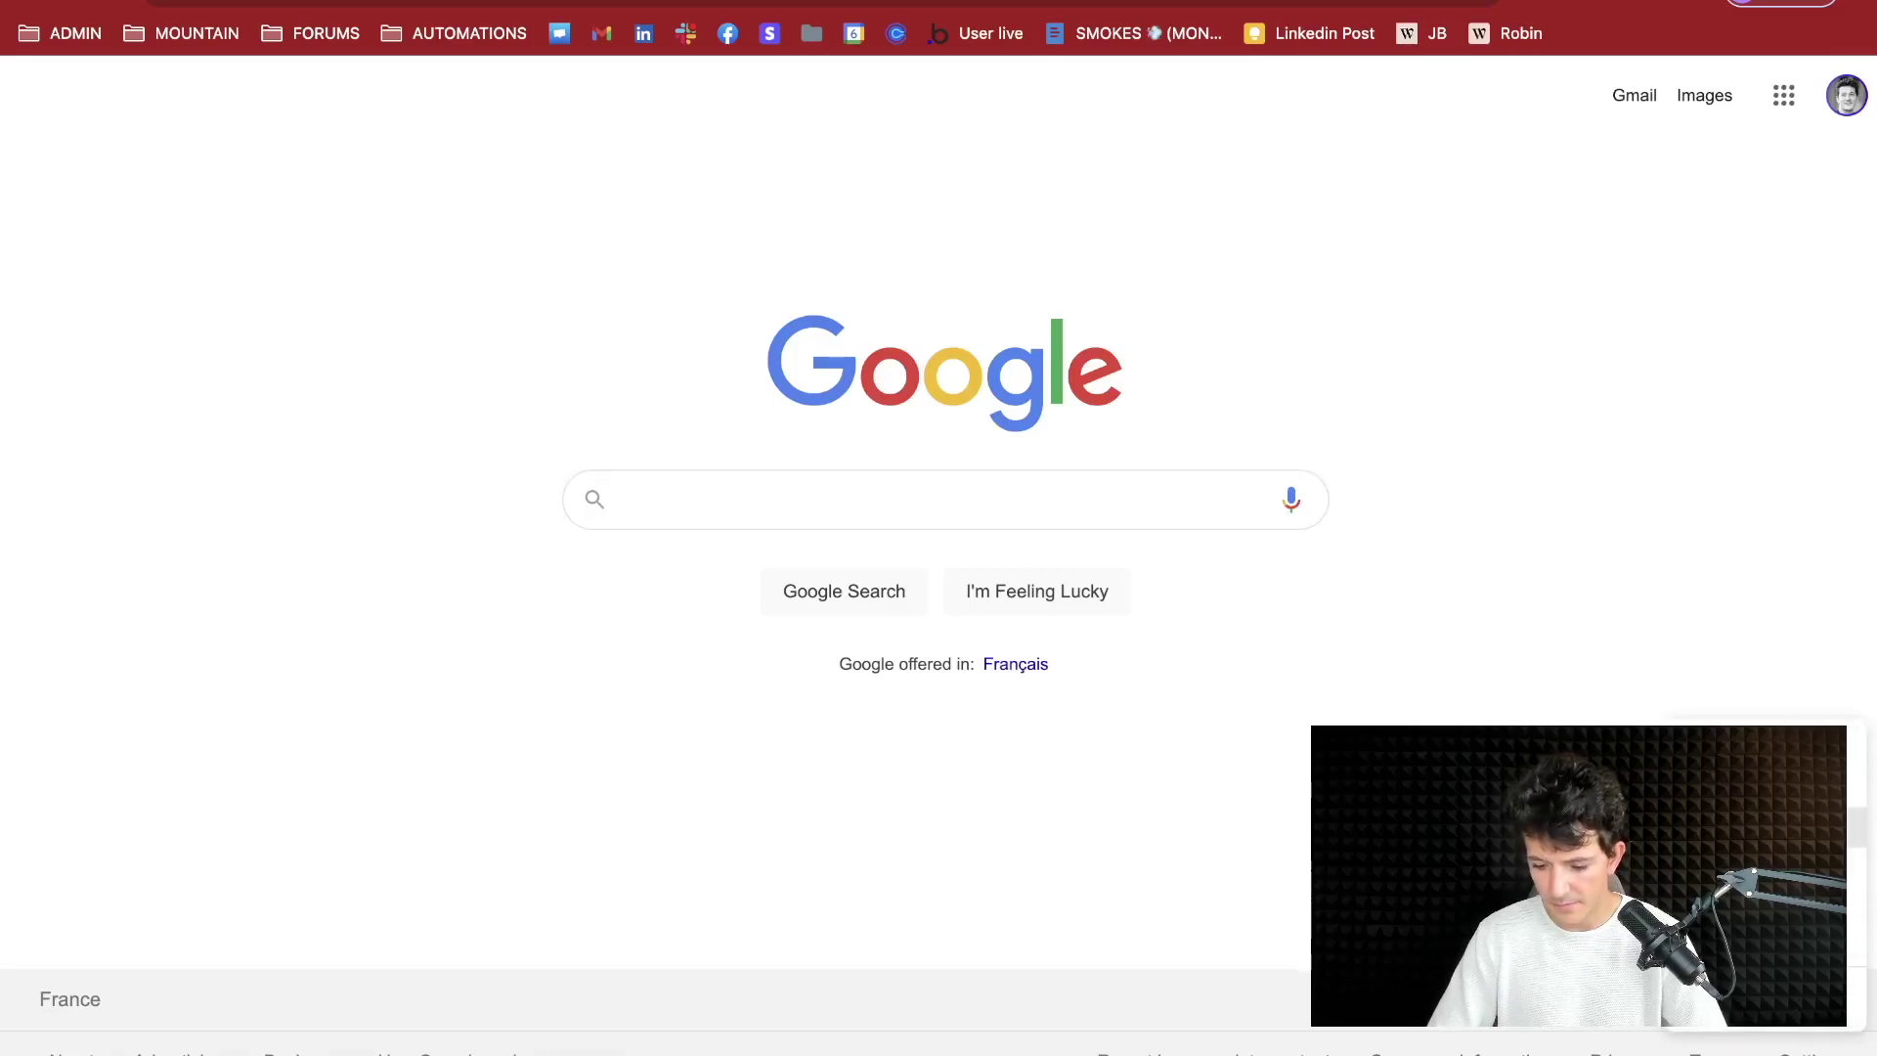
pyautogui.click(1739, 748)
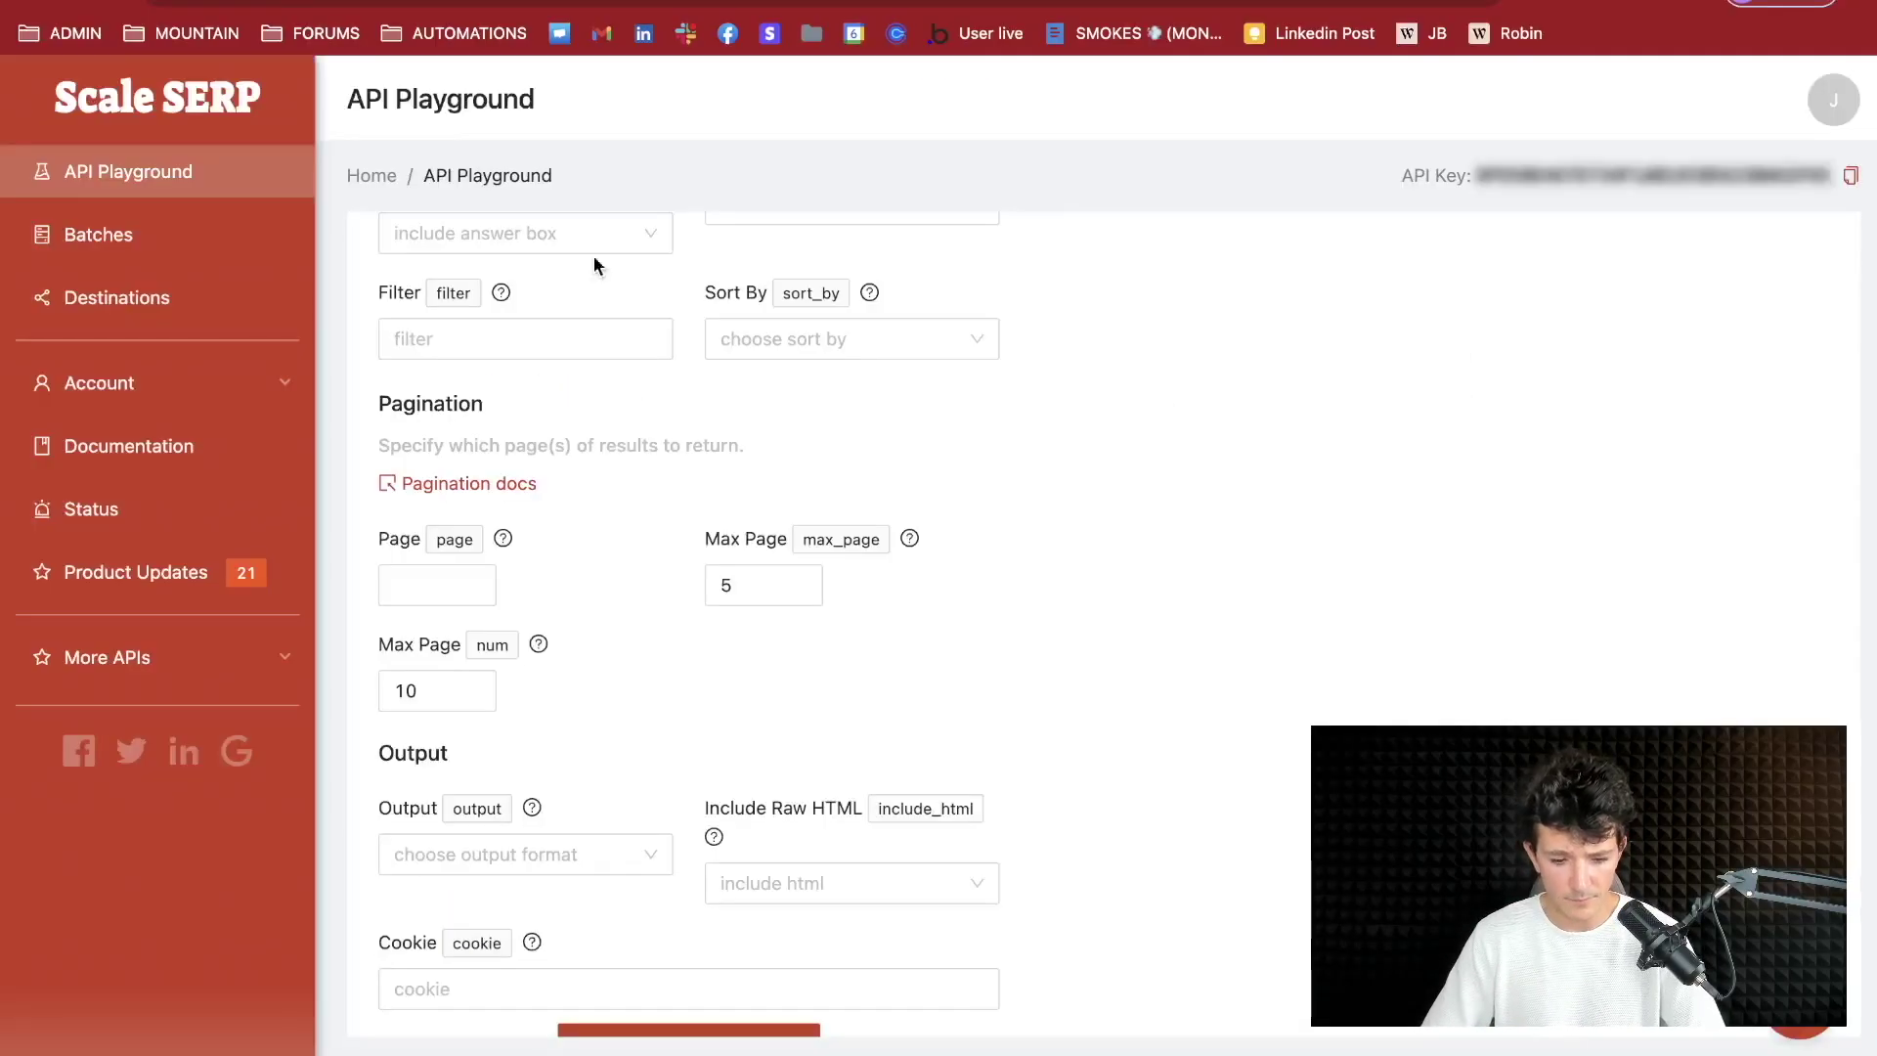
pyautogui.scroll(-1, 772, 689)
pyautogui.scroll(2, 772, 689)
pyautogui.scroll(-2, 771, 682)
pyautogui.scroll(-1, 772, 692)
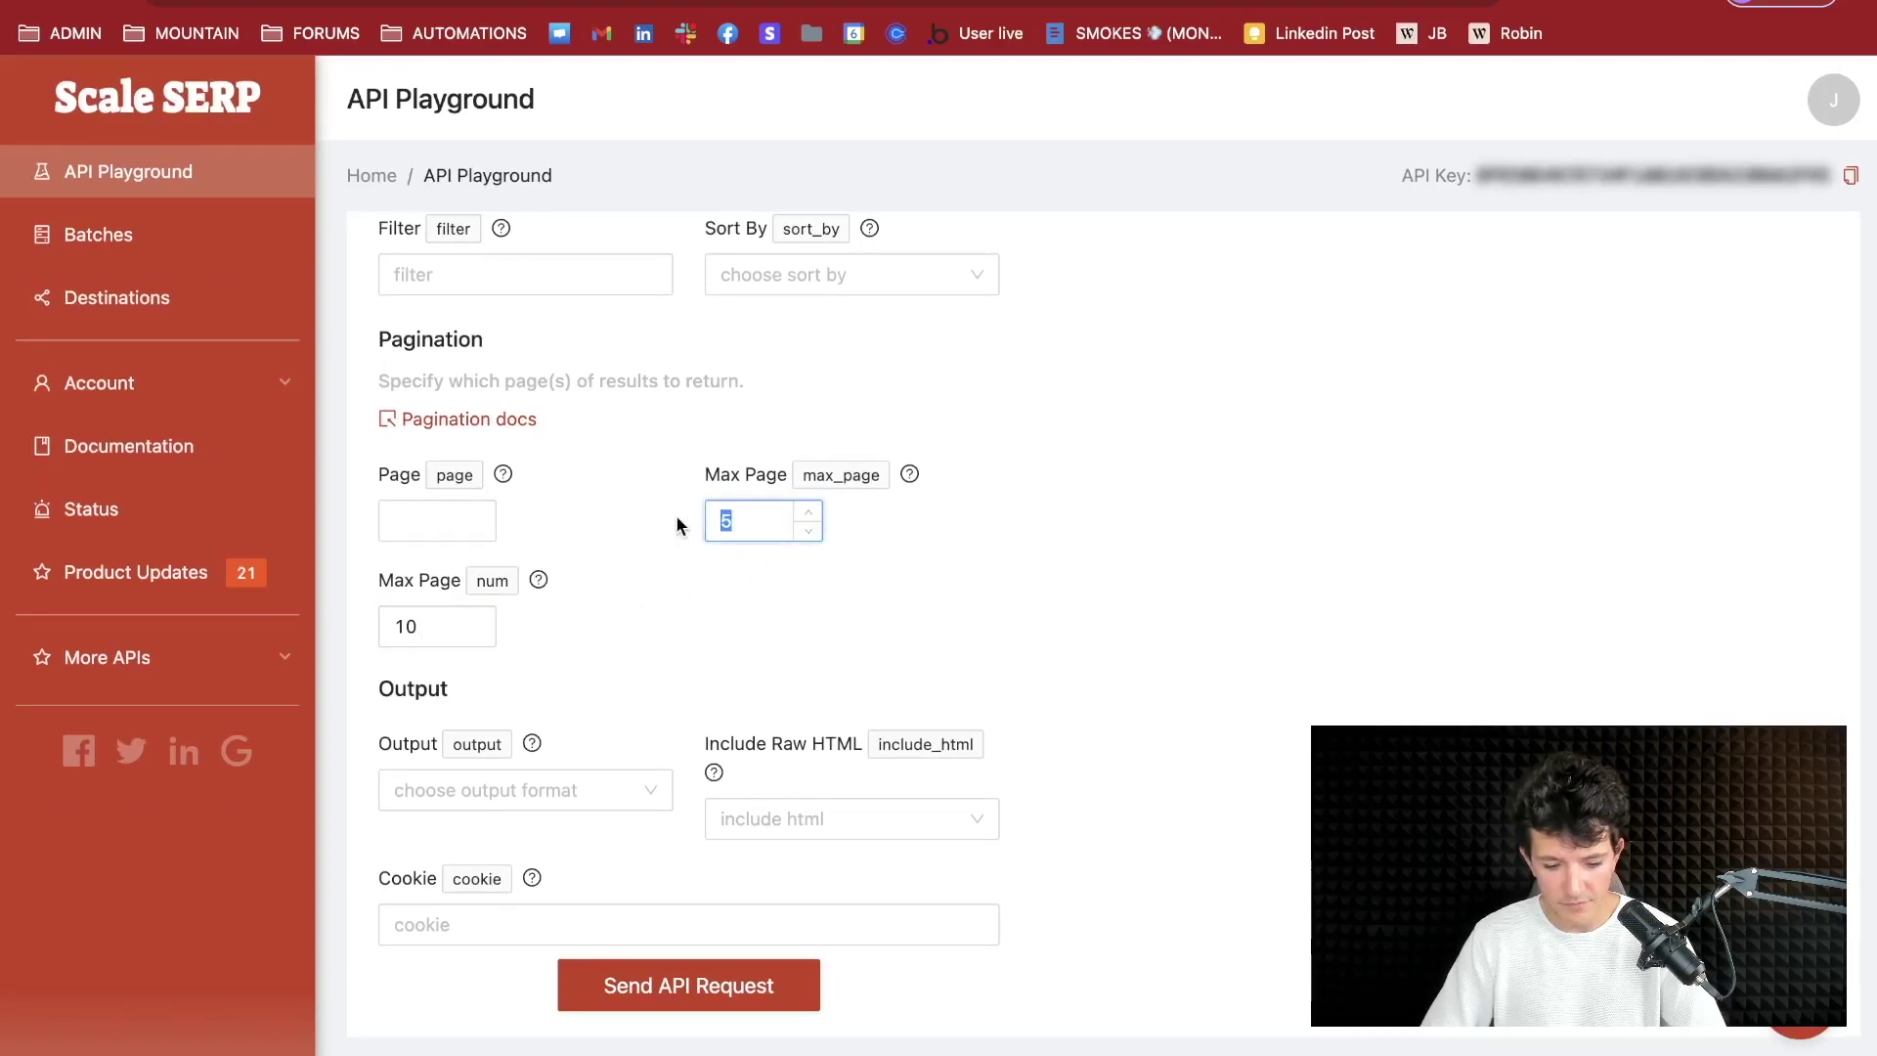
# Resend the API request with Output set to CSV and download the 51-row 'search (2)' CSV
pyautogui.click(753, 987)
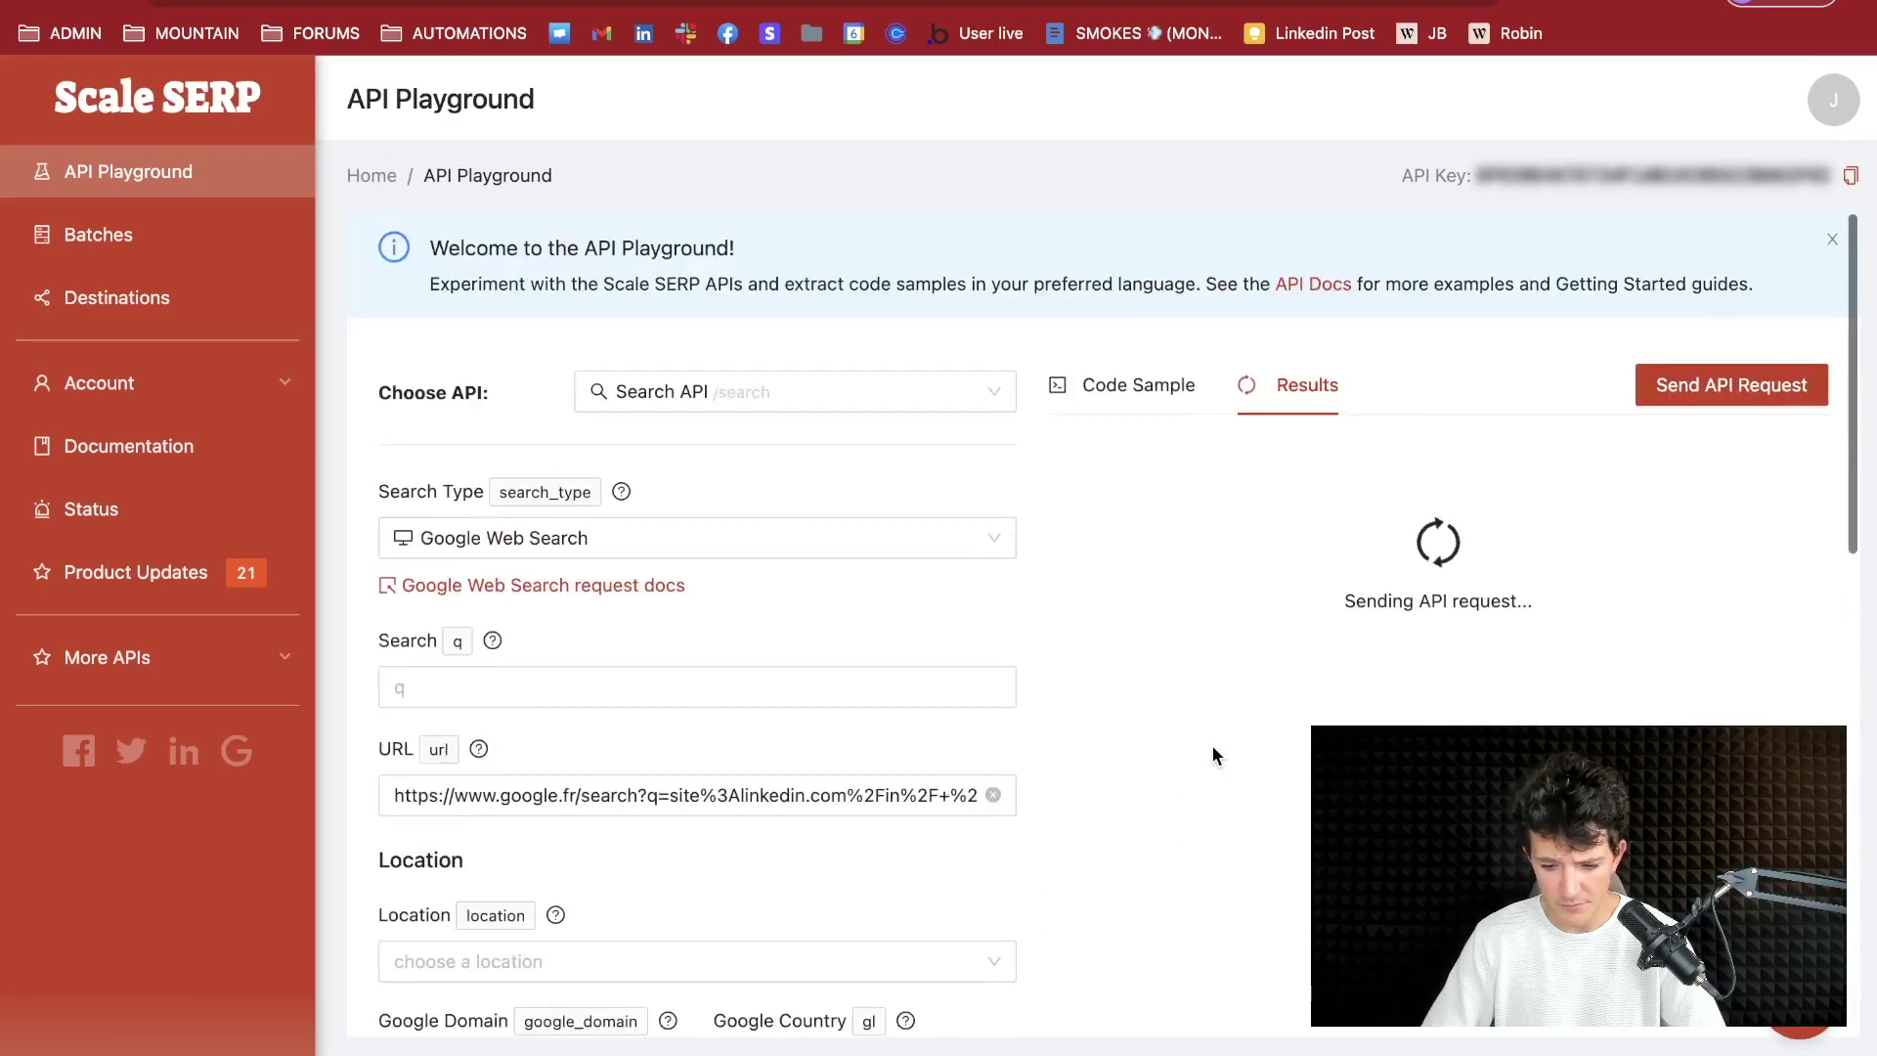
pyautogui.scroll(-10, 1162, 616)
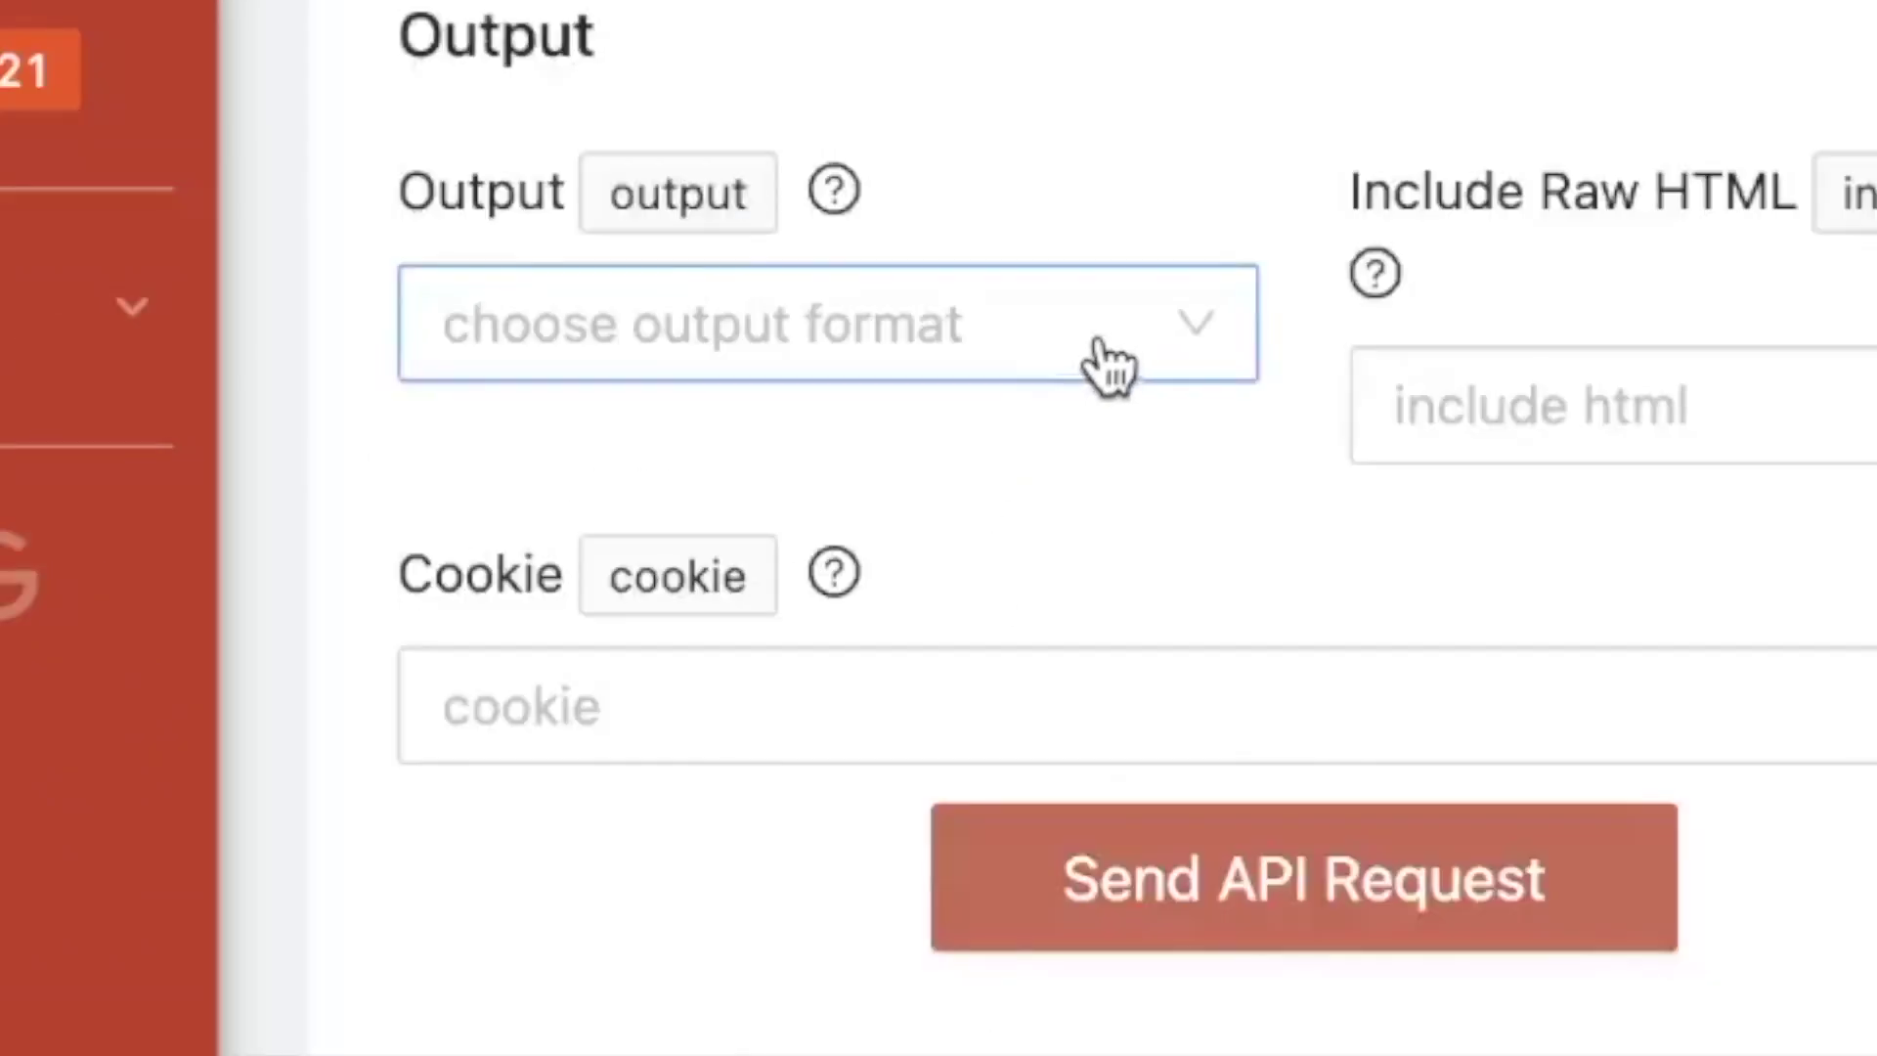
pyautogui.click(631, 675)
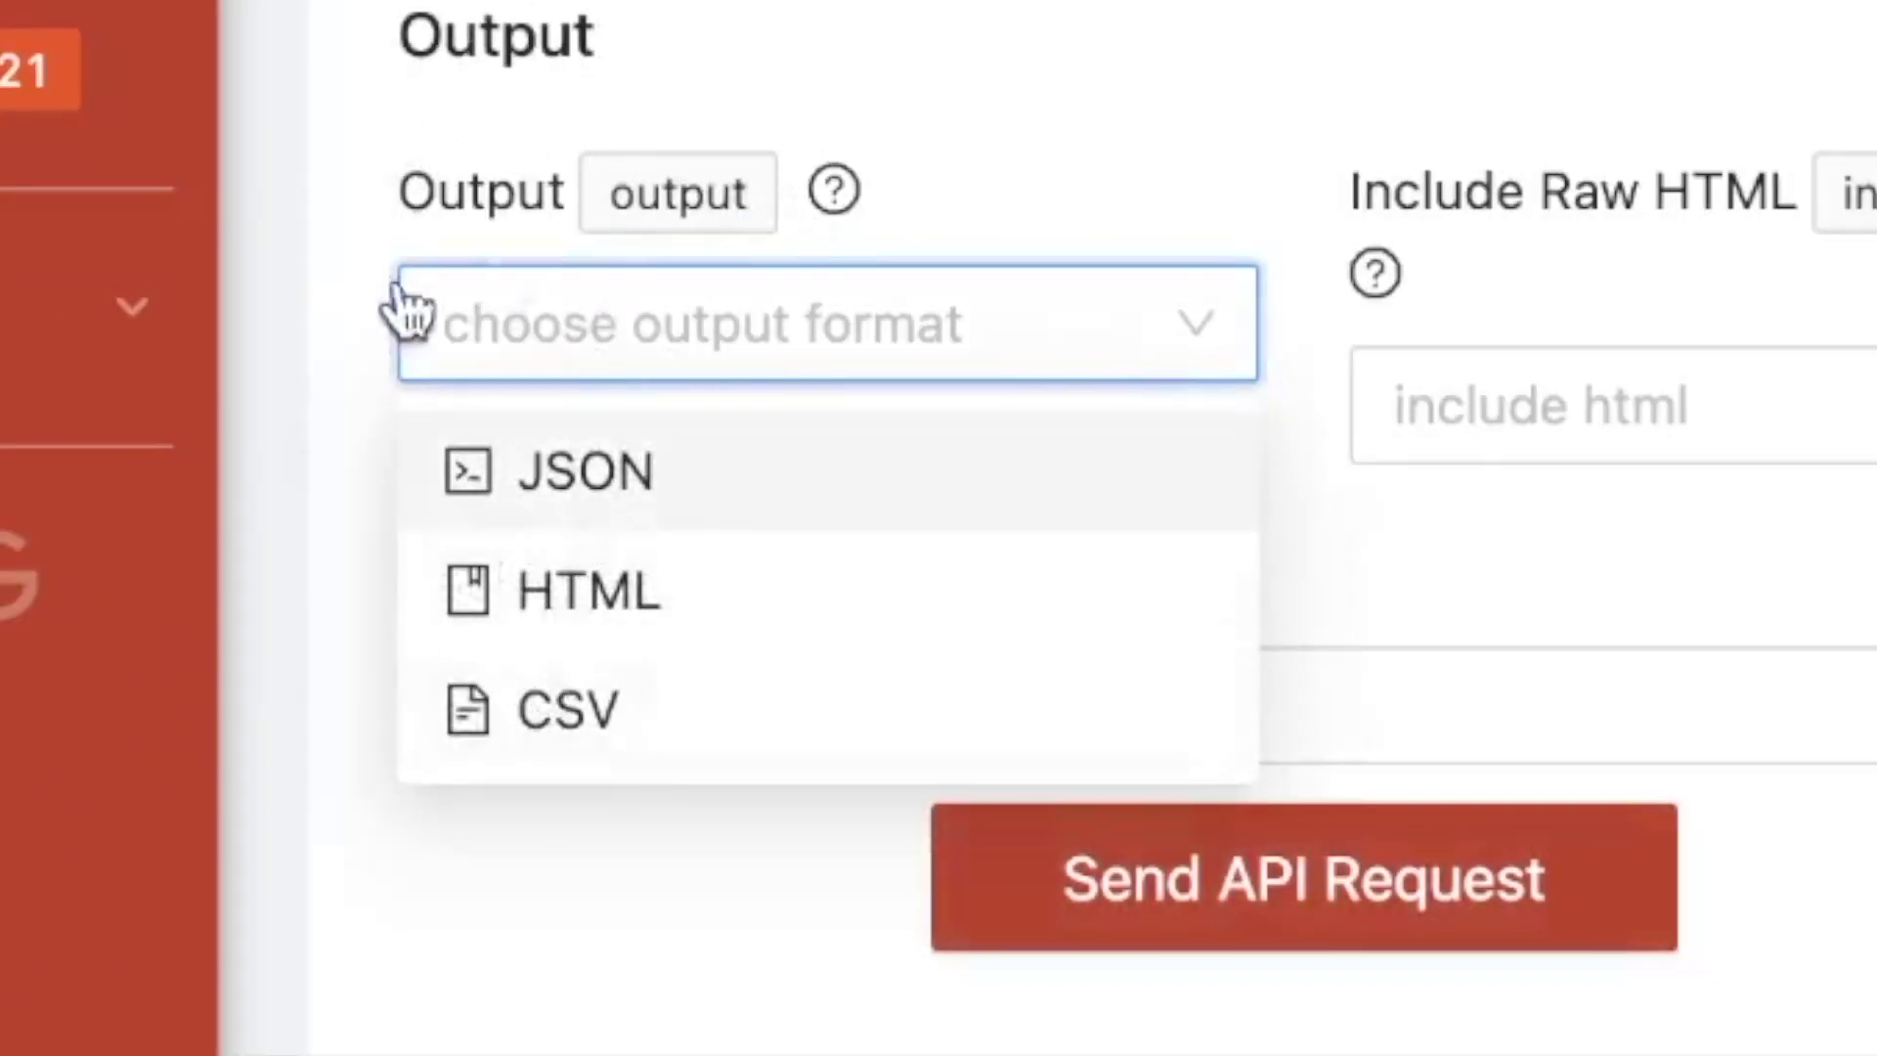
pyautogui.click(611, 767)
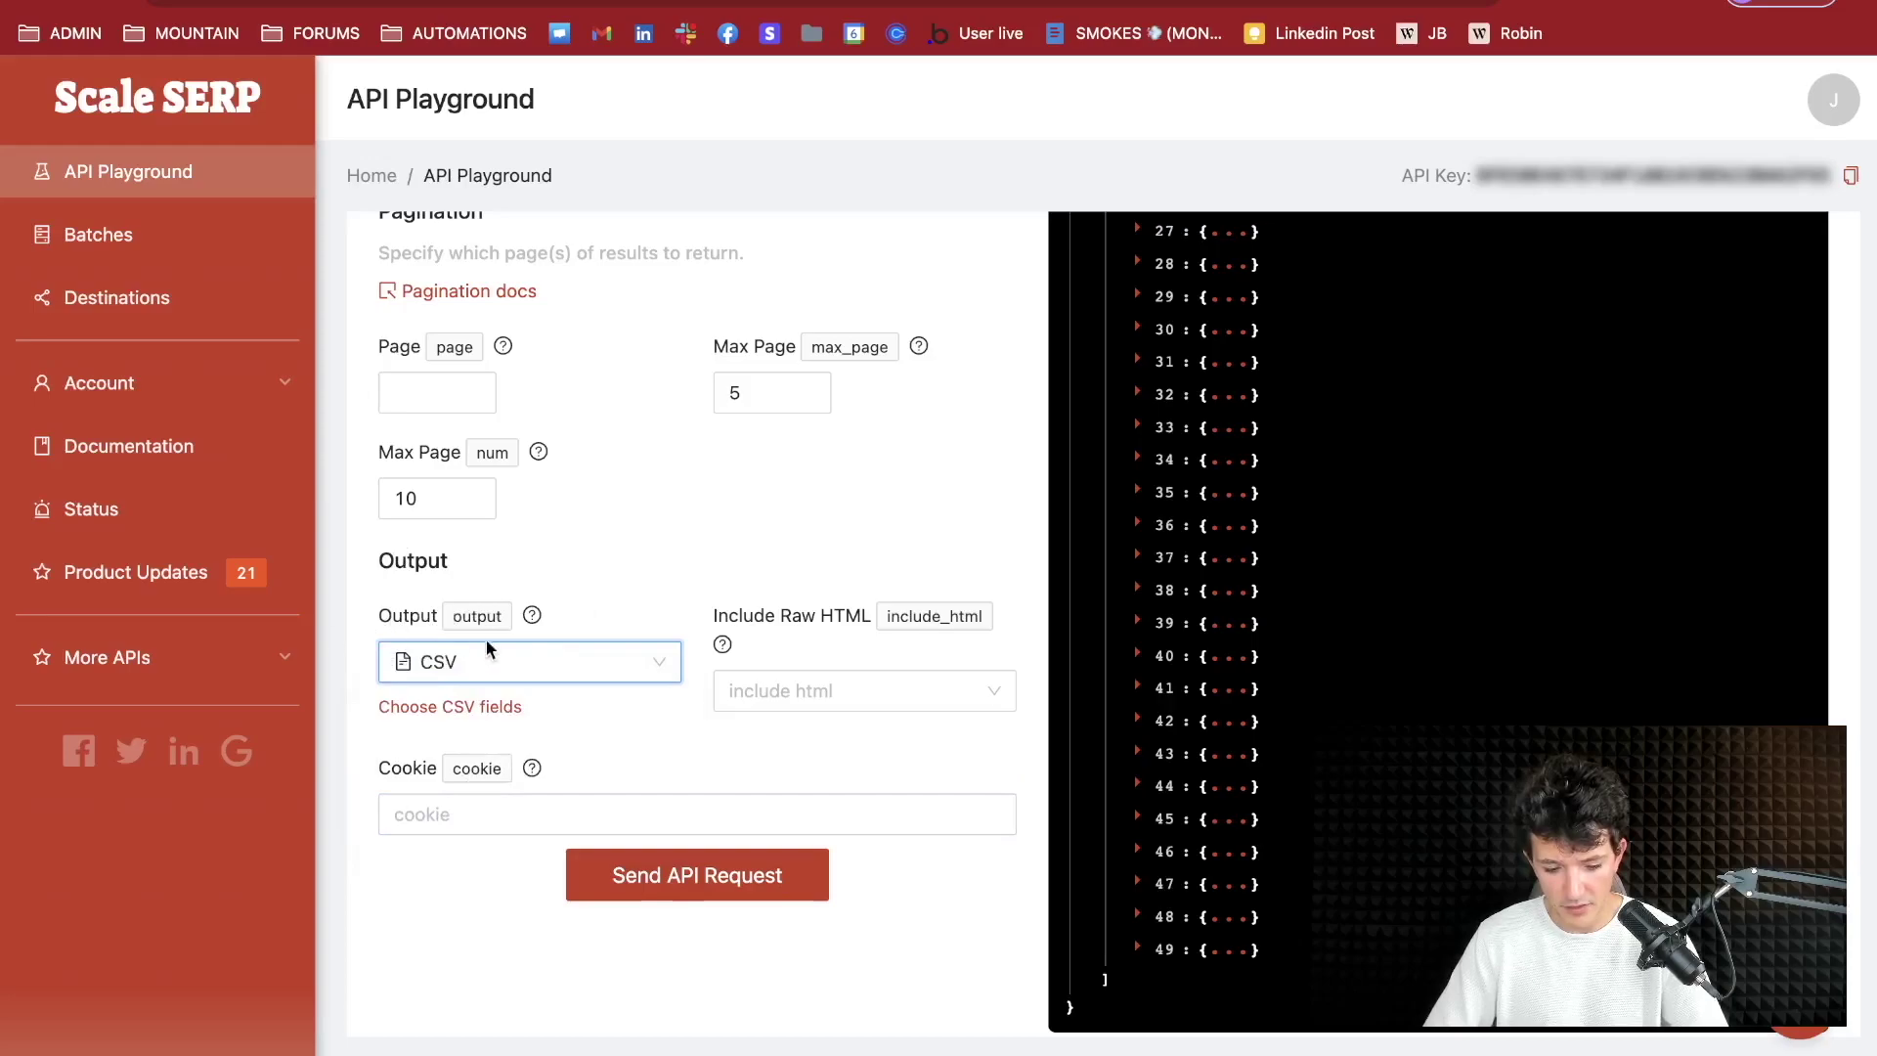
pyautogui.click(692, 891)
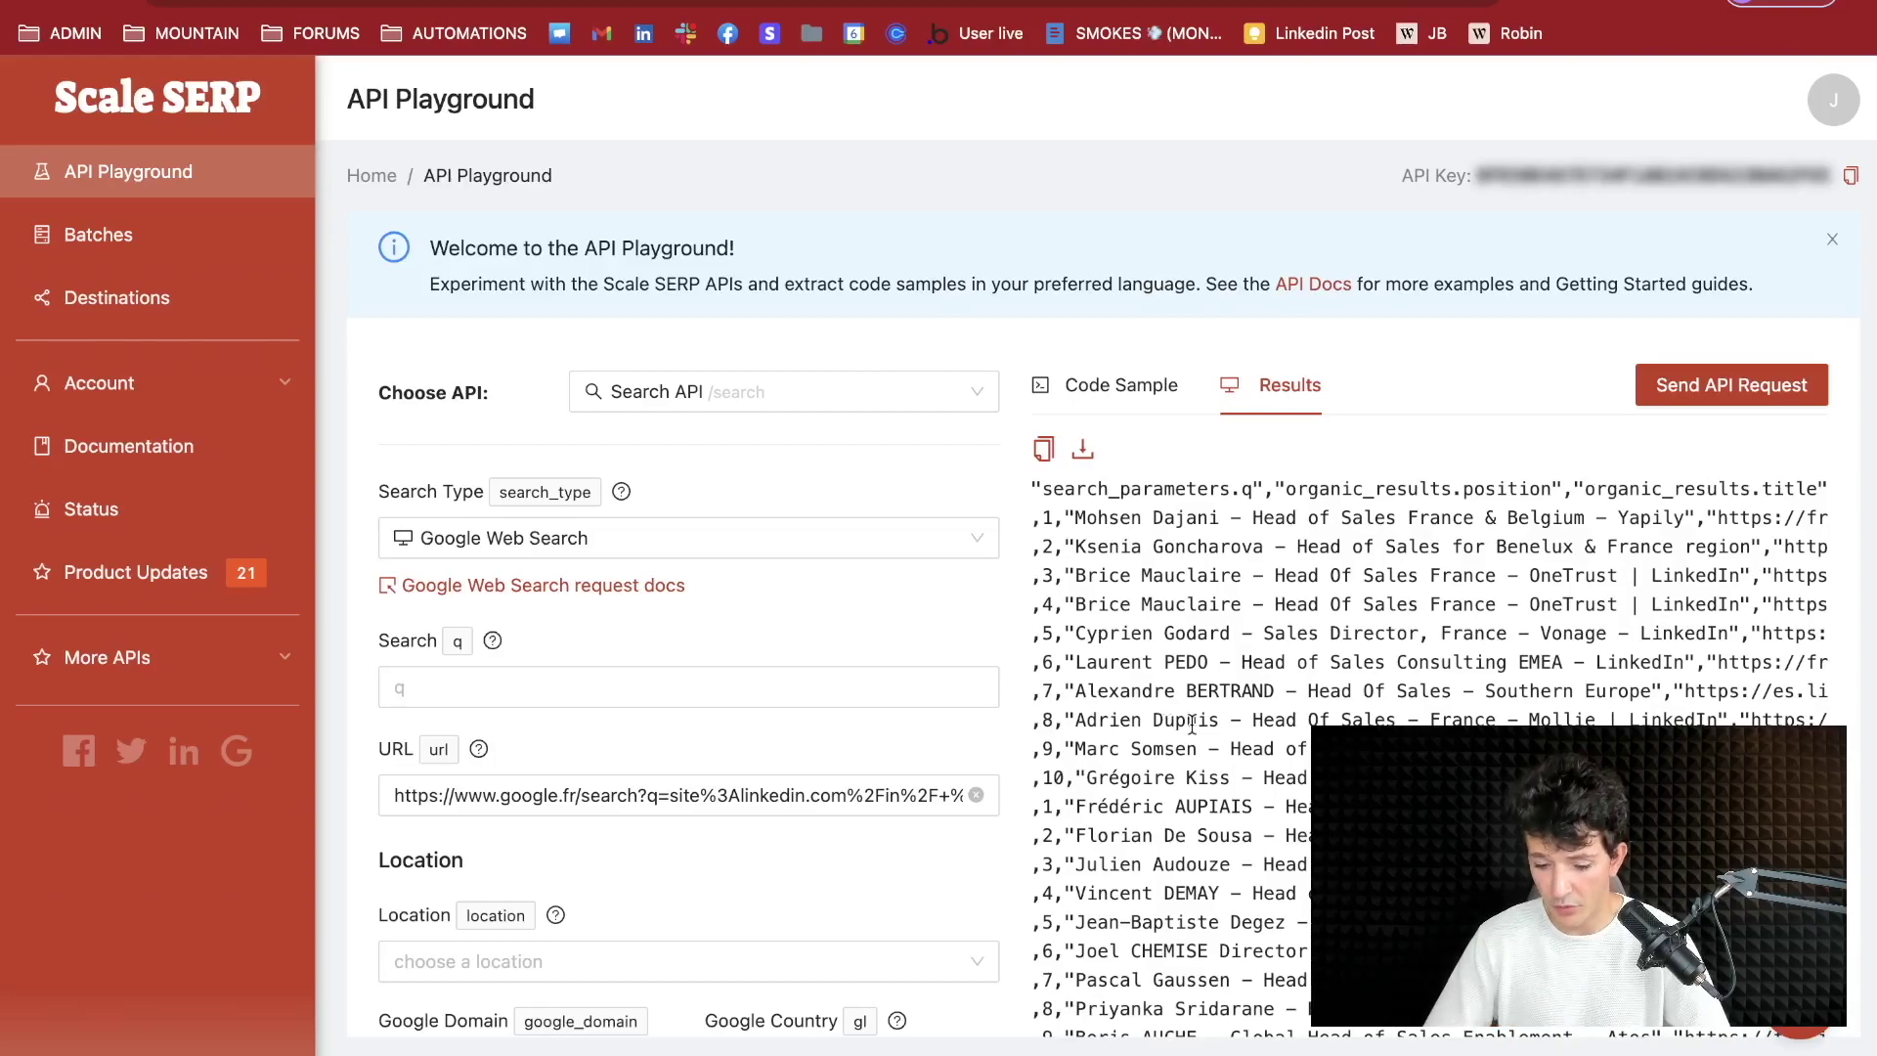
pyautogui.scroll(-2, 1191, 723)
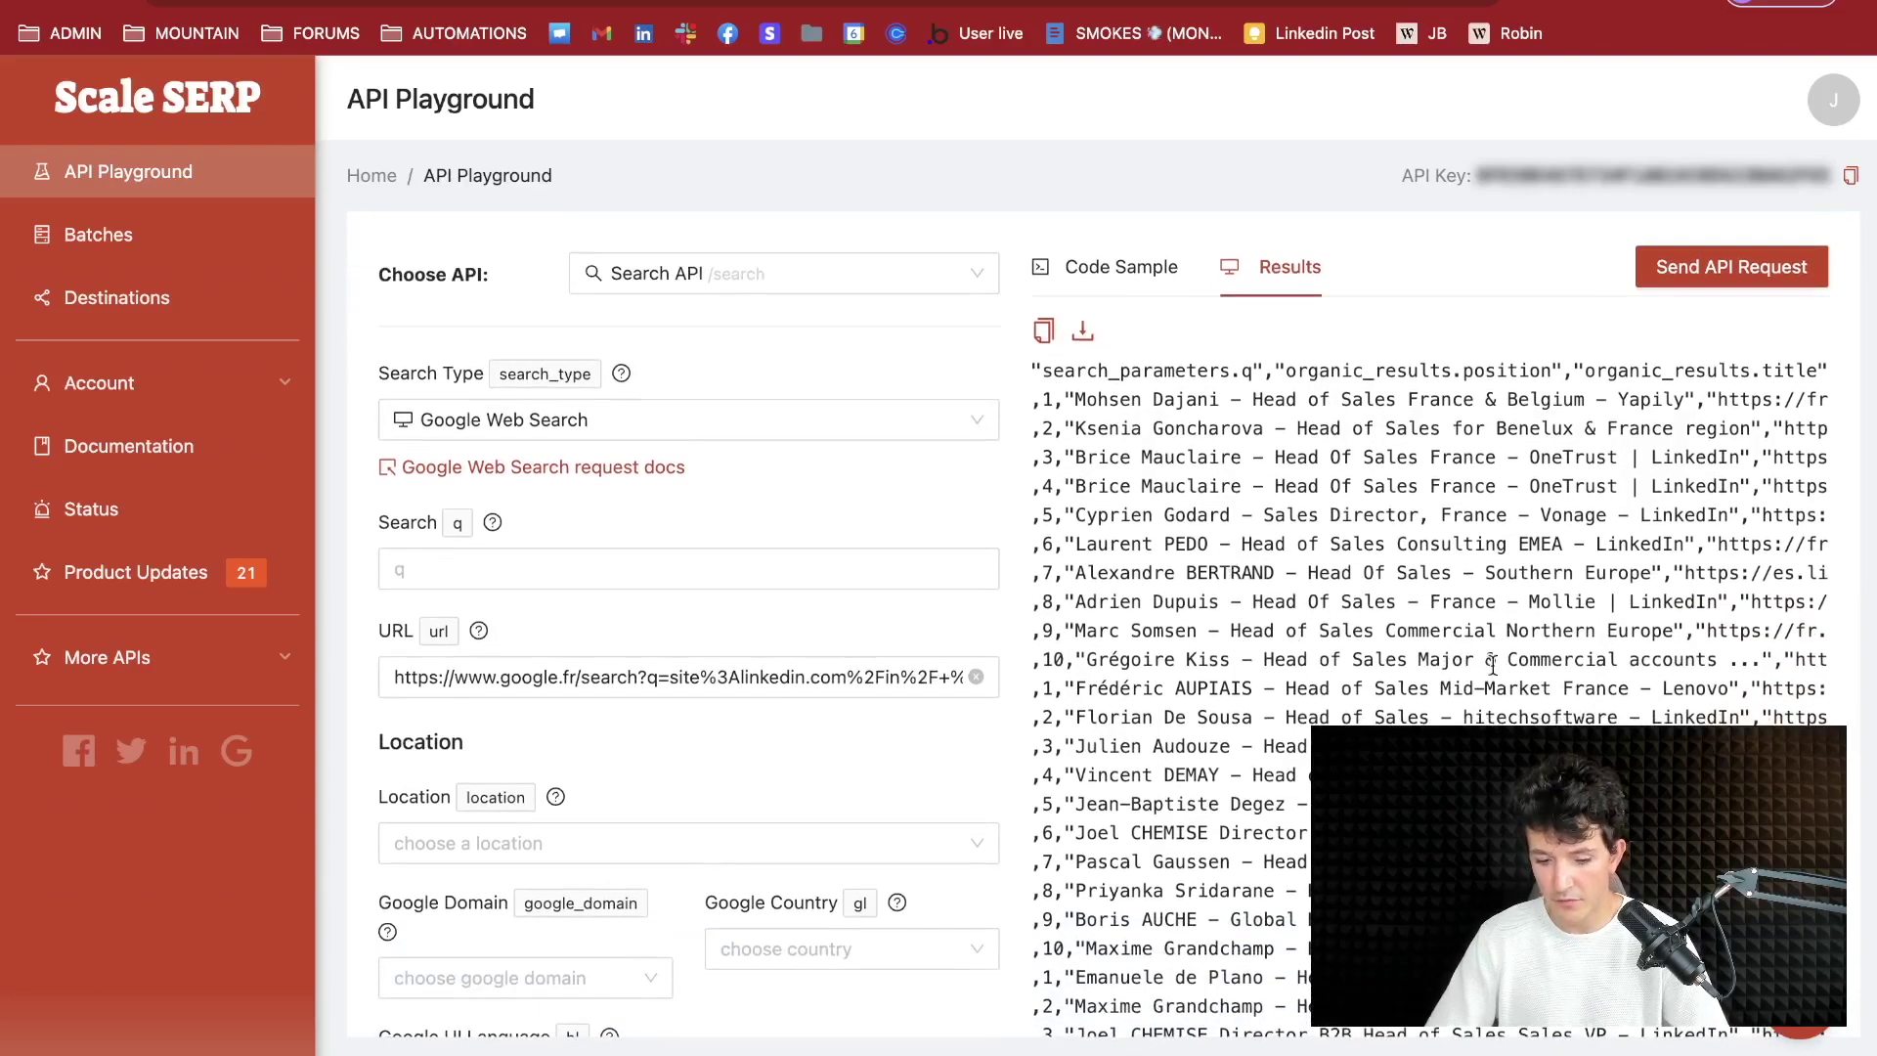
pyautogui.click(1083, 337)
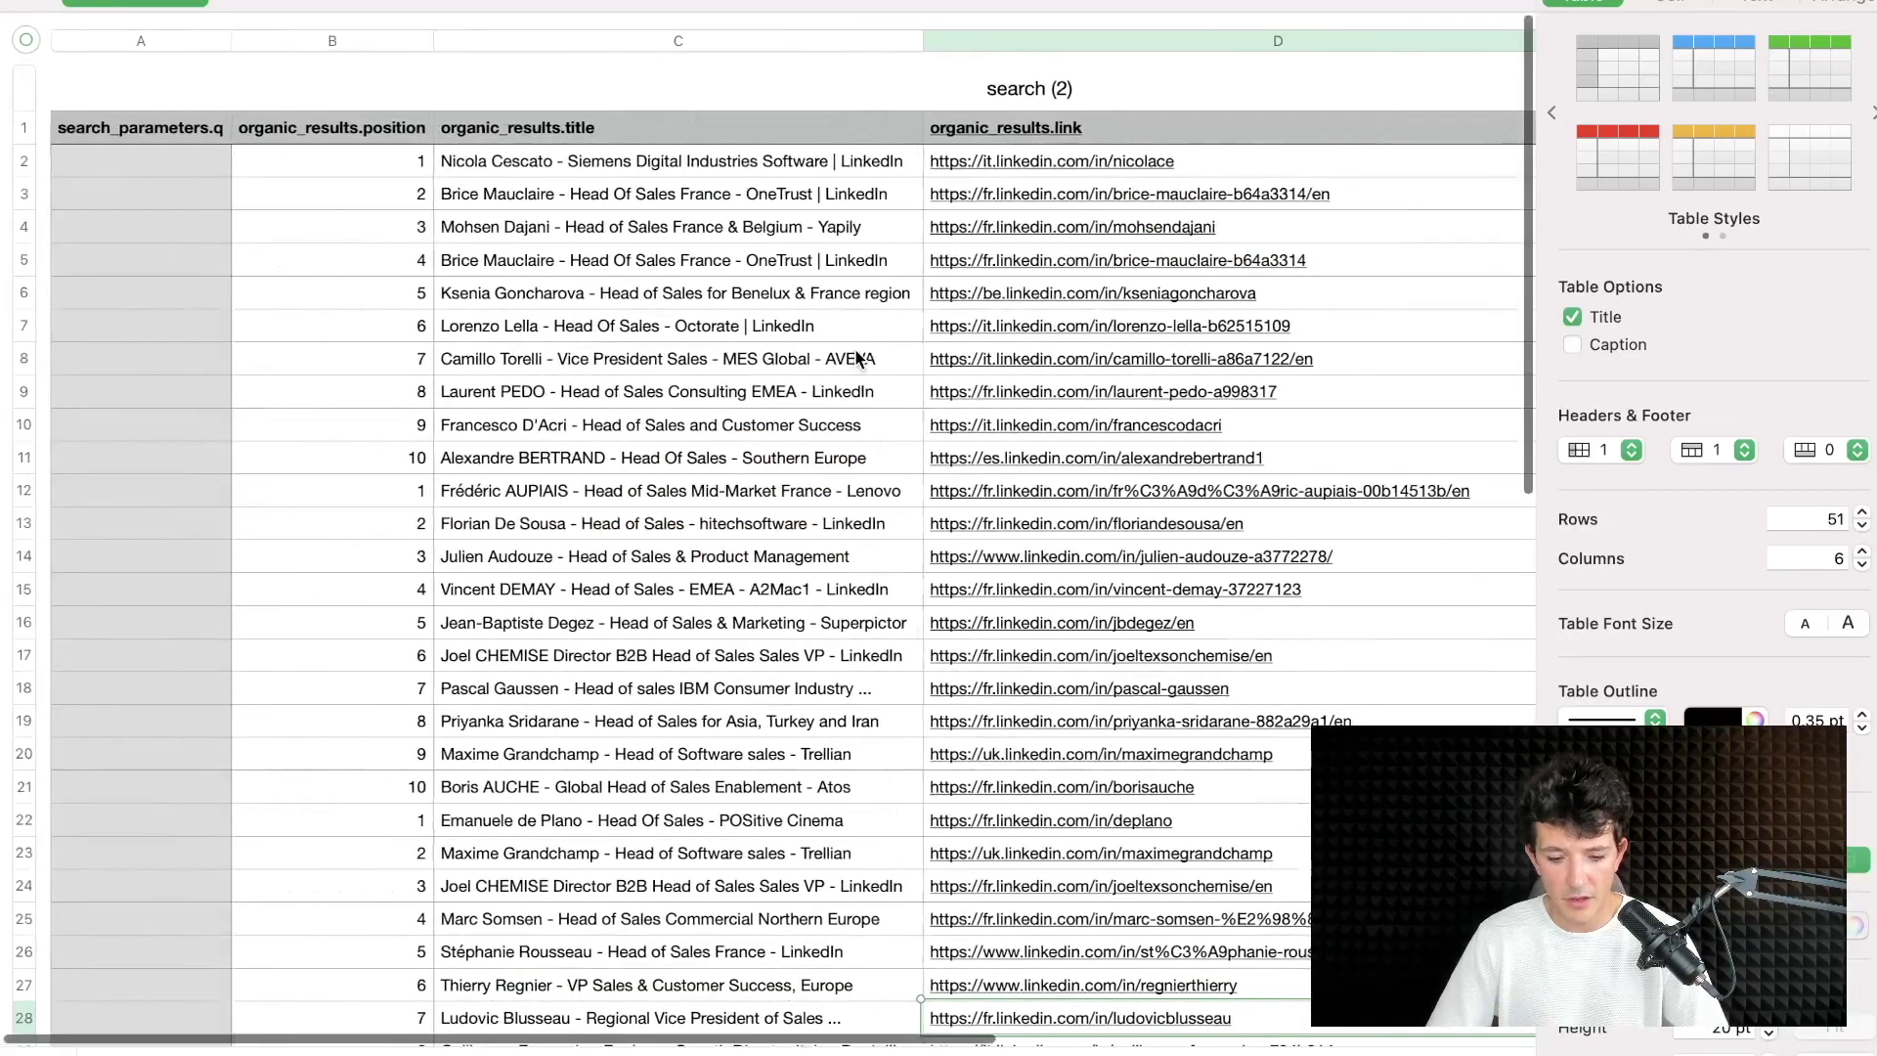
# Inspect the organic_results.link column and the profile titles in column C
pyautogui.hscroll(3, 856, 358)
pyautogui.hscroll(3, 1021, 376)
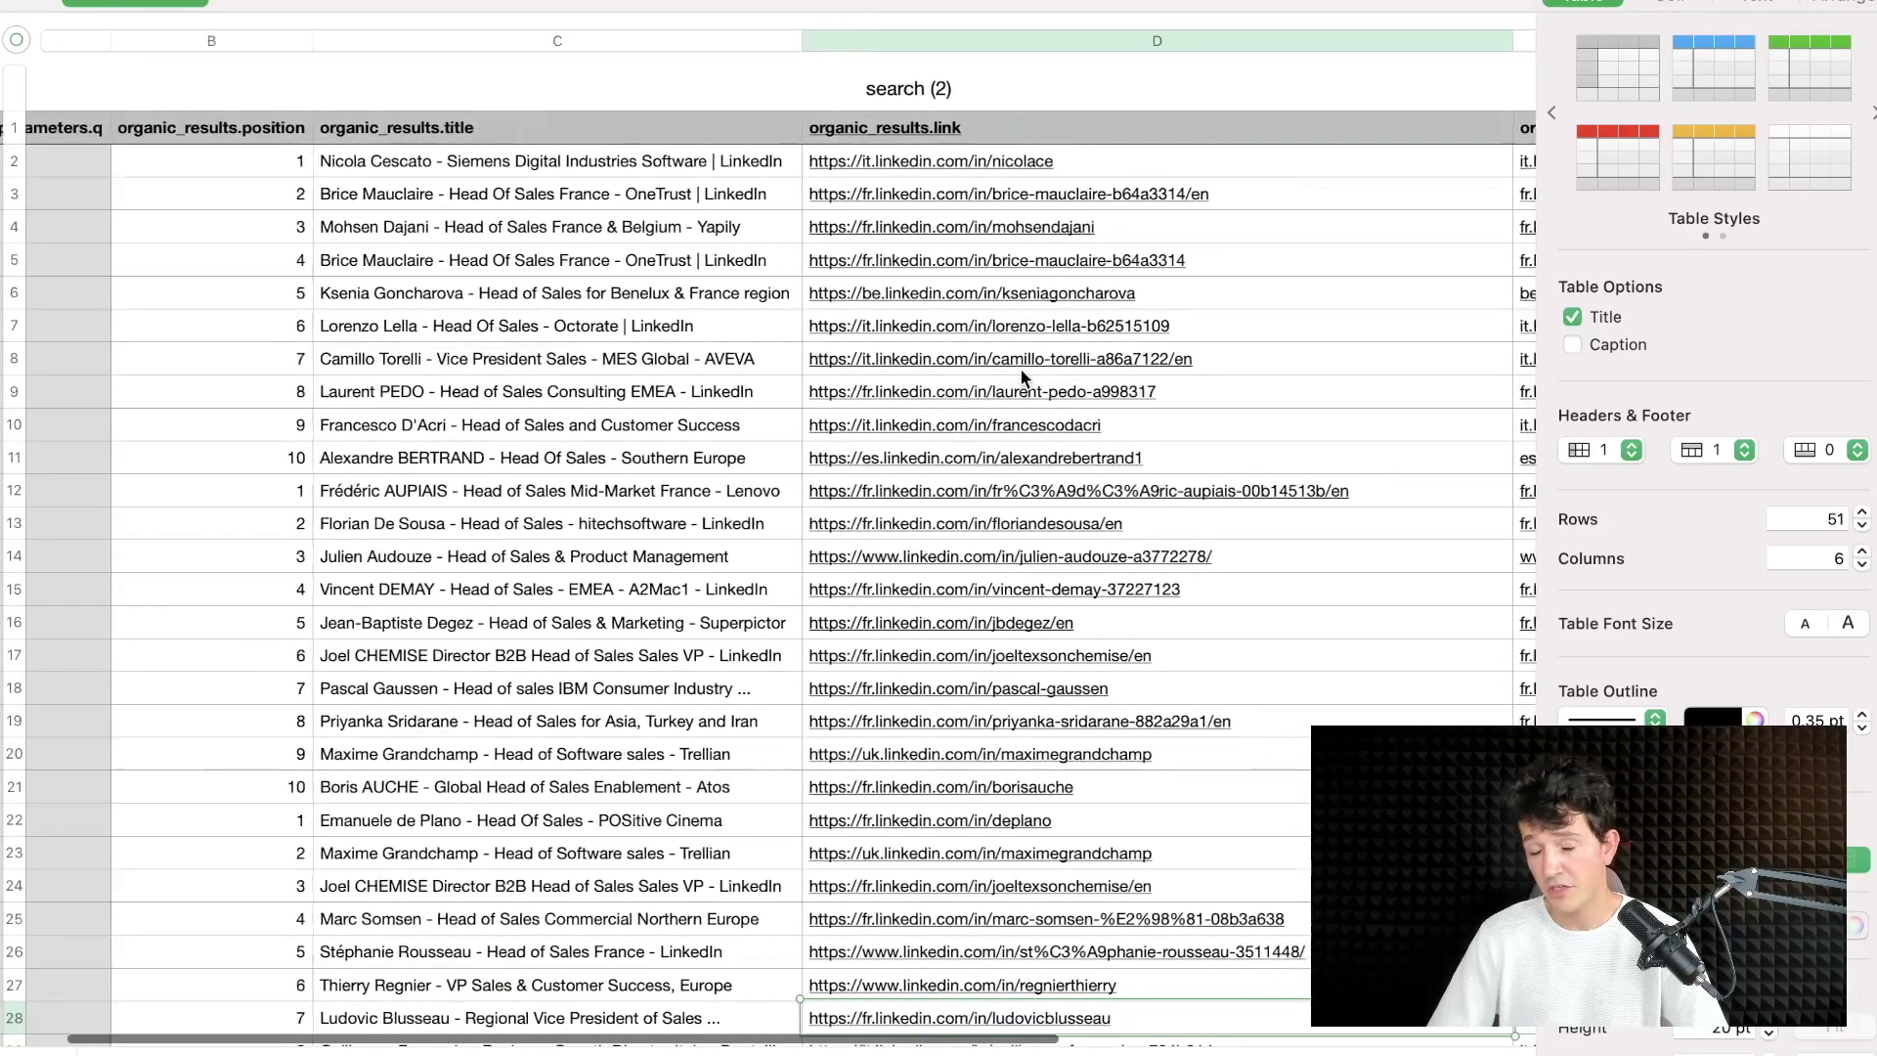
pyautogui.click(938, 108)
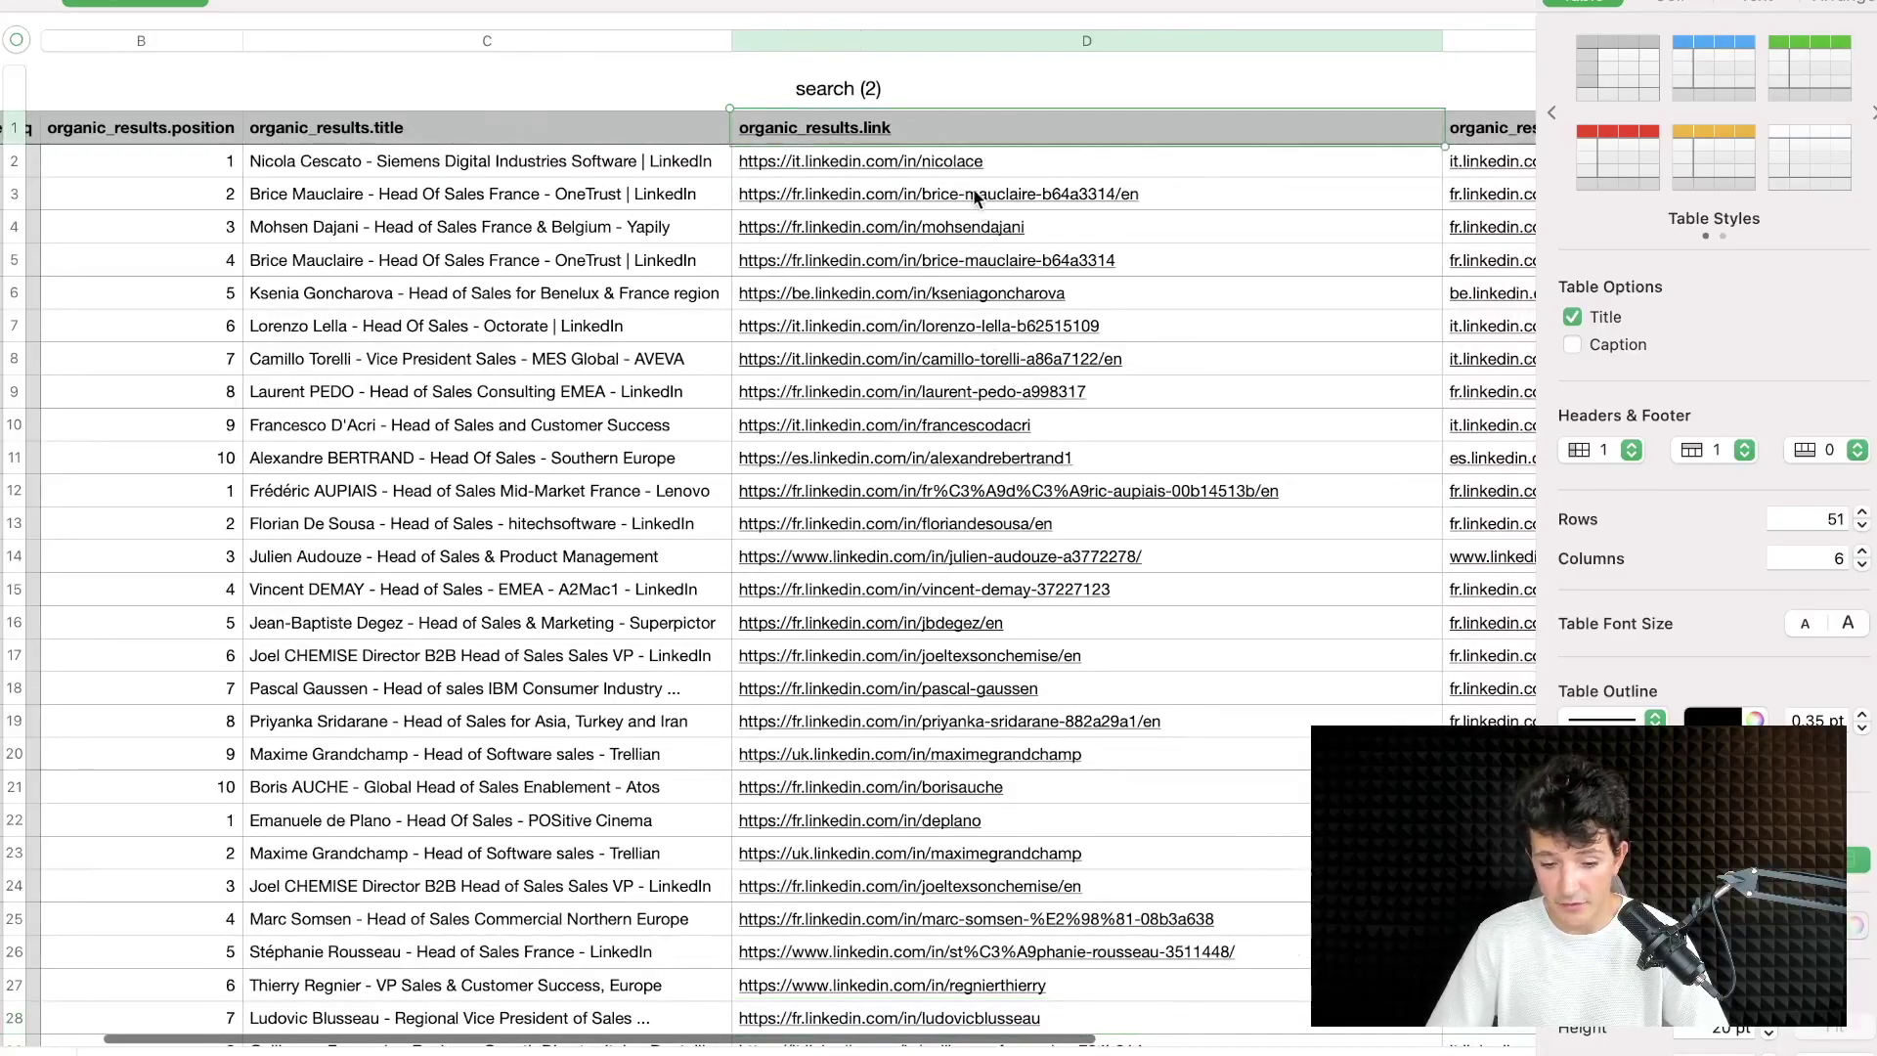
pyautogui.scroll(-10, 981, 590)
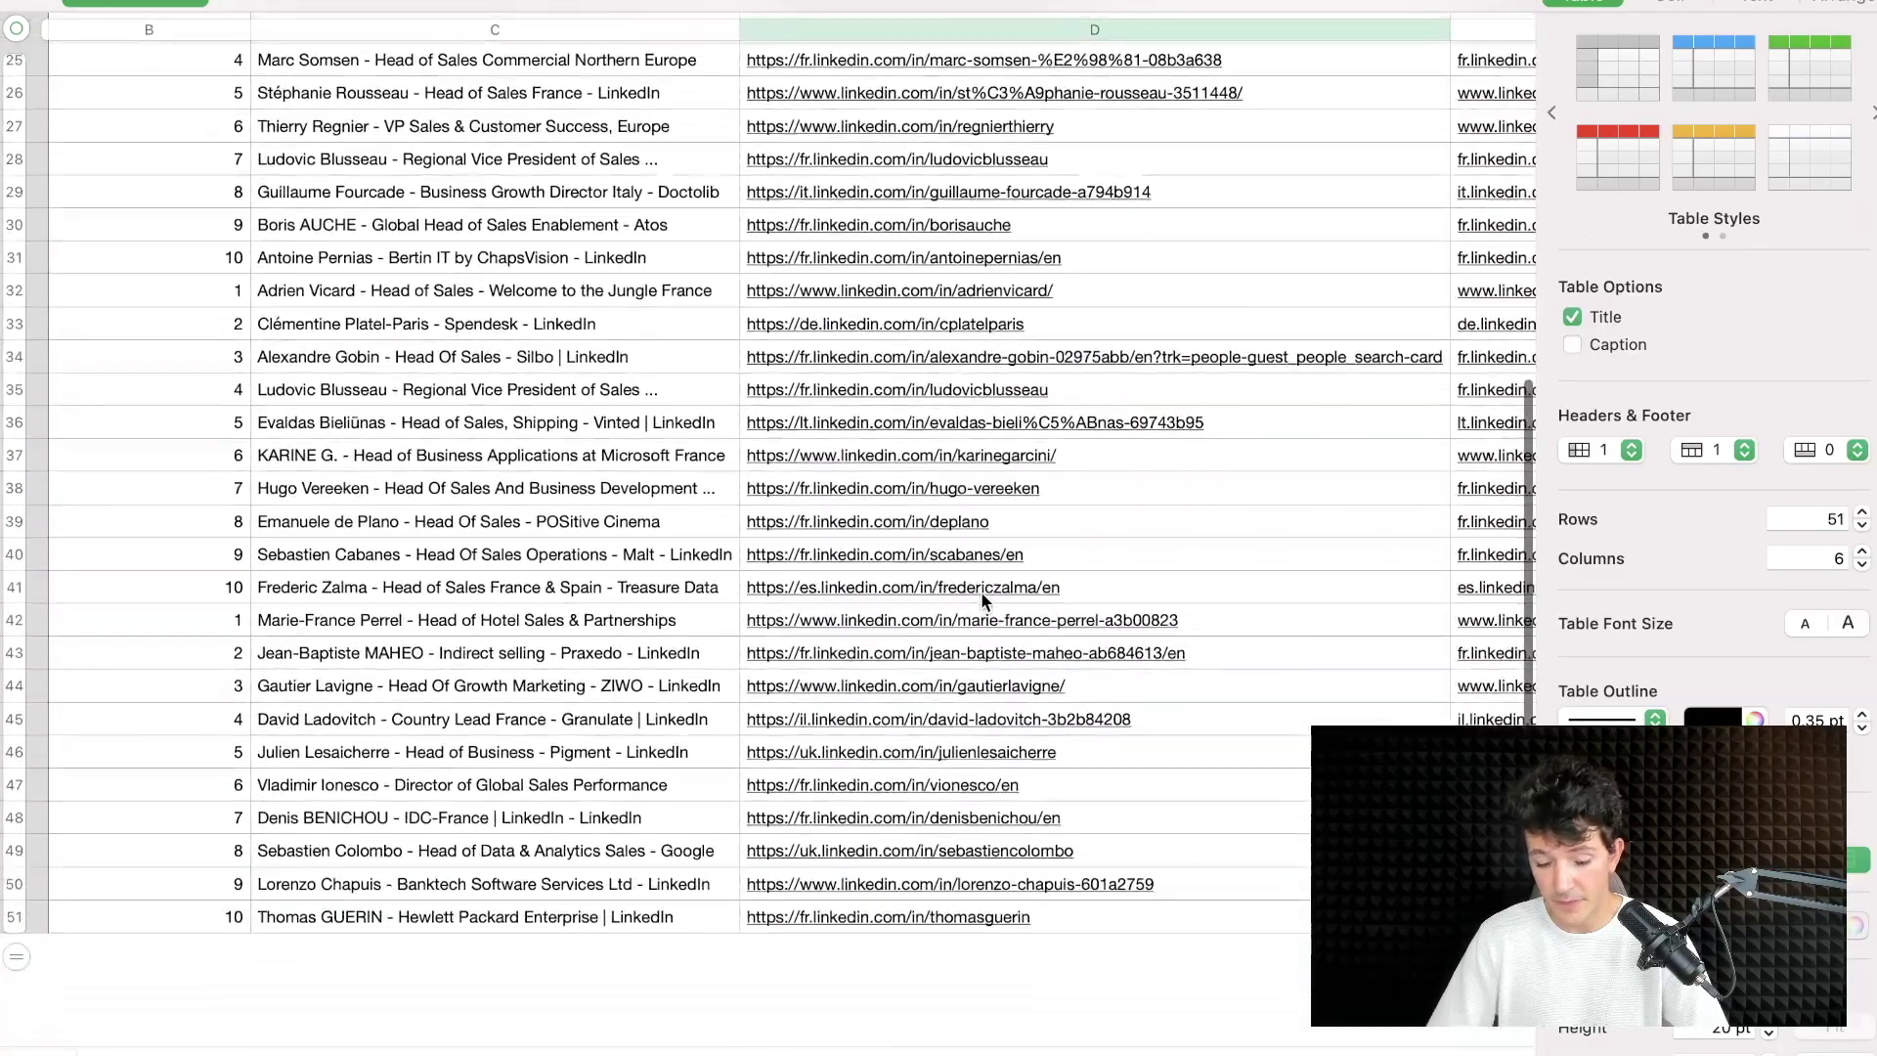
pyautogui.scroll(10, 971, 712)
pyautogui.hscroll(-3, 970, 712)
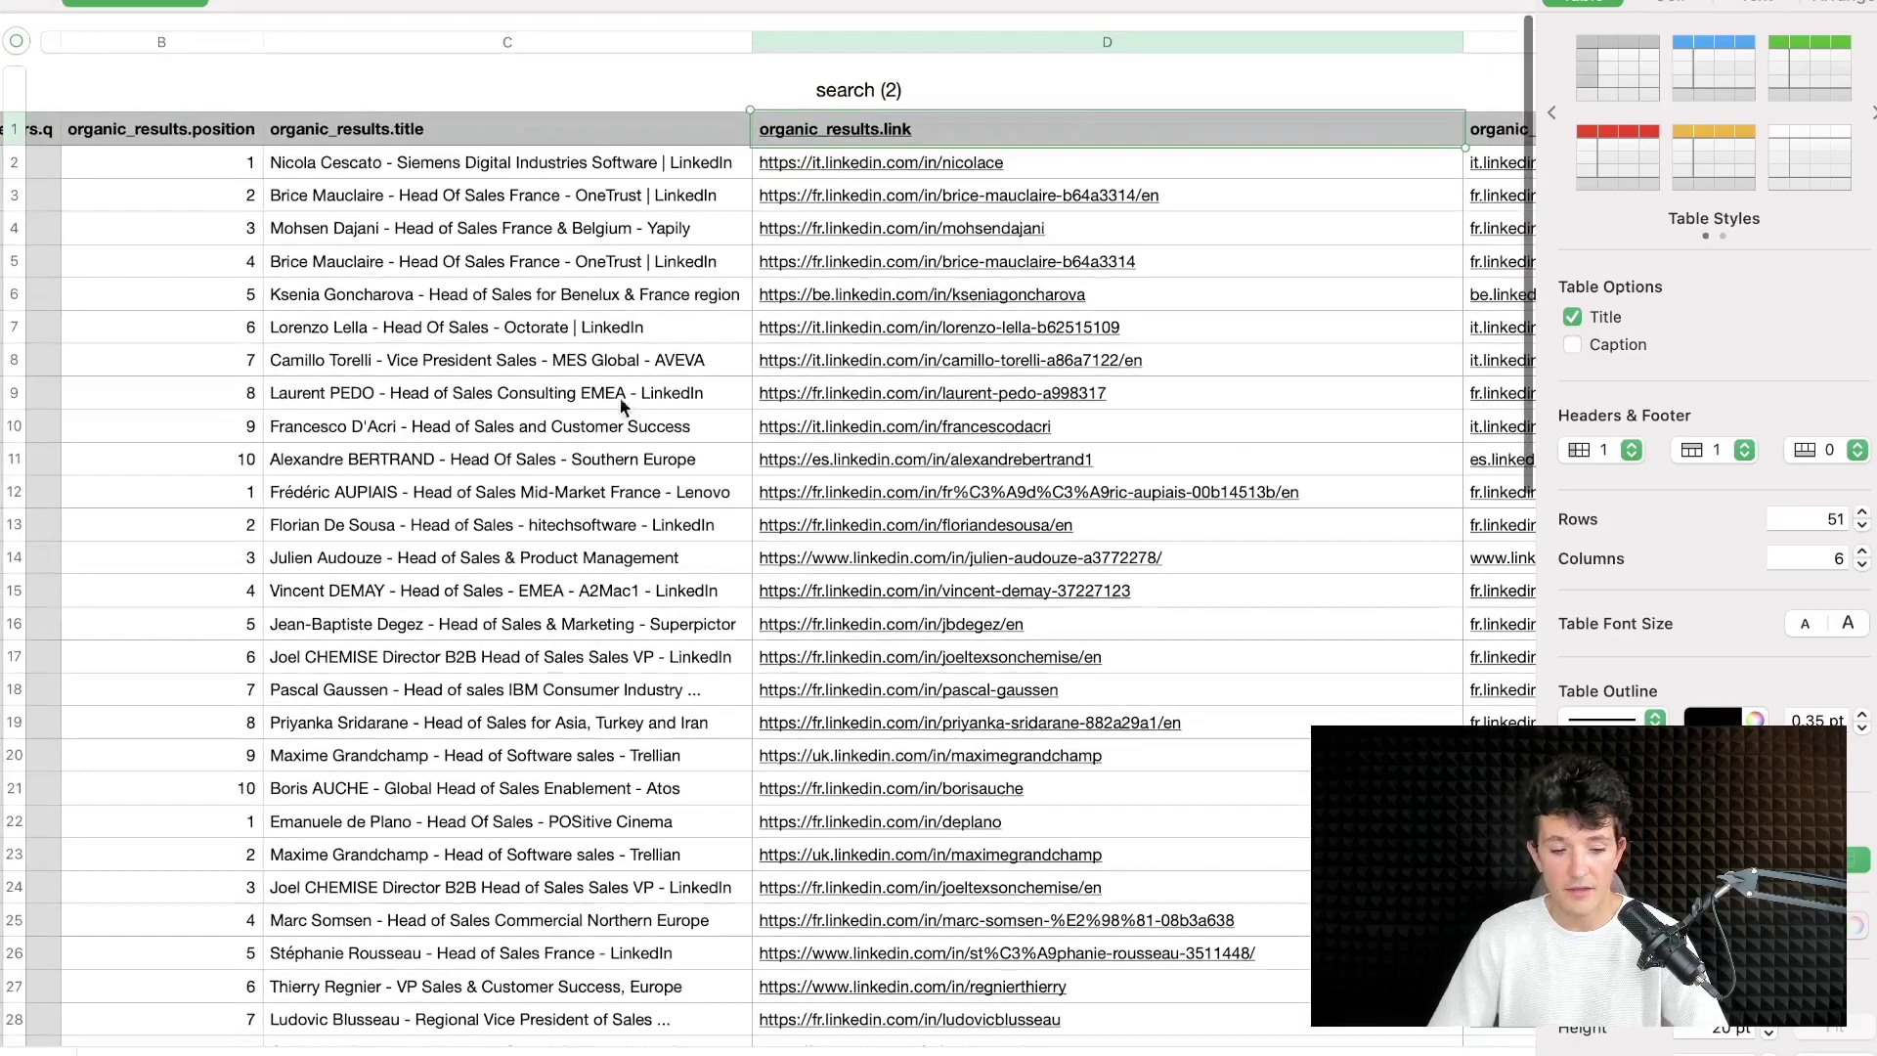
pyautogui.hscroll(-1, 583, 400)
pyautogui.click(563, 166)
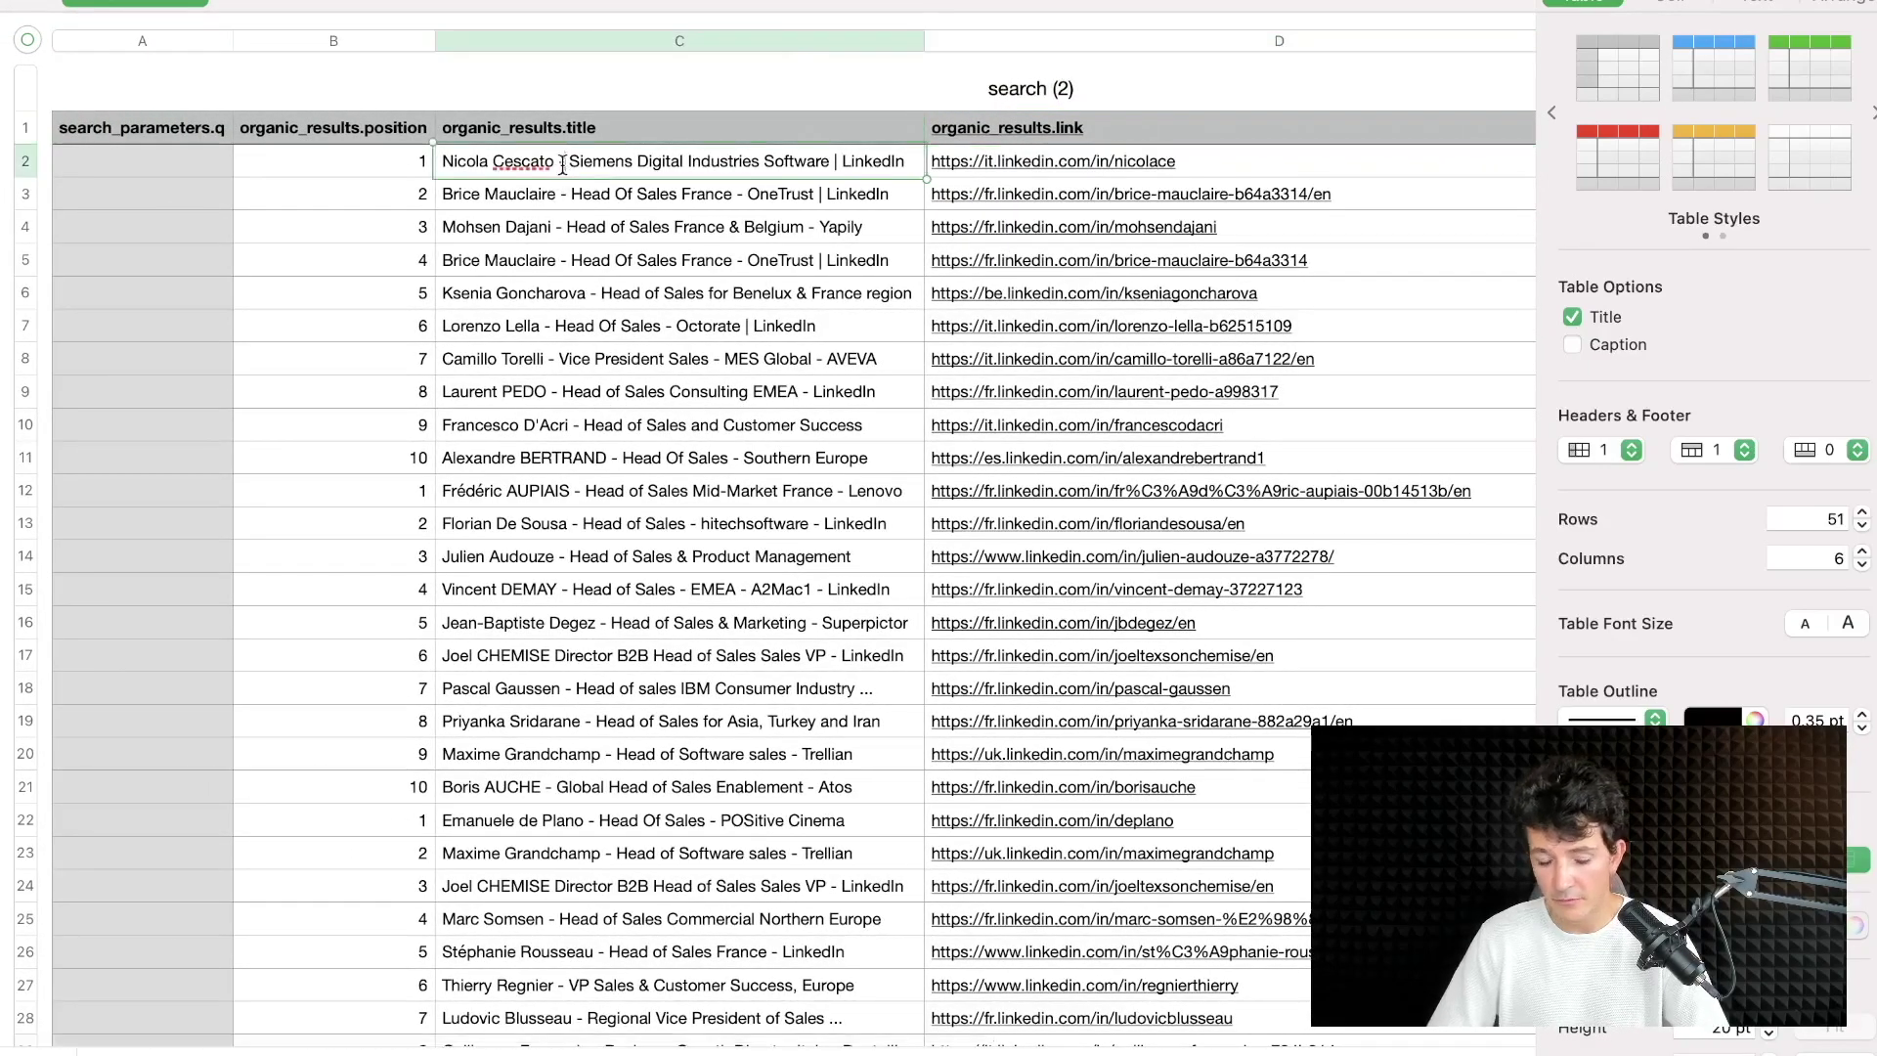
pyautogui.click(603, 276)
pyautogui.click(559, 167)
pyautogui.click(559, 162)
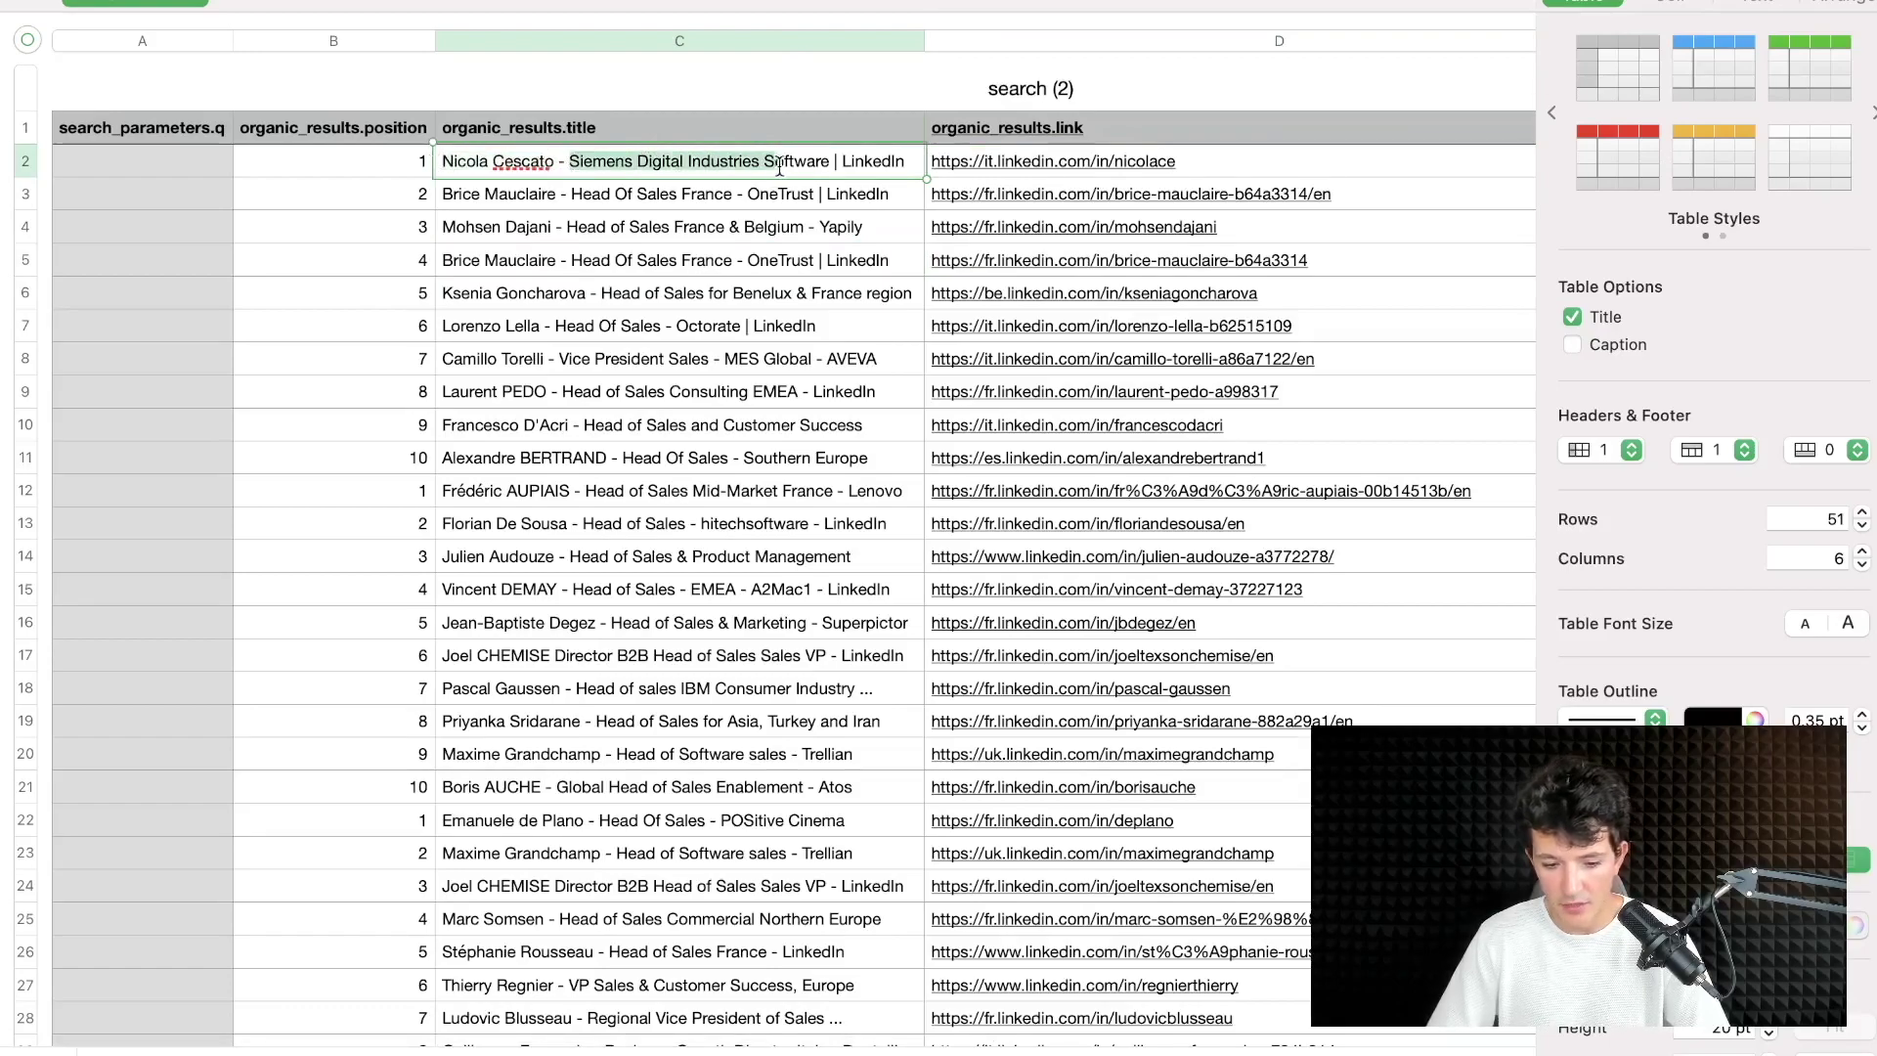
pyautogui.click(535, 293)
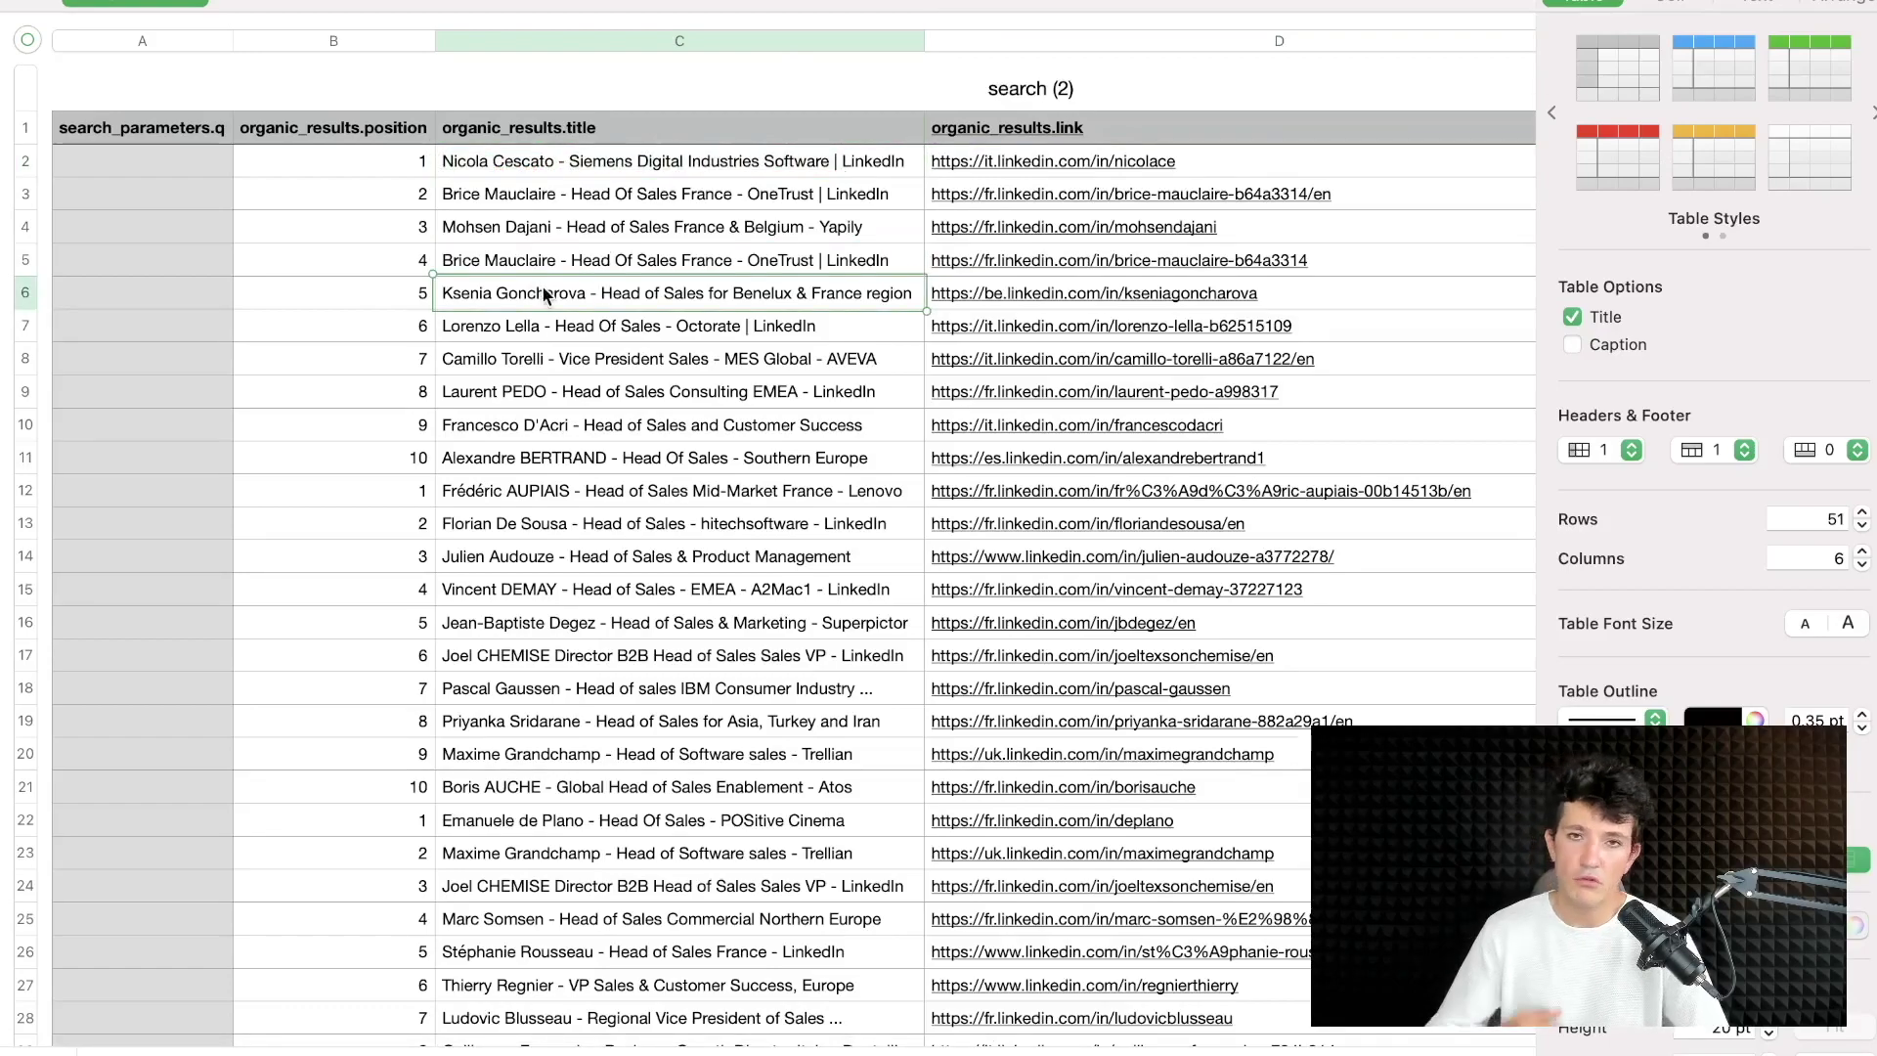
# Mark the company name and the person's name inside the C2 result title
pyautogui.click(494, 164)
pyautogui.click(491, 166)
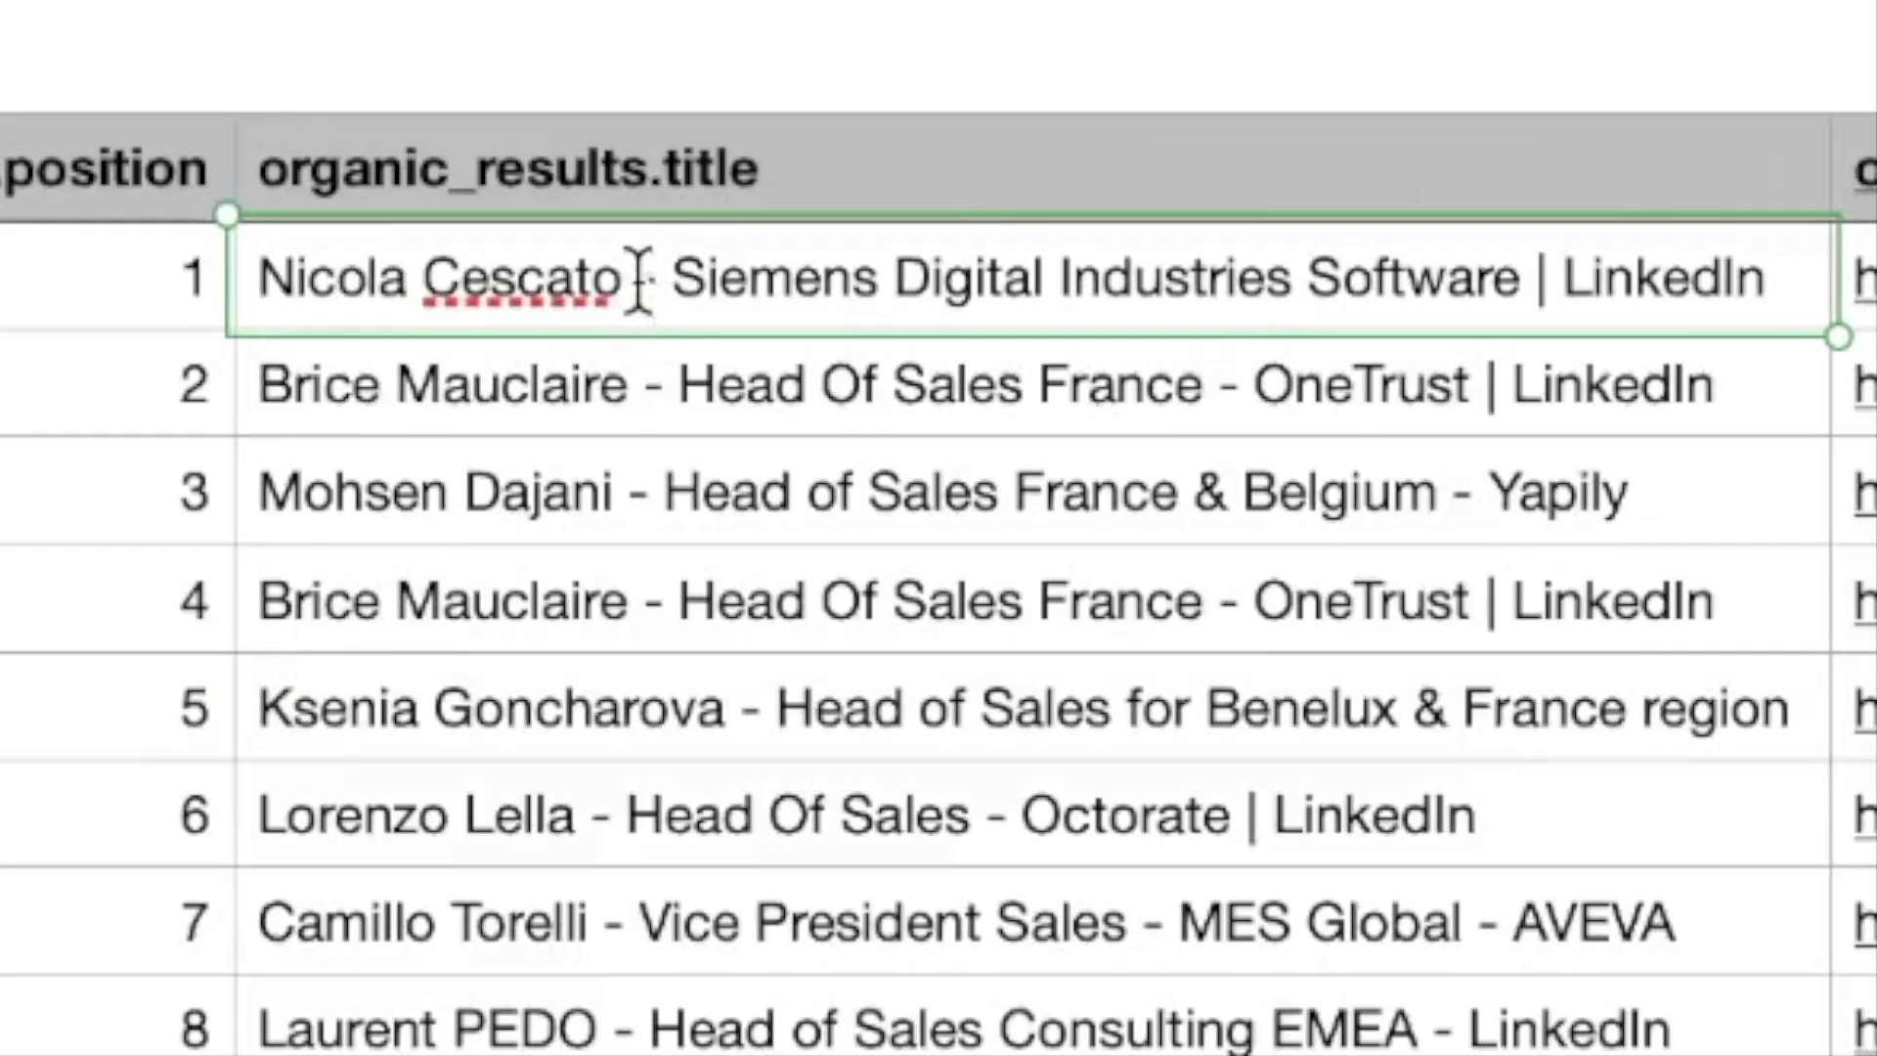
pyautogui.moveTo(702, 278); pyautogui.dragTo(1291, 293)
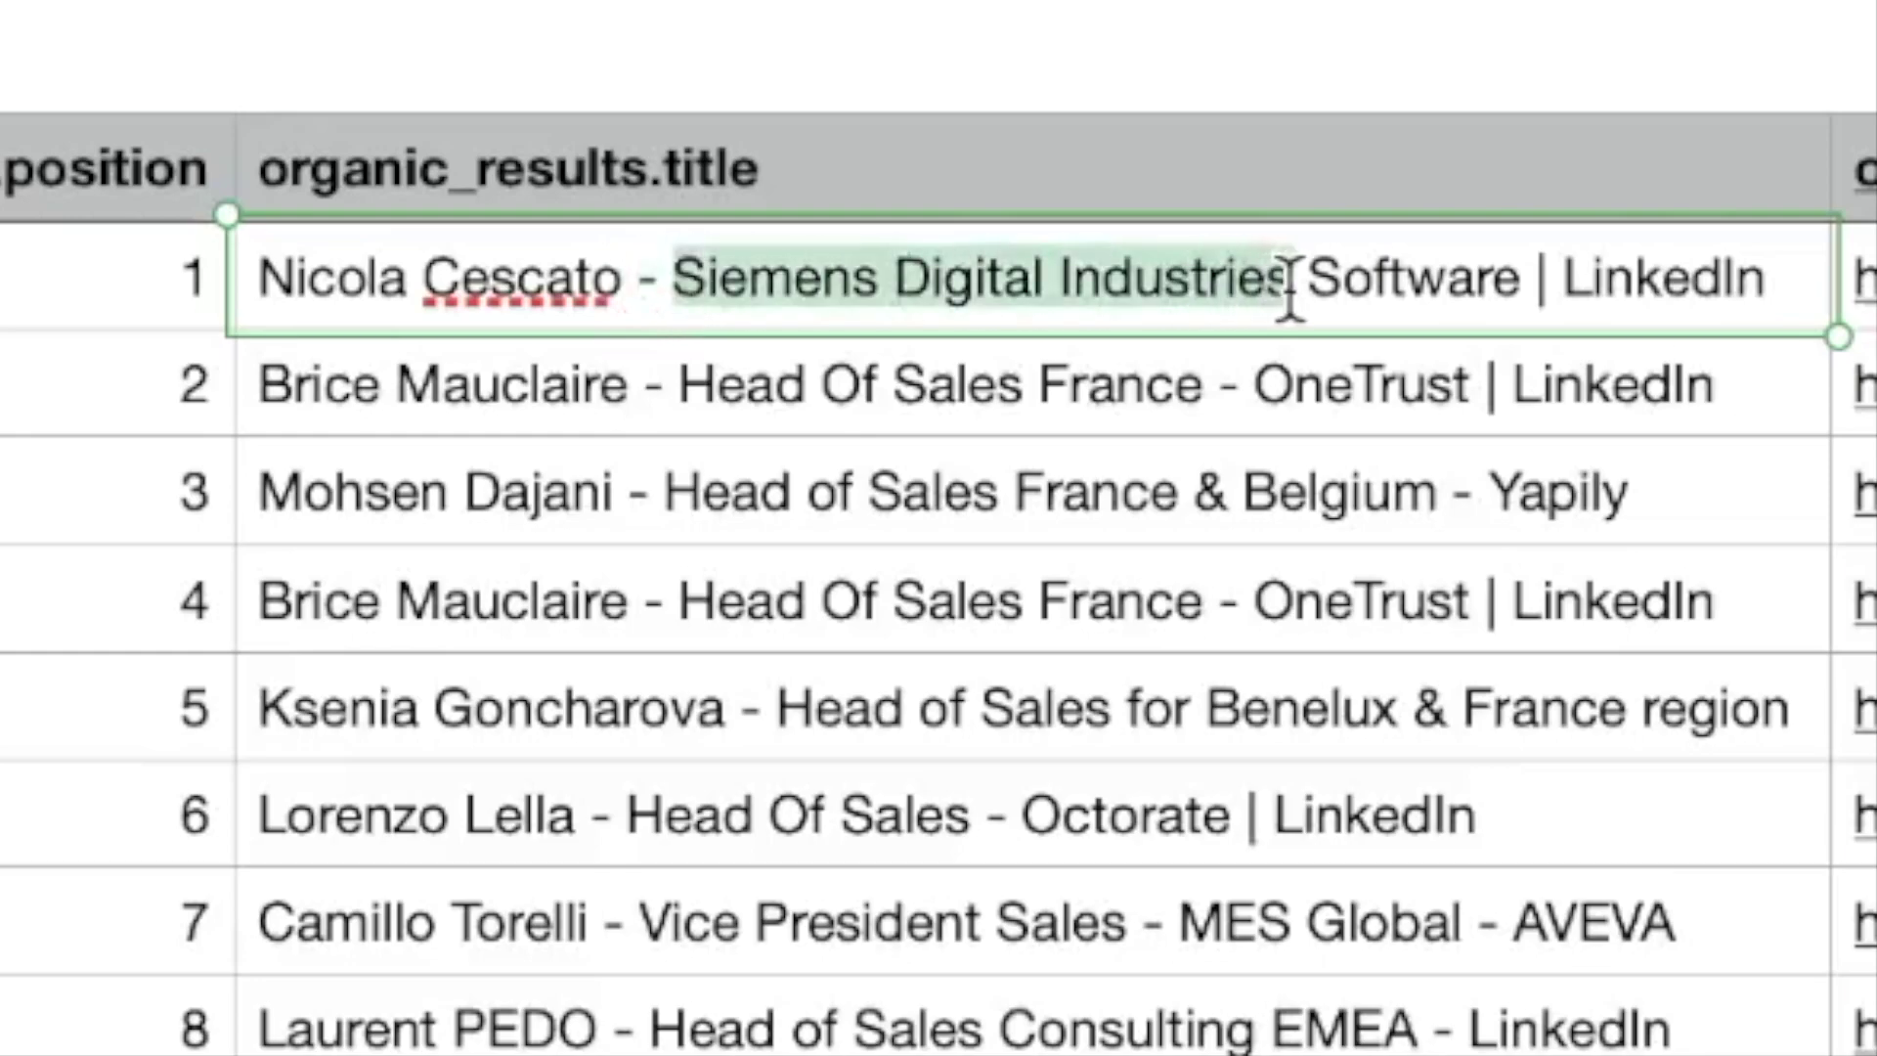
pyautogui.click(387, 292)
pyautogui.moveTo(670, 279); pyautogui.dragTo(1267, 284)
pyautogui.moveTo(624, 278); pyautogui.dragTo(211, 278)
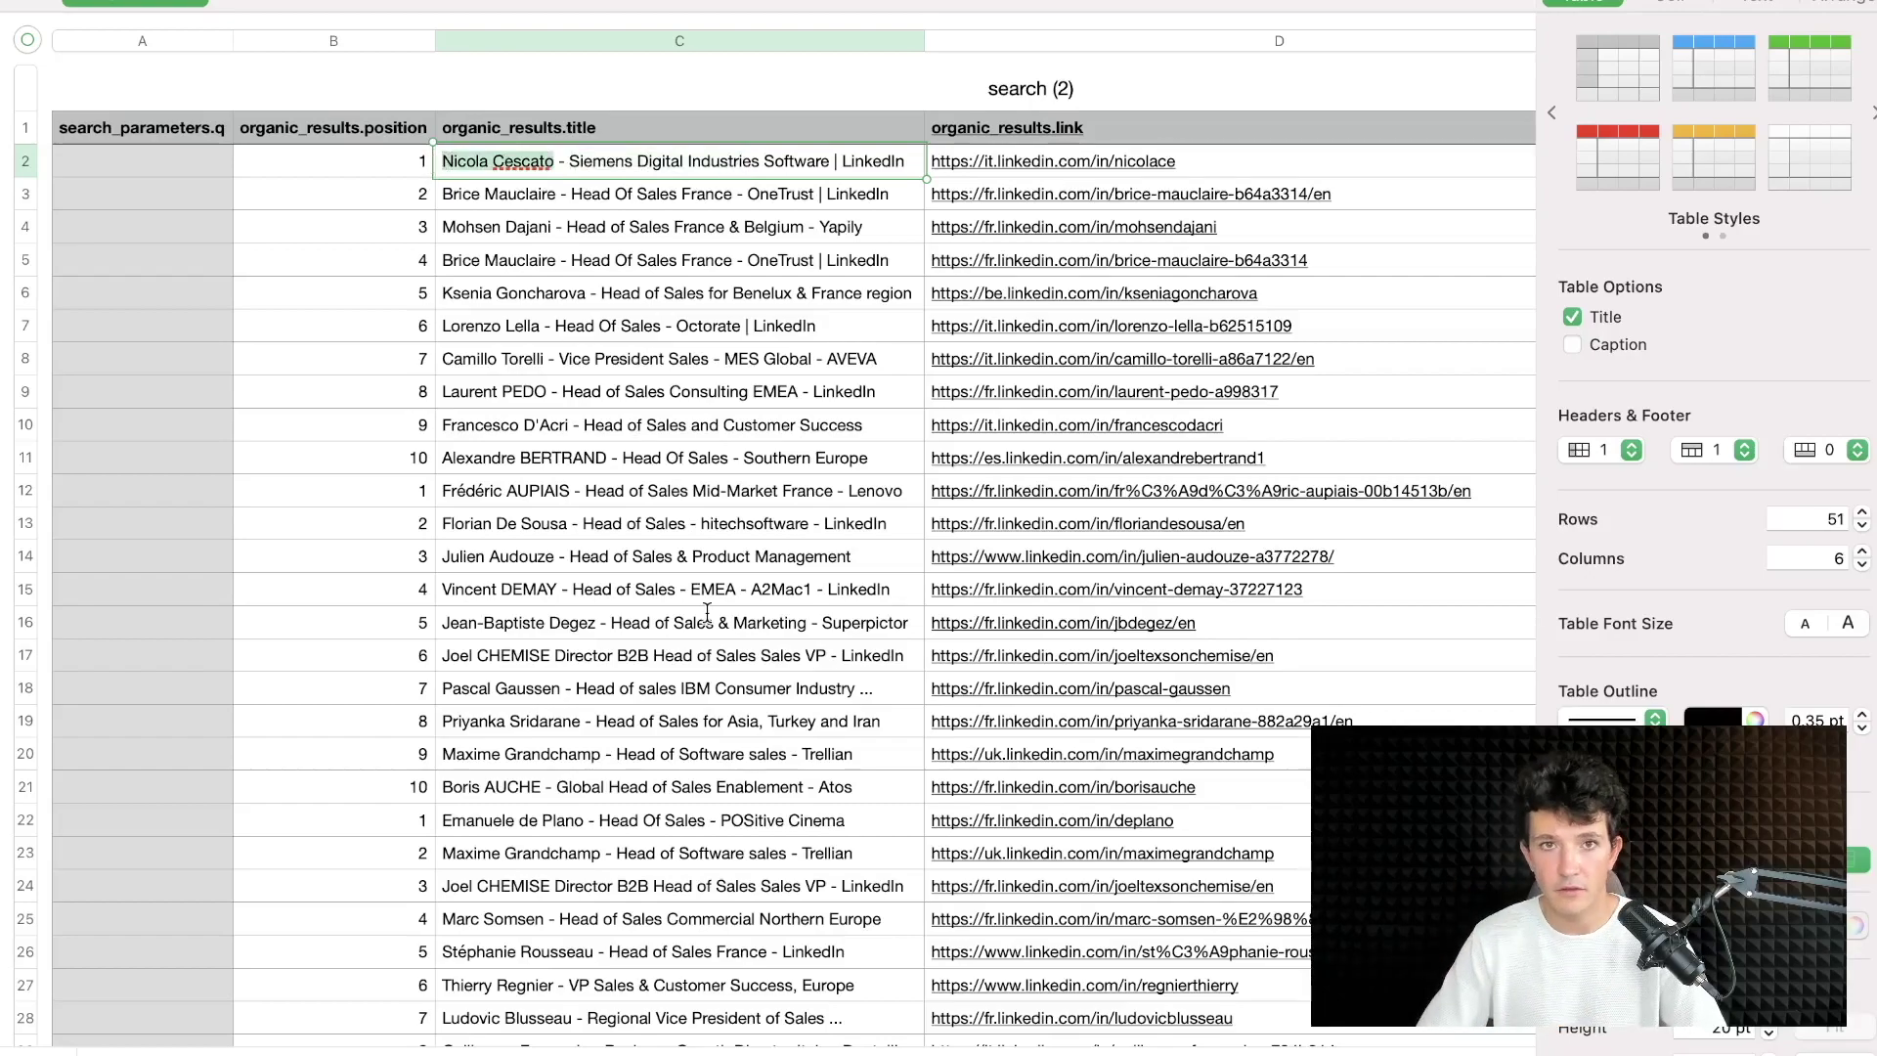
pyautogui.hscroll(5, 809, 682)
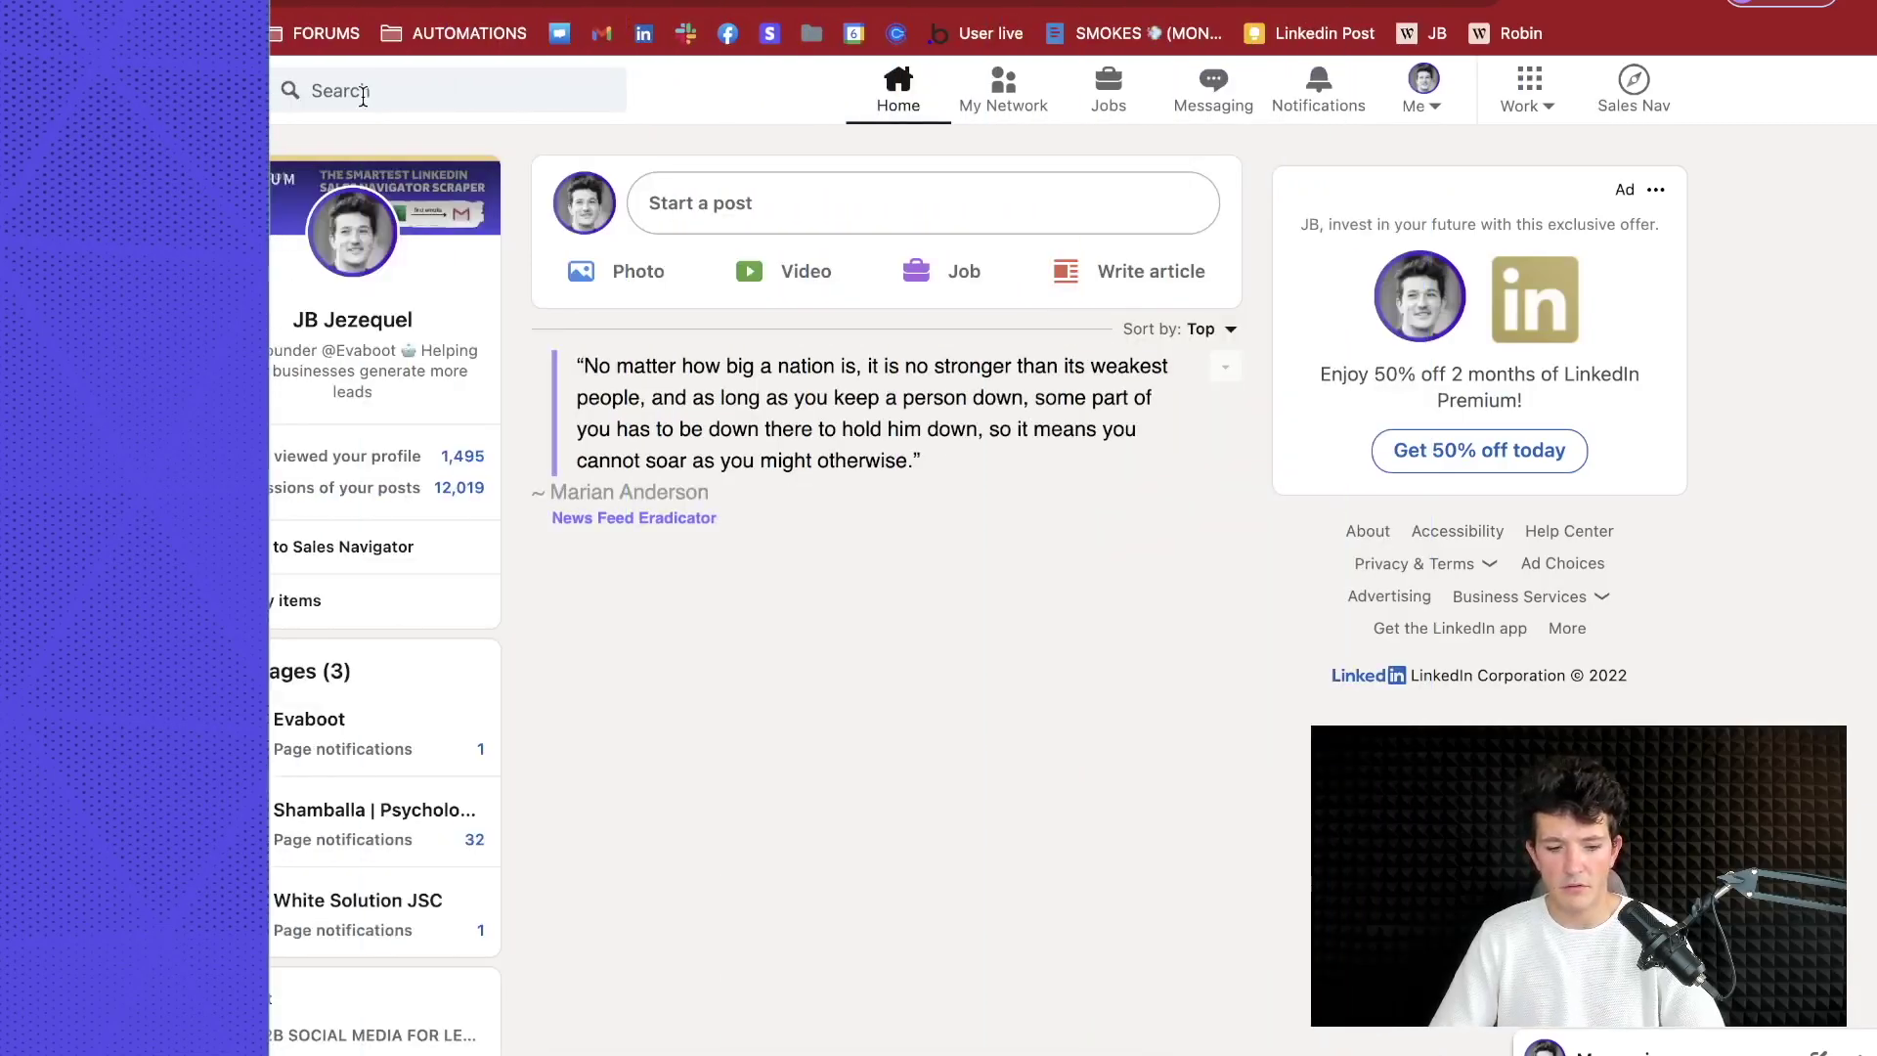
# Search LinkedIn for #coldemail and open its hashtag feed with 429 followers
pyautogui.click(362, 95)
pyautogui.write('#')
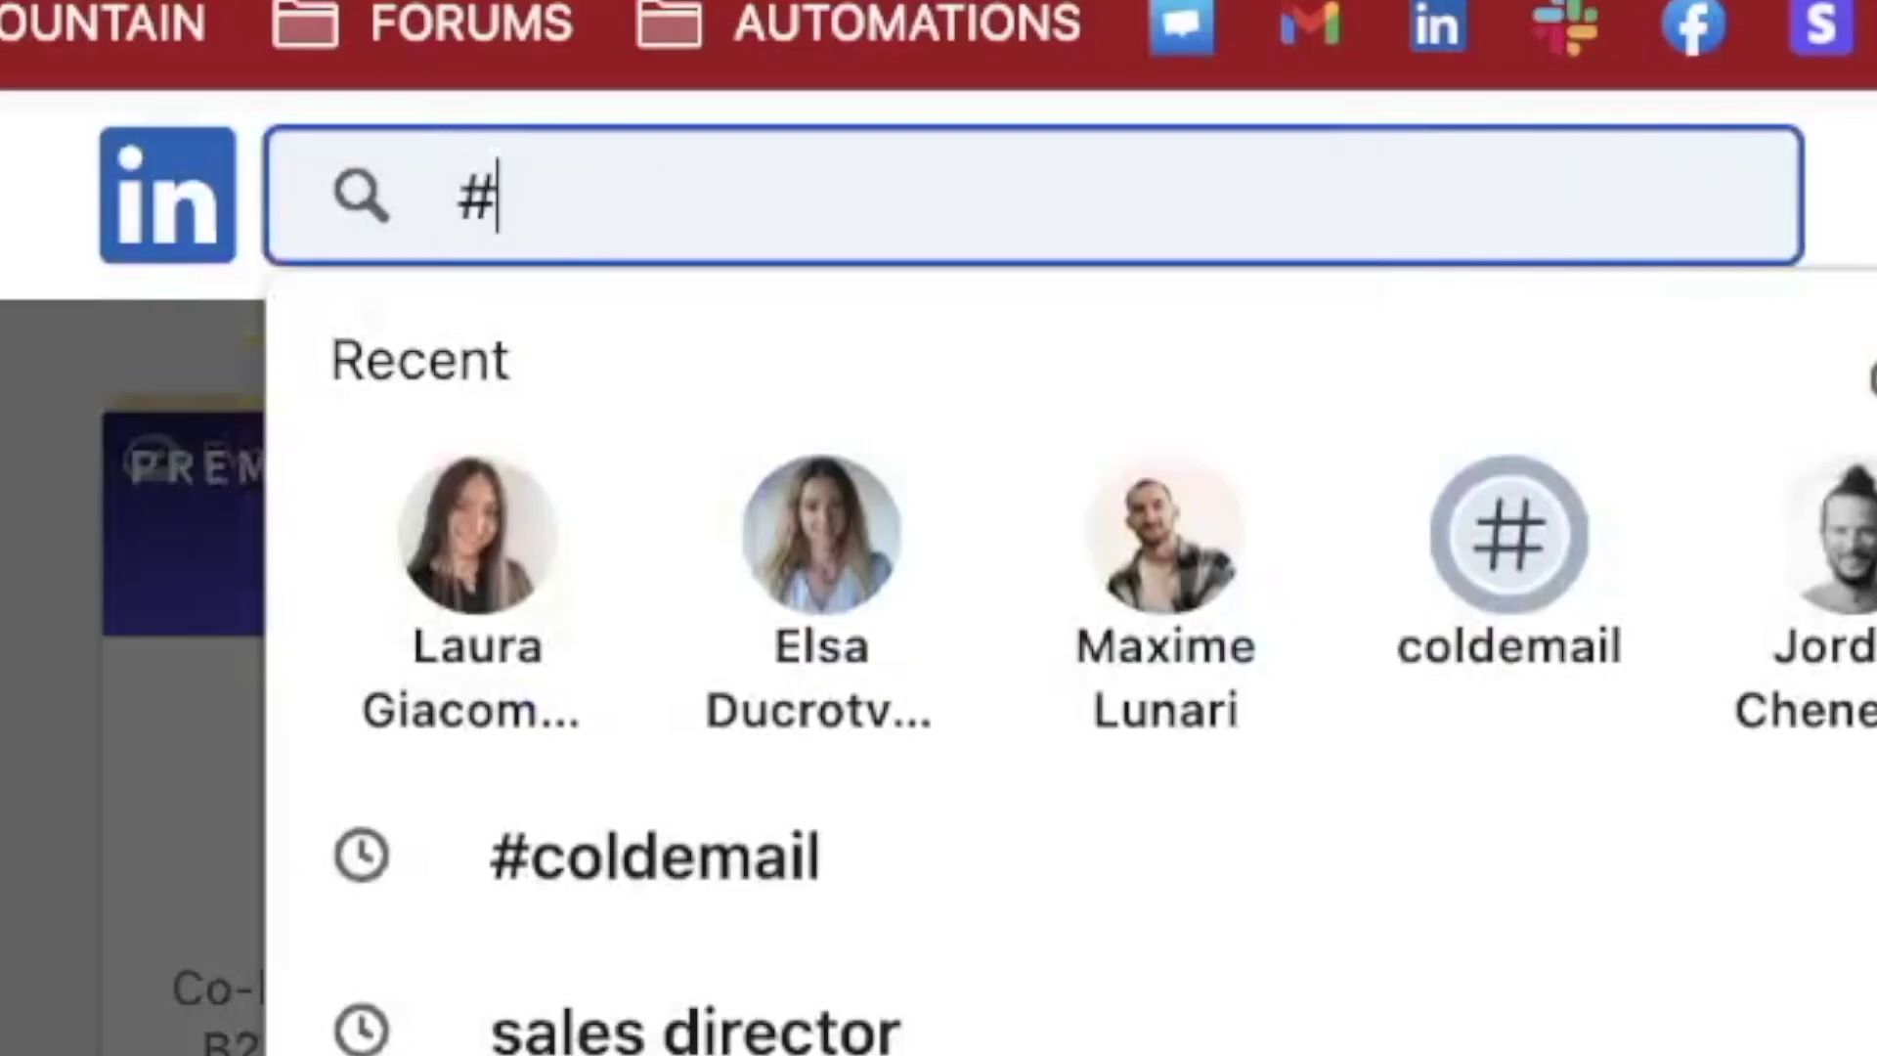
pyautogui.write('coldemail')
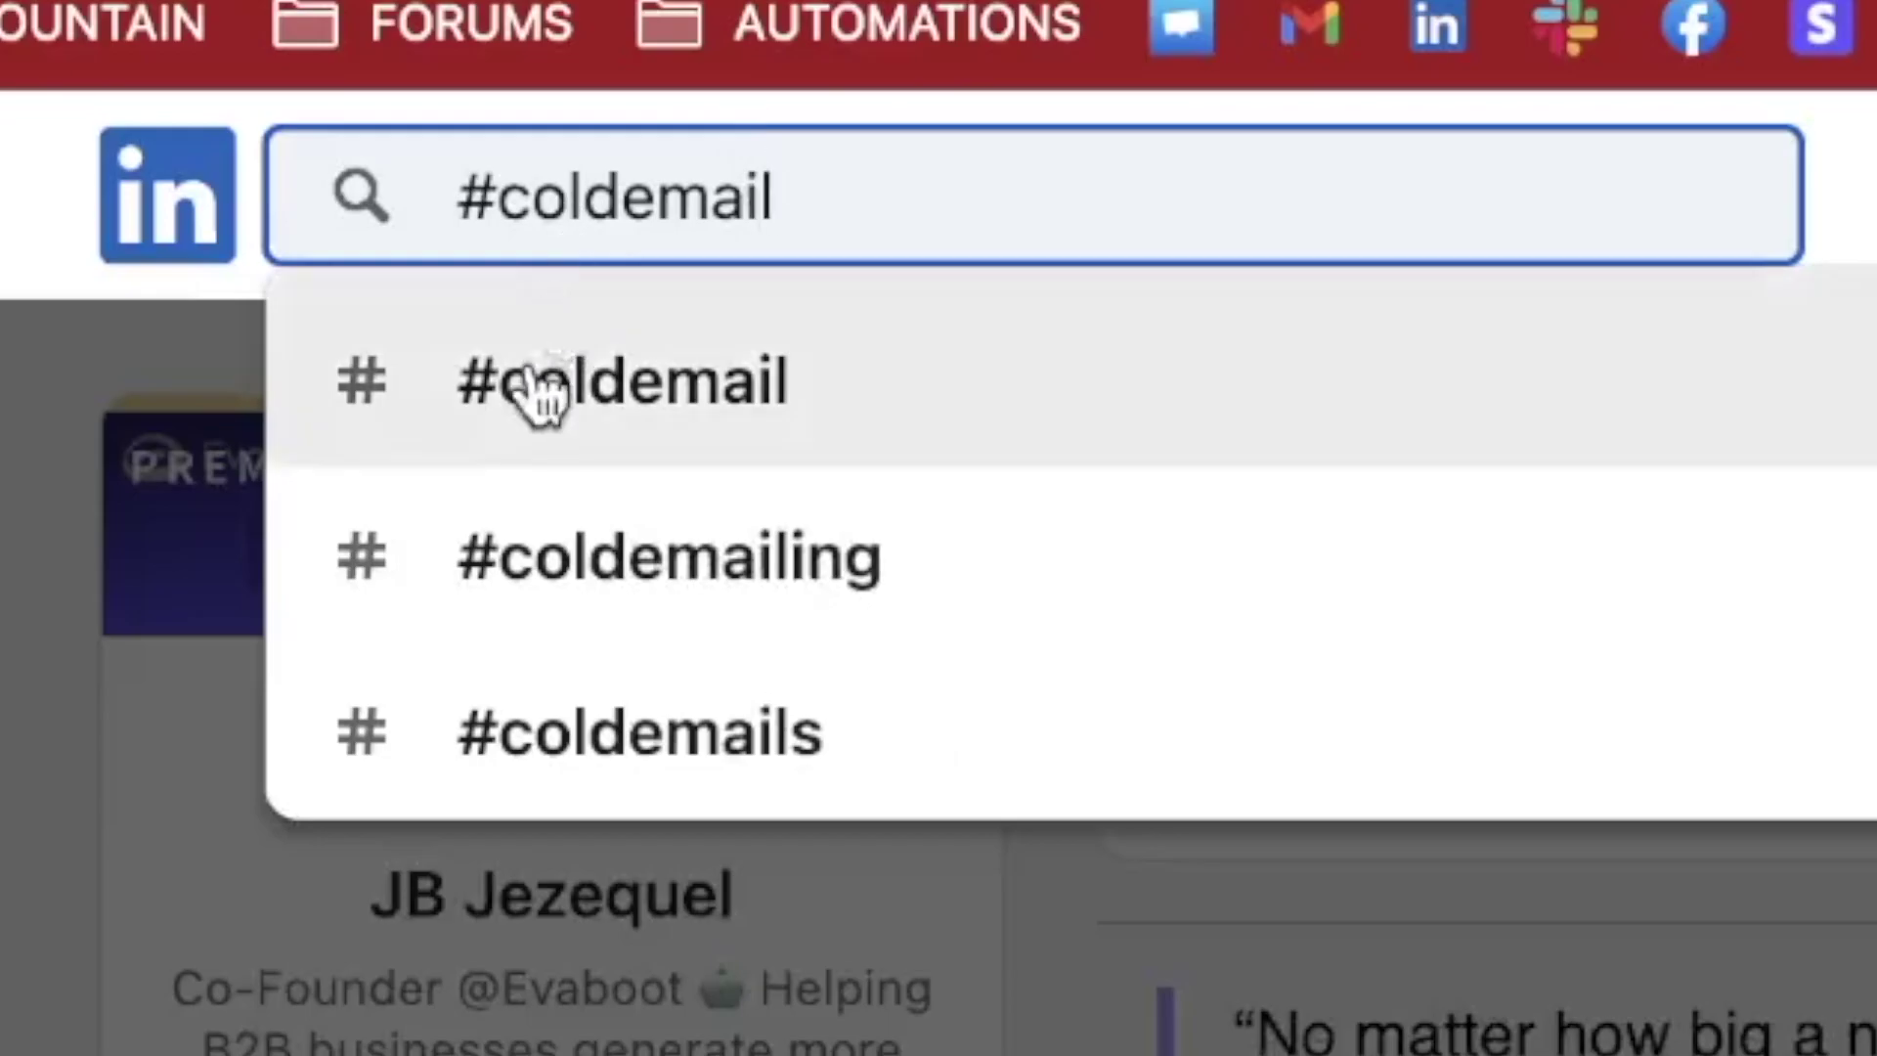
pyautogui.click(537, 391)
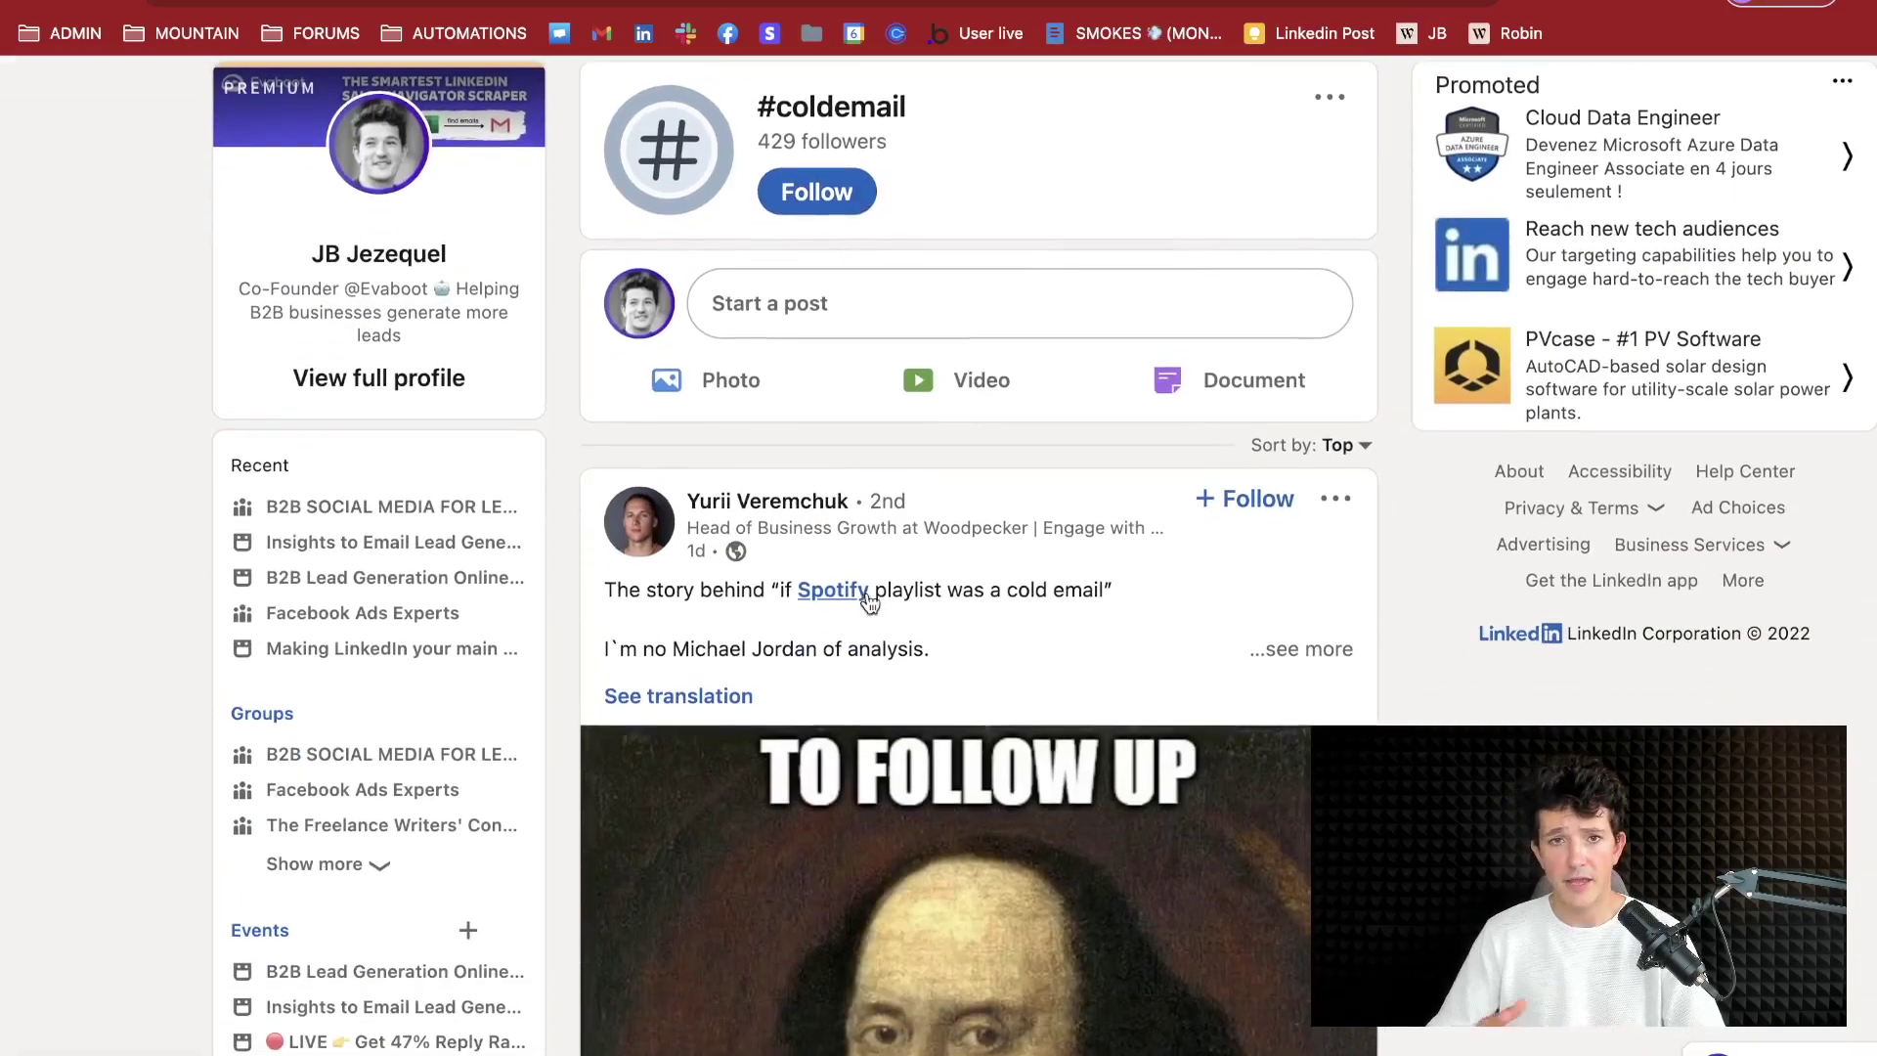
pyautogui.moveTo(869, 603)
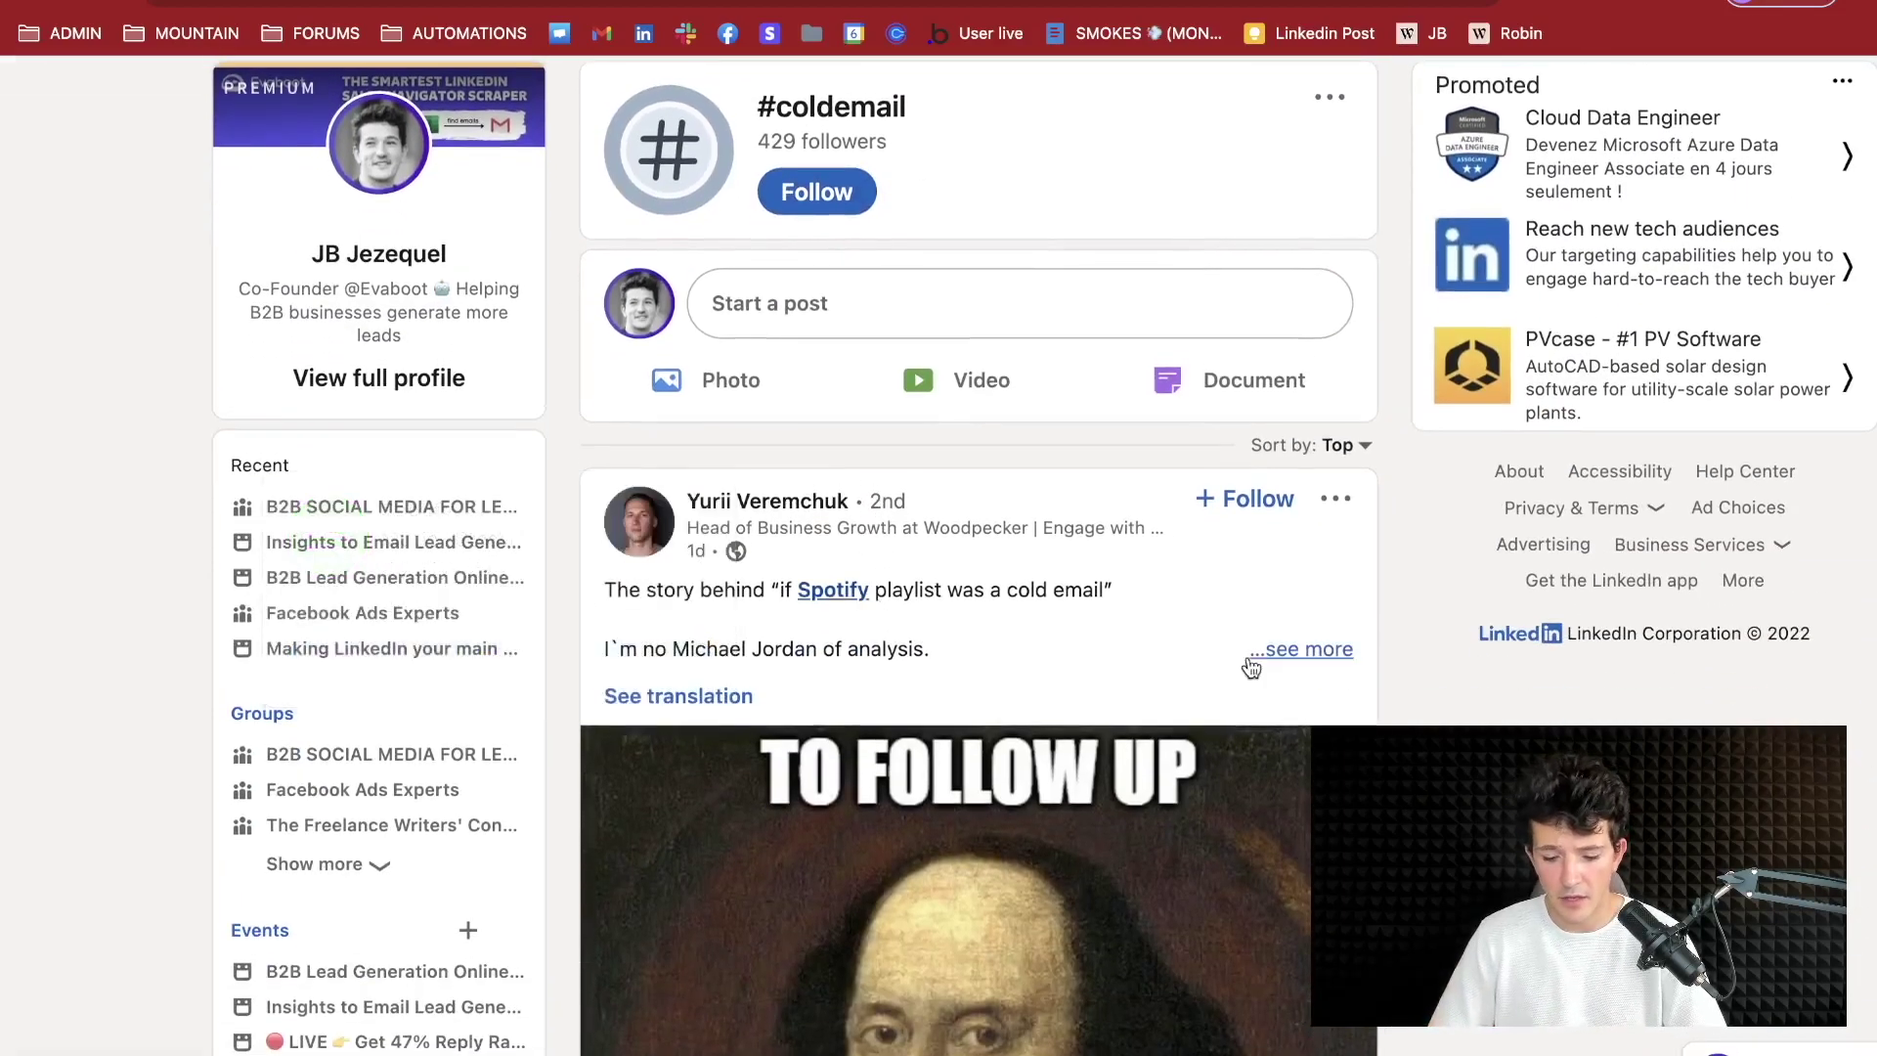
# Scroll the #coldemail feed and expand the full text of the three cold-email rules post
pyautogui.click(1280, 649)
pyautogui.scroll(-3, 871, 758)
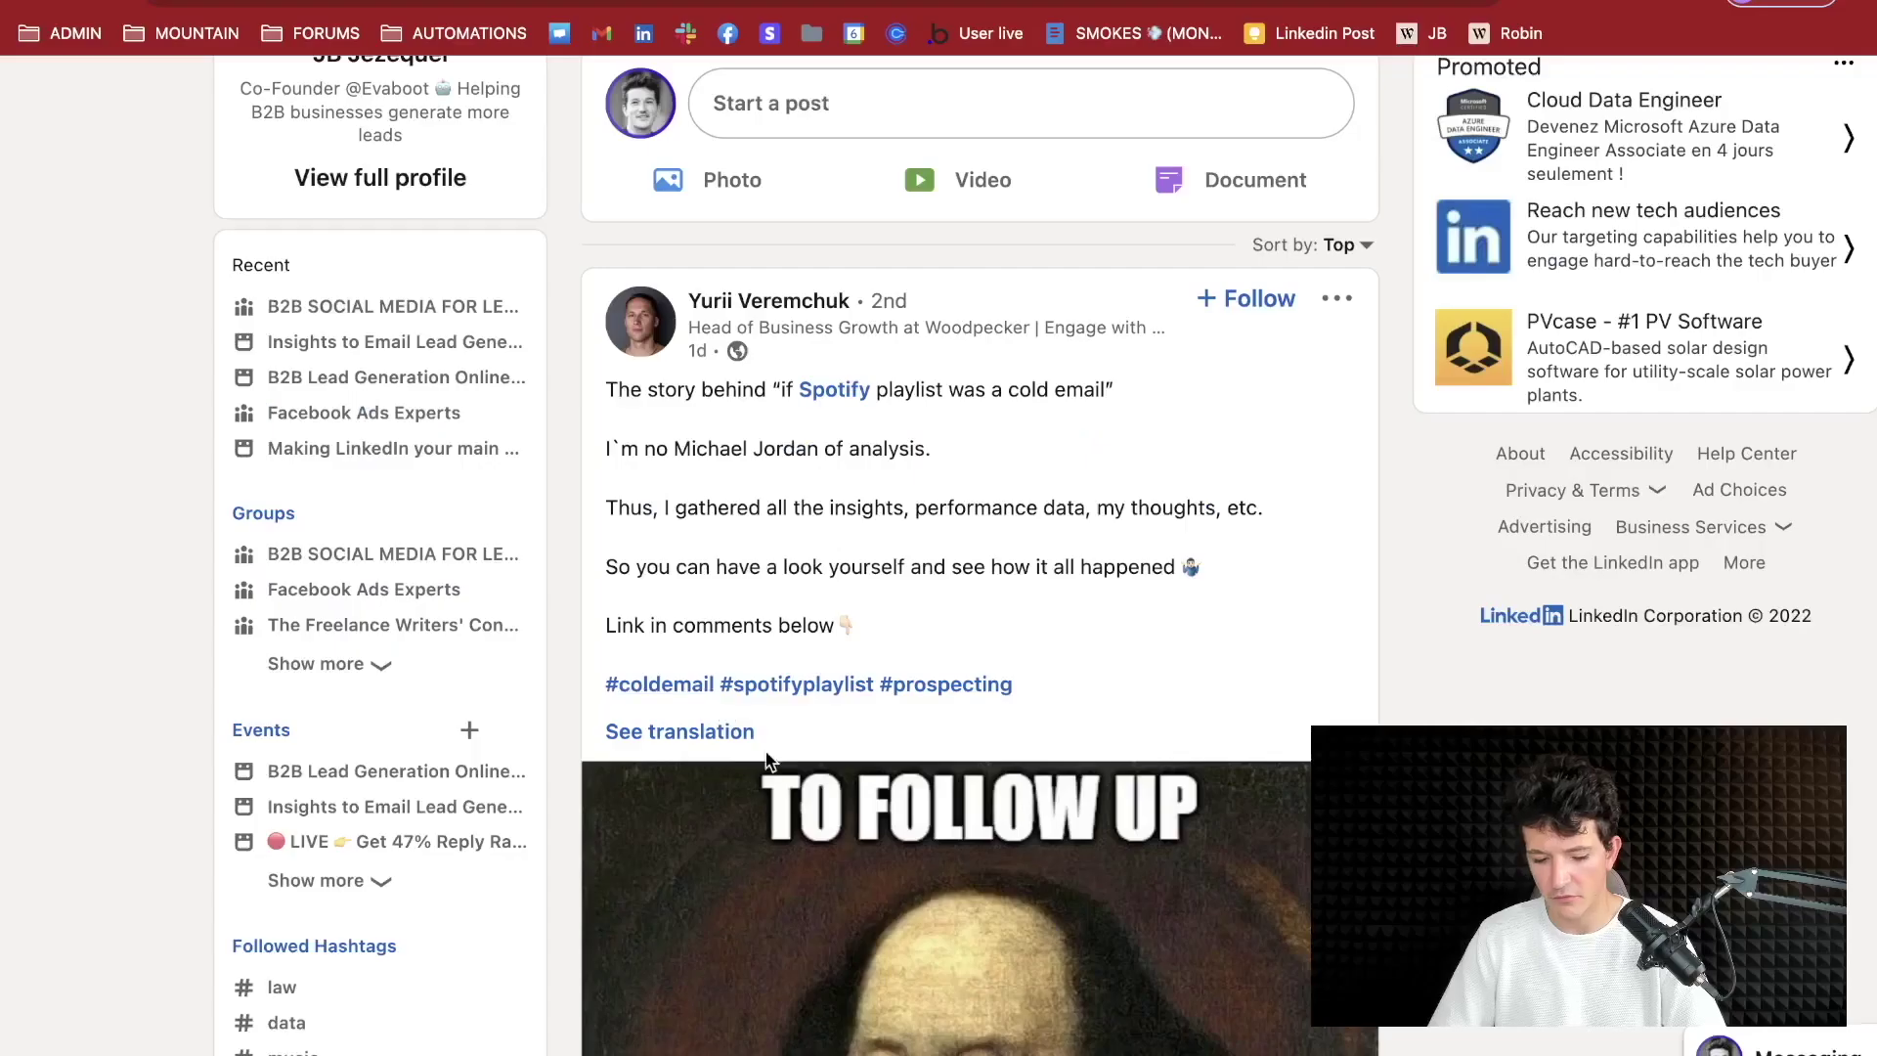
pyautogui.scroll(-5, 769, 762)
pyautogui.scroll(-3, 770, 761)
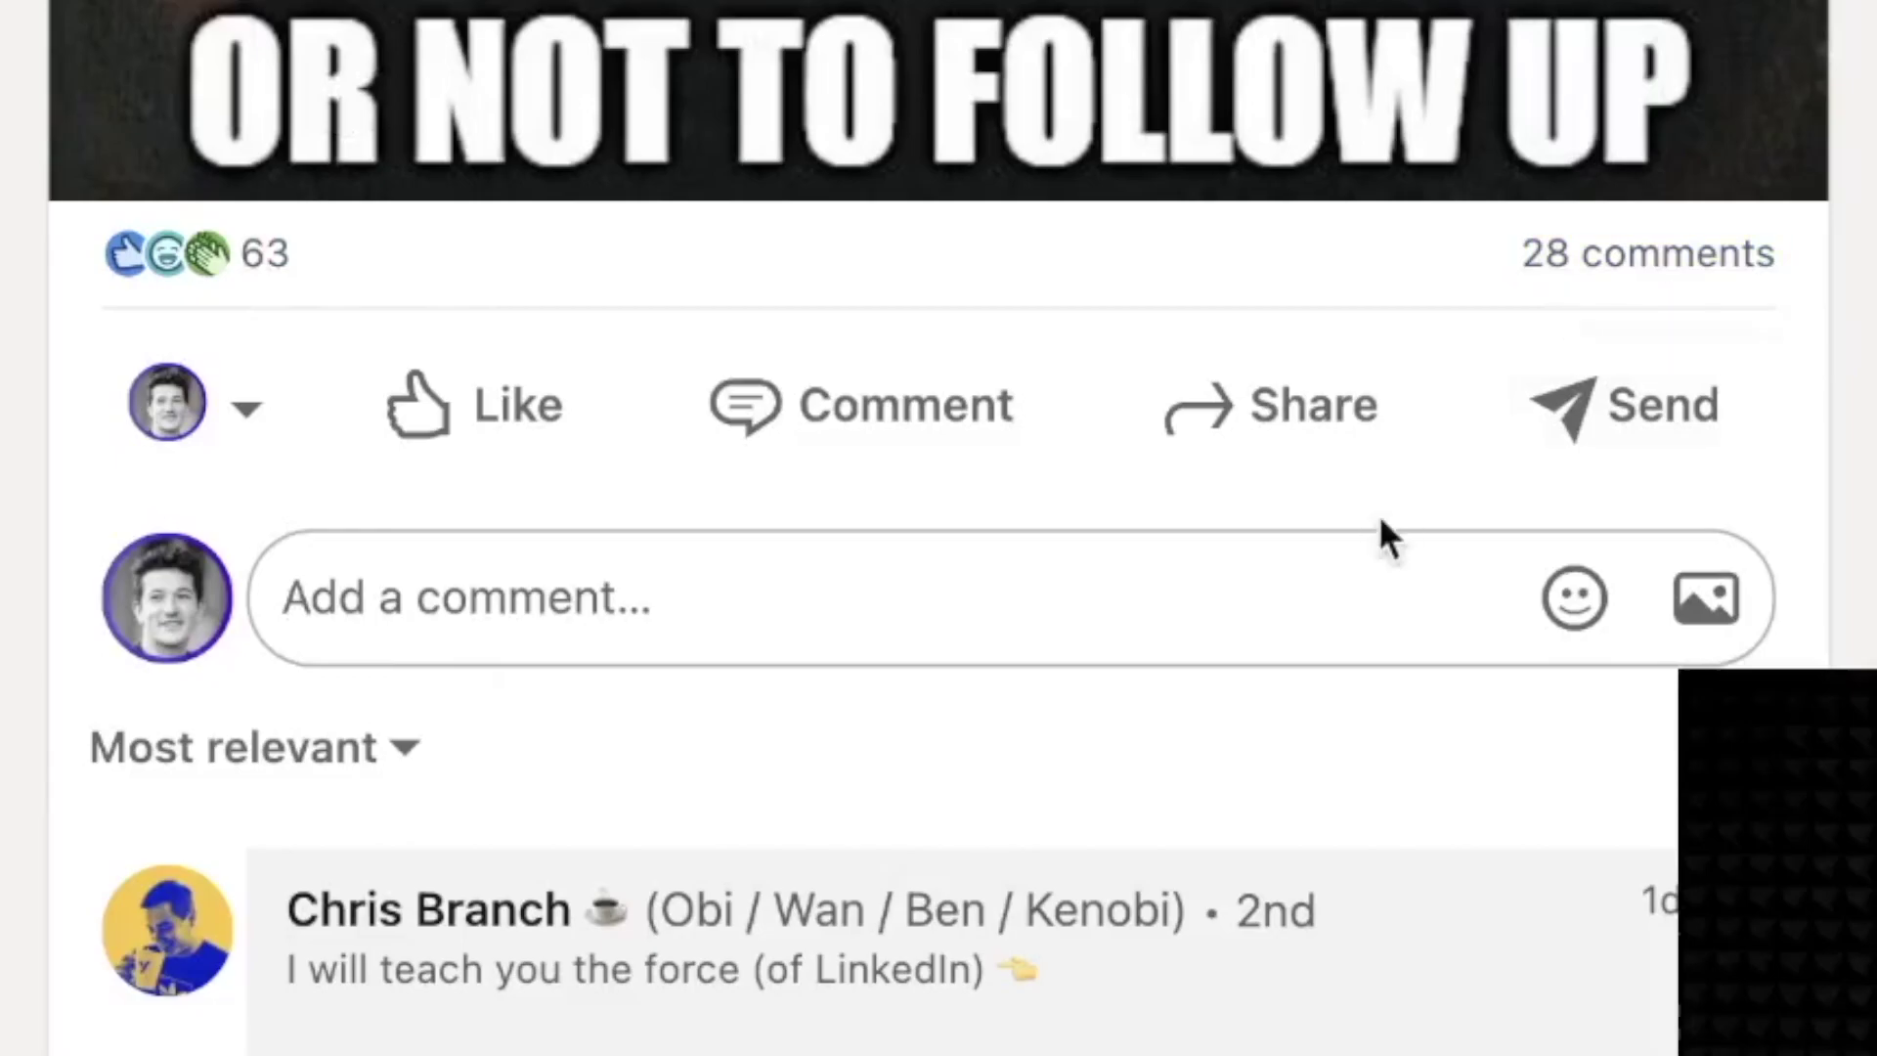
pyautogui.scroll(-10, 1378, 518)
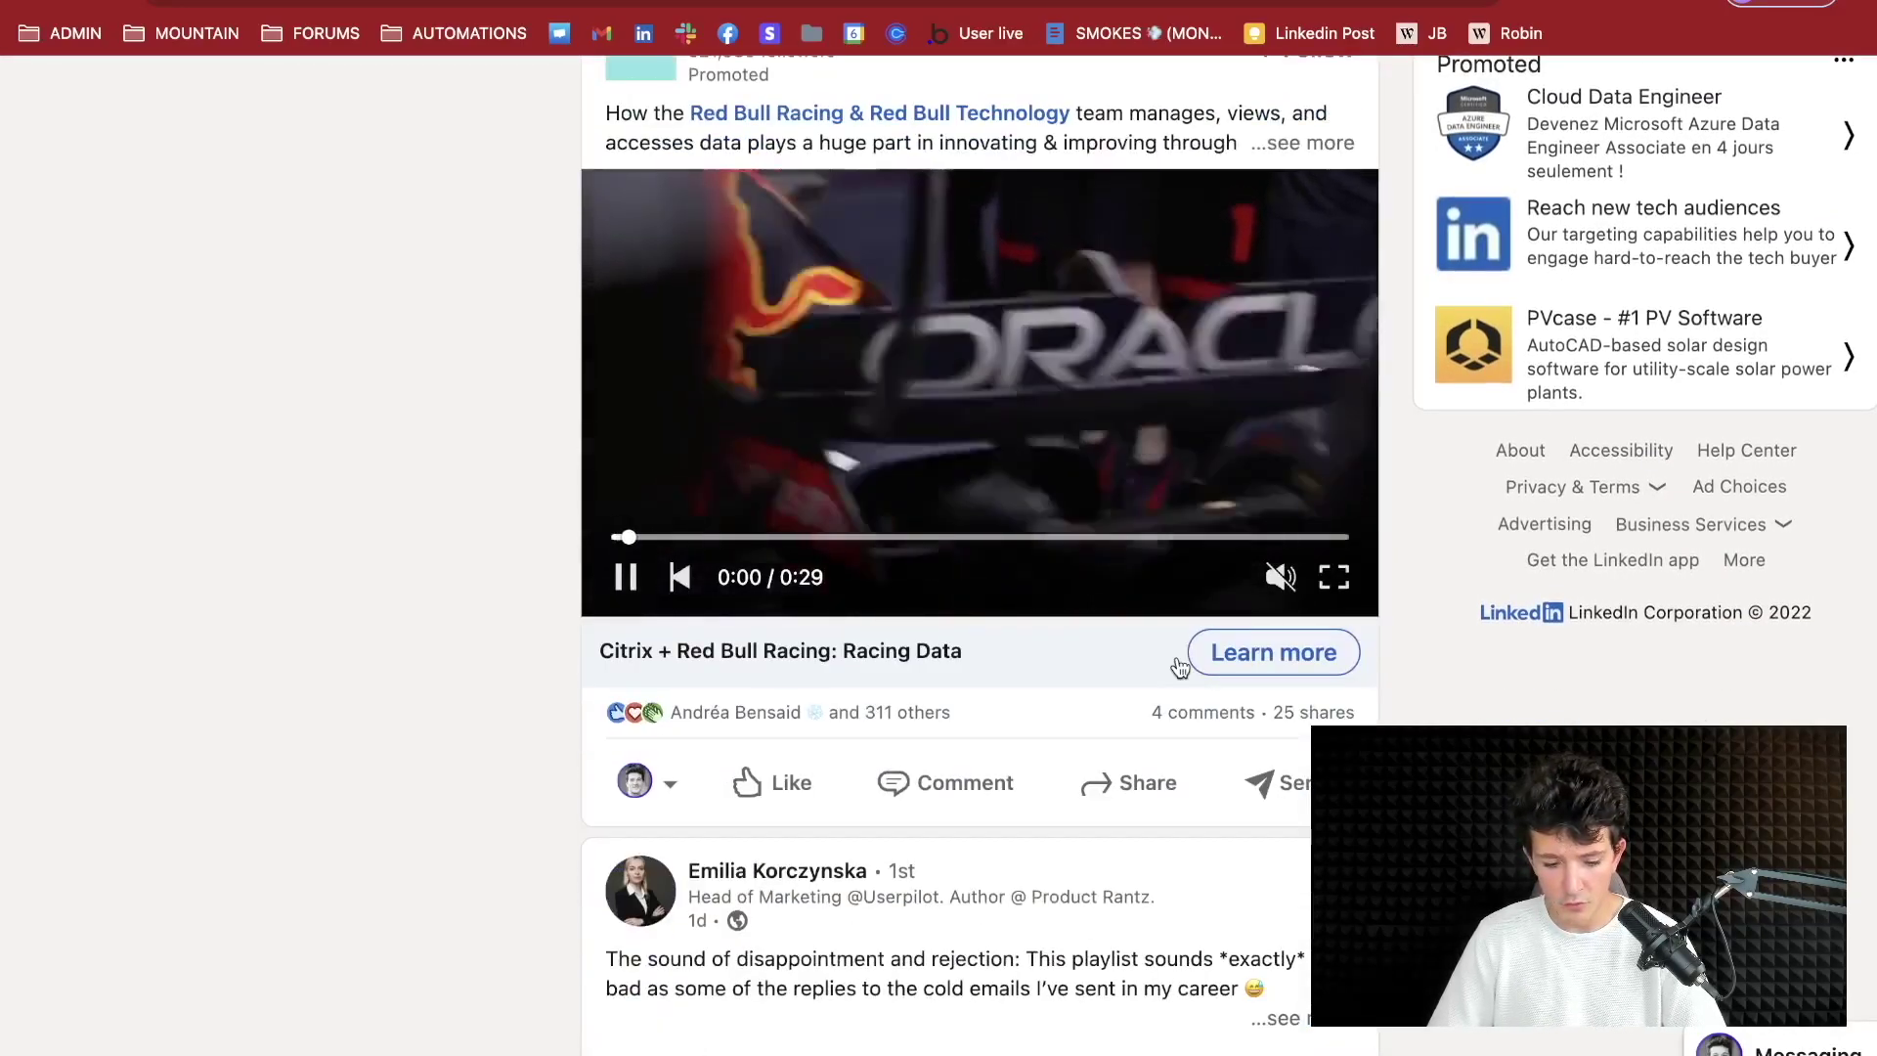
pyautogui.scroll(-1, 1180, 666)
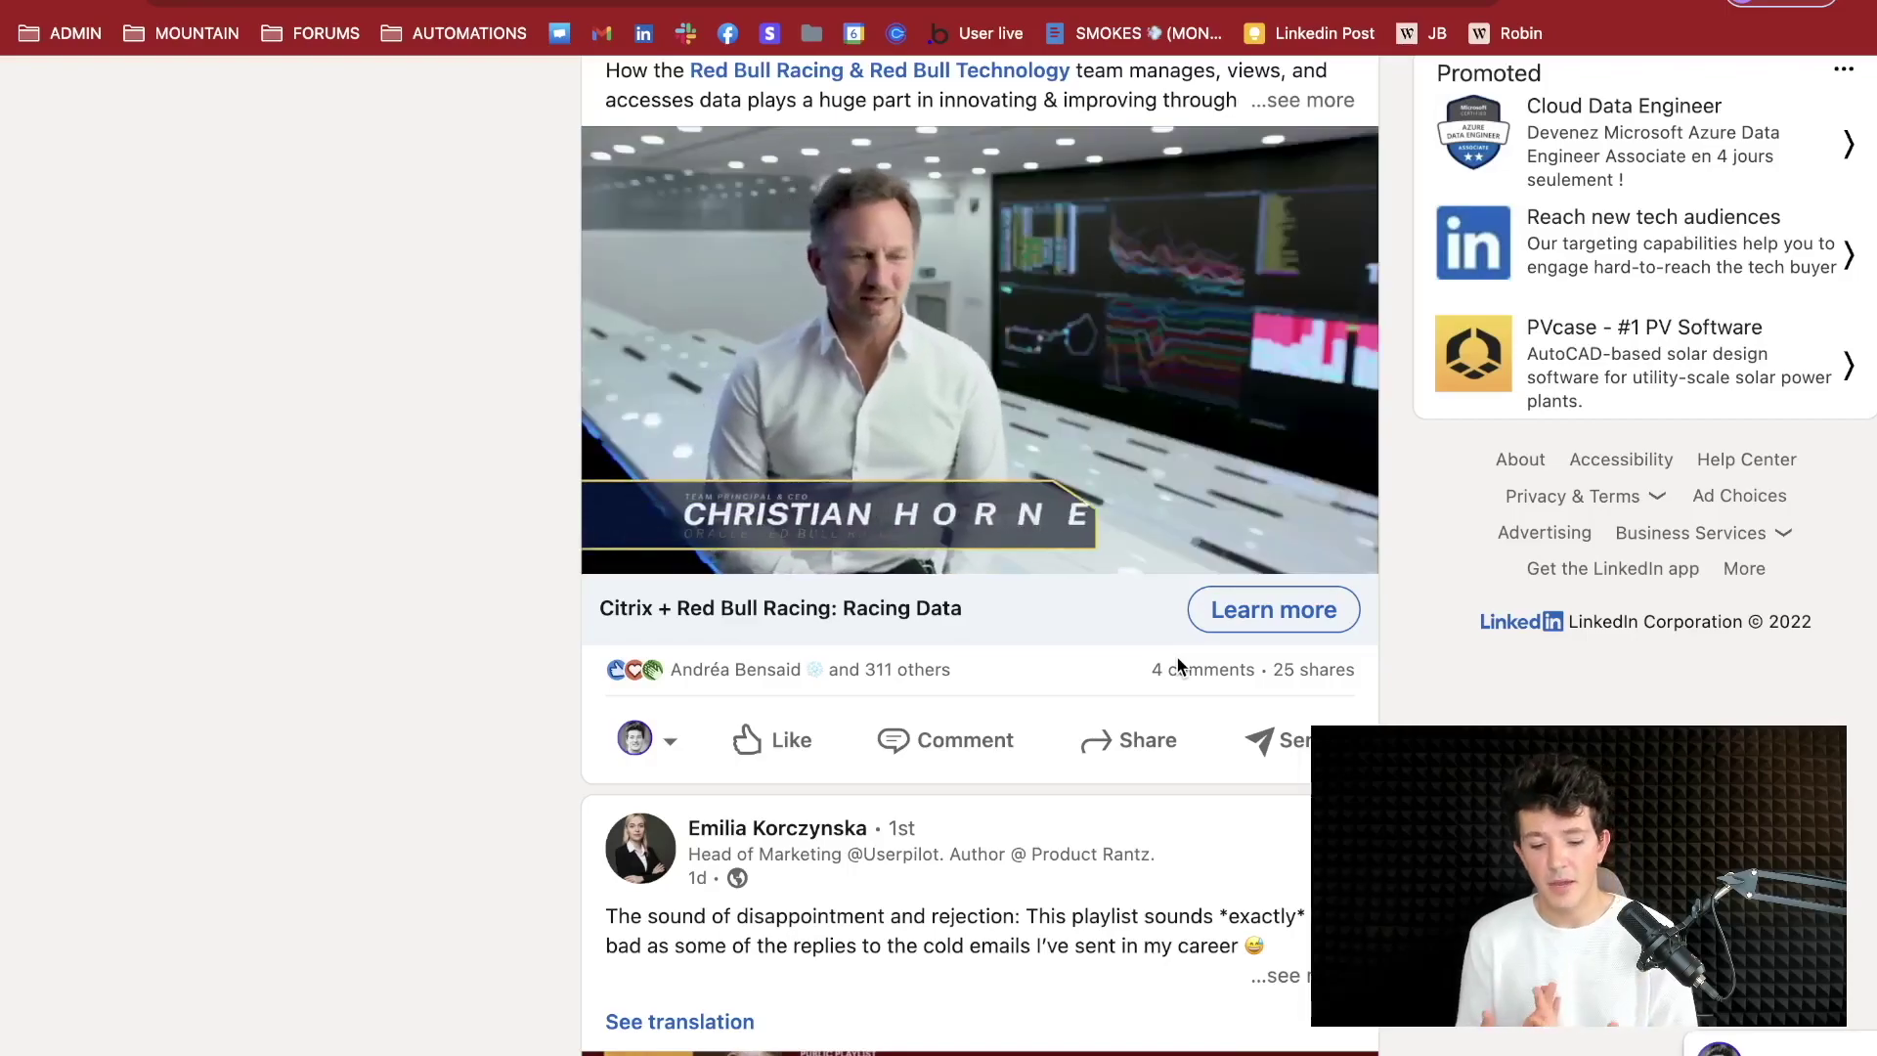
pyautogui.scroll(-5, 1178, 667)
pyautogui.scroll(-15, 1179, 667)
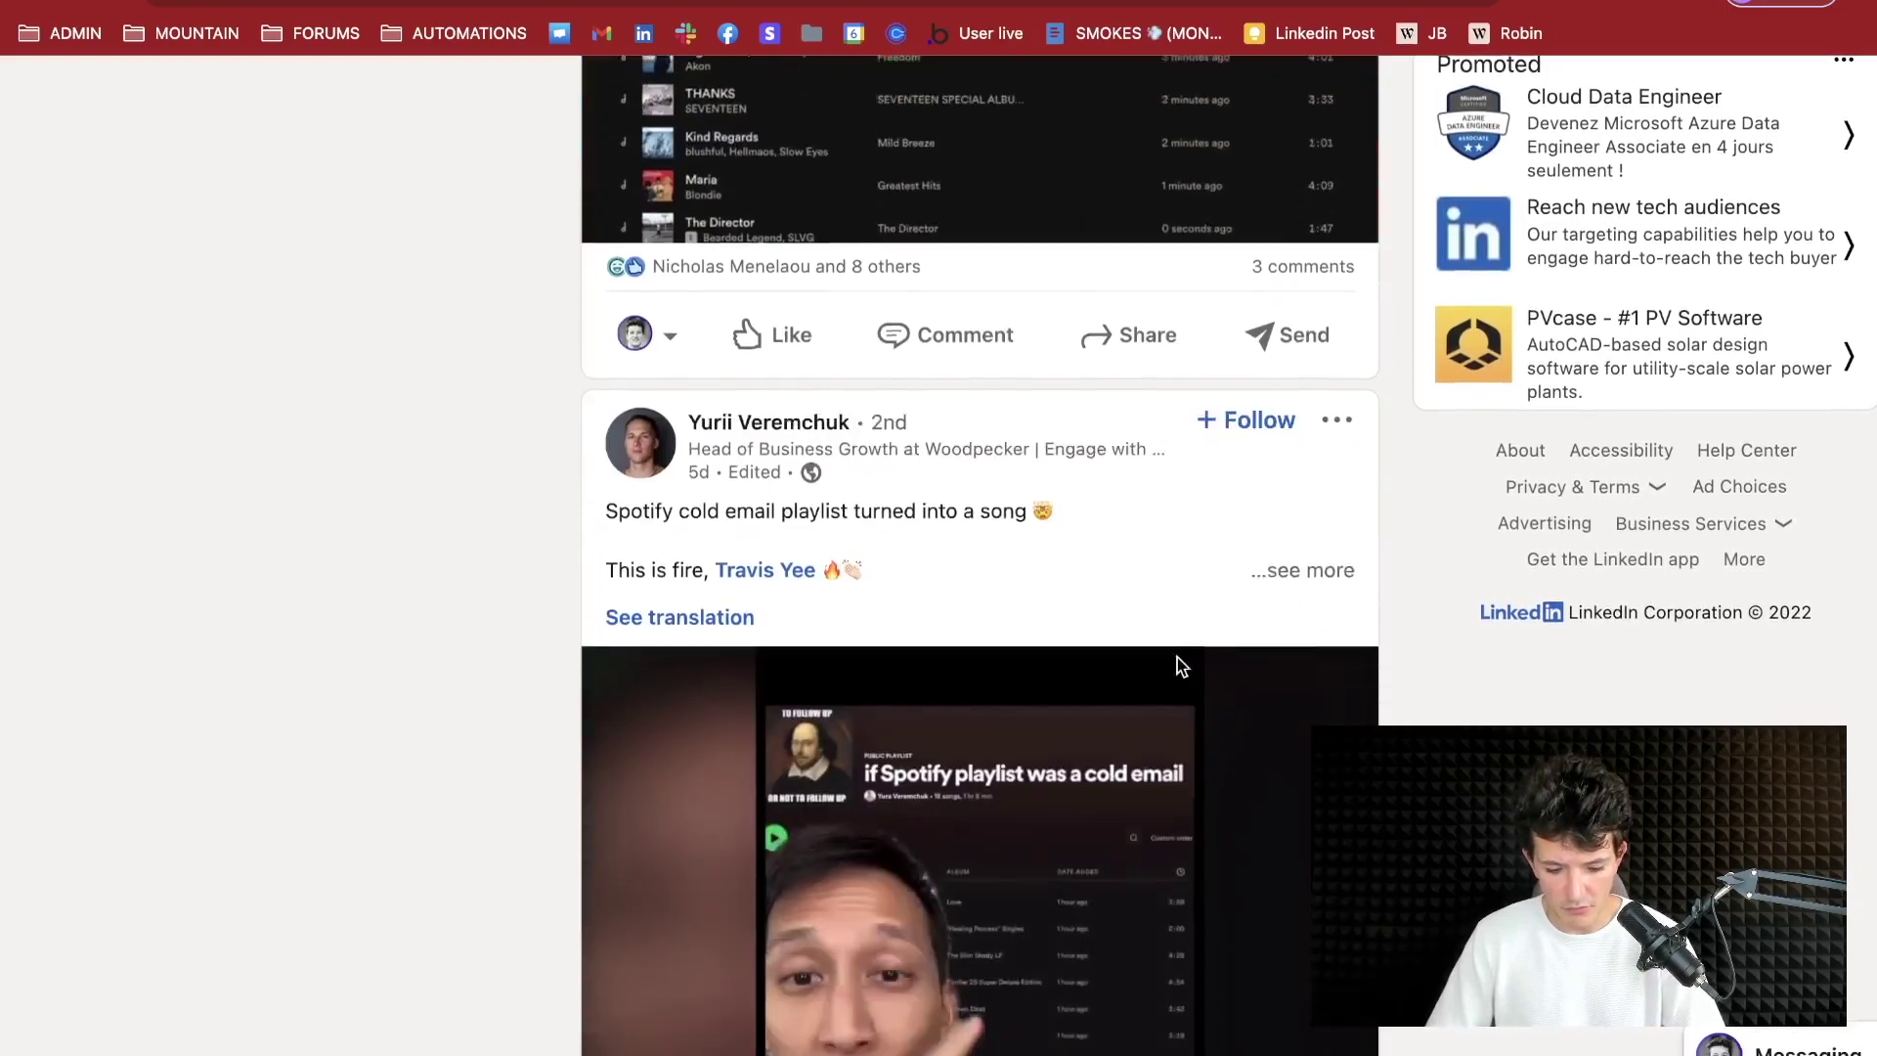
pyautogui.scroll(-4, 1176, 665)
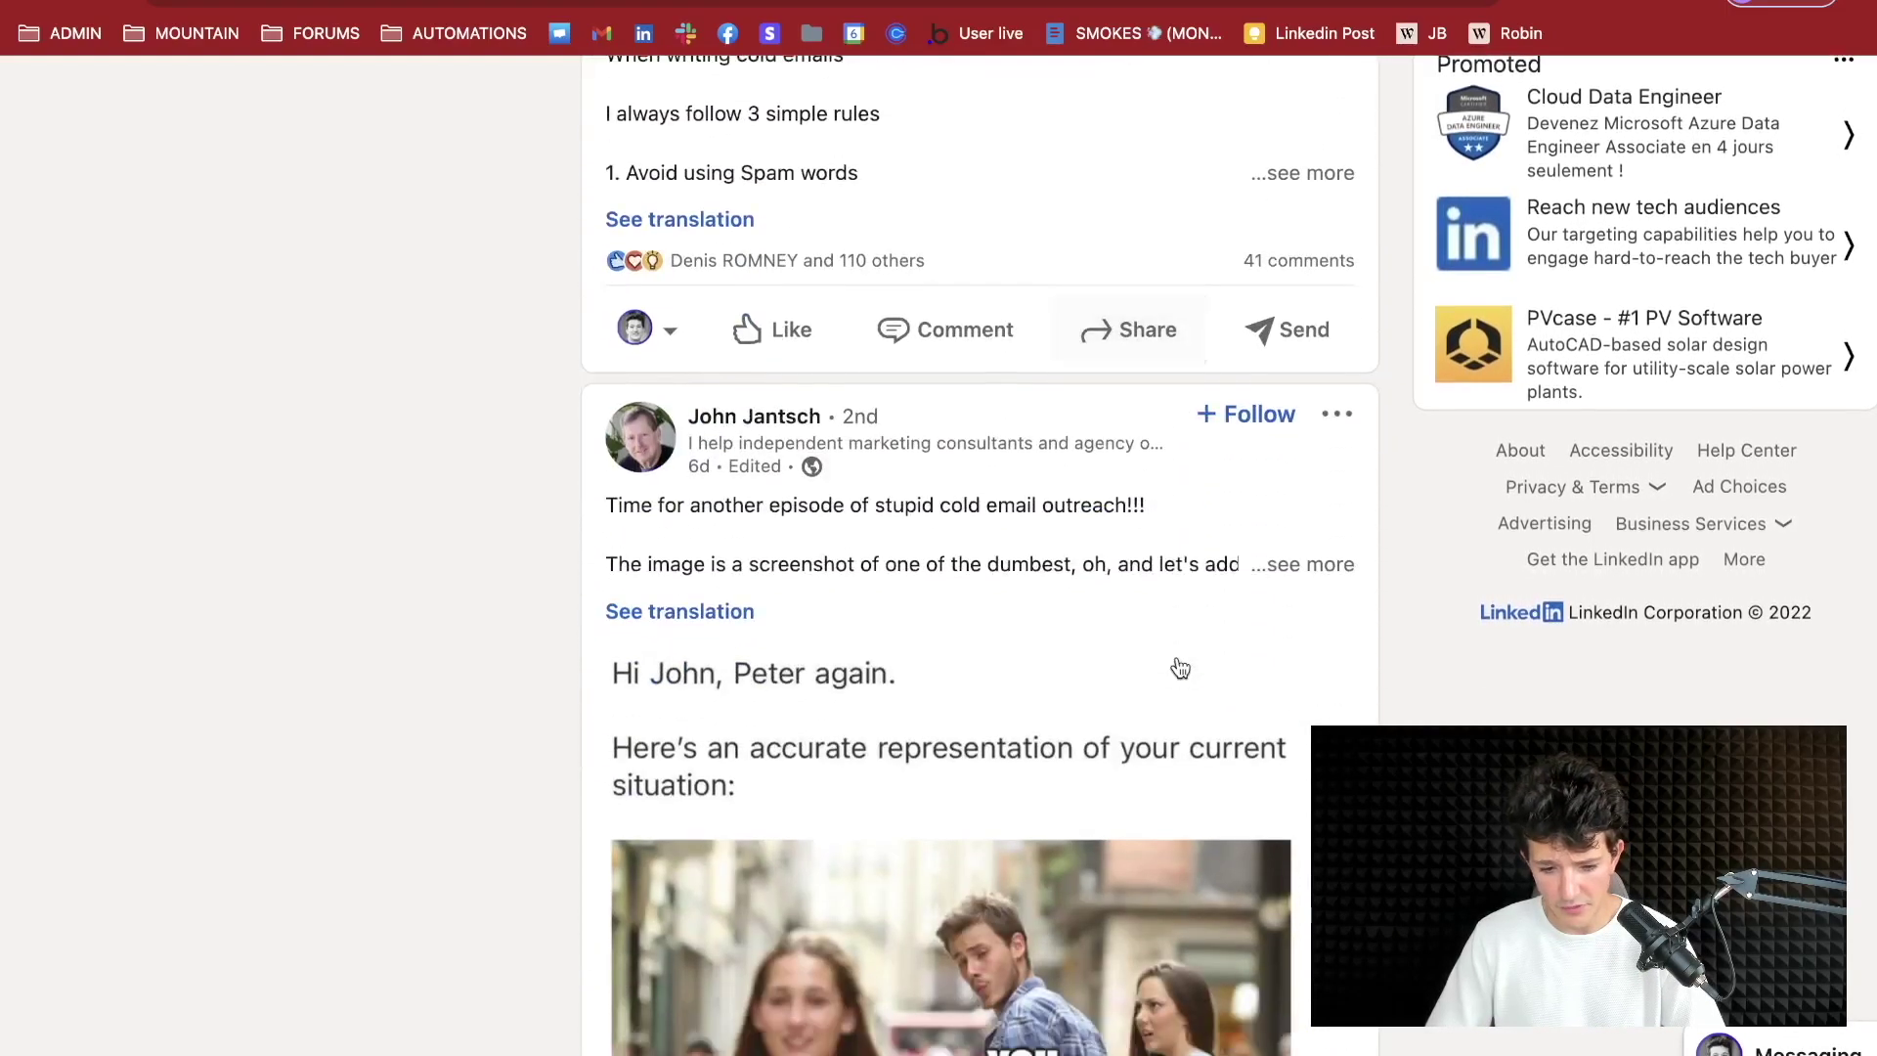
pyautogui.scroll(4, 1177, 665)
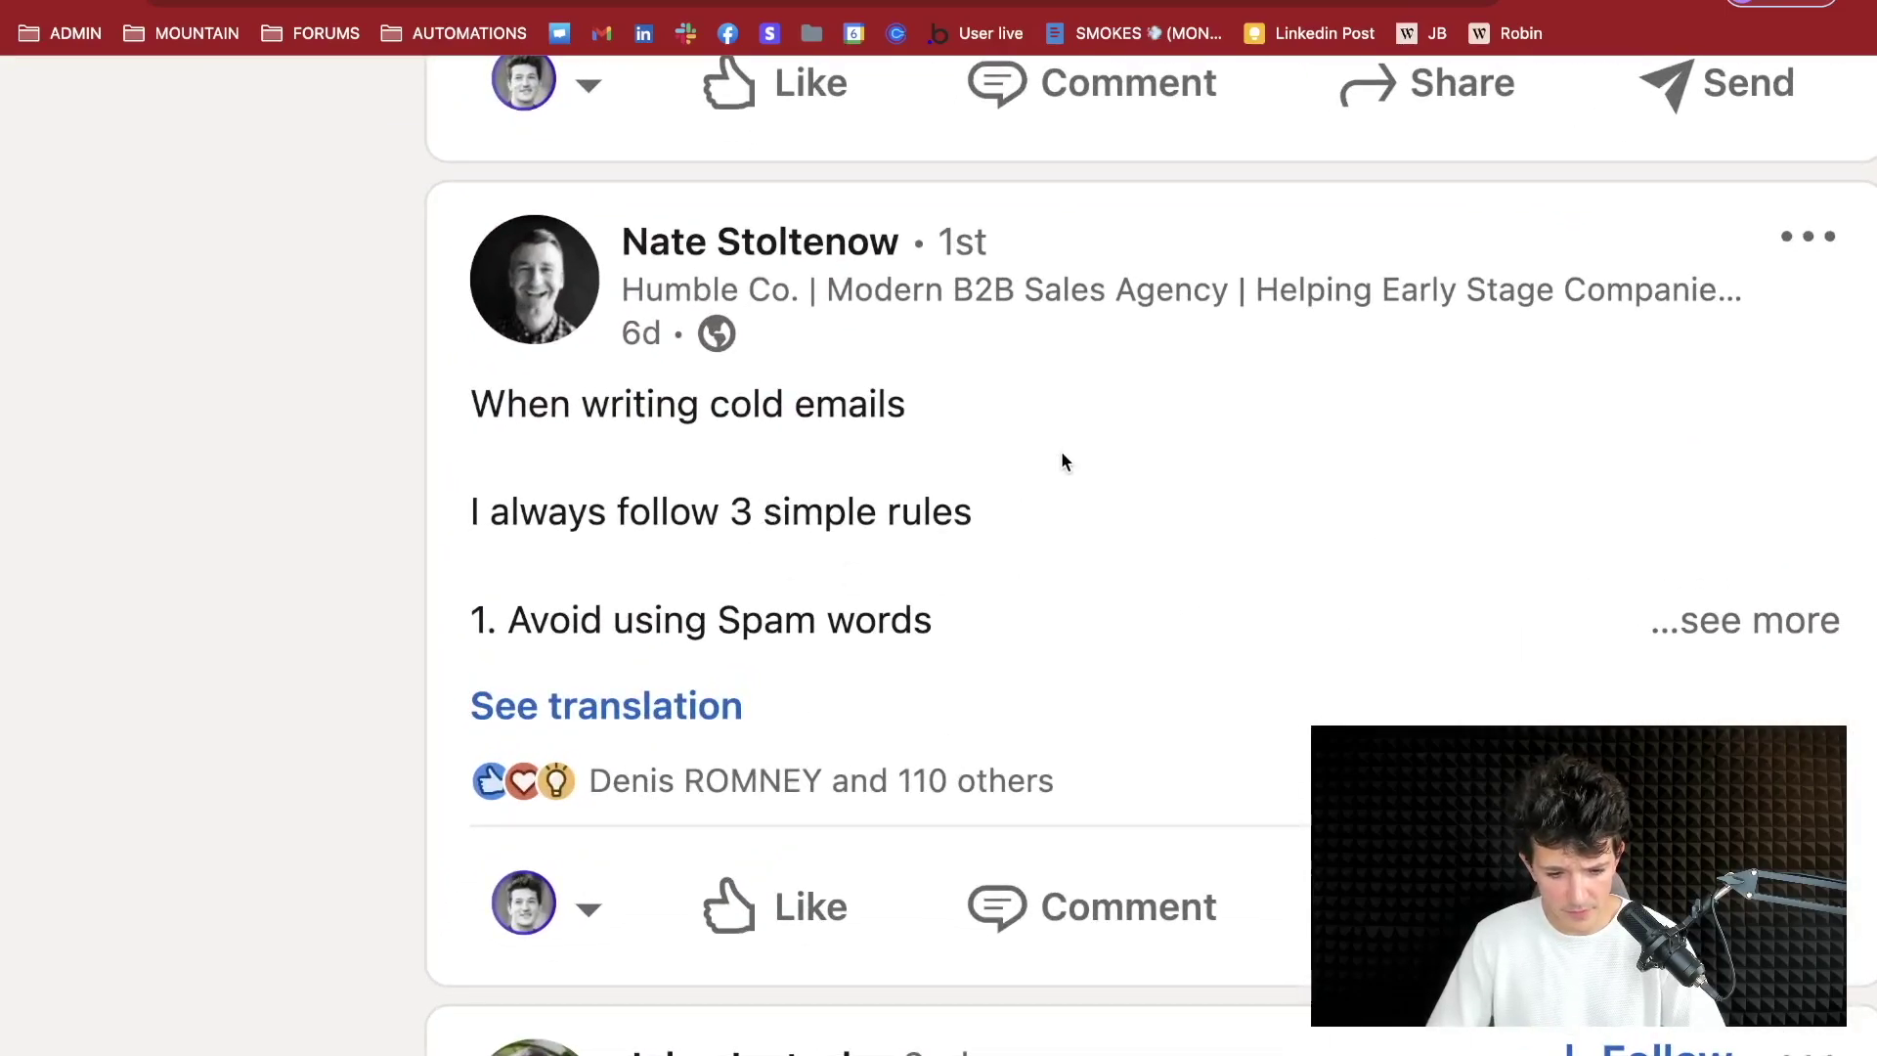
pyautogui.scroll(-5, 1398, 708)
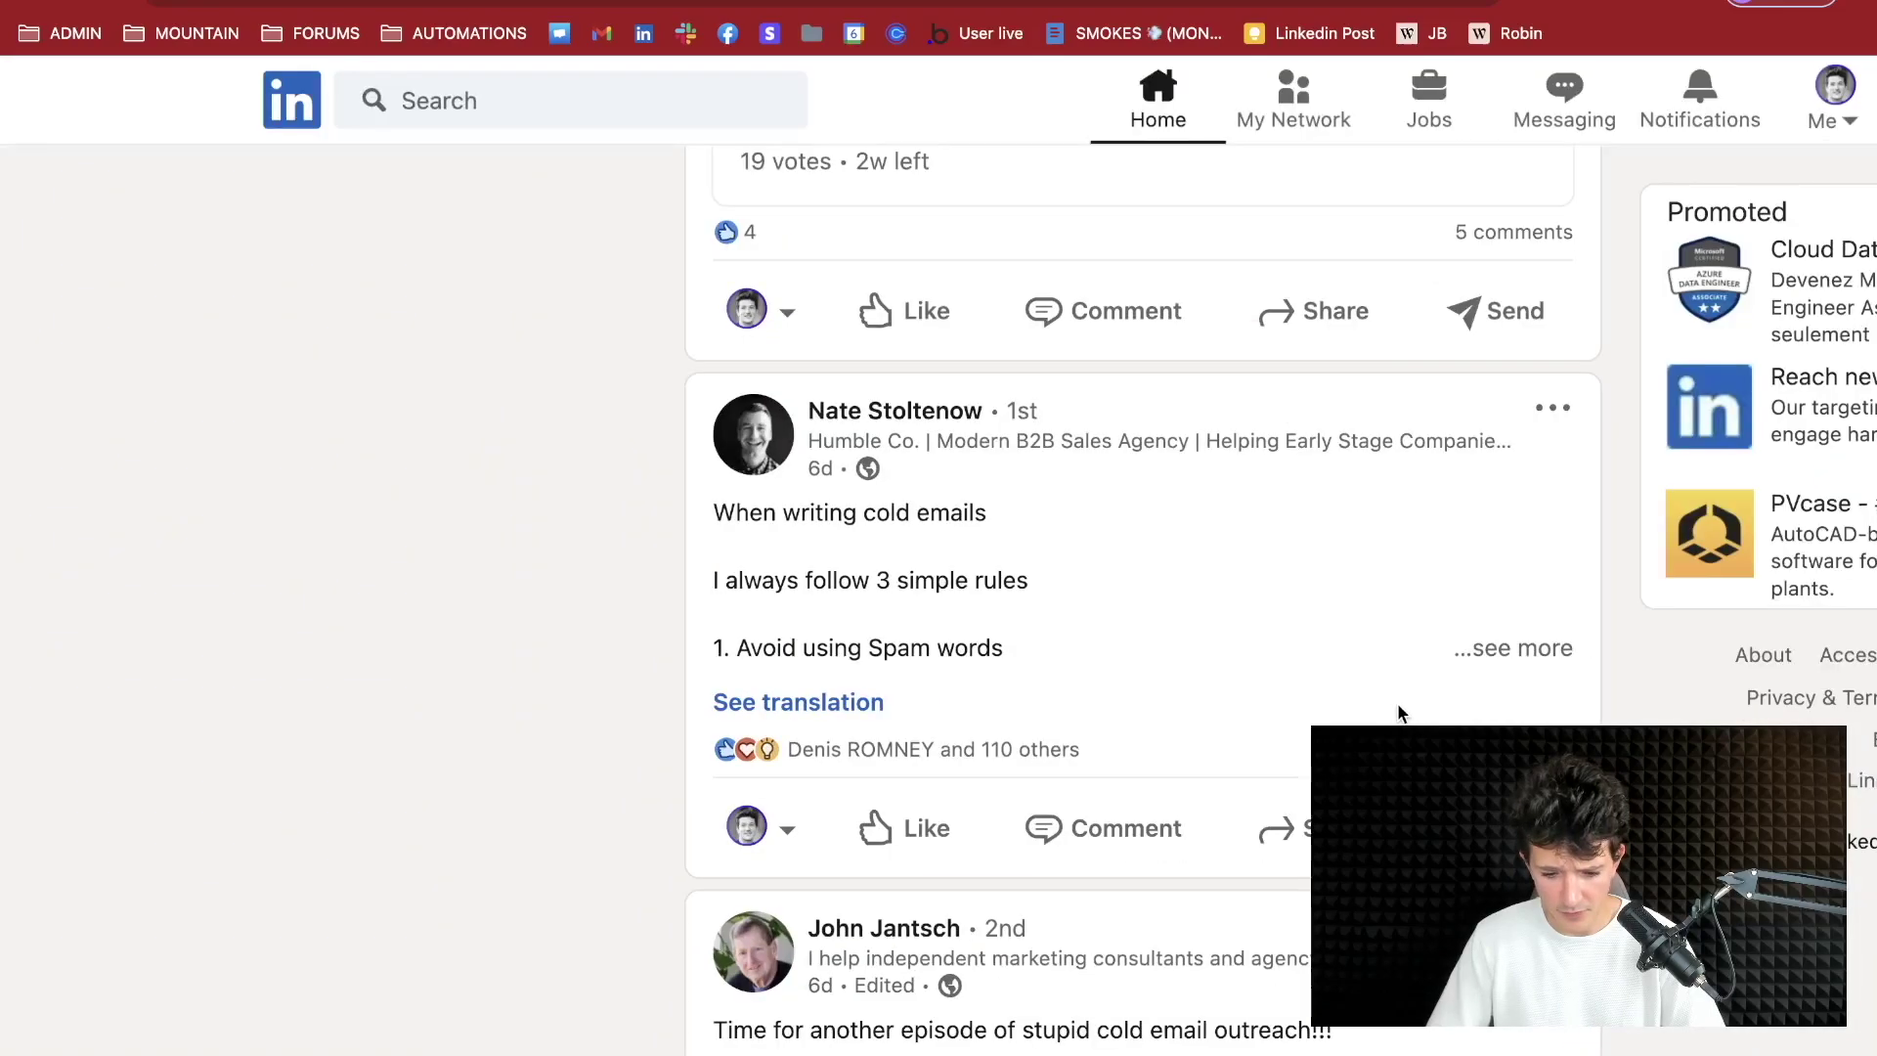
pyautogui.click(1550, 671)
# Read through the cold-email rules post and copy its link to the clipboard
pyautogui.scroll(-5, 1521, 661)
pyautogui.scroll(-9, 1022, 672)
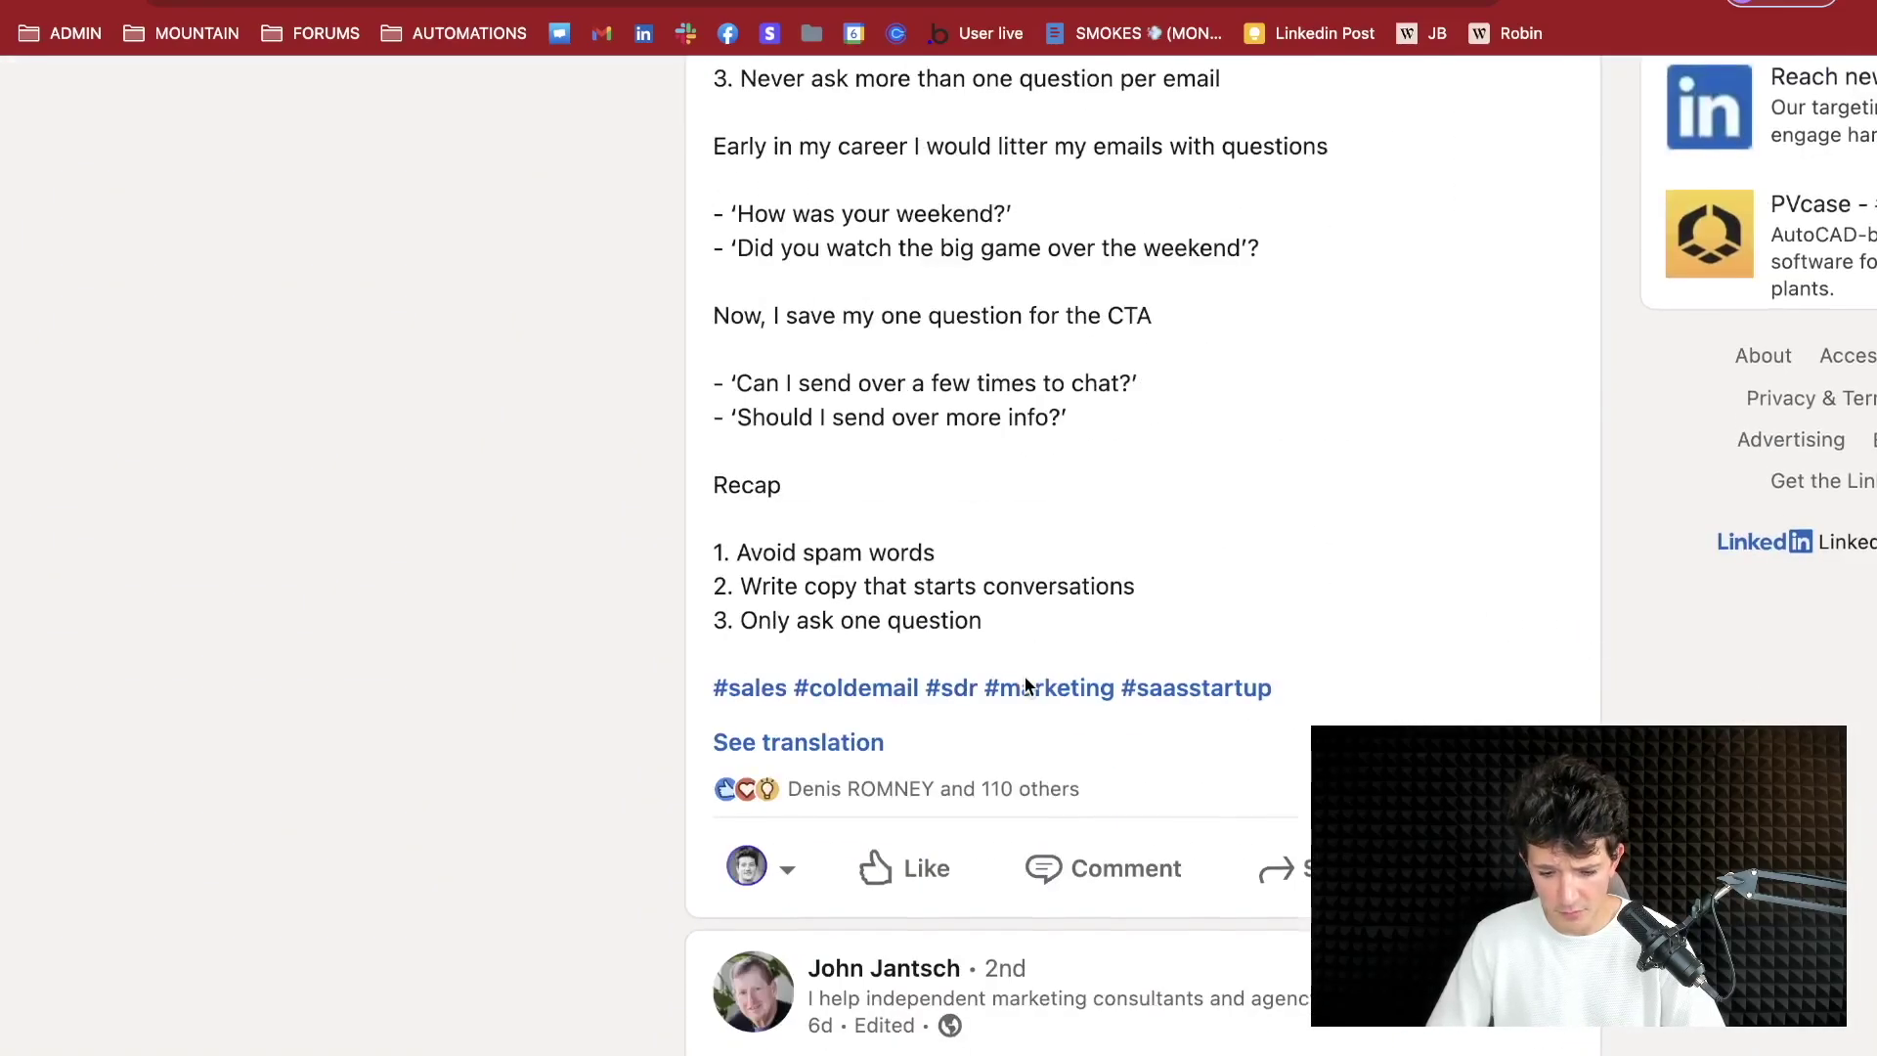
pyautogui.scroll(-12, 1240, 711)
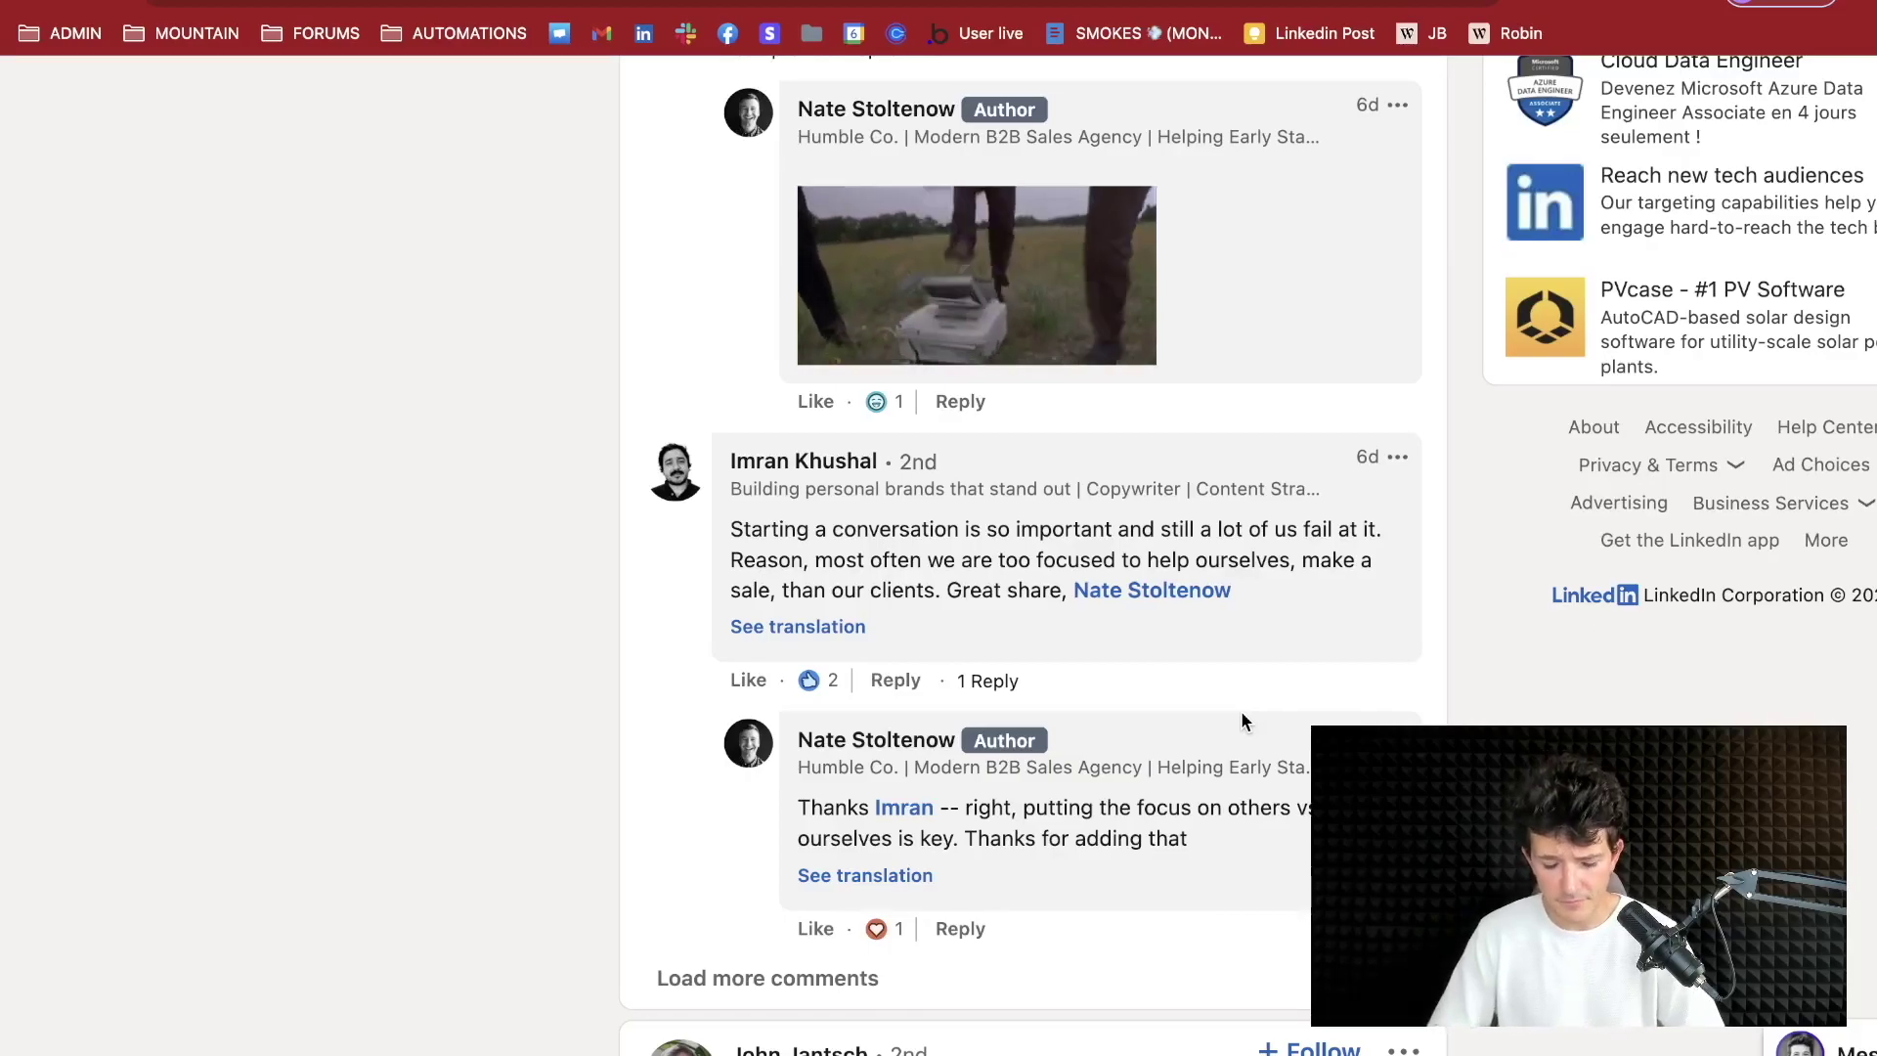
pyautogui.scroll(3, 1218, 688)
pyautogui.scroll(10, 1216, 688)
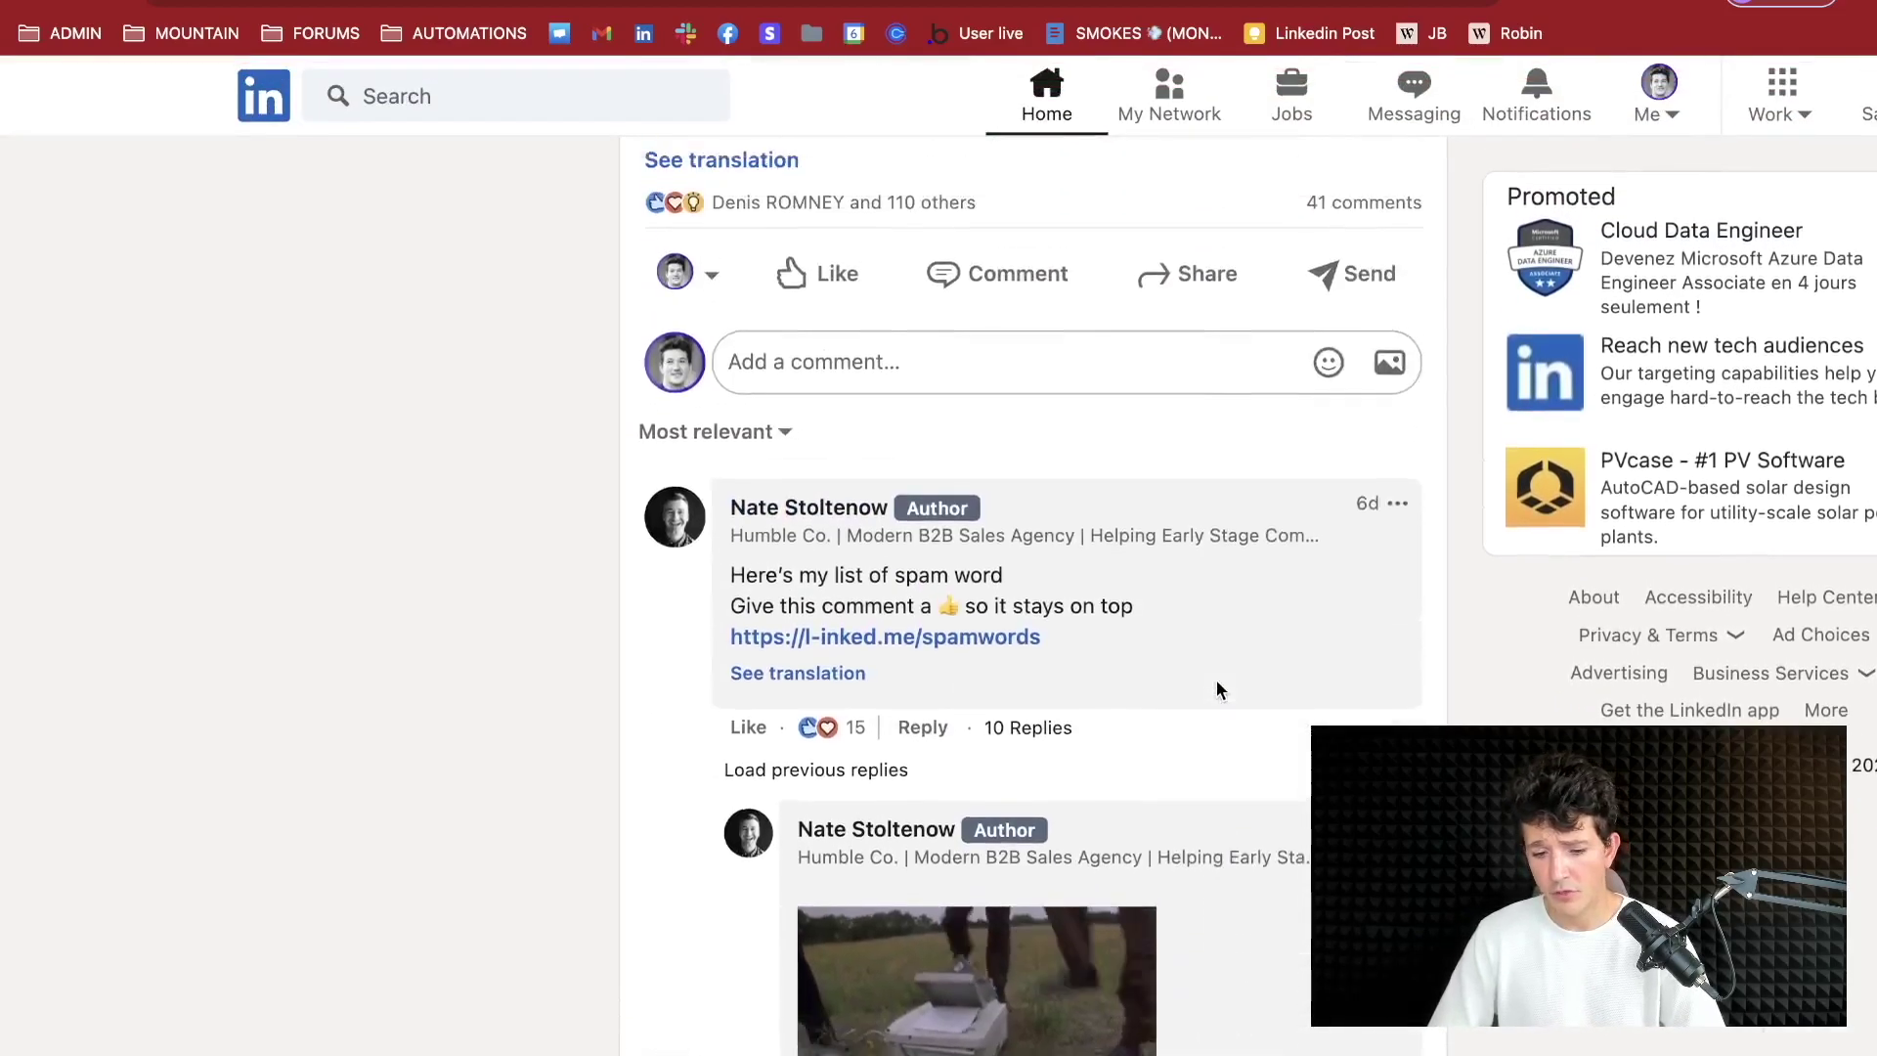
pyautogui.scroll(-1, 1216, 688)
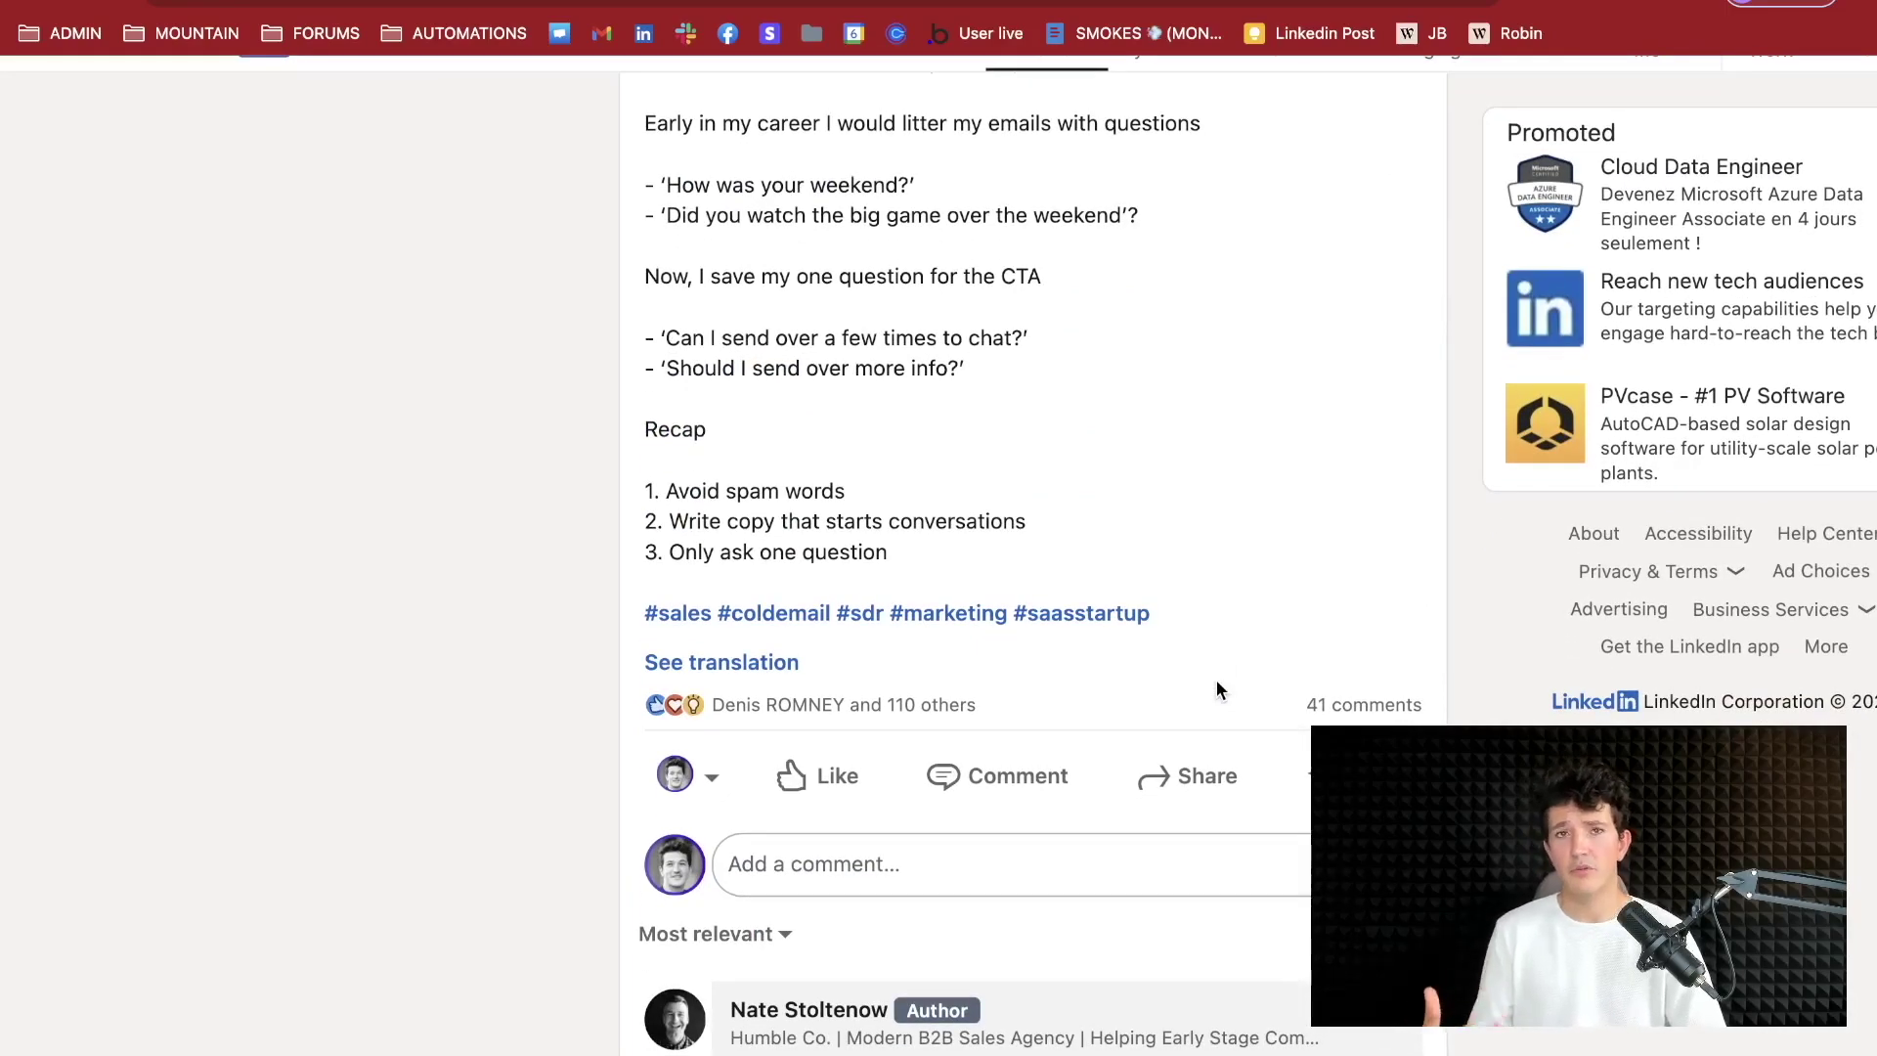
pyautogui.scroll(8, 1216, 688)
pyautogui.scroll(-6, 1216, 688)
pyautogui.scroll(-1, 1216, 688)
pyautogui.scroll(13, 1081, 713)
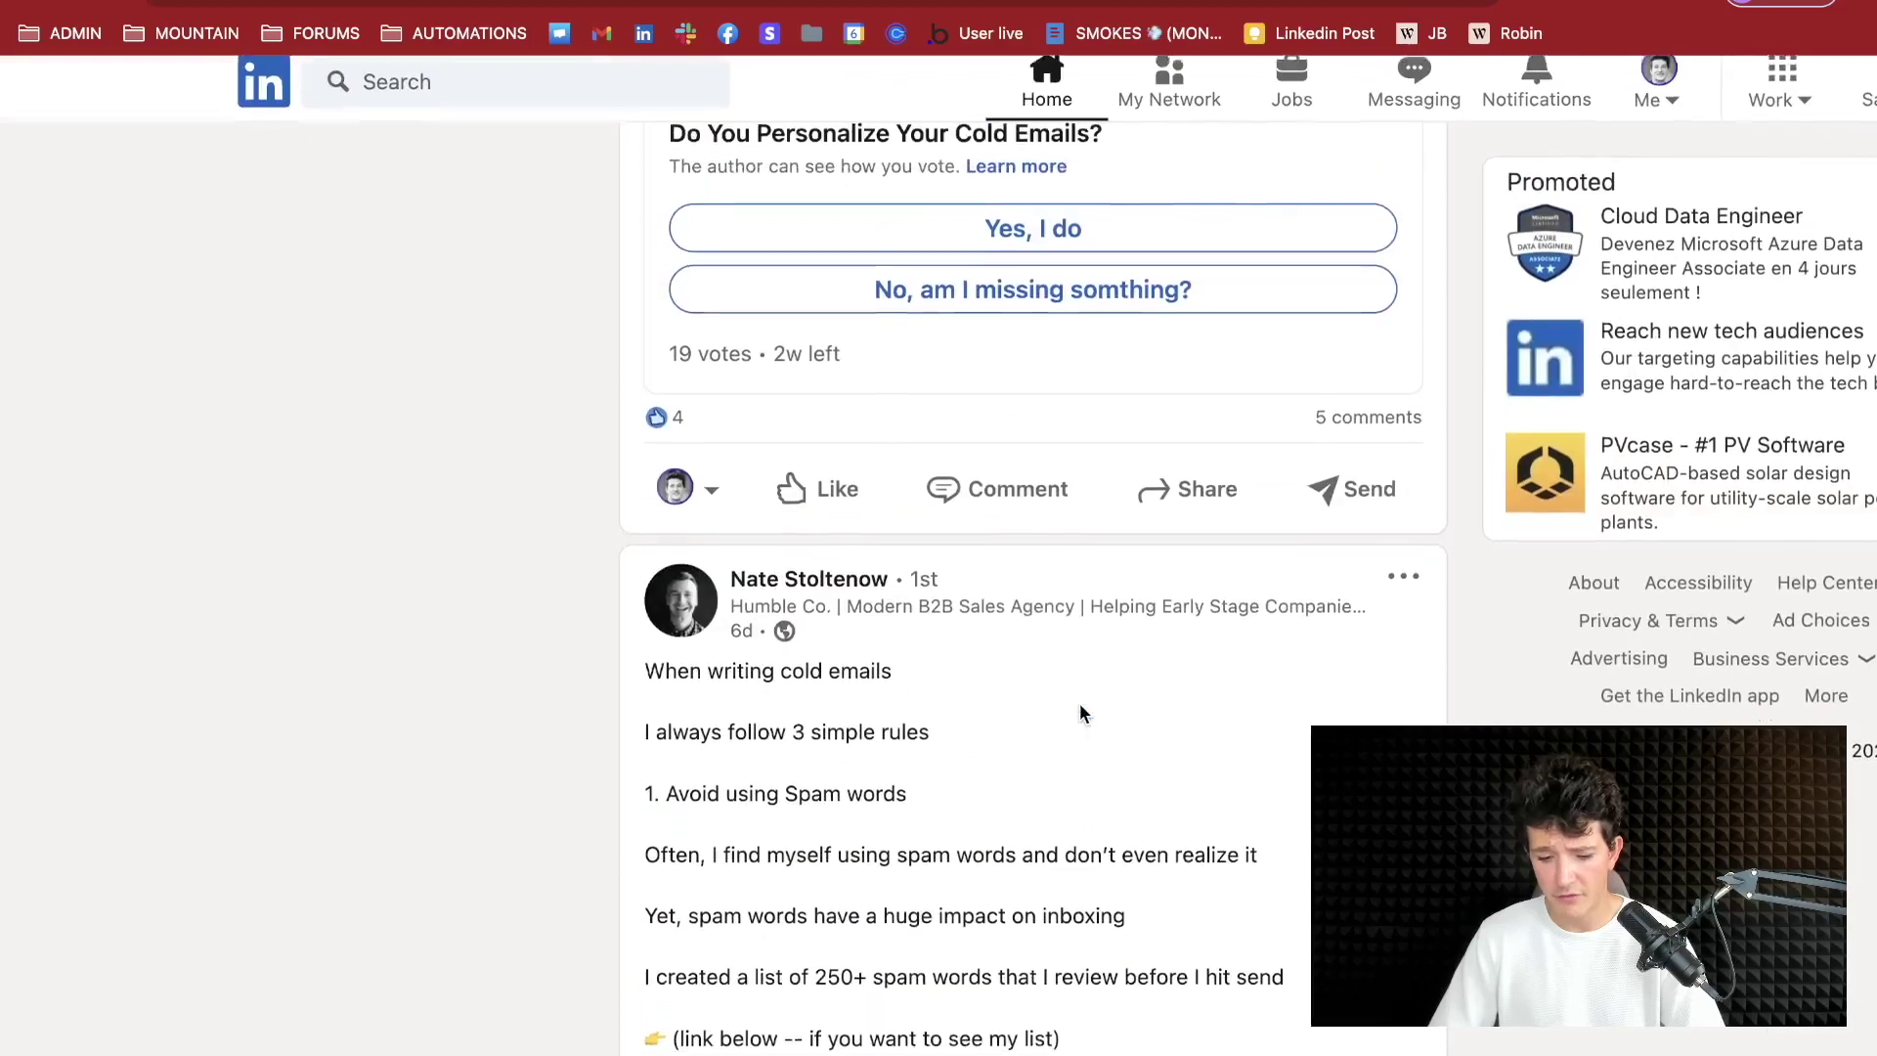
pyautogui.scroll(-2, 1080, 705)
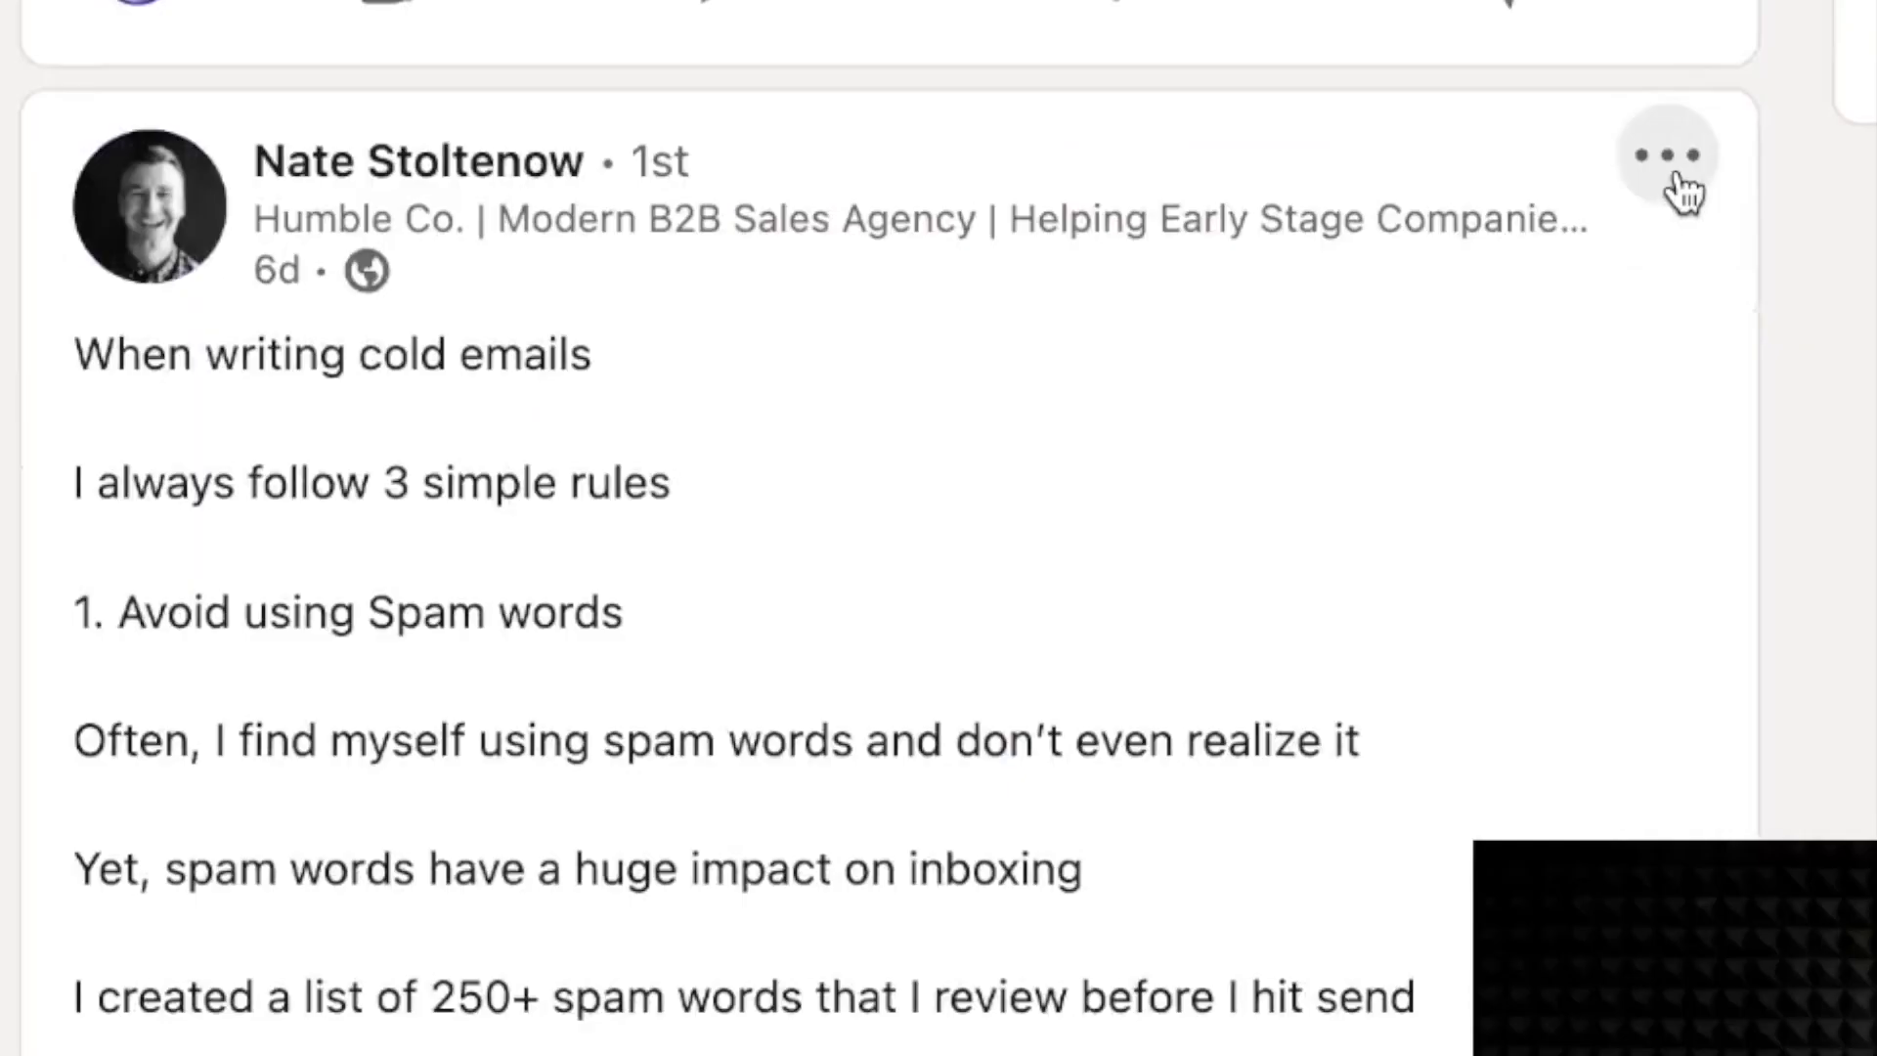
pyautogui.click(1405, 401)
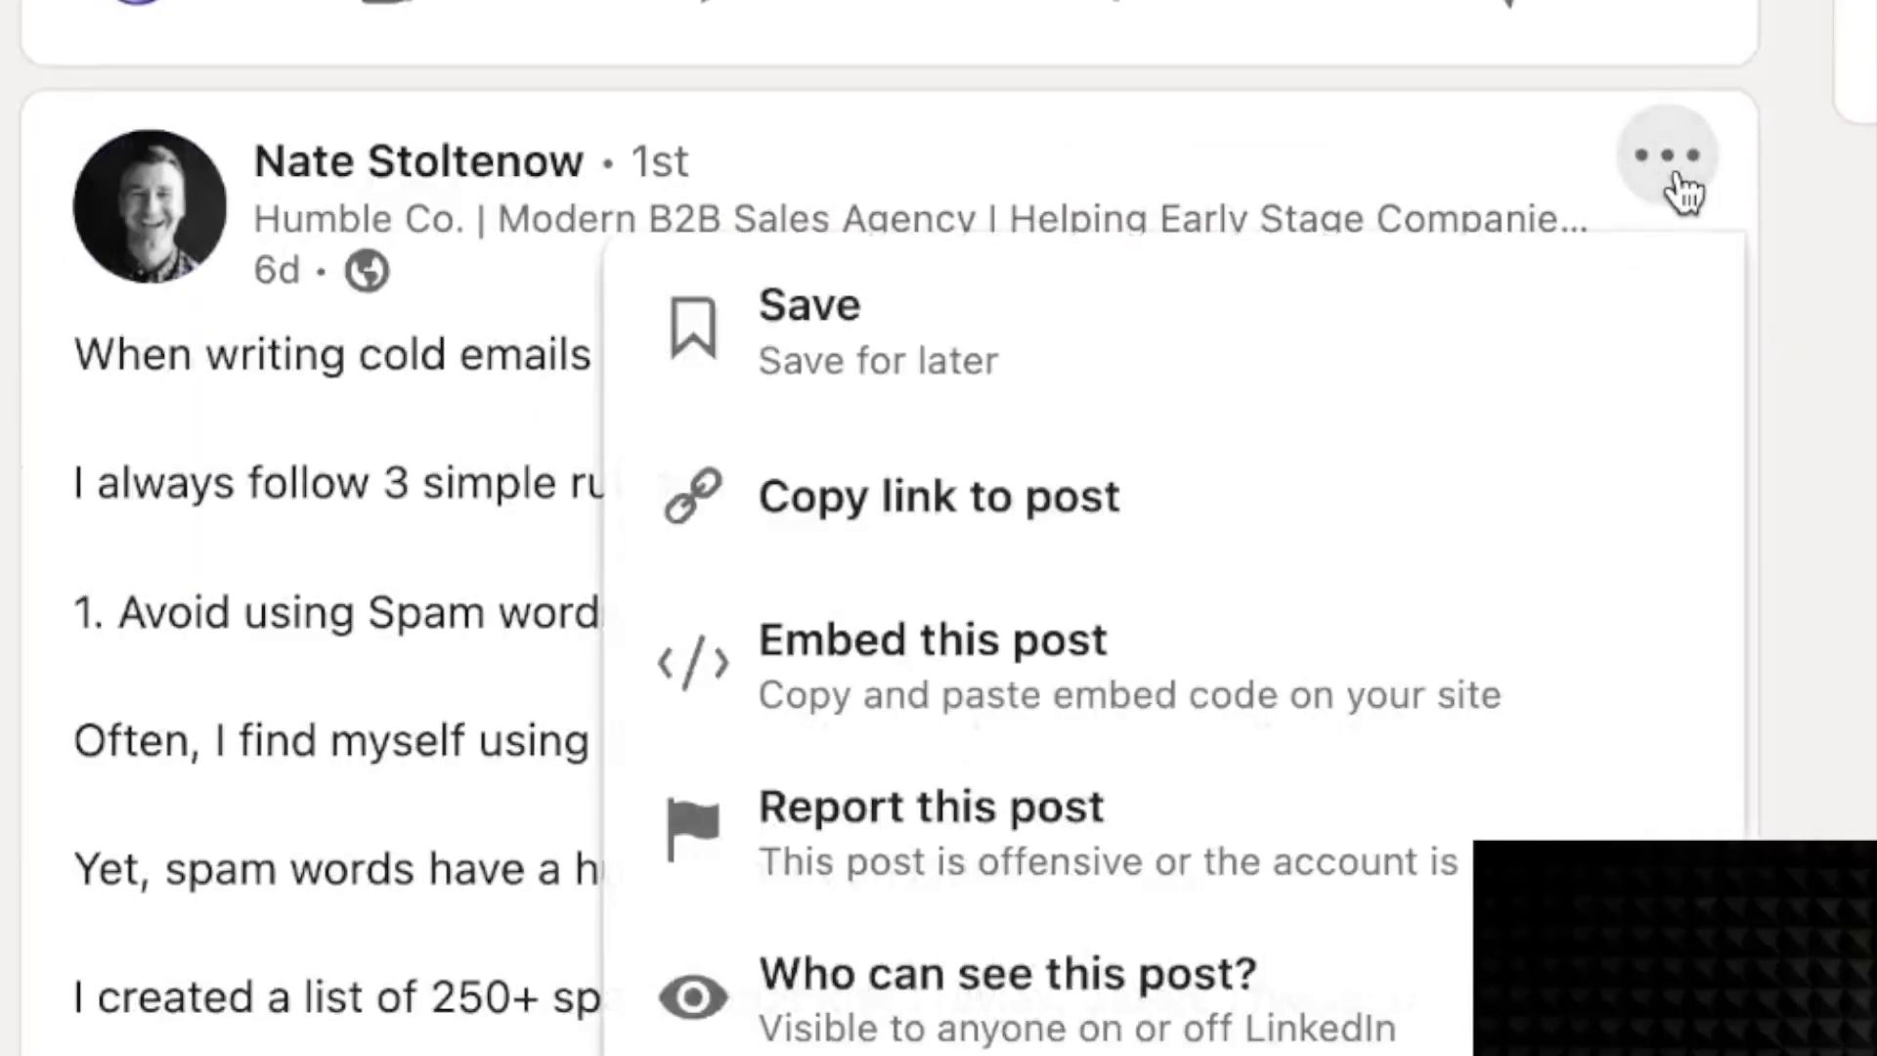
pyautogui.click(1137, 515)
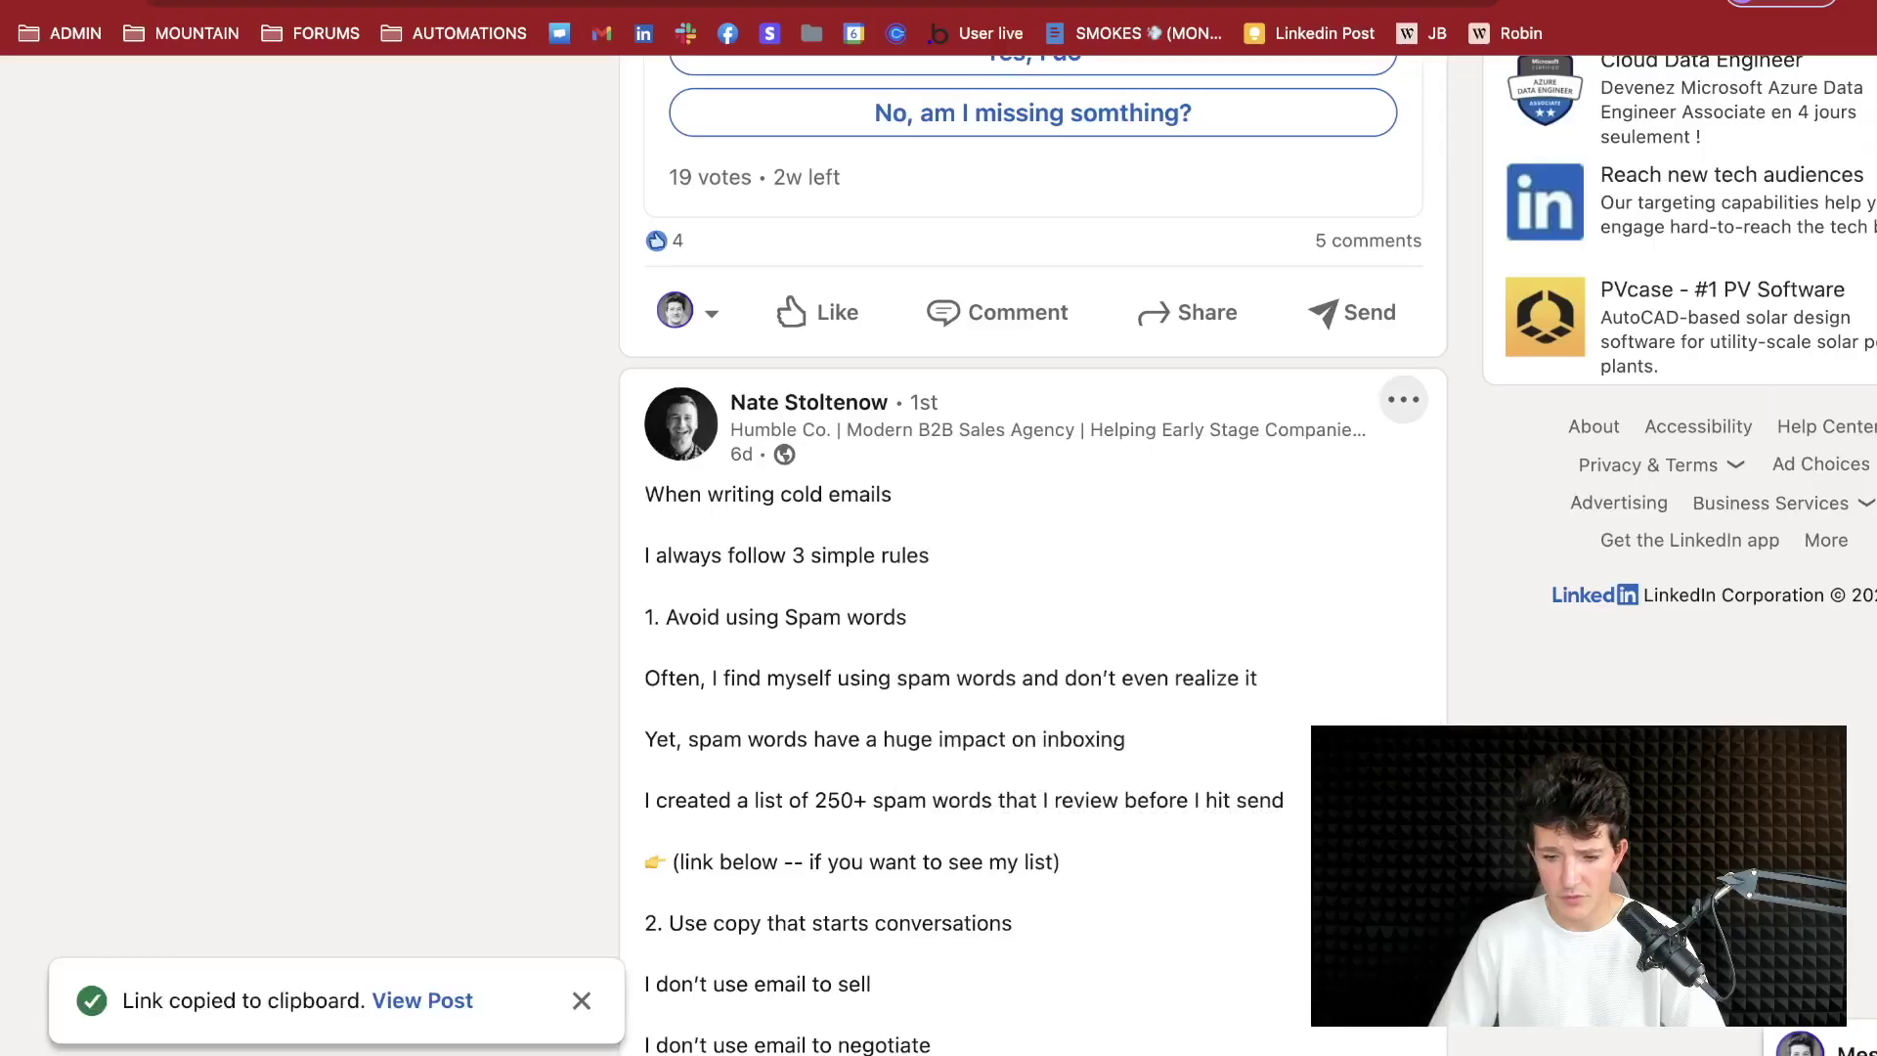
# In a new tab, search Google for phantombuster and open the PhantomBuster website
pyautogui.press('super+t')
pyautogui.write('phantombuster limit')
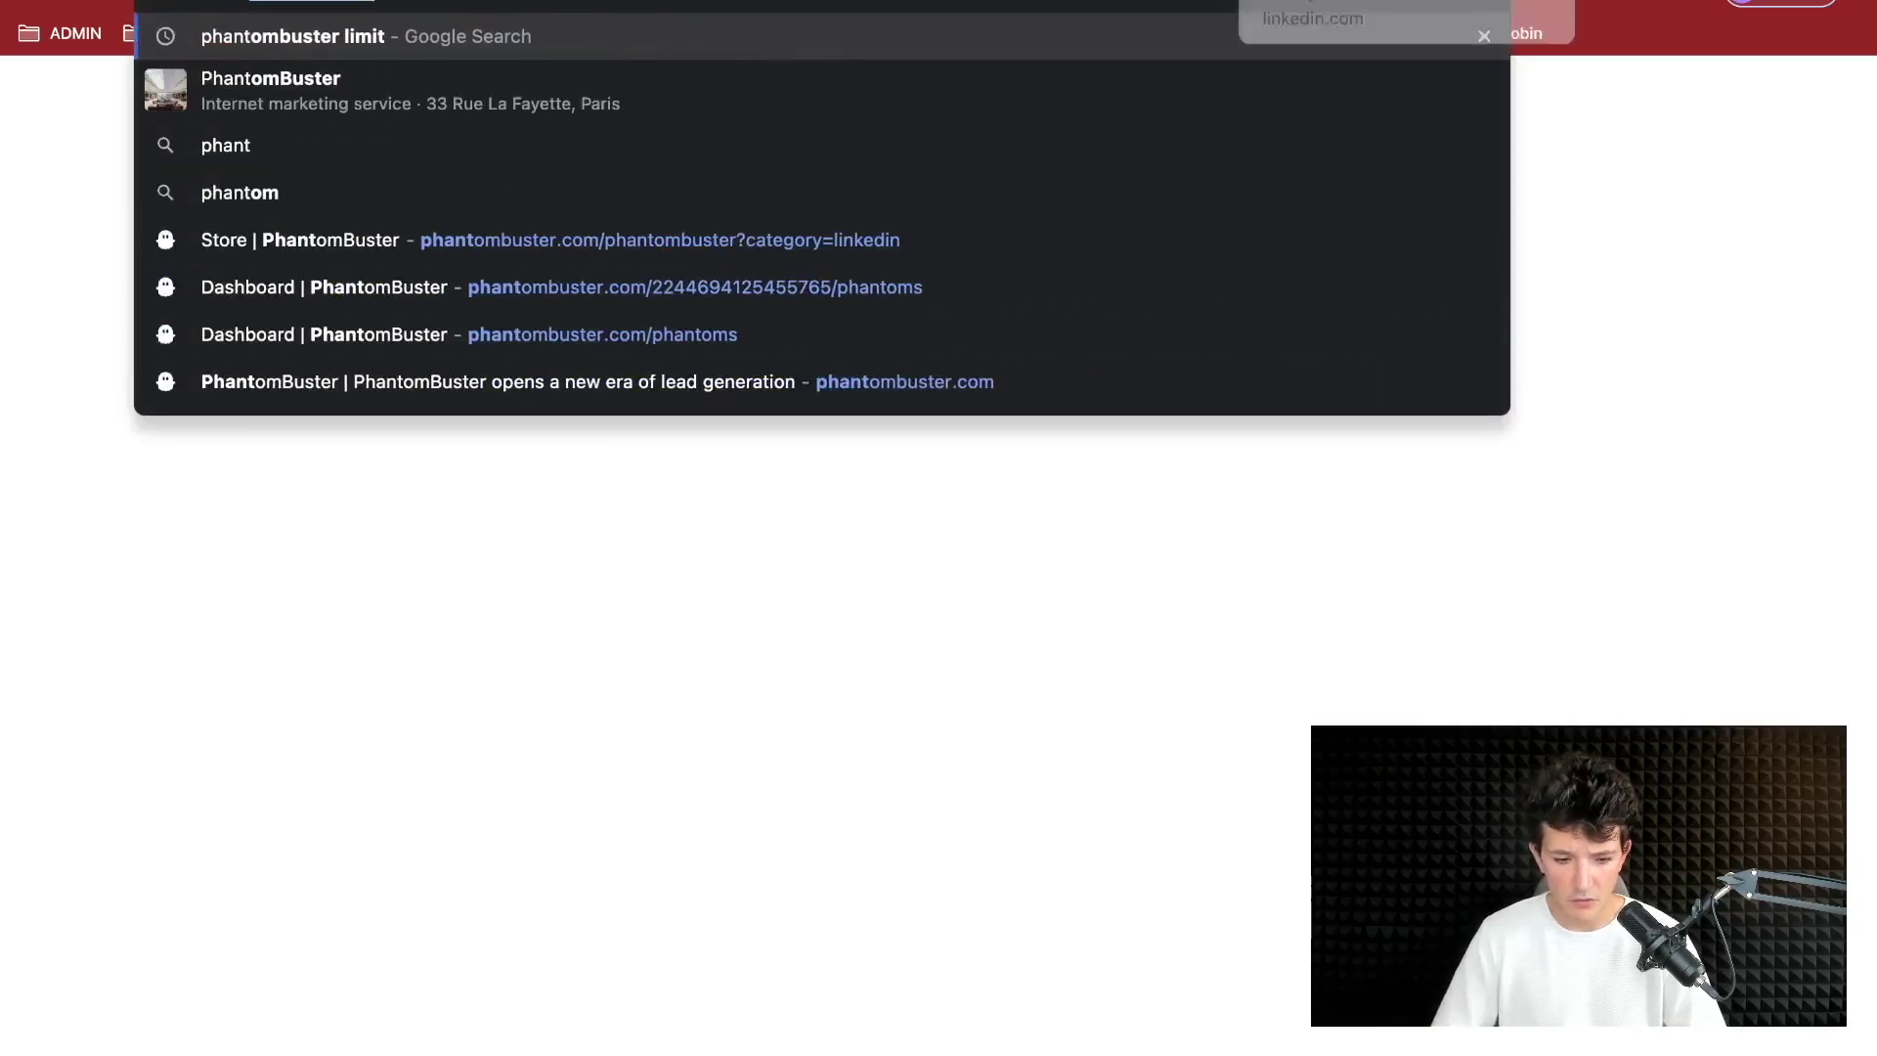
pyautogui.press('BackSpace')
pyautogui.press('BackSpace')
pyautogui.press('BackSpace')
pyautogui.press('BackSpace')
pyautogui.press('BackSpace')
pyautogui.press('BackSpace')
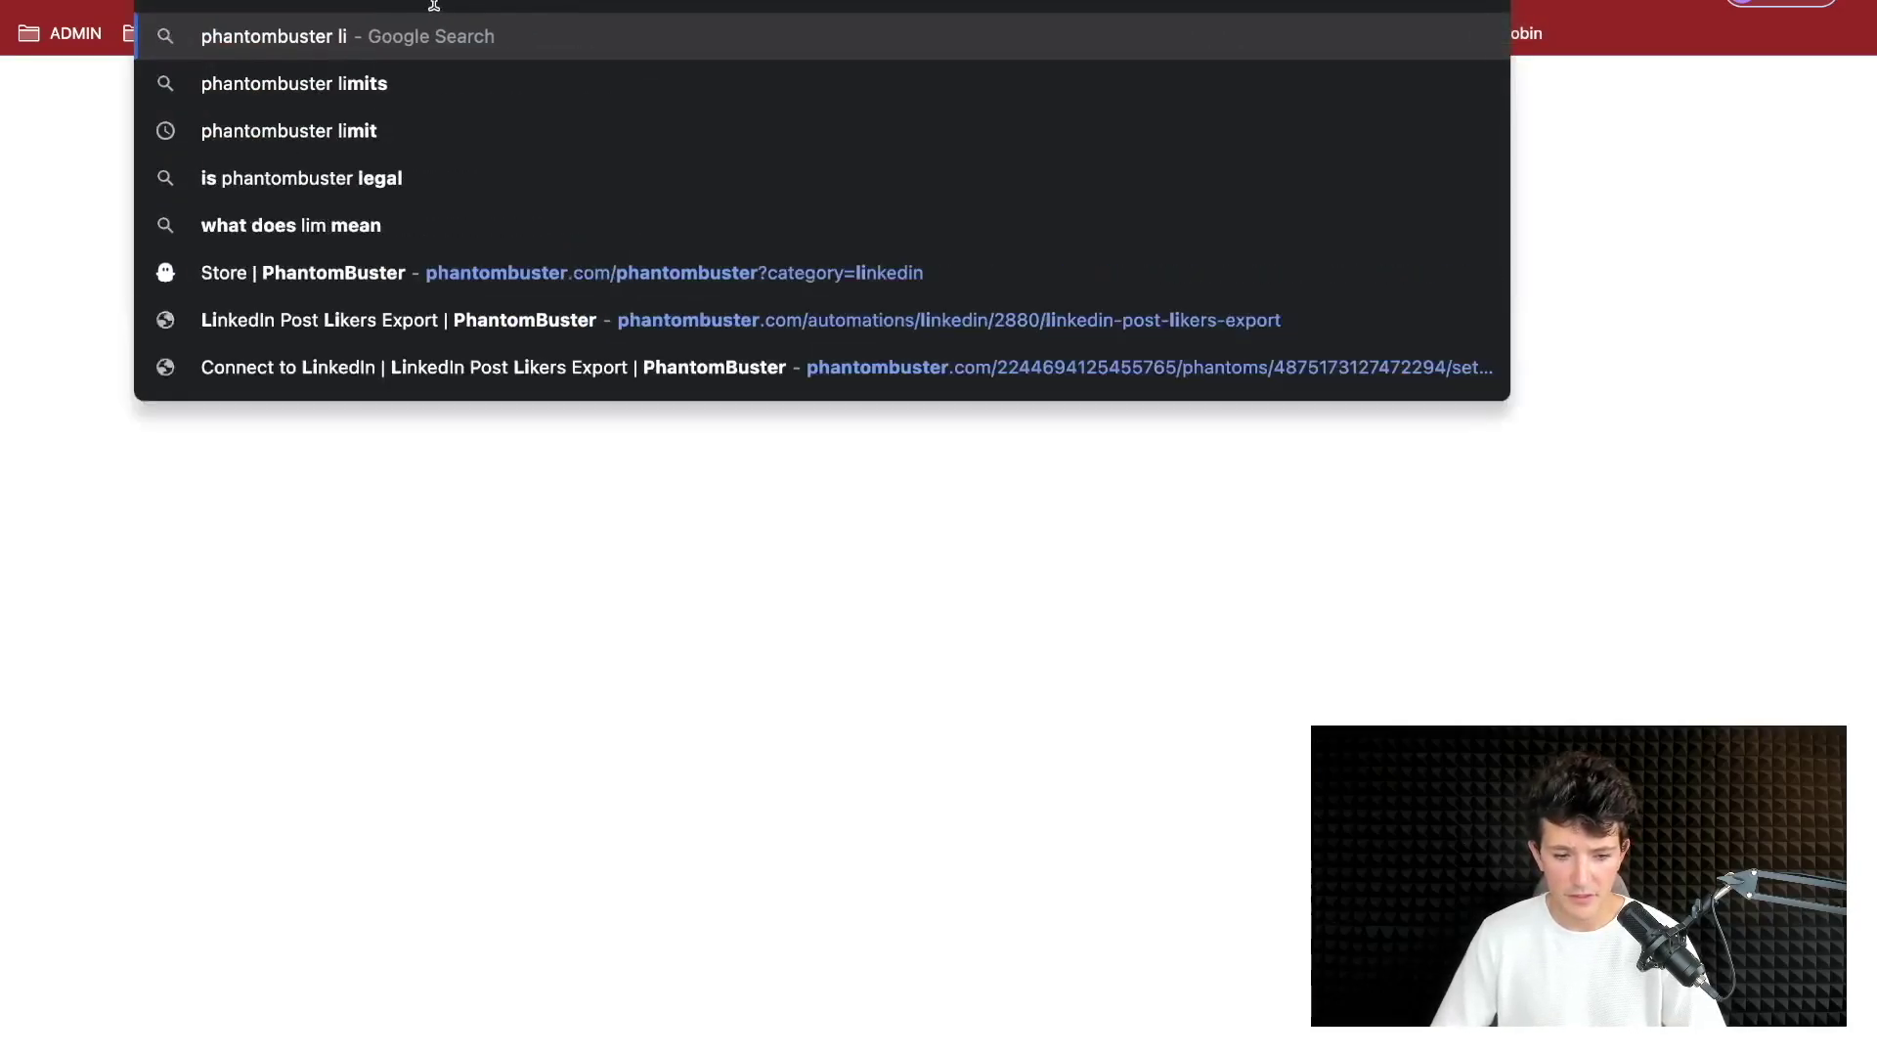
pyautogui.press('Return')
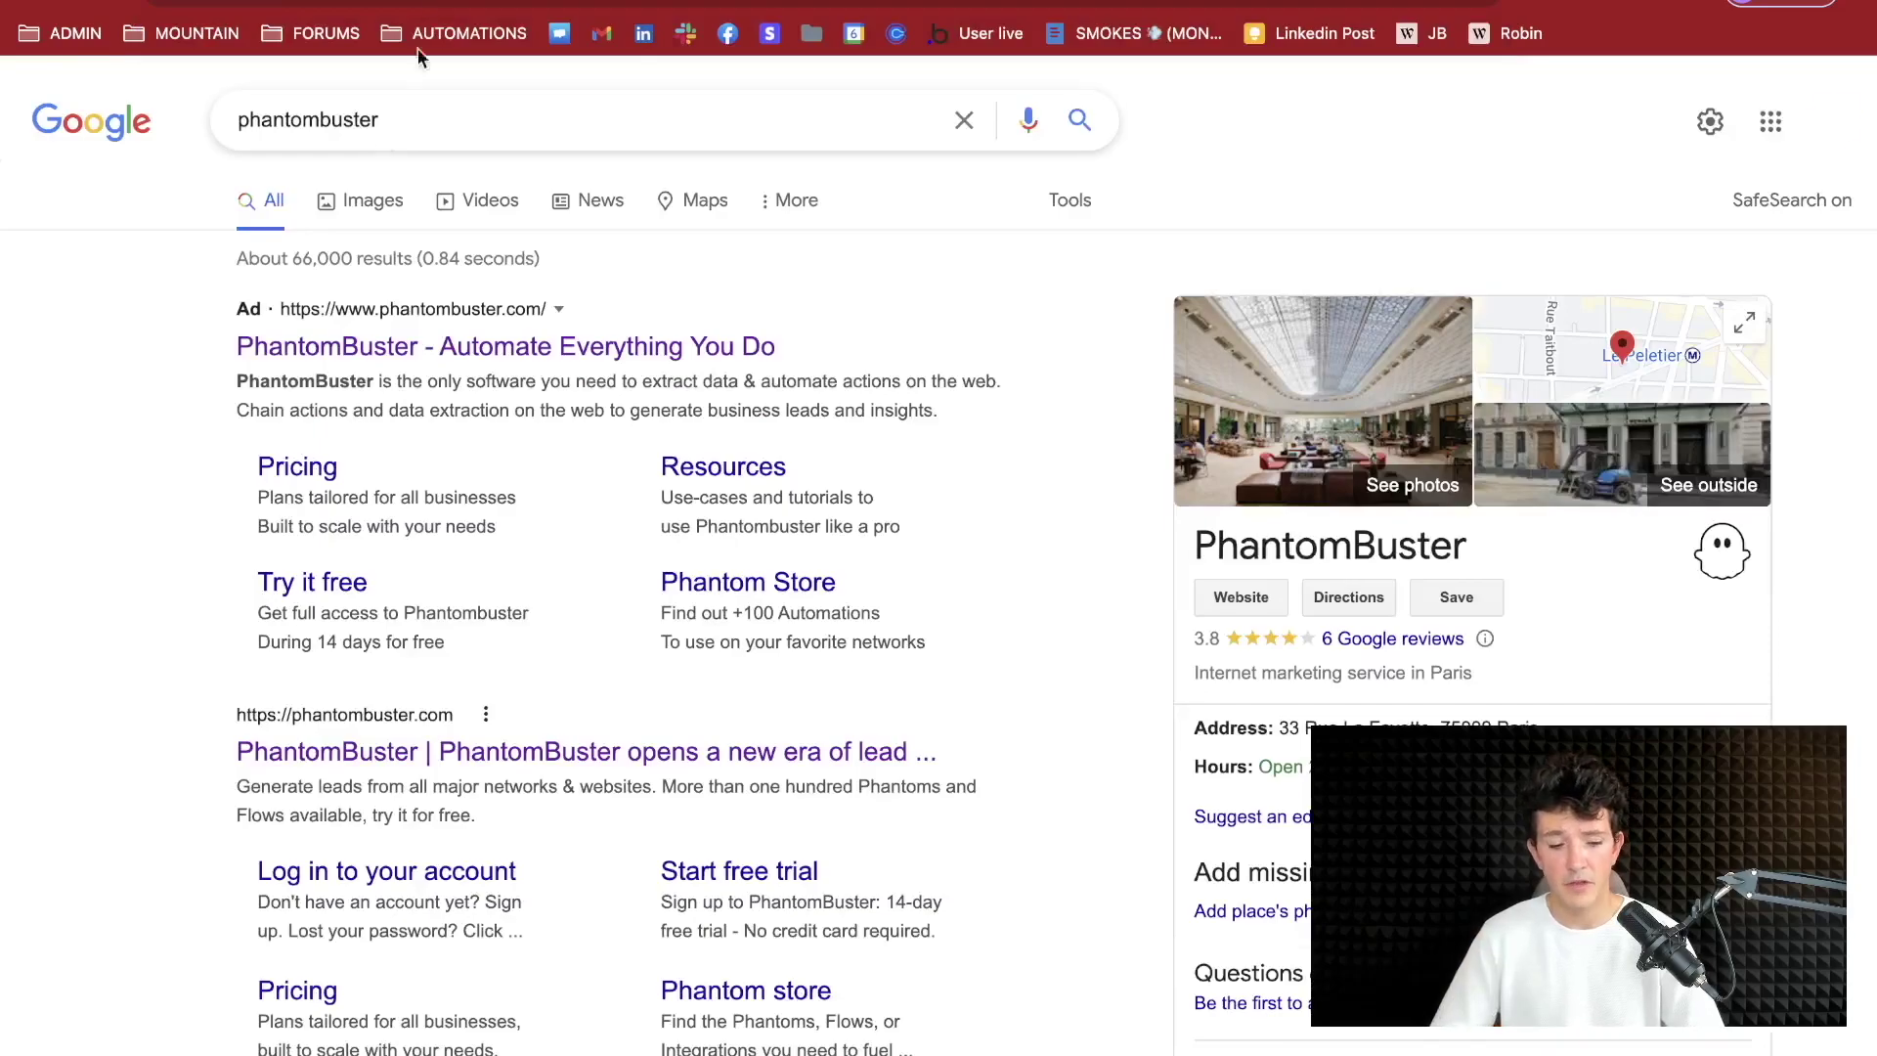
pyautogui.click(387, 749)
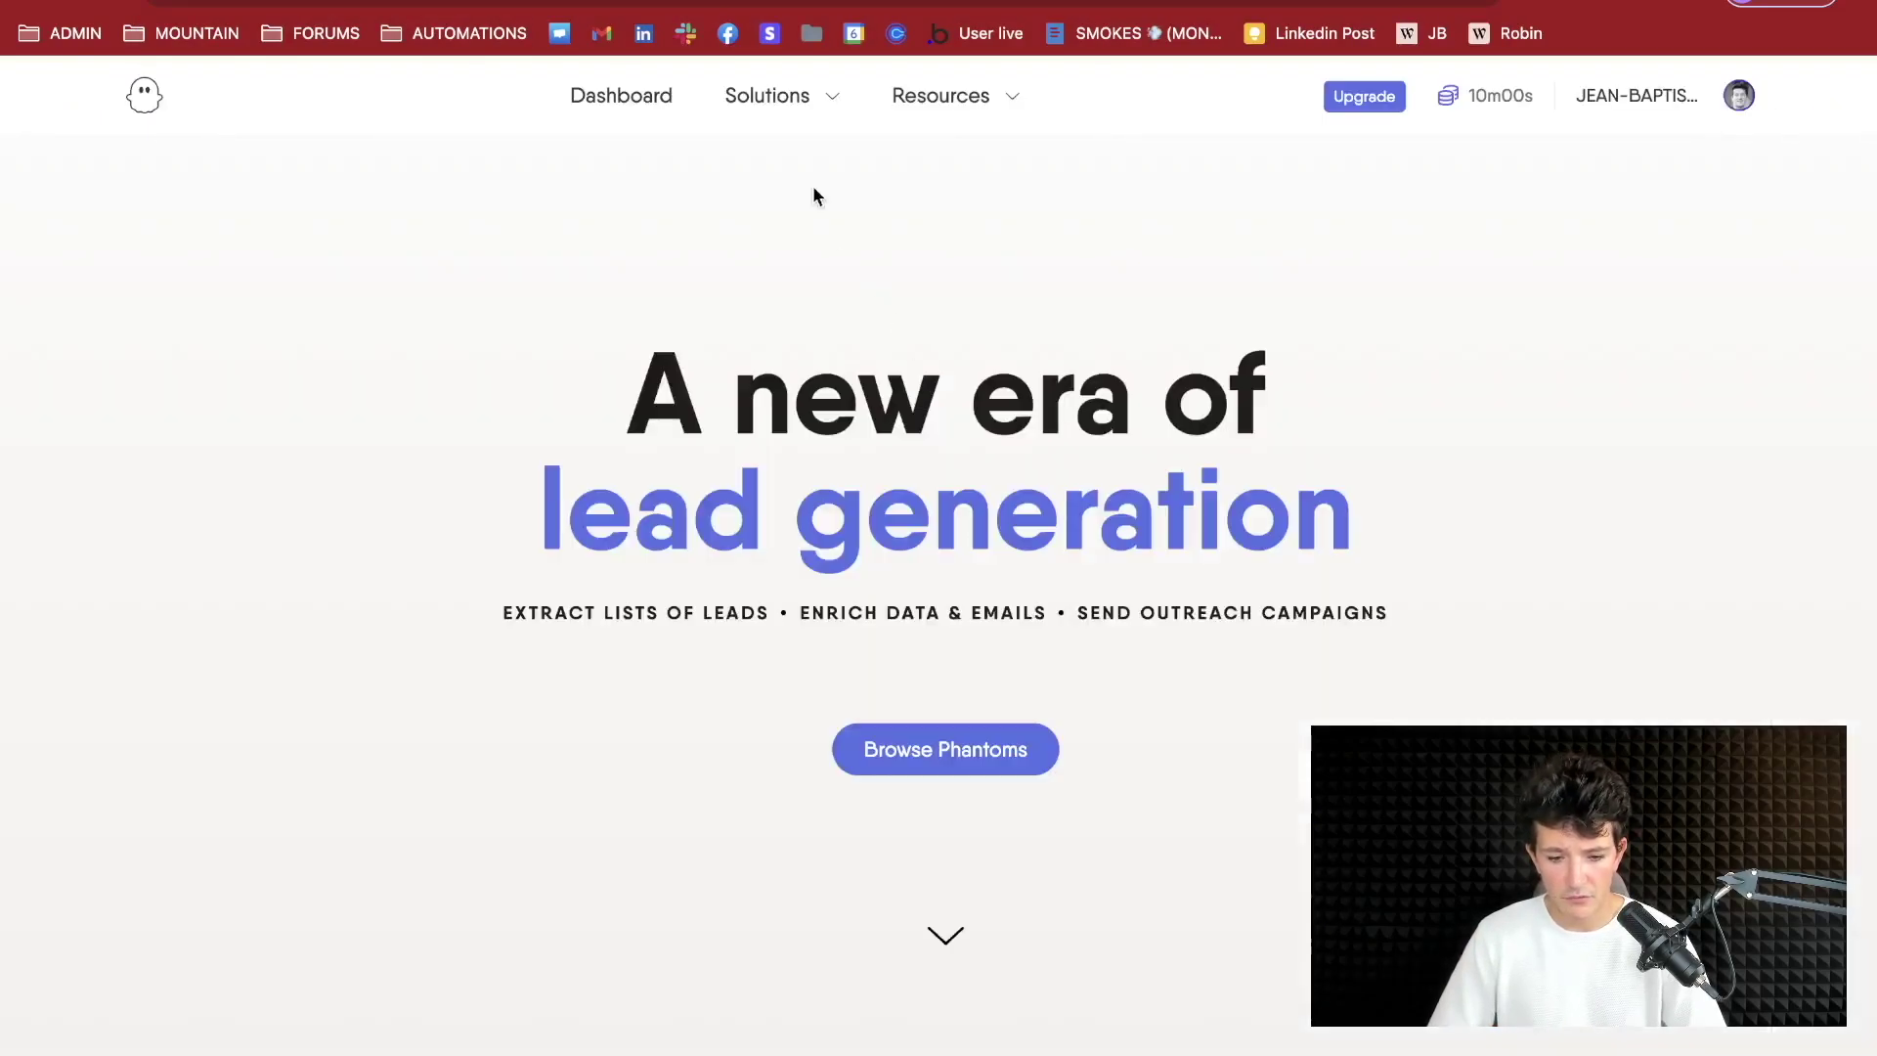
# Search the LinkedIn phantoms for 'pos' and start using LinkedIn Post Likers Export
pyautogui.moveTo(795, 109)
pyautogui.click(807, 360)
pyautogui.click(284, 269)
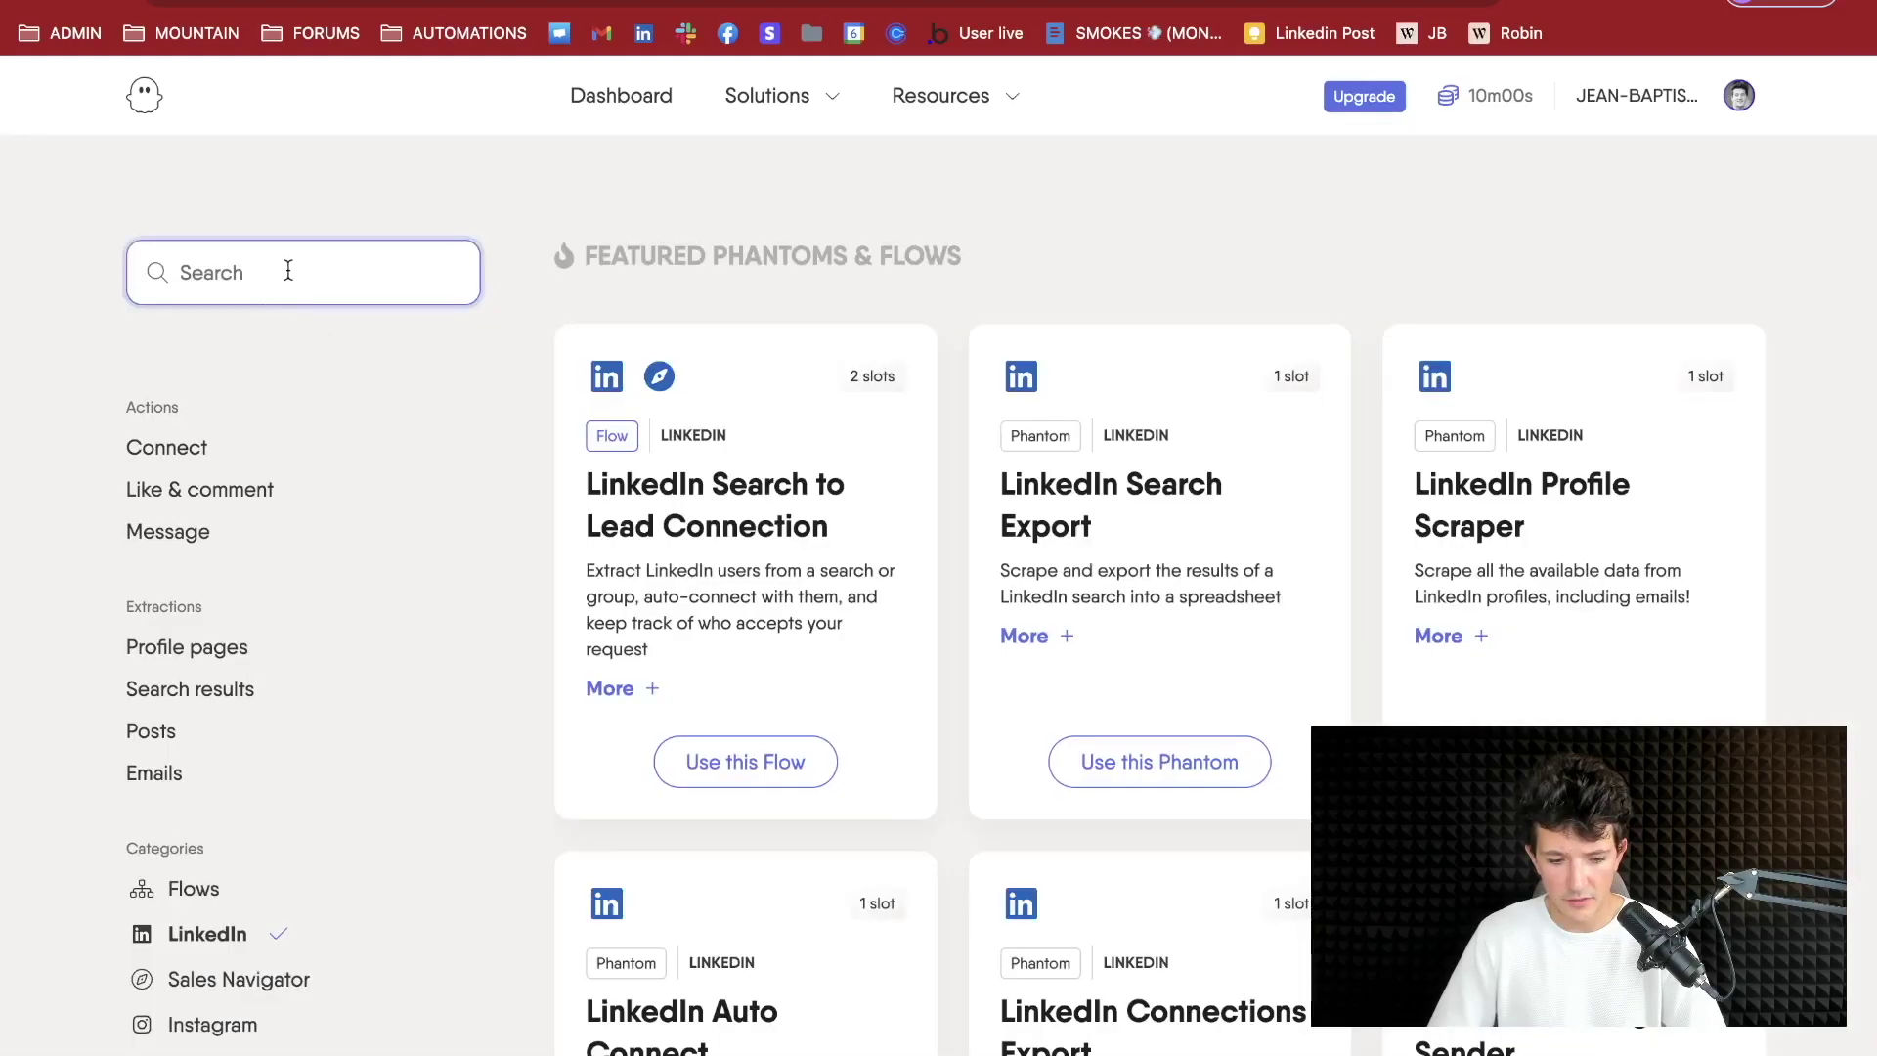
pyautogui.write('post')
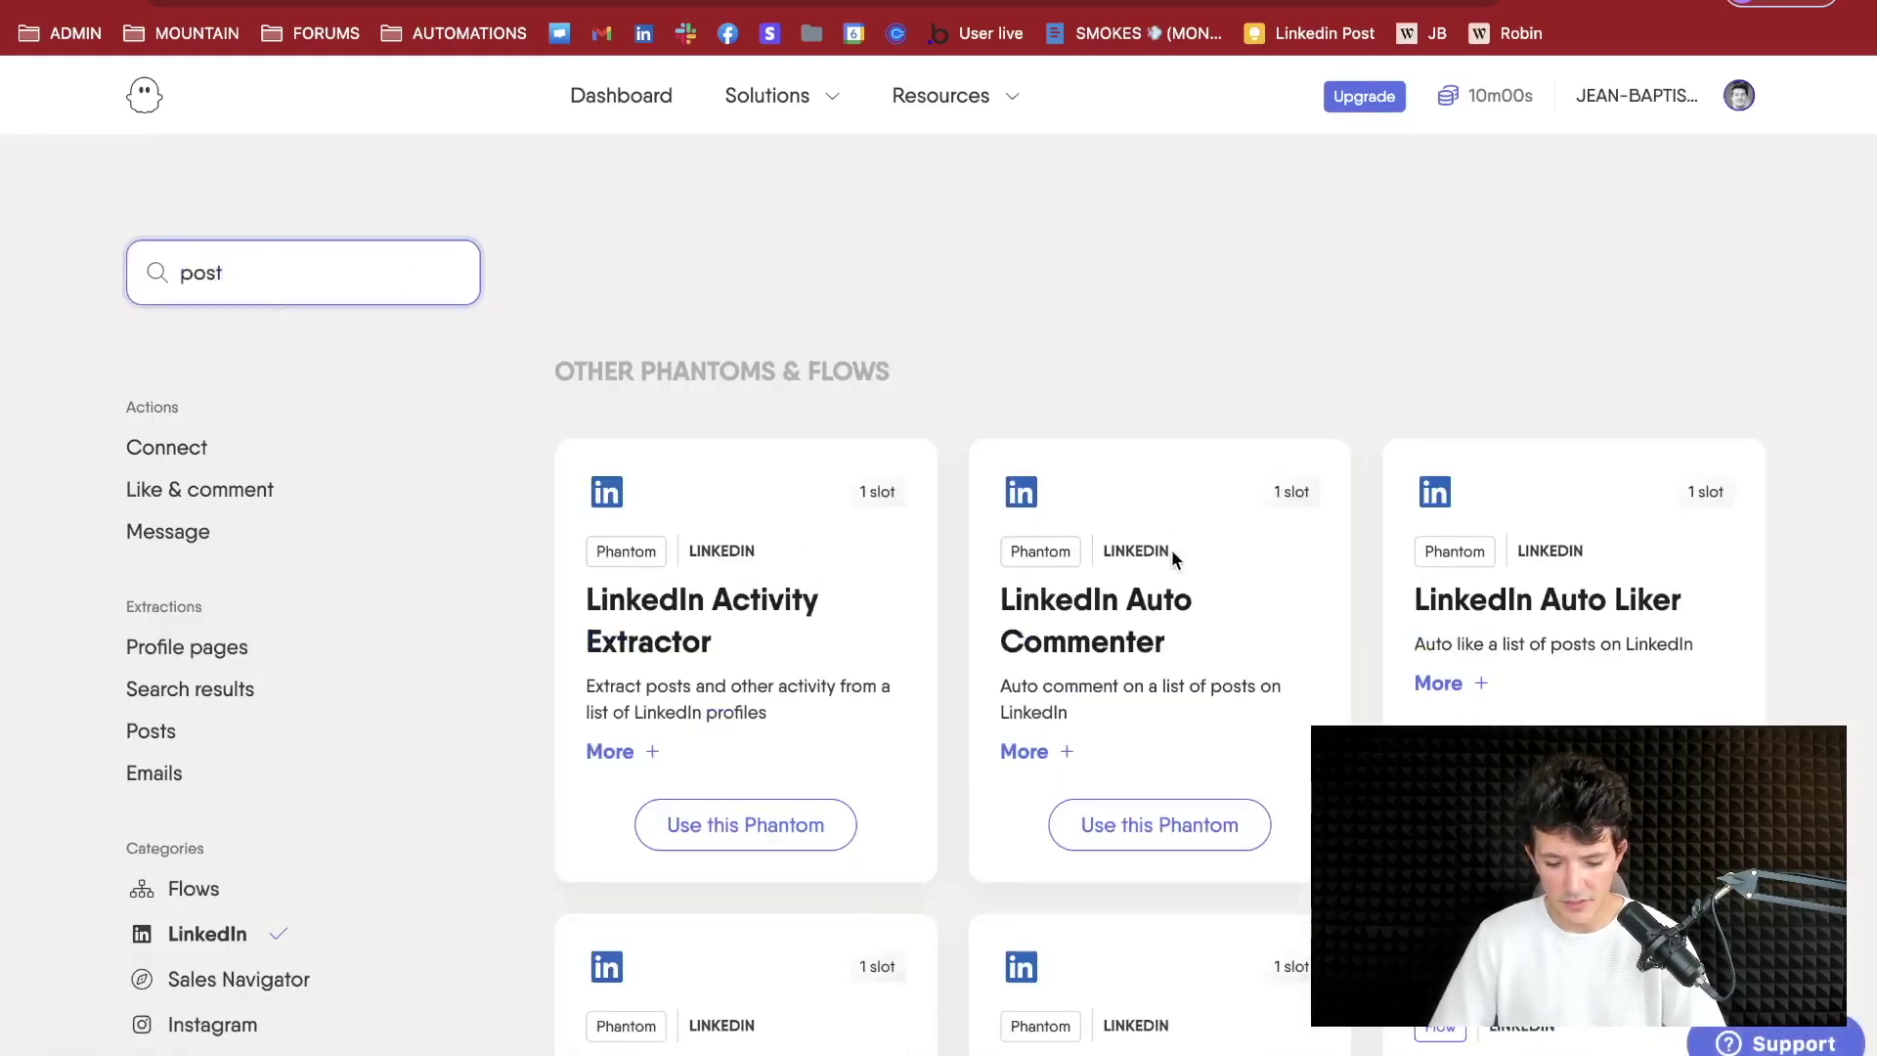
pyautogui.scroll(-8, 1173, 554)
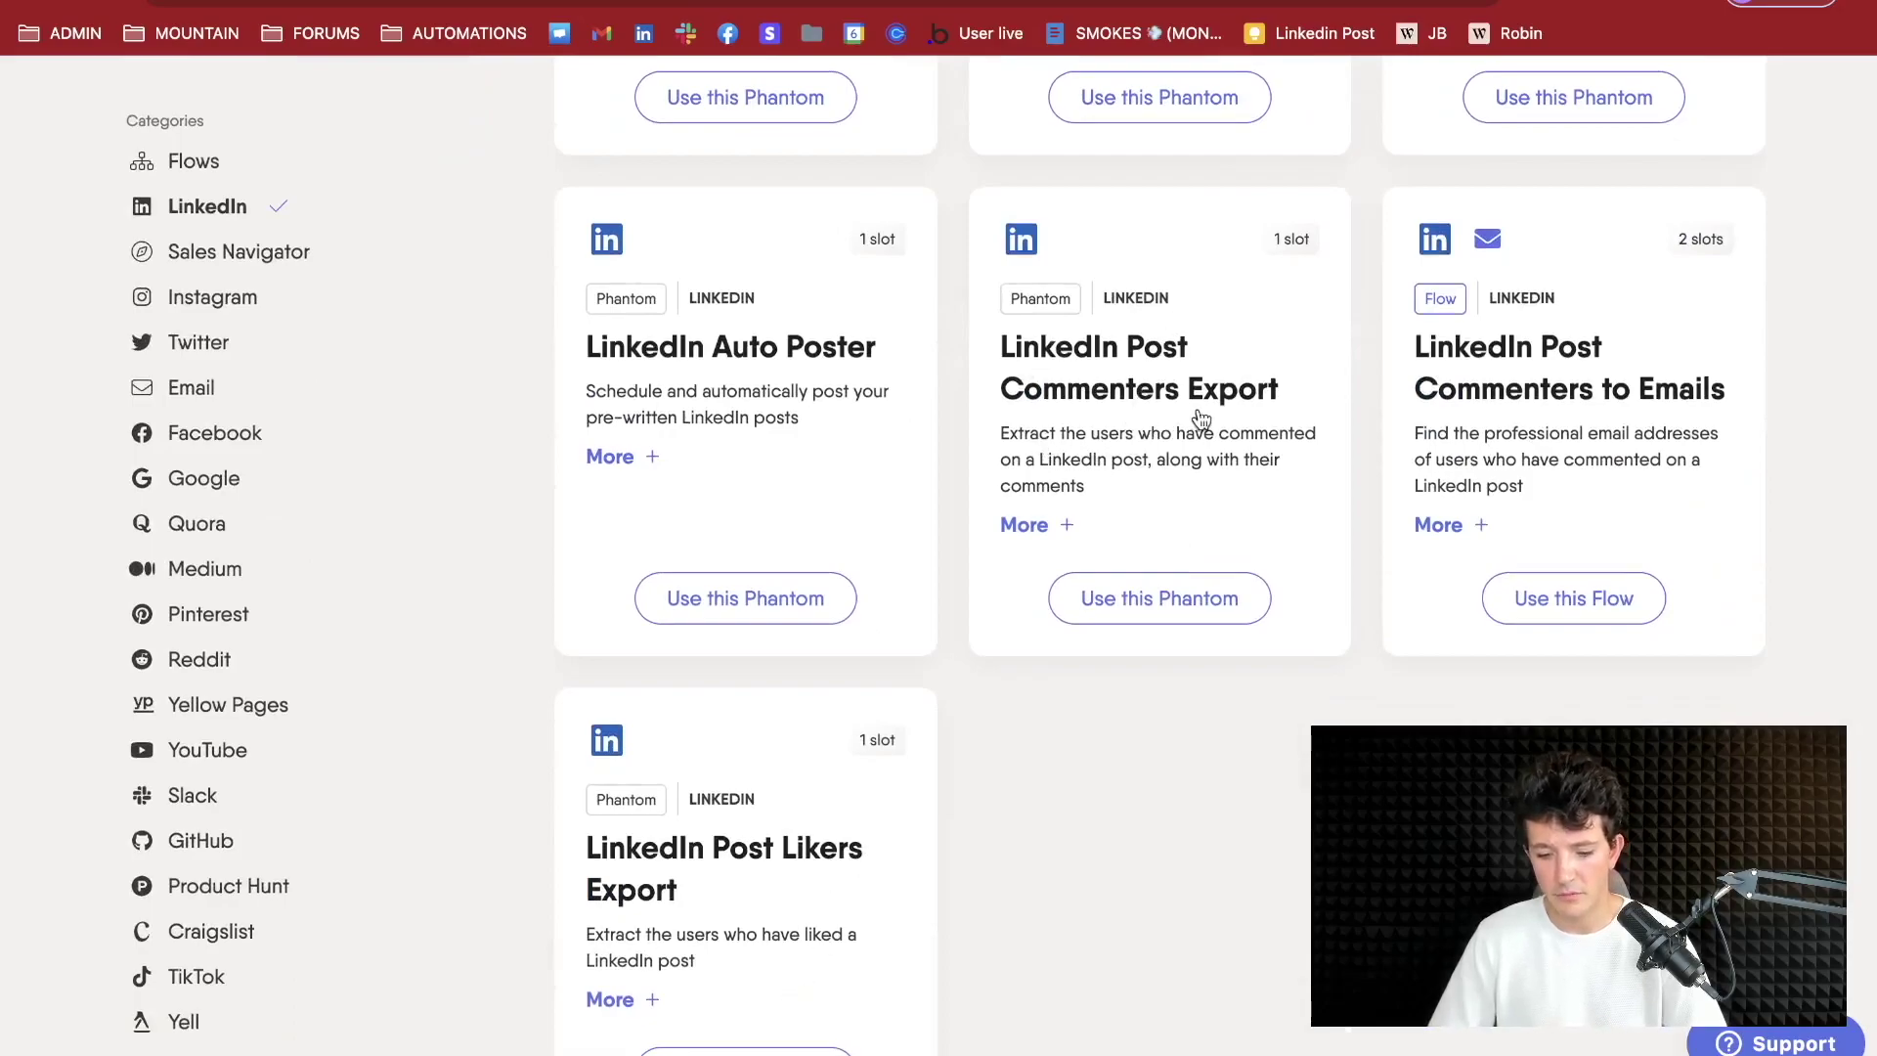
pyautogui.scroll(-3, 1204, 422)
pyautogui.scroll(2, 1140, 537)
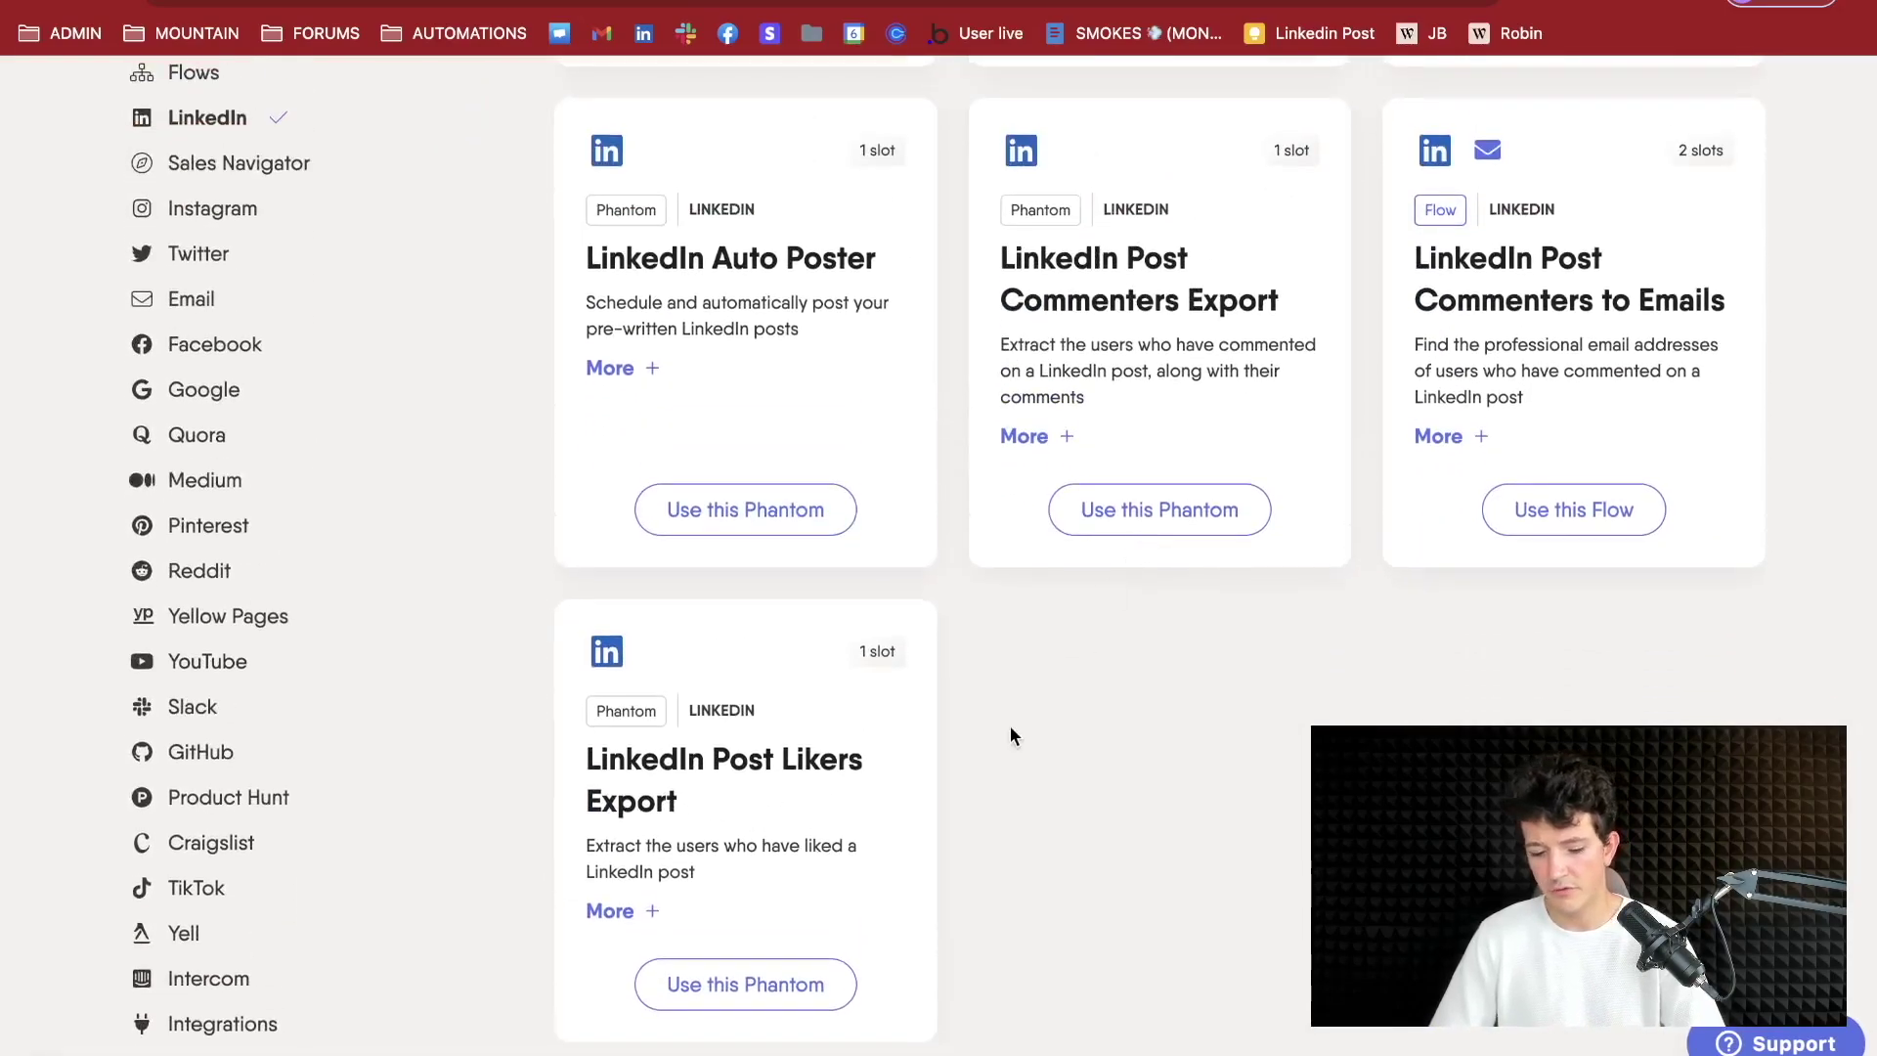
pyautogui.scroll(-1, 997, 724)
pyautogui.click(743, 715)
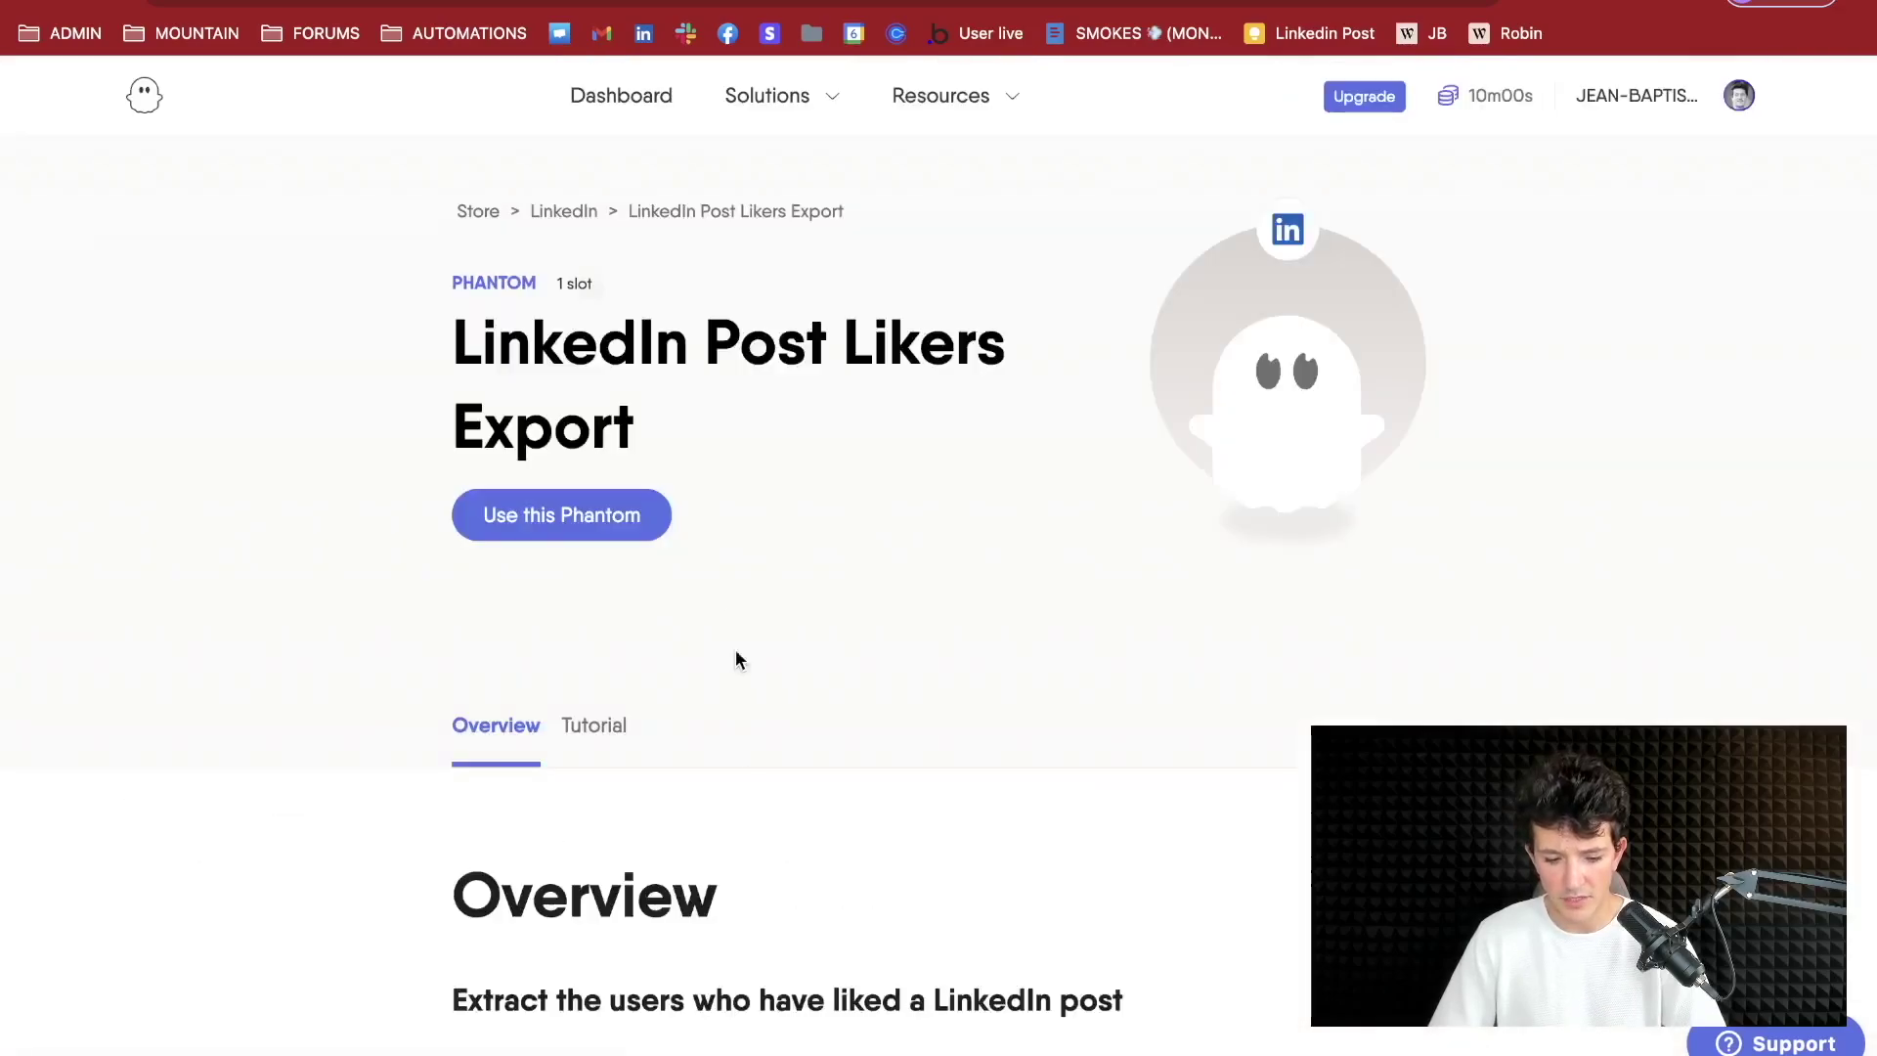
pyautogui.click(612, 529)
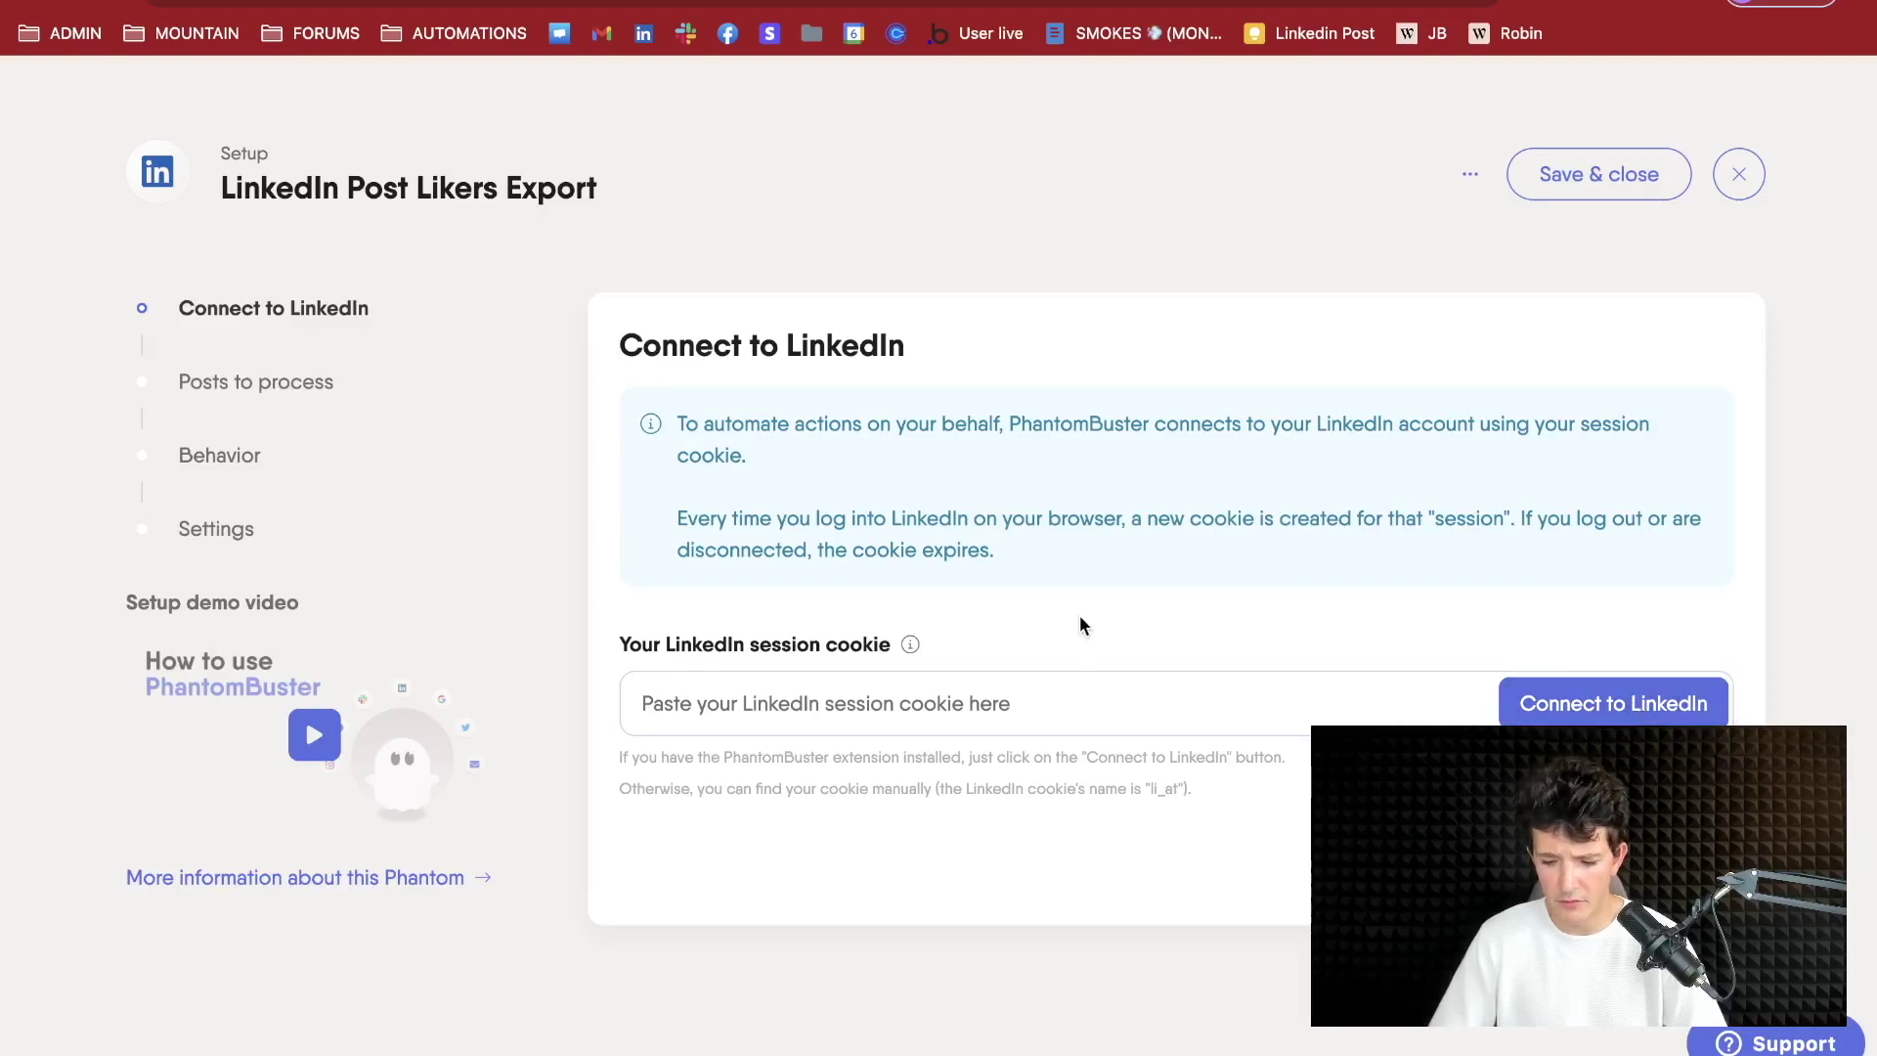
# Connect LinkedIn, paste the post URL, save the setup and launch the export of 109 likers
pyautogui.click(1545, 696)
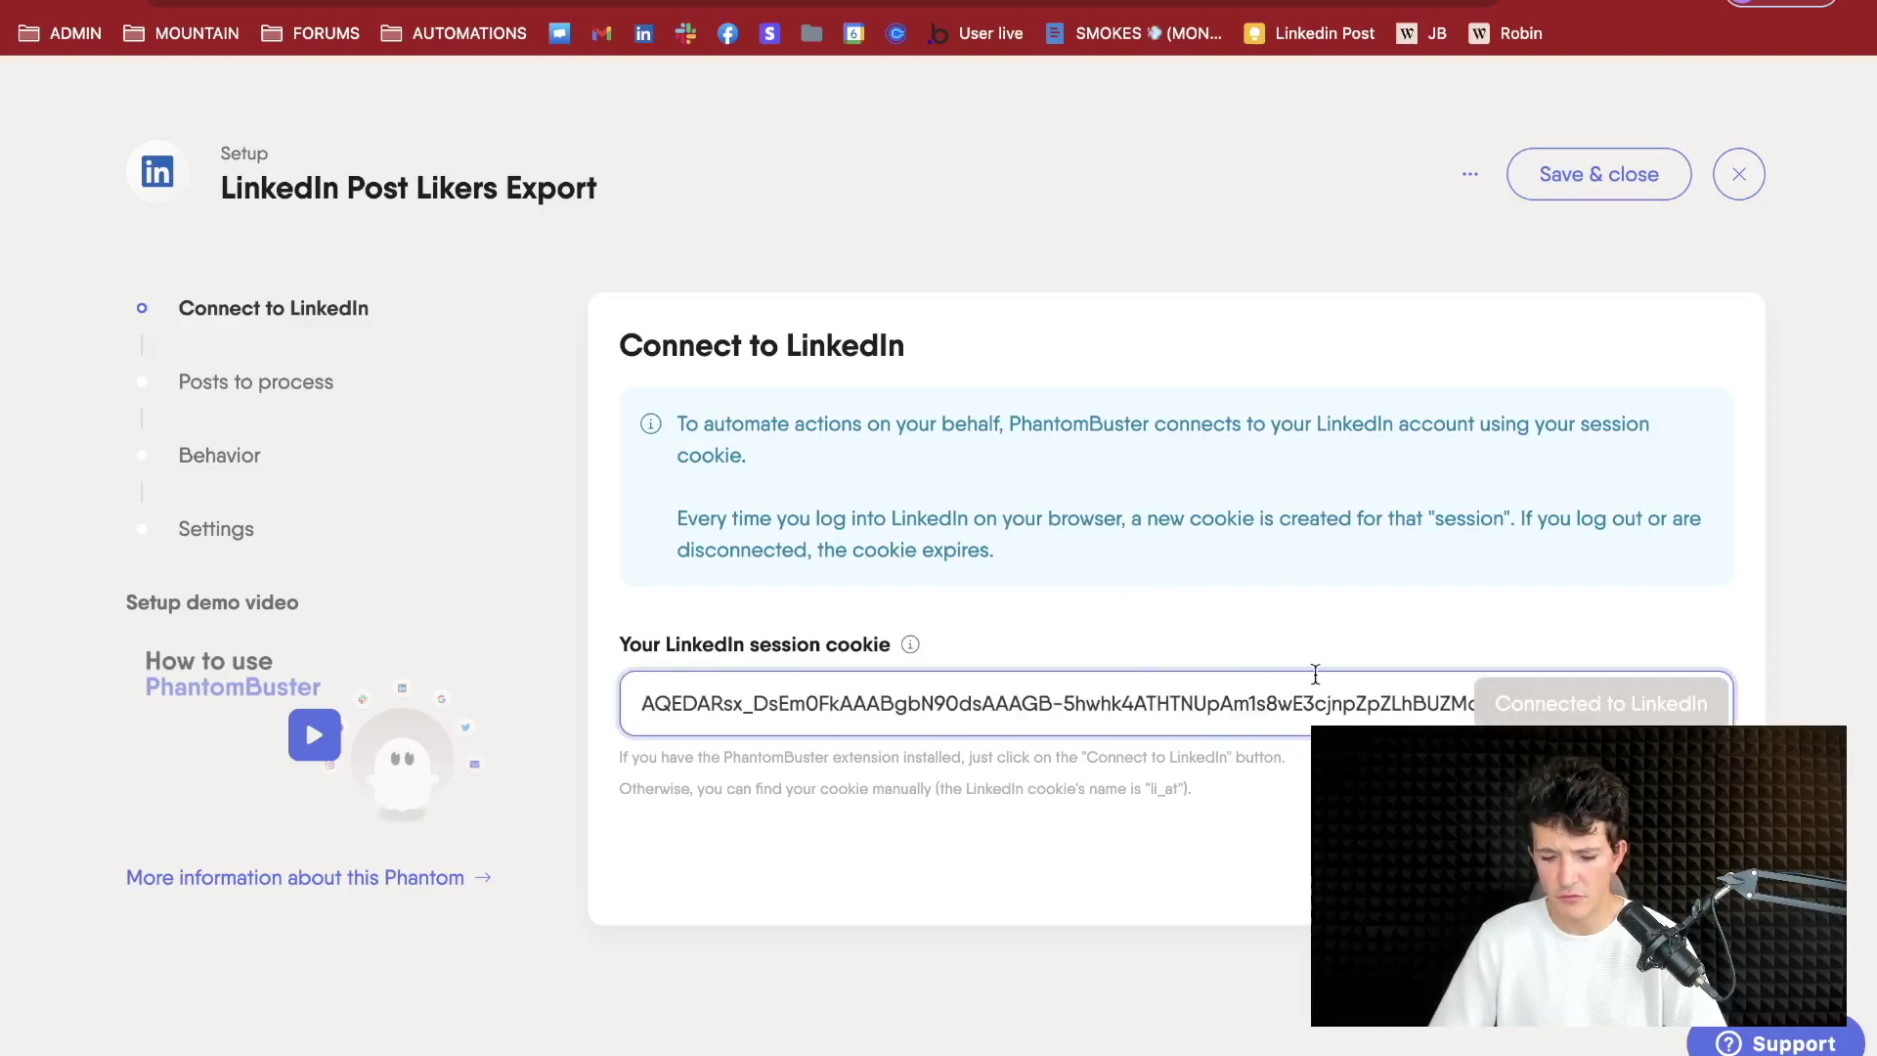
pyautogui.click(1058, 584)
pyautogui.press('super+v')
pyautogui.click(1094, 532)
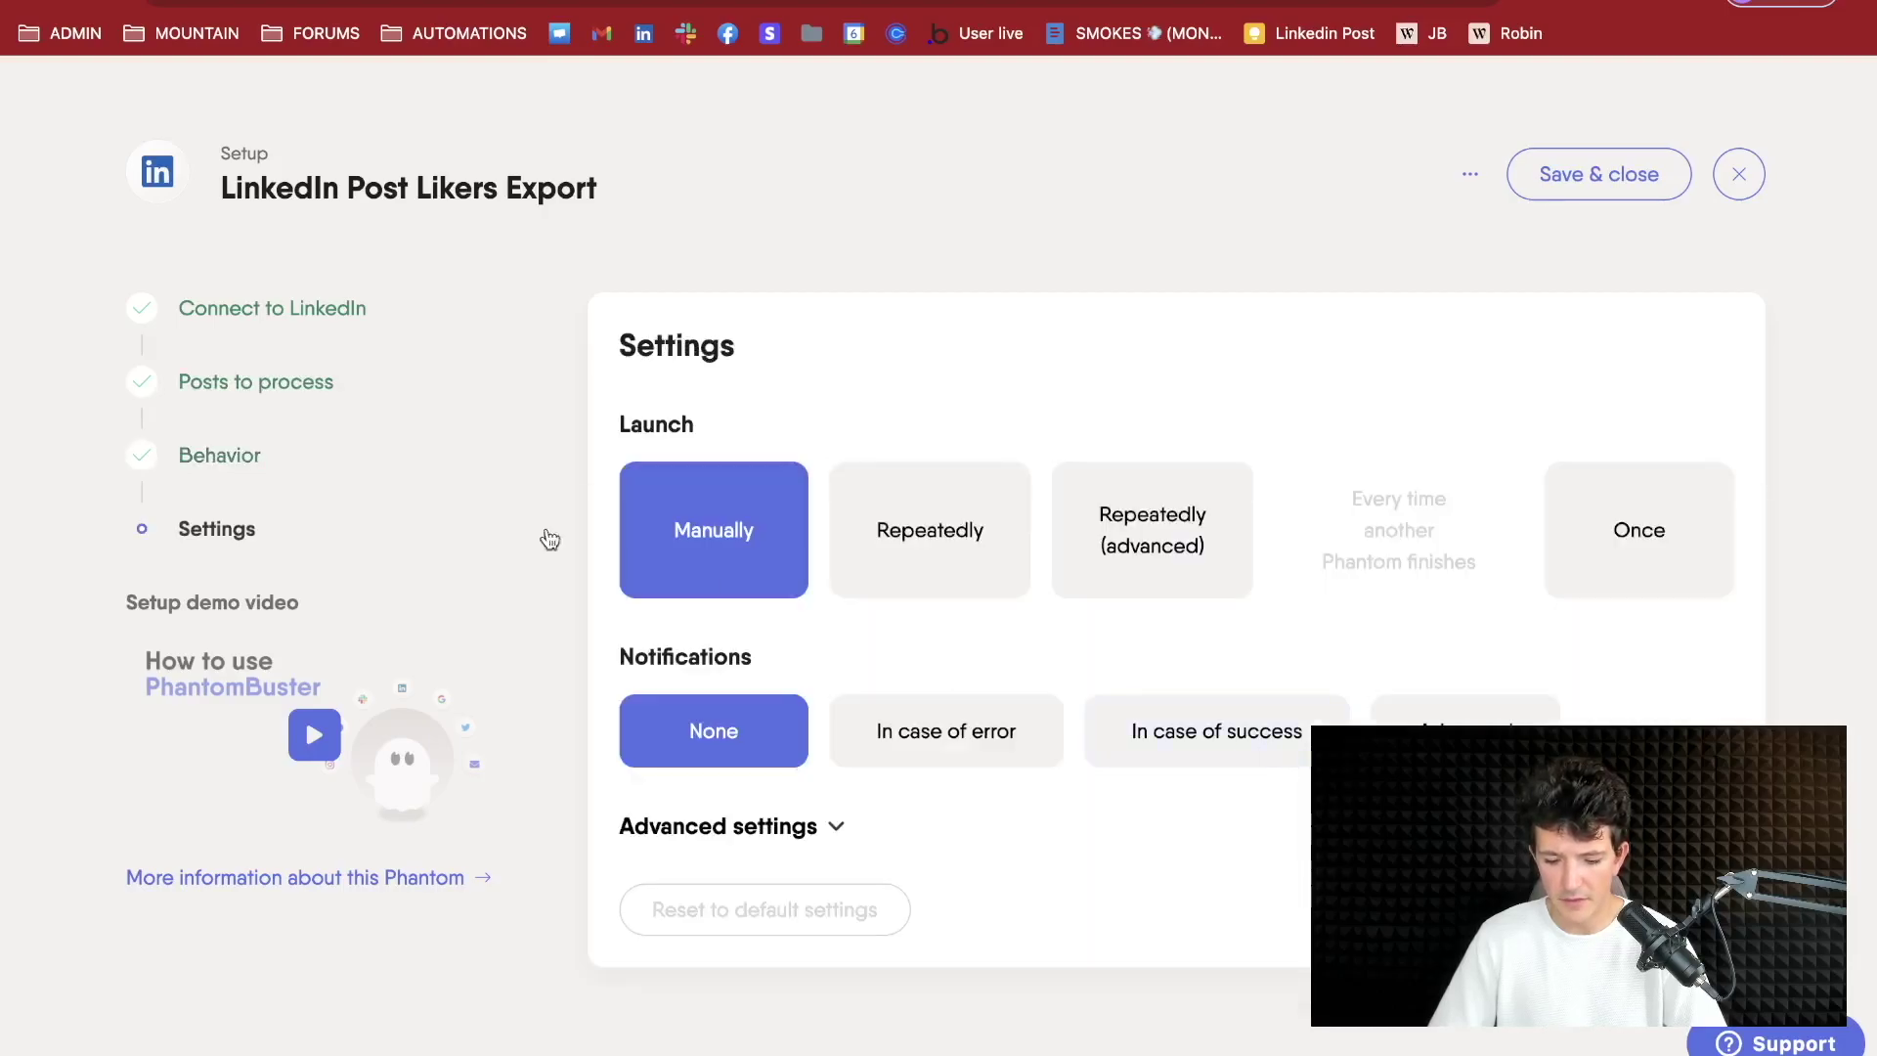
pyautogui.click(1598, 174)
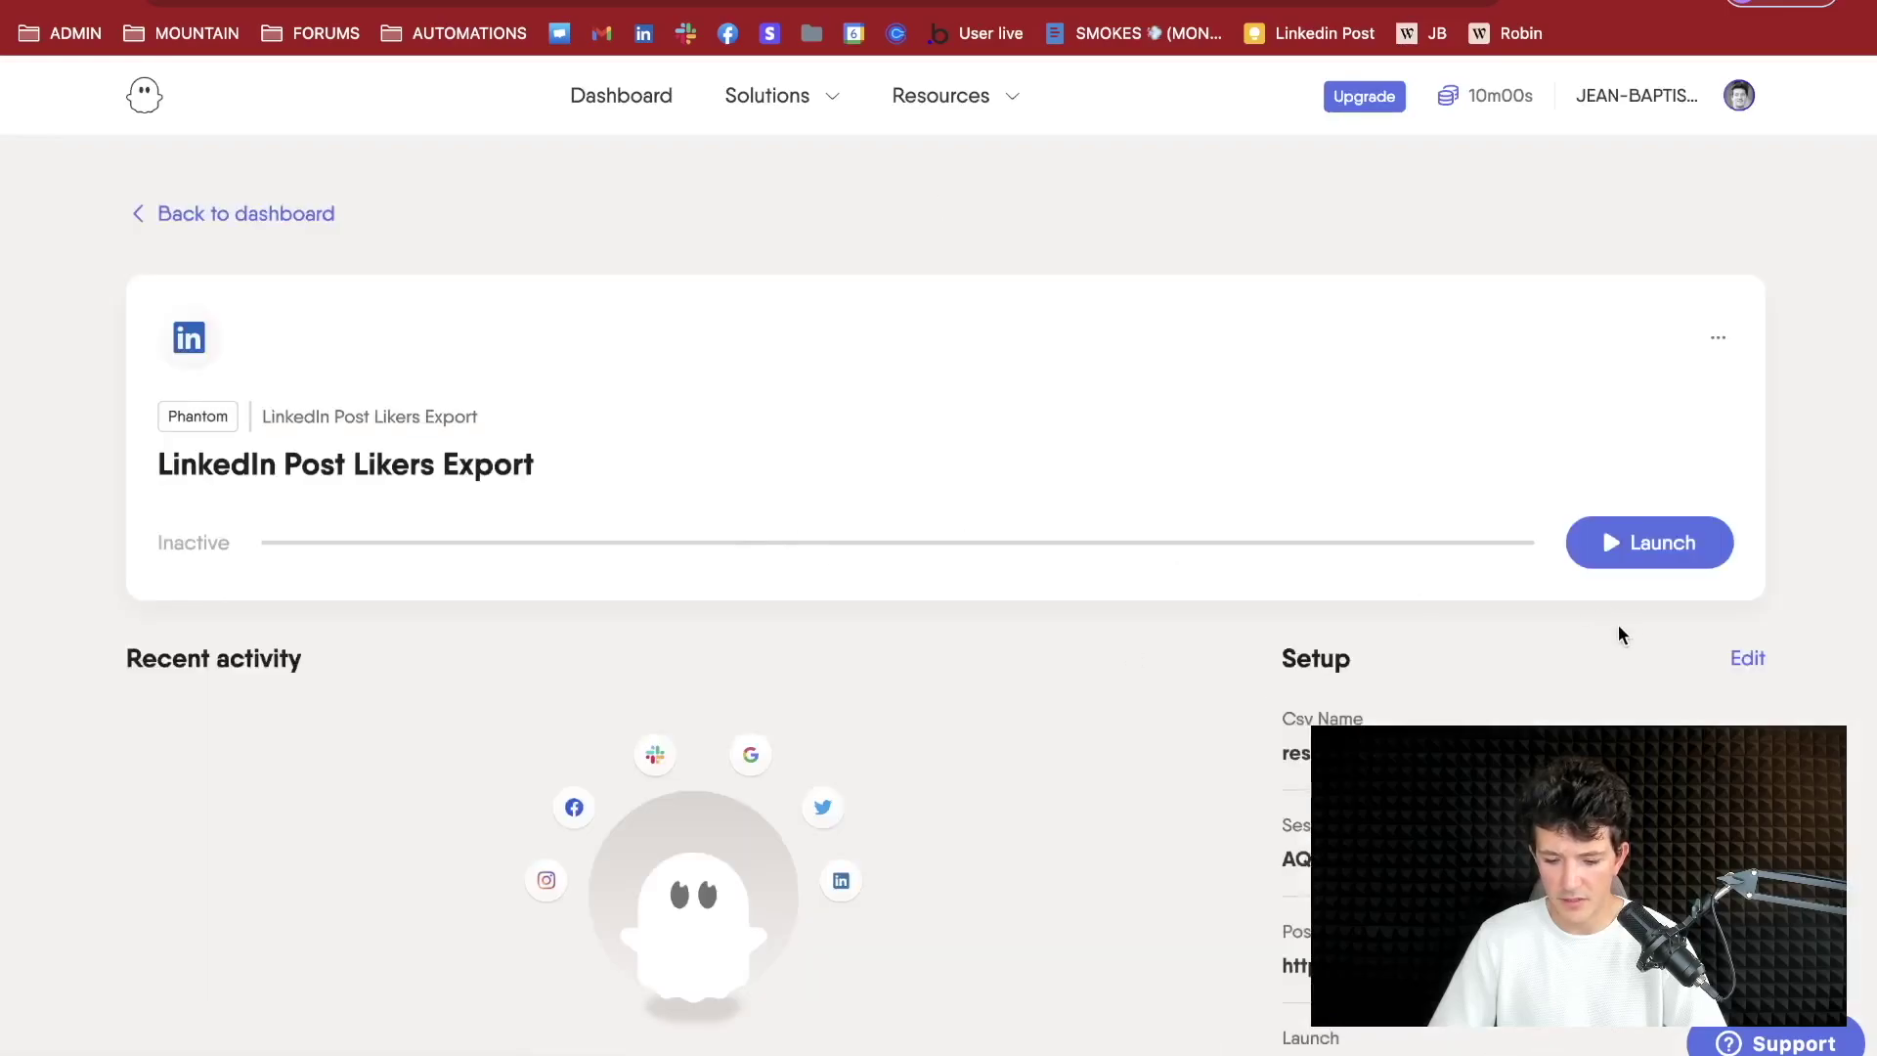
pyautogui.click(1659, 547)
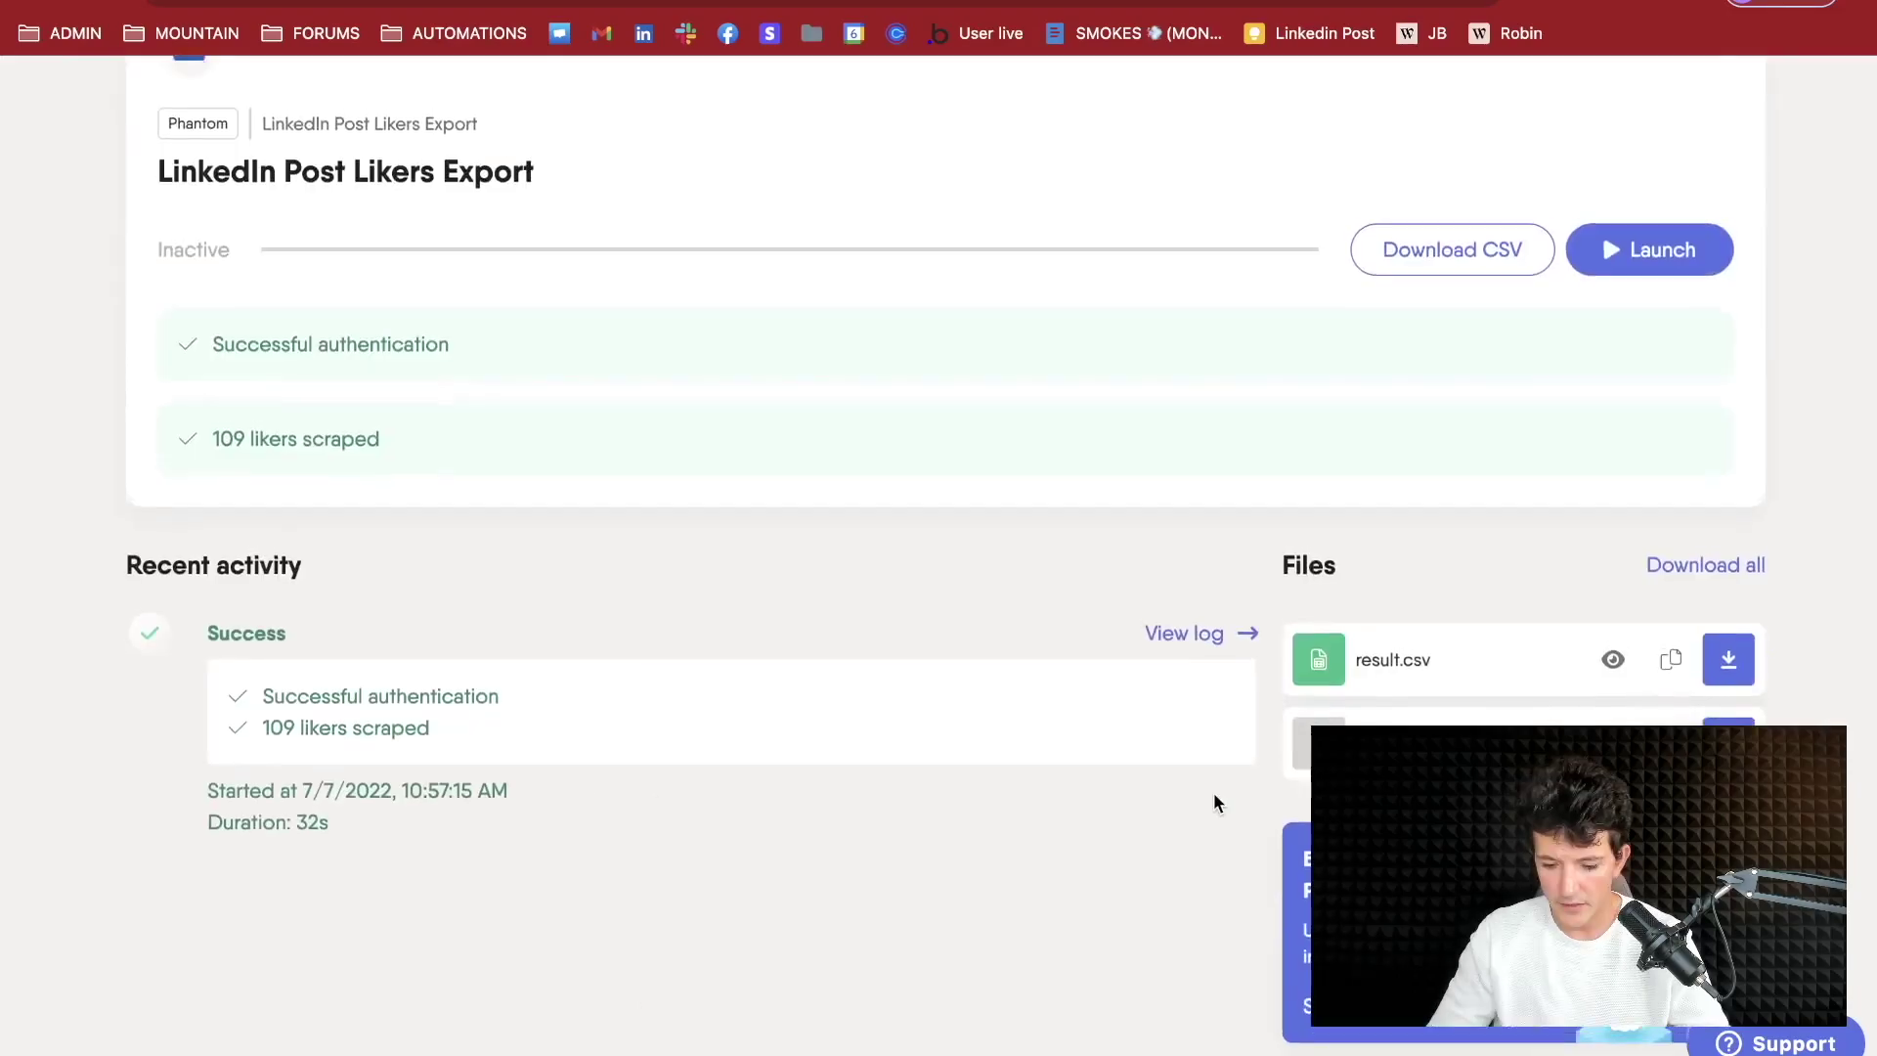
pyautogui.scroll(-1, 1212, 802)
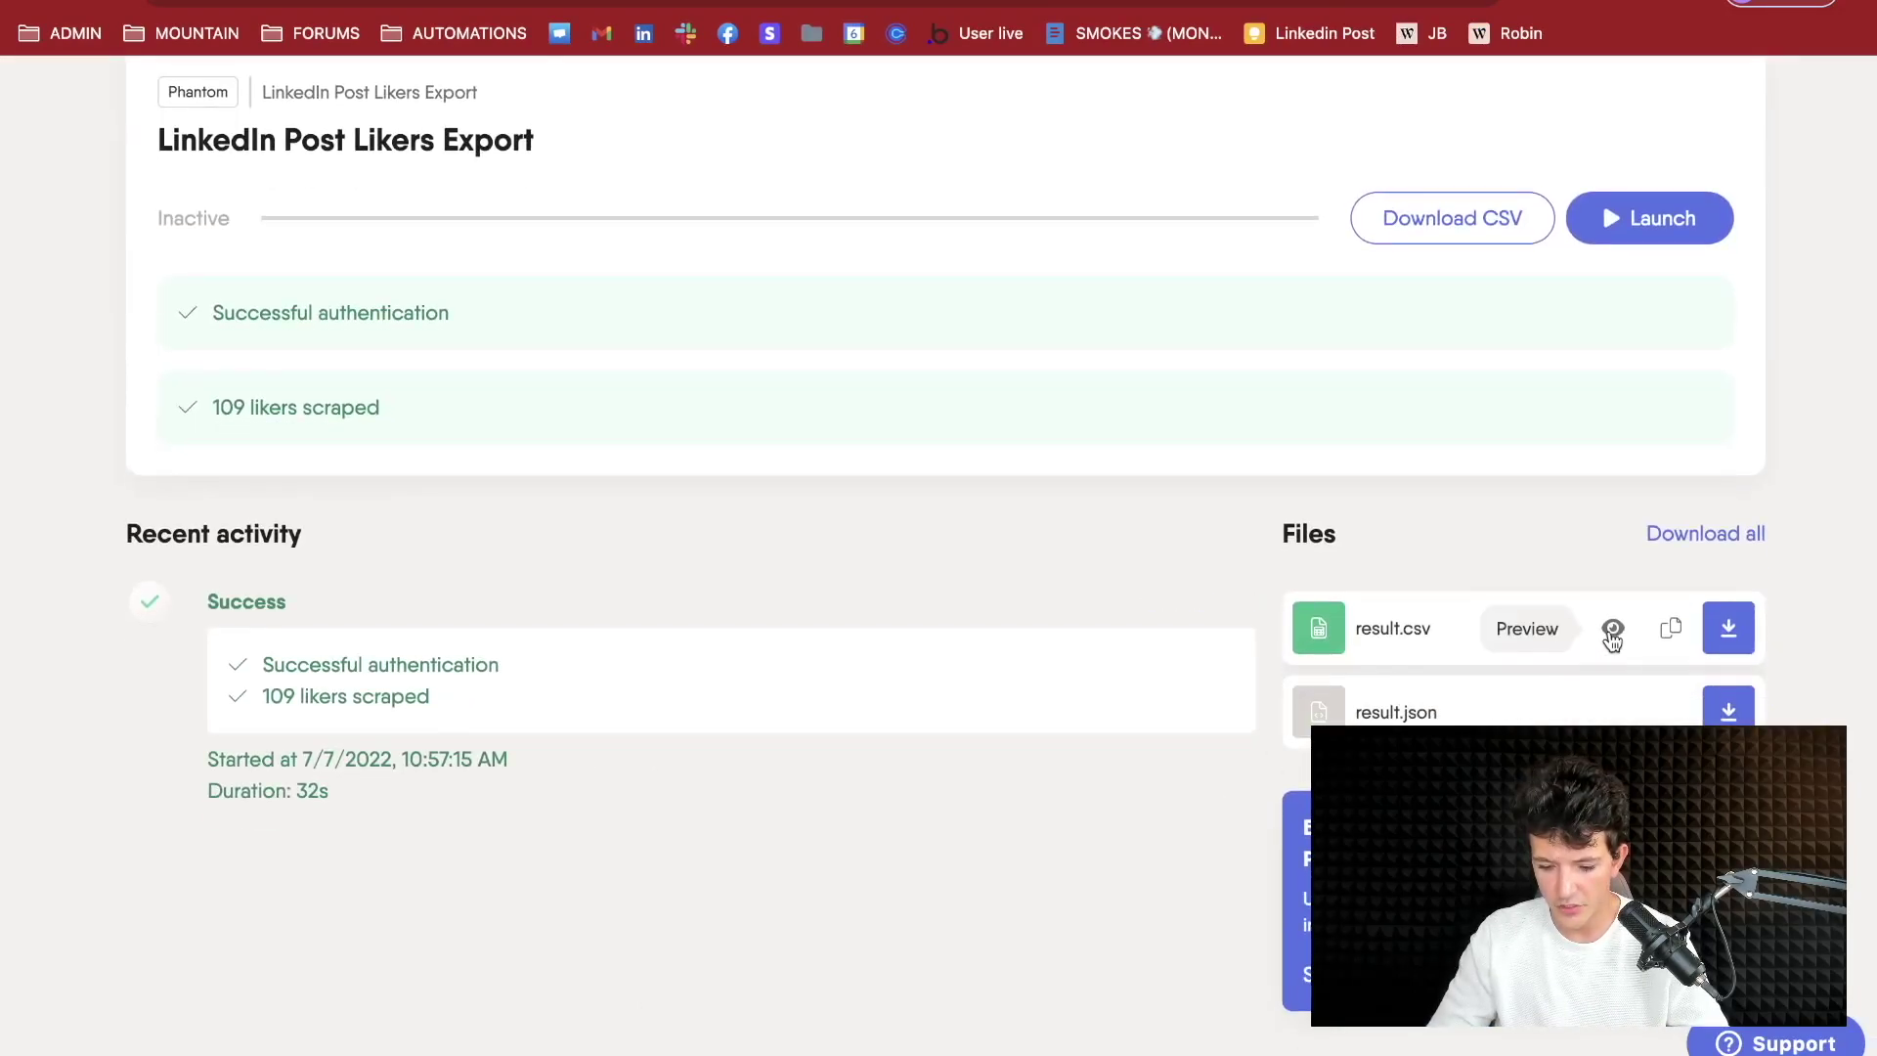
# Preview result.csv and scroll across the likers' profile links, names, jobs and reactions
pyautogui.click(1612, 633)
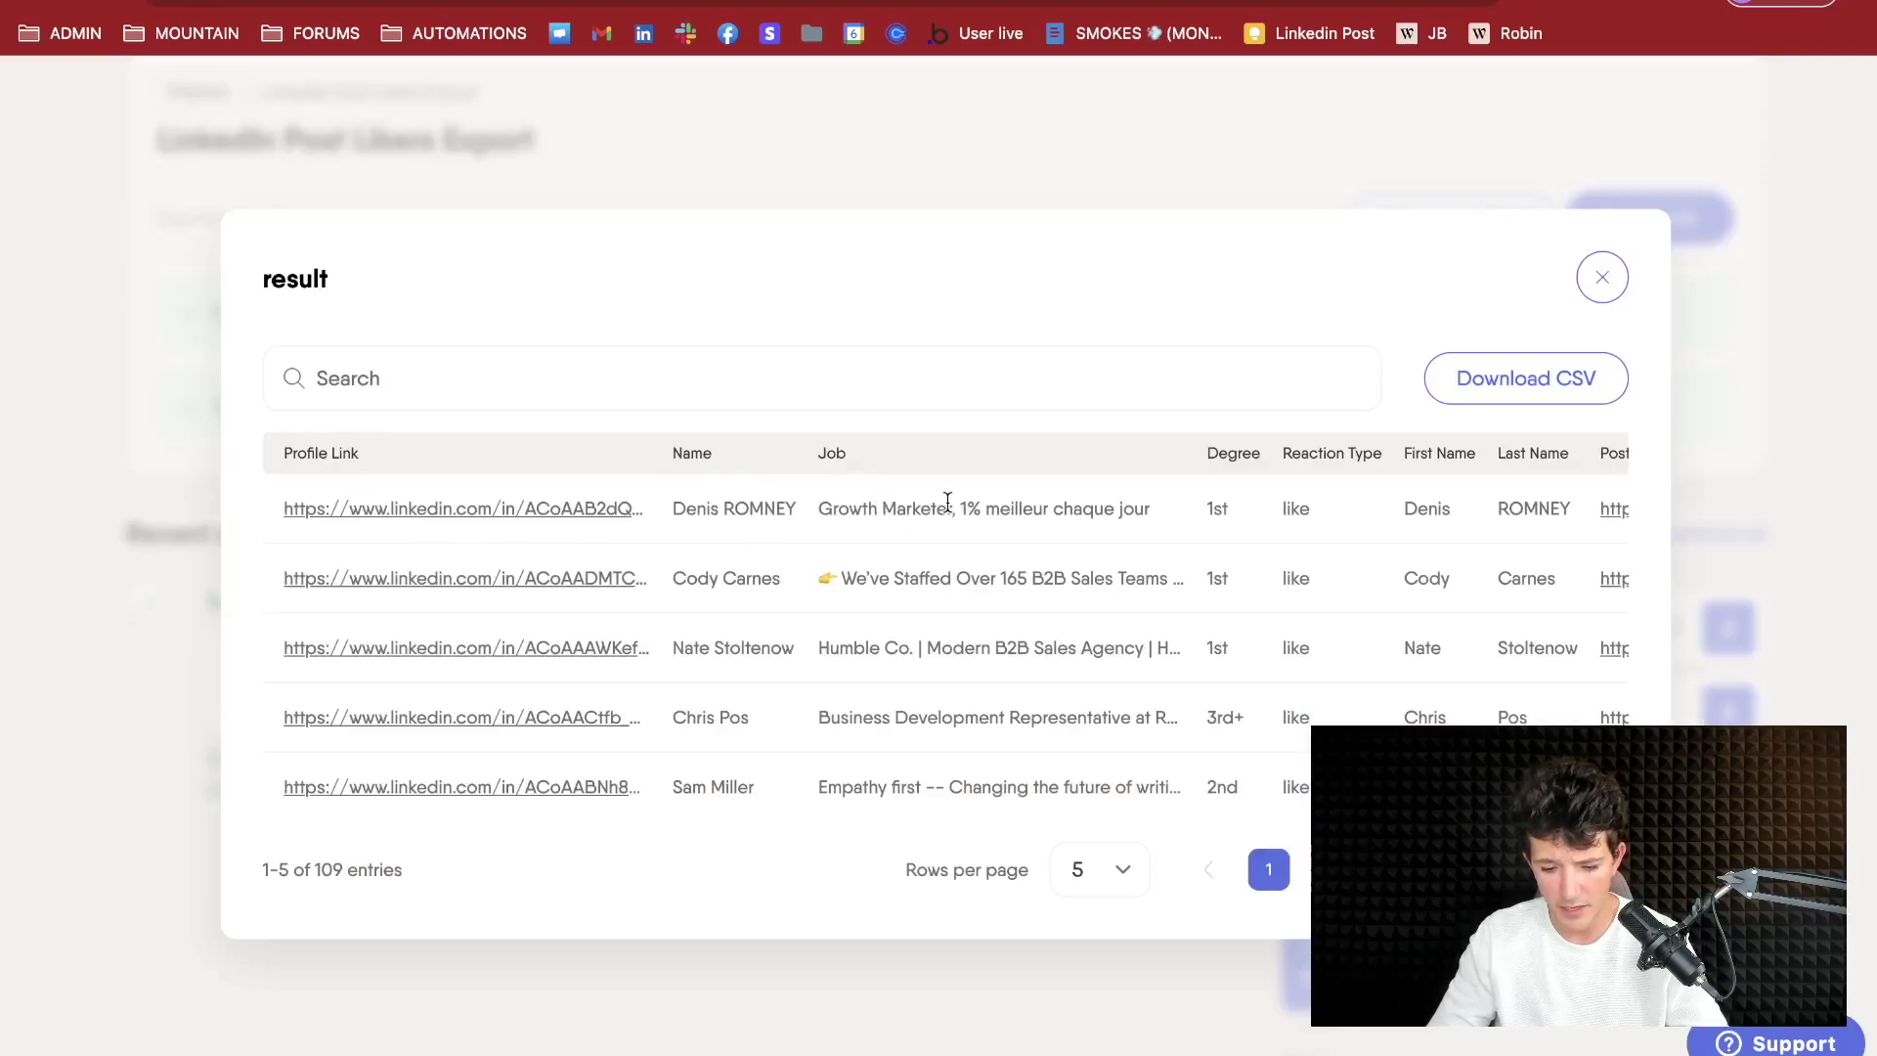
pyautogui.hscroll(5, 948, 502)
pyautogui.hscroll(2, 1032, 534)
pyautogui.hscroll(-10, 1032, 535)
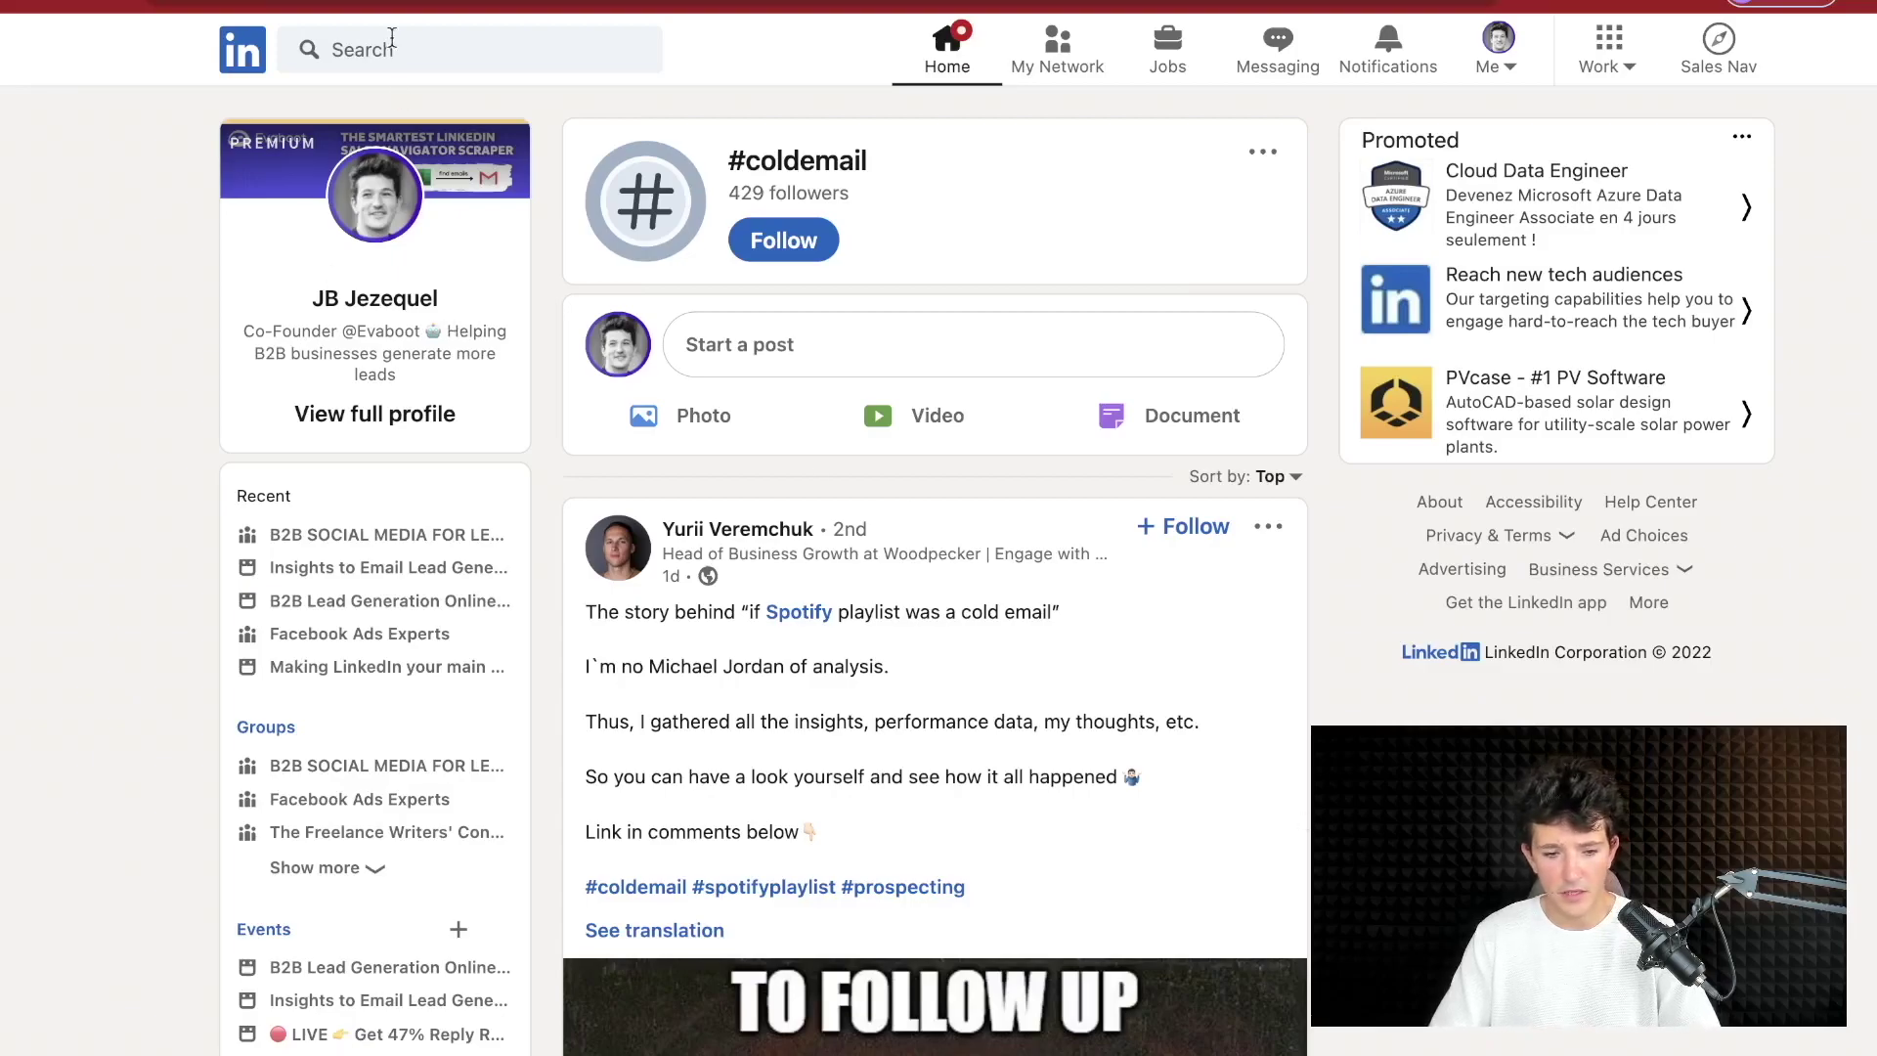
# Switch to another Chrome profile's LinkedIn window, then begin adding a new Chrome profile
pyautogui.hotkey('ctrl', 'Right')
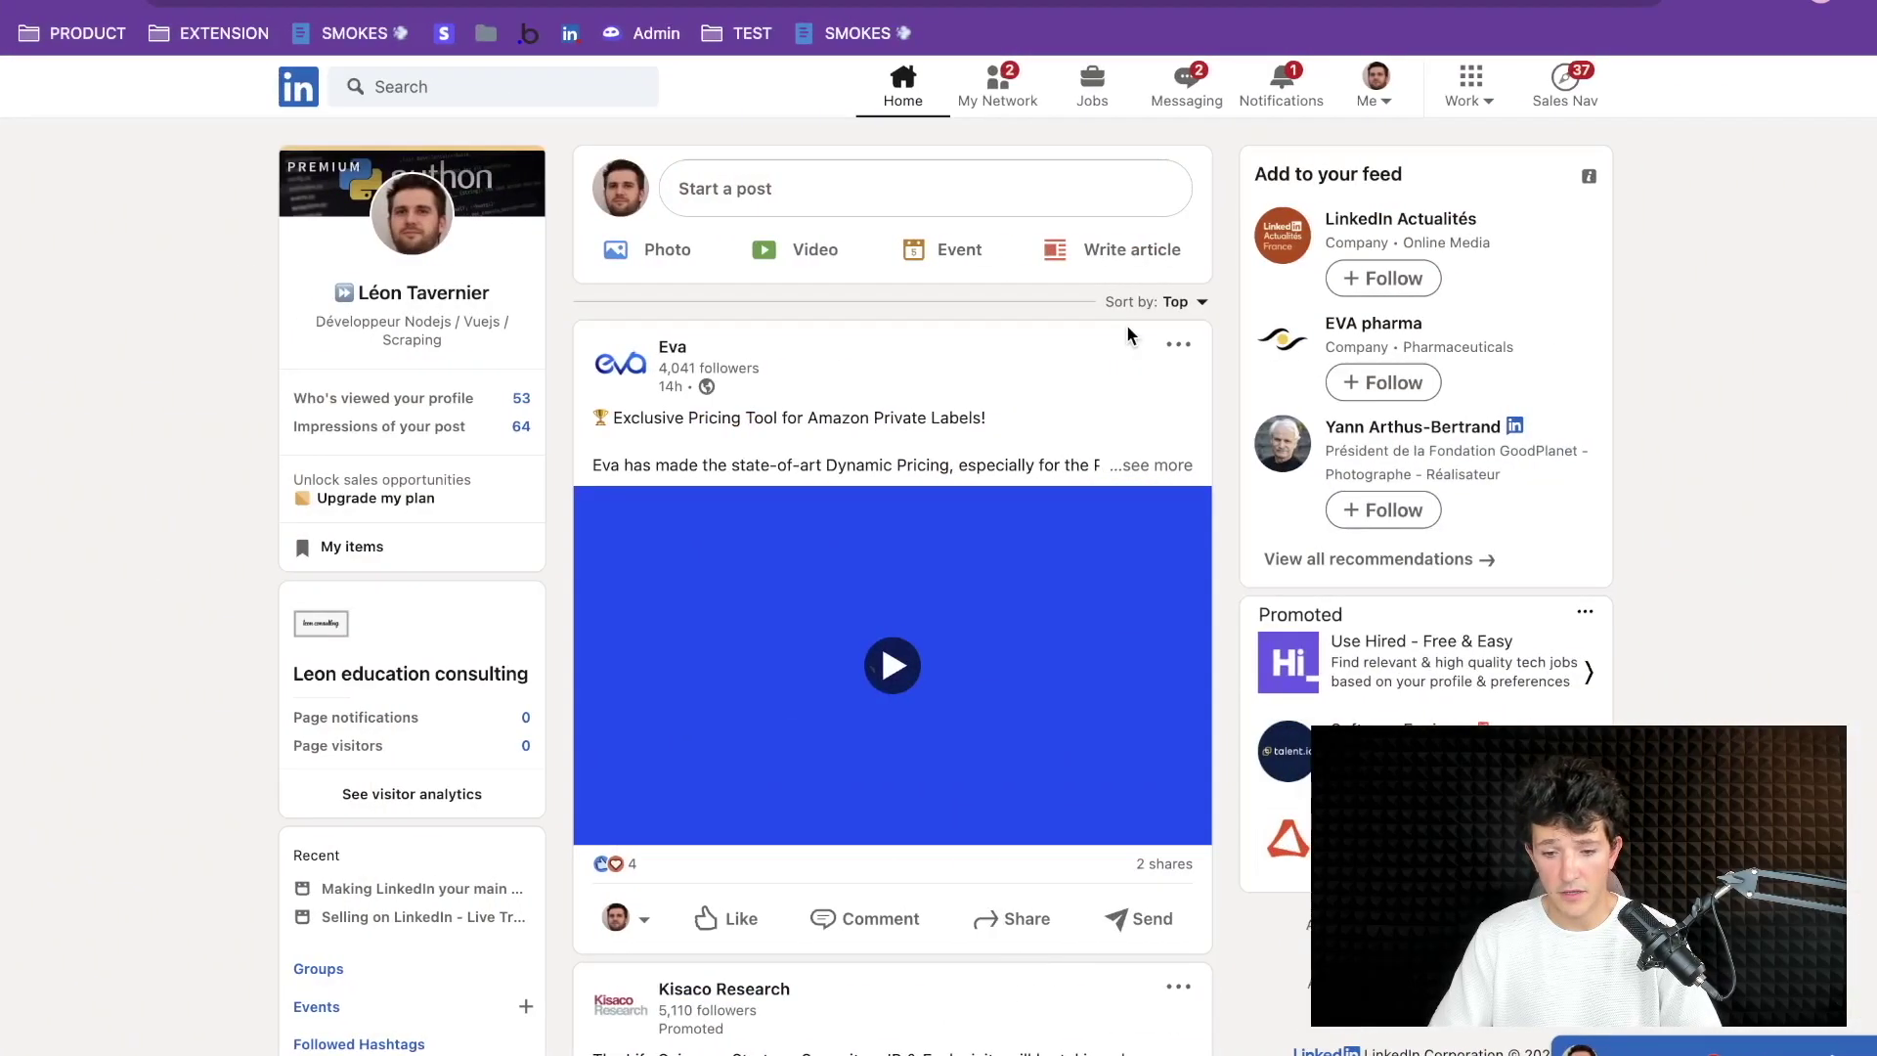
pyautogui.hotkey('ctrl', 'Left')
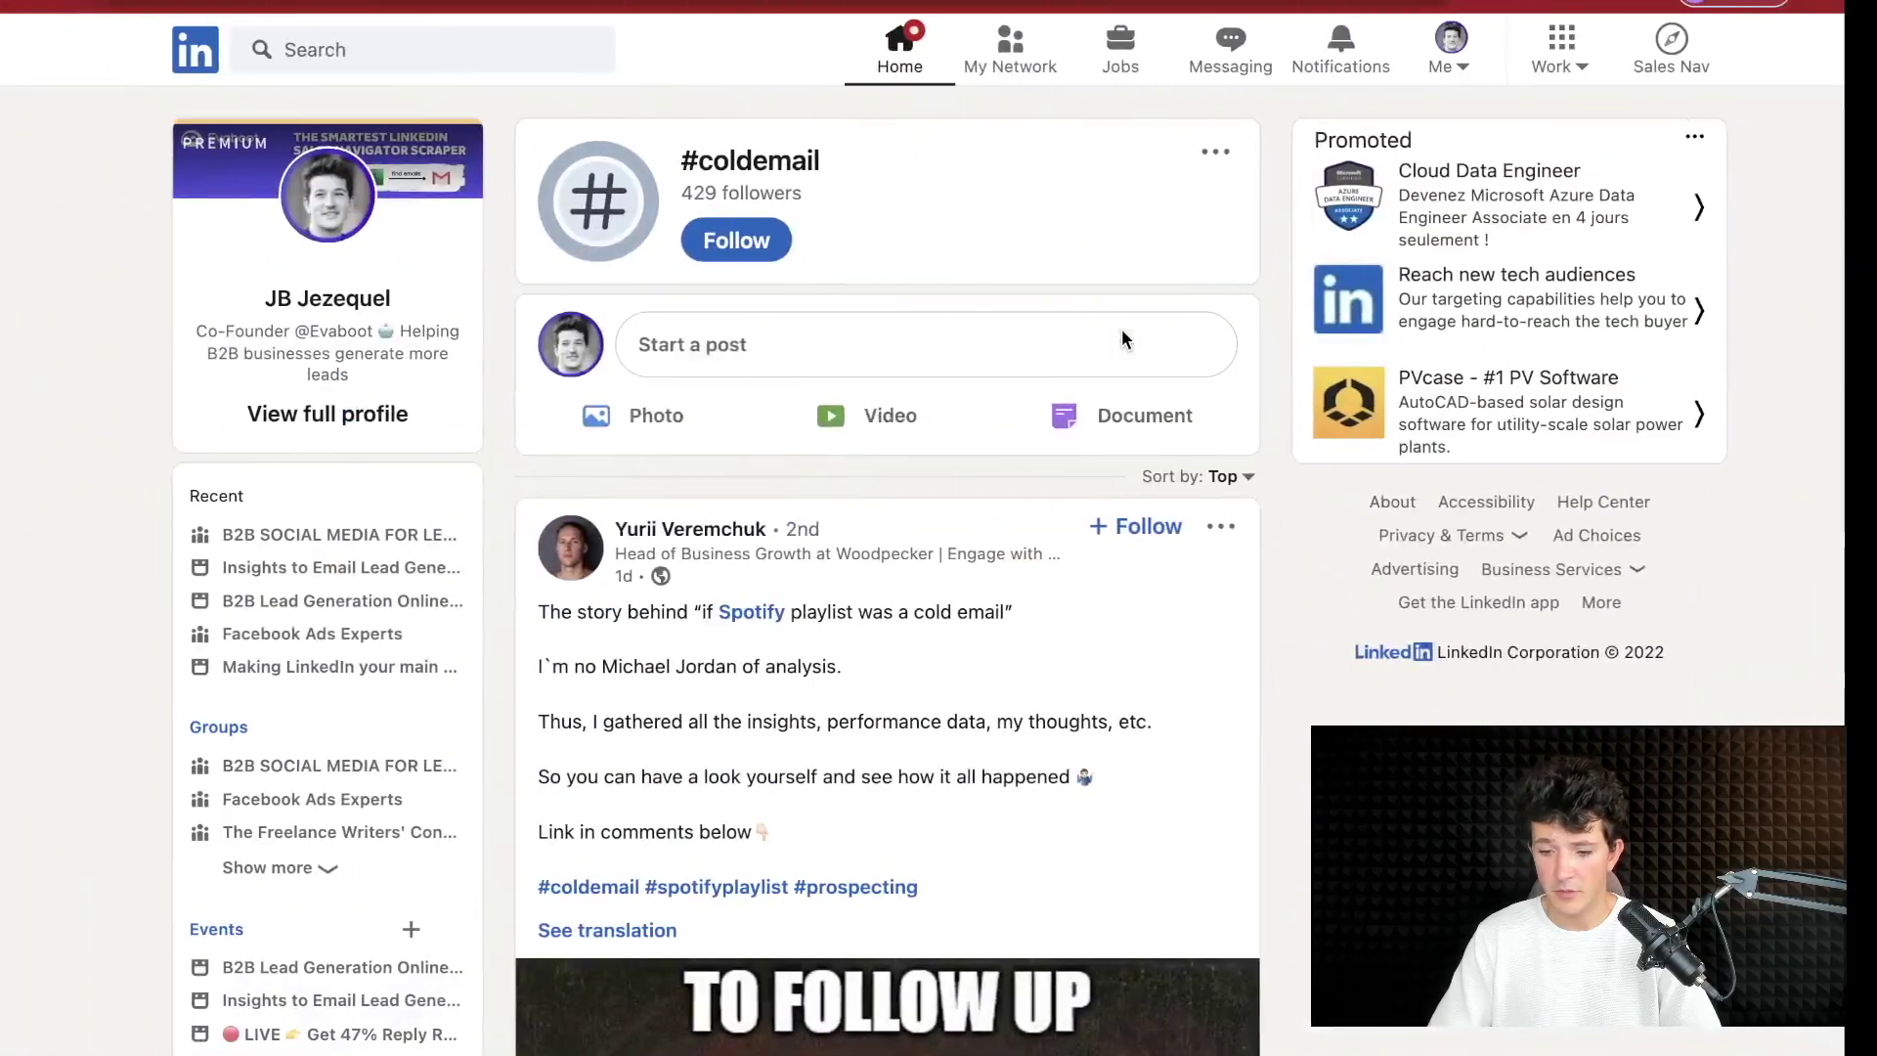
pyautogui.click(1740, 4)
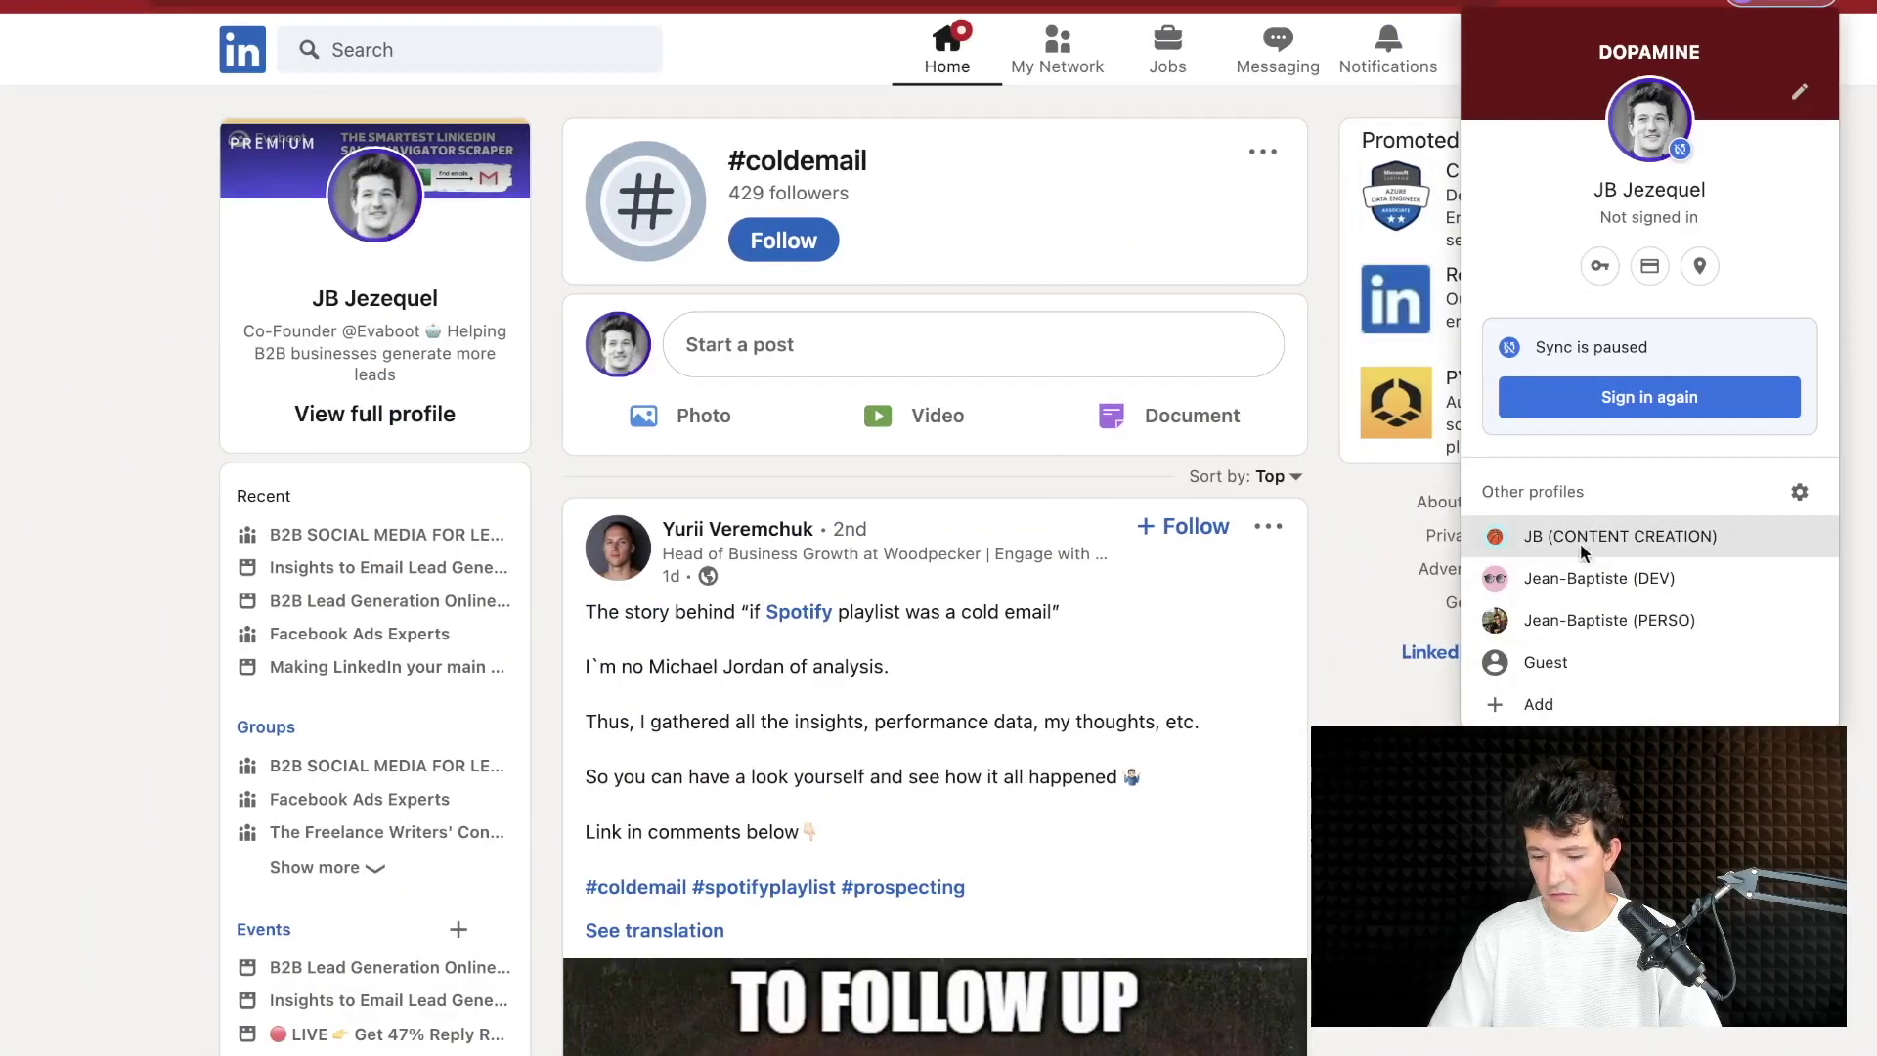
pyautogui.click(1792, 3)
pyautogui.click(1792, 3)
pyautogui.click(1792, 3)
pyautogui.click(1791, 3)
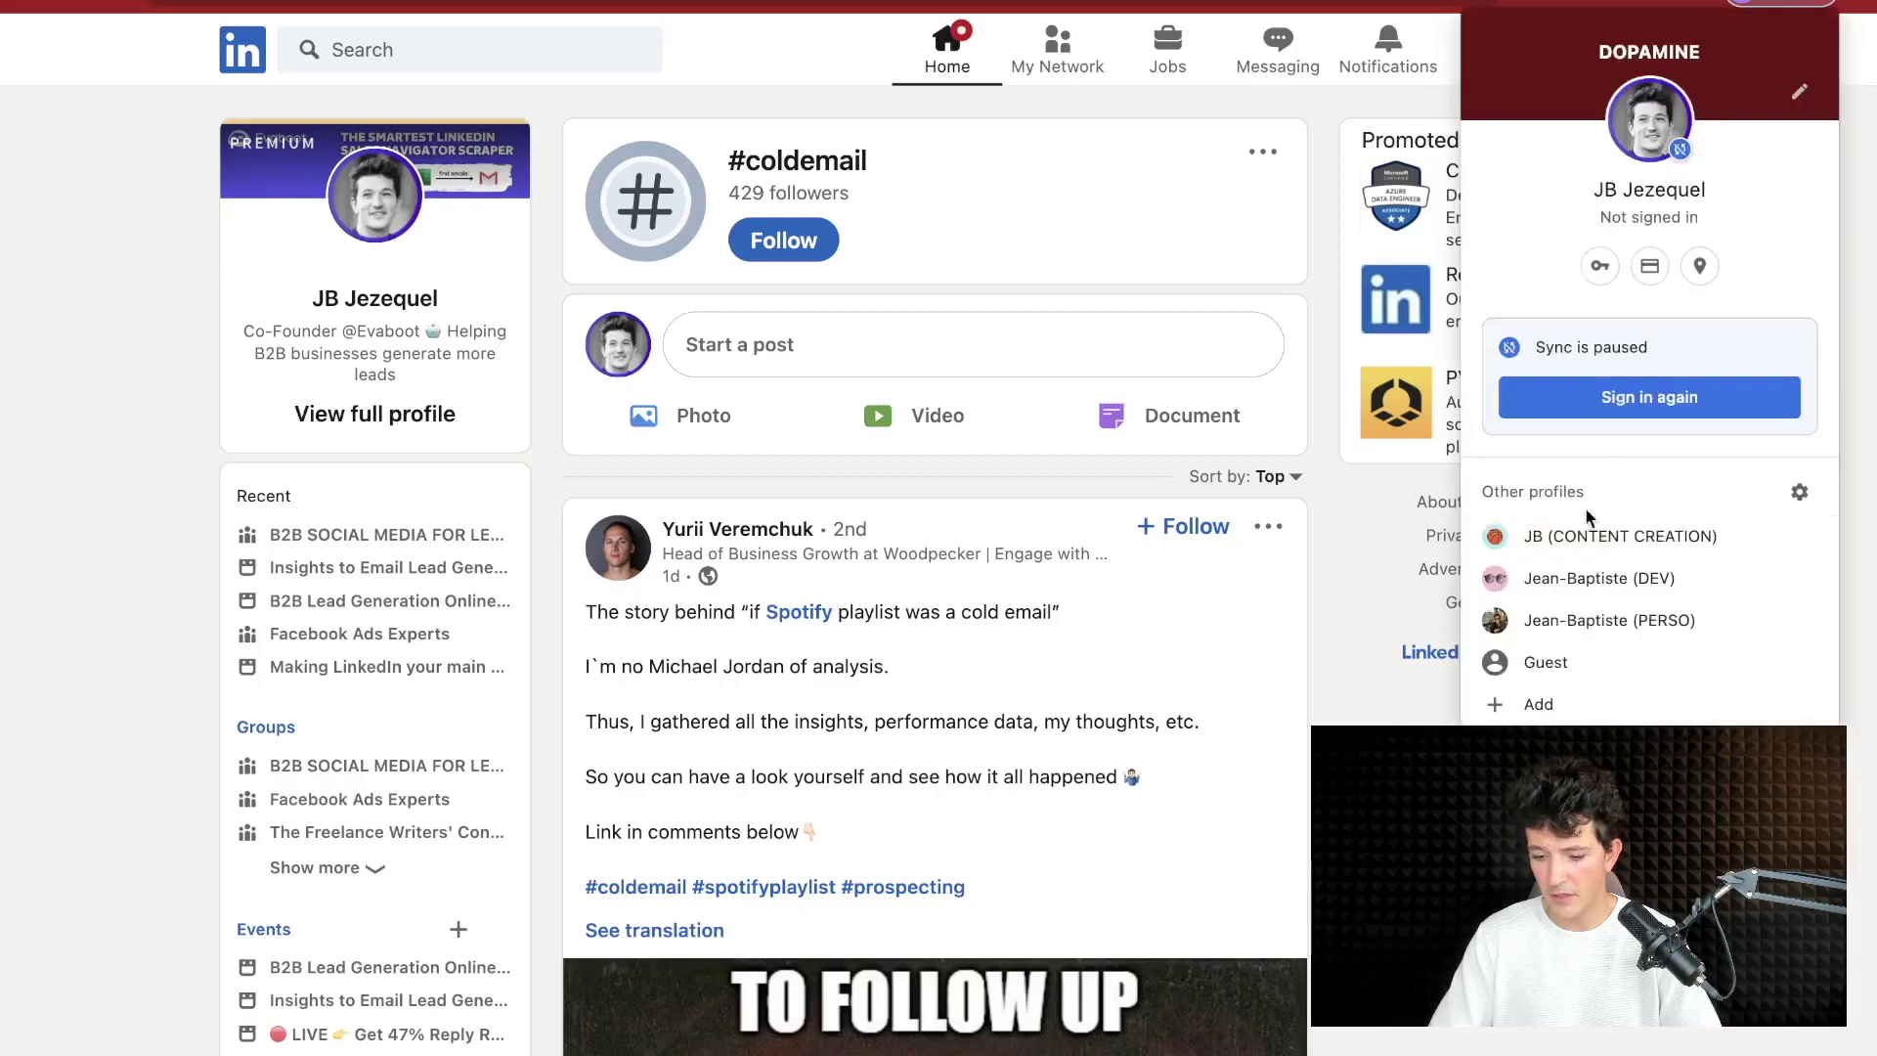
pyautogui.click(1599, 580)
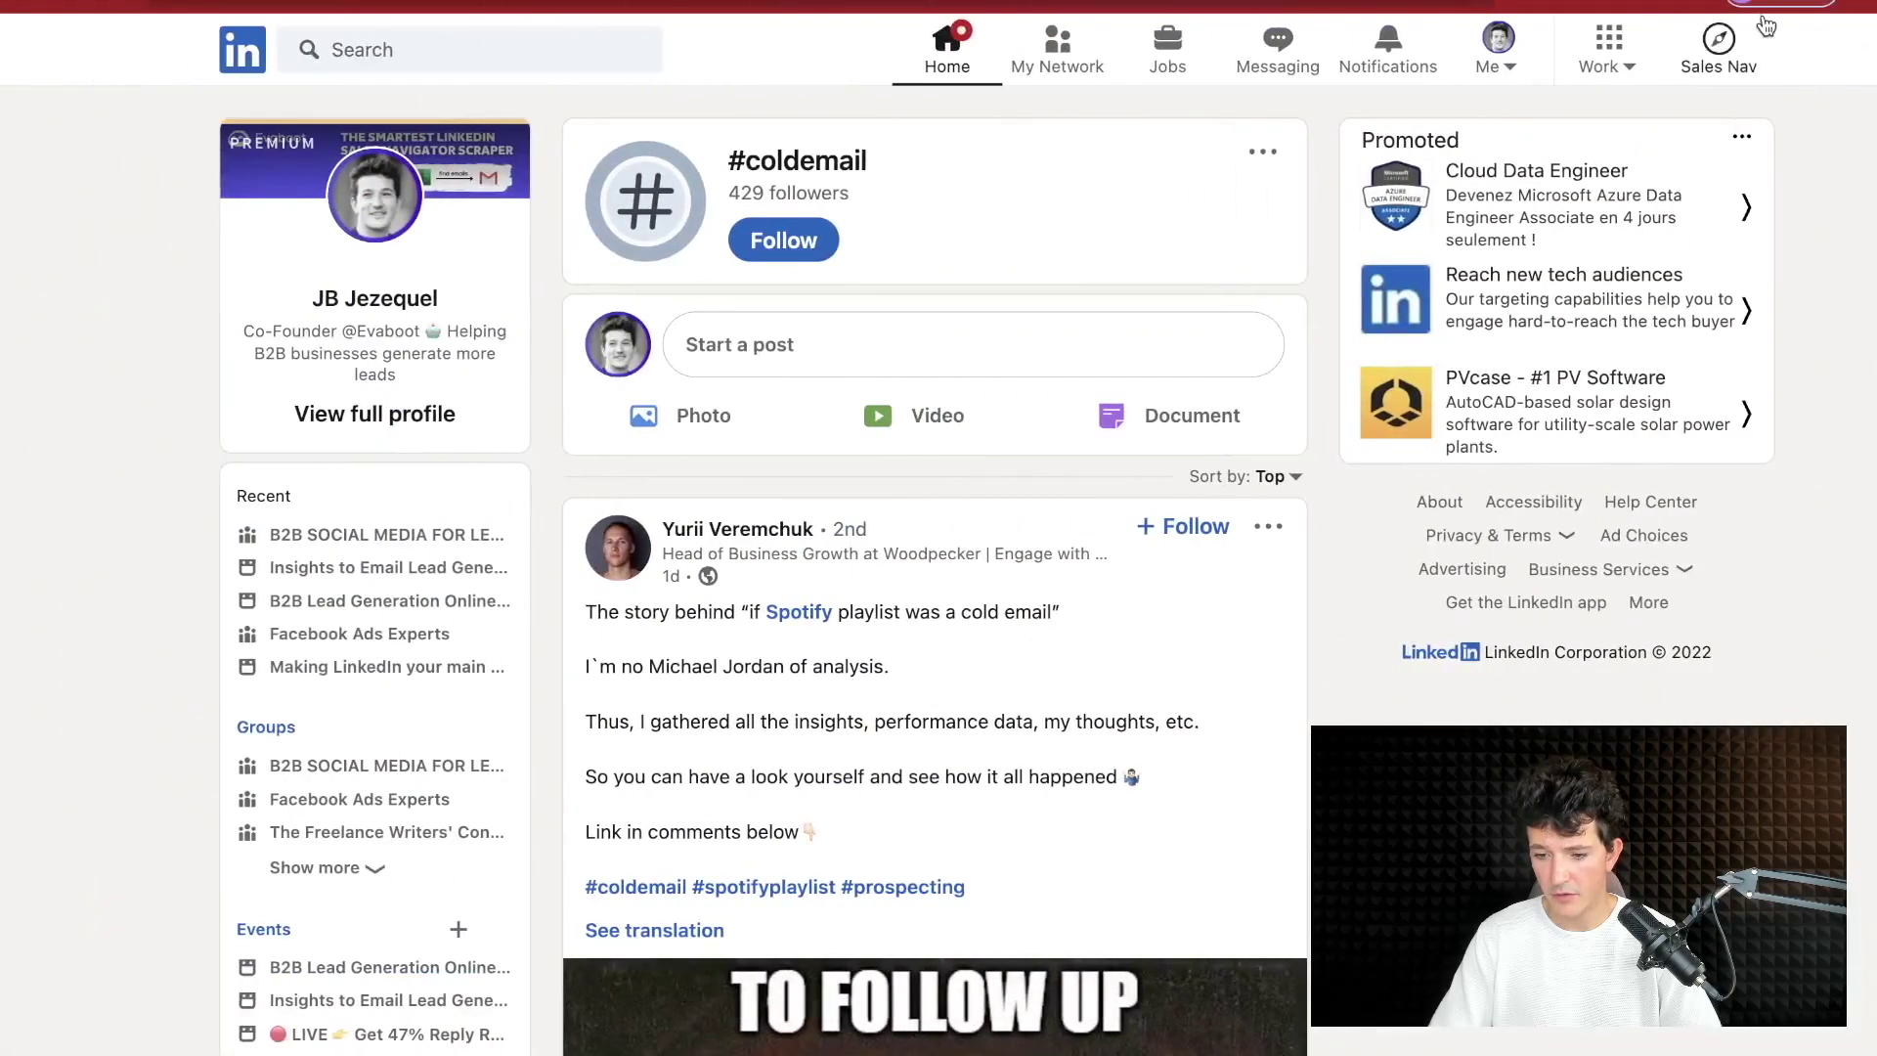
pyautogui.click(1761, 7)
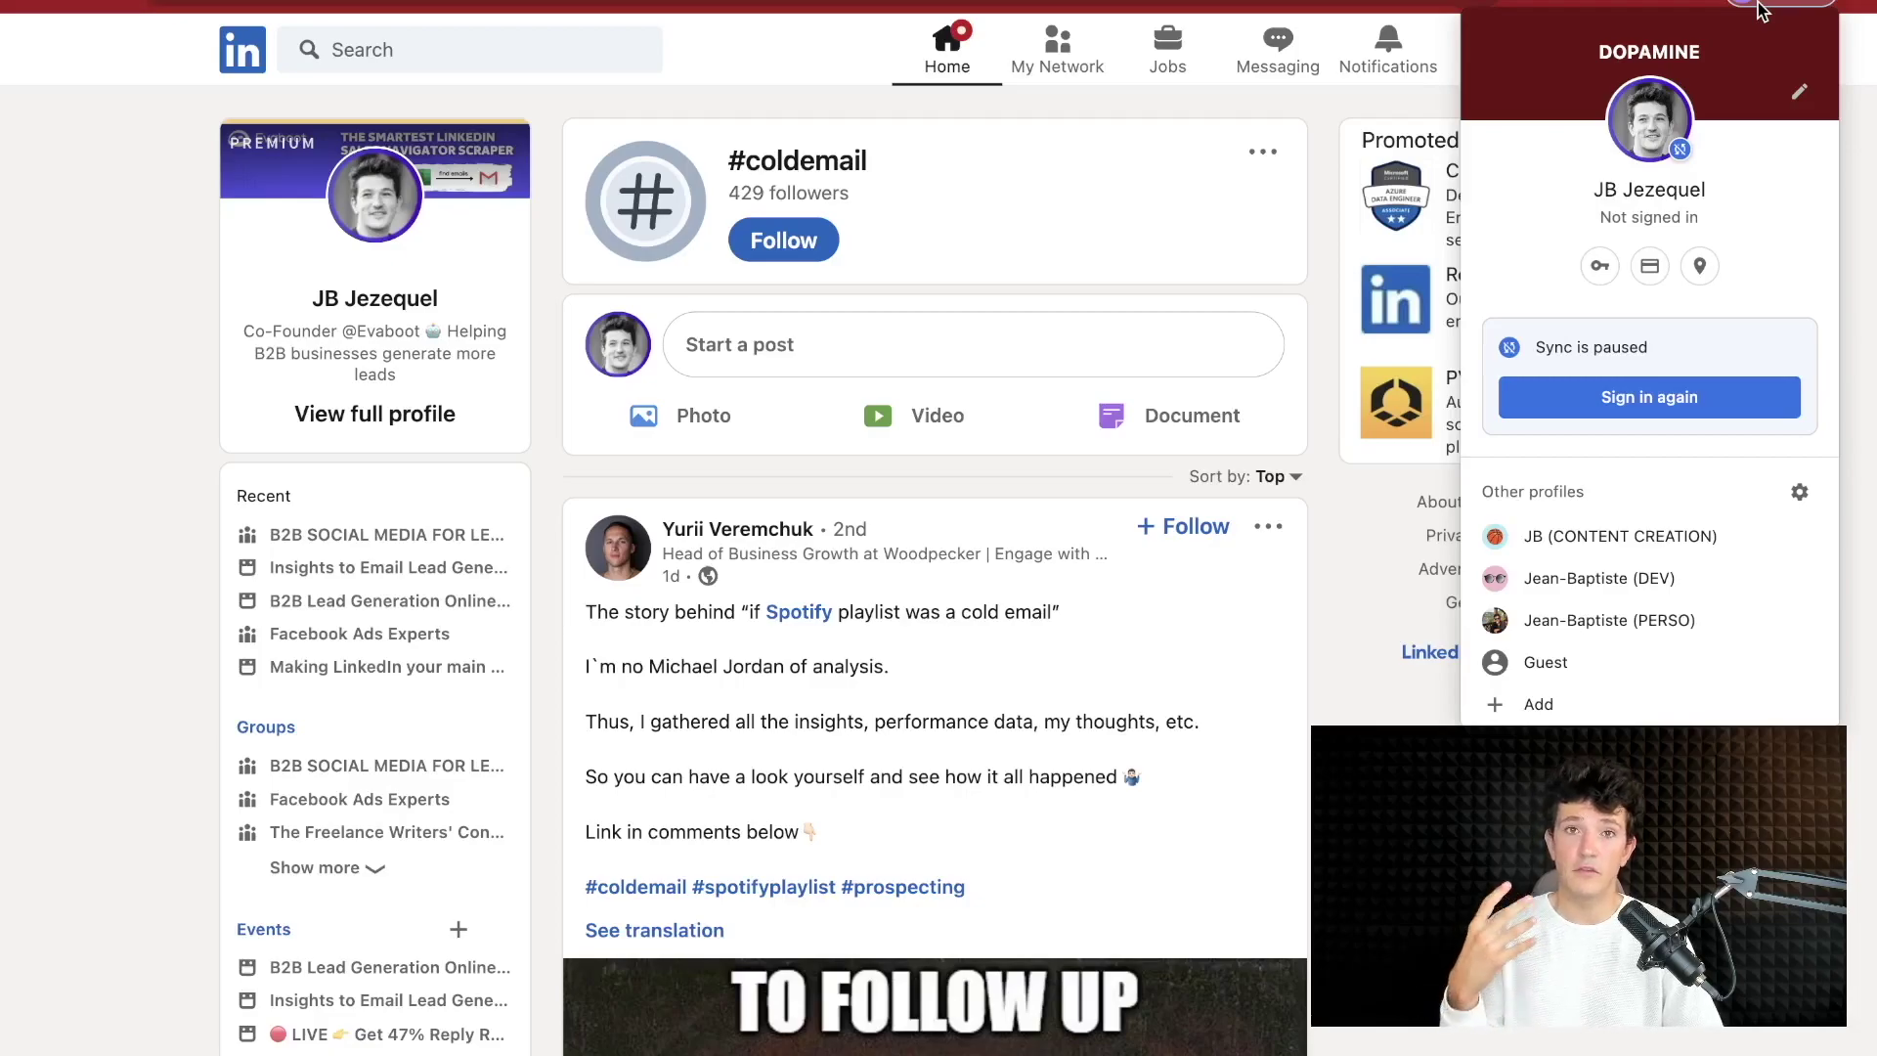
pyautogui.click(1531, 706)
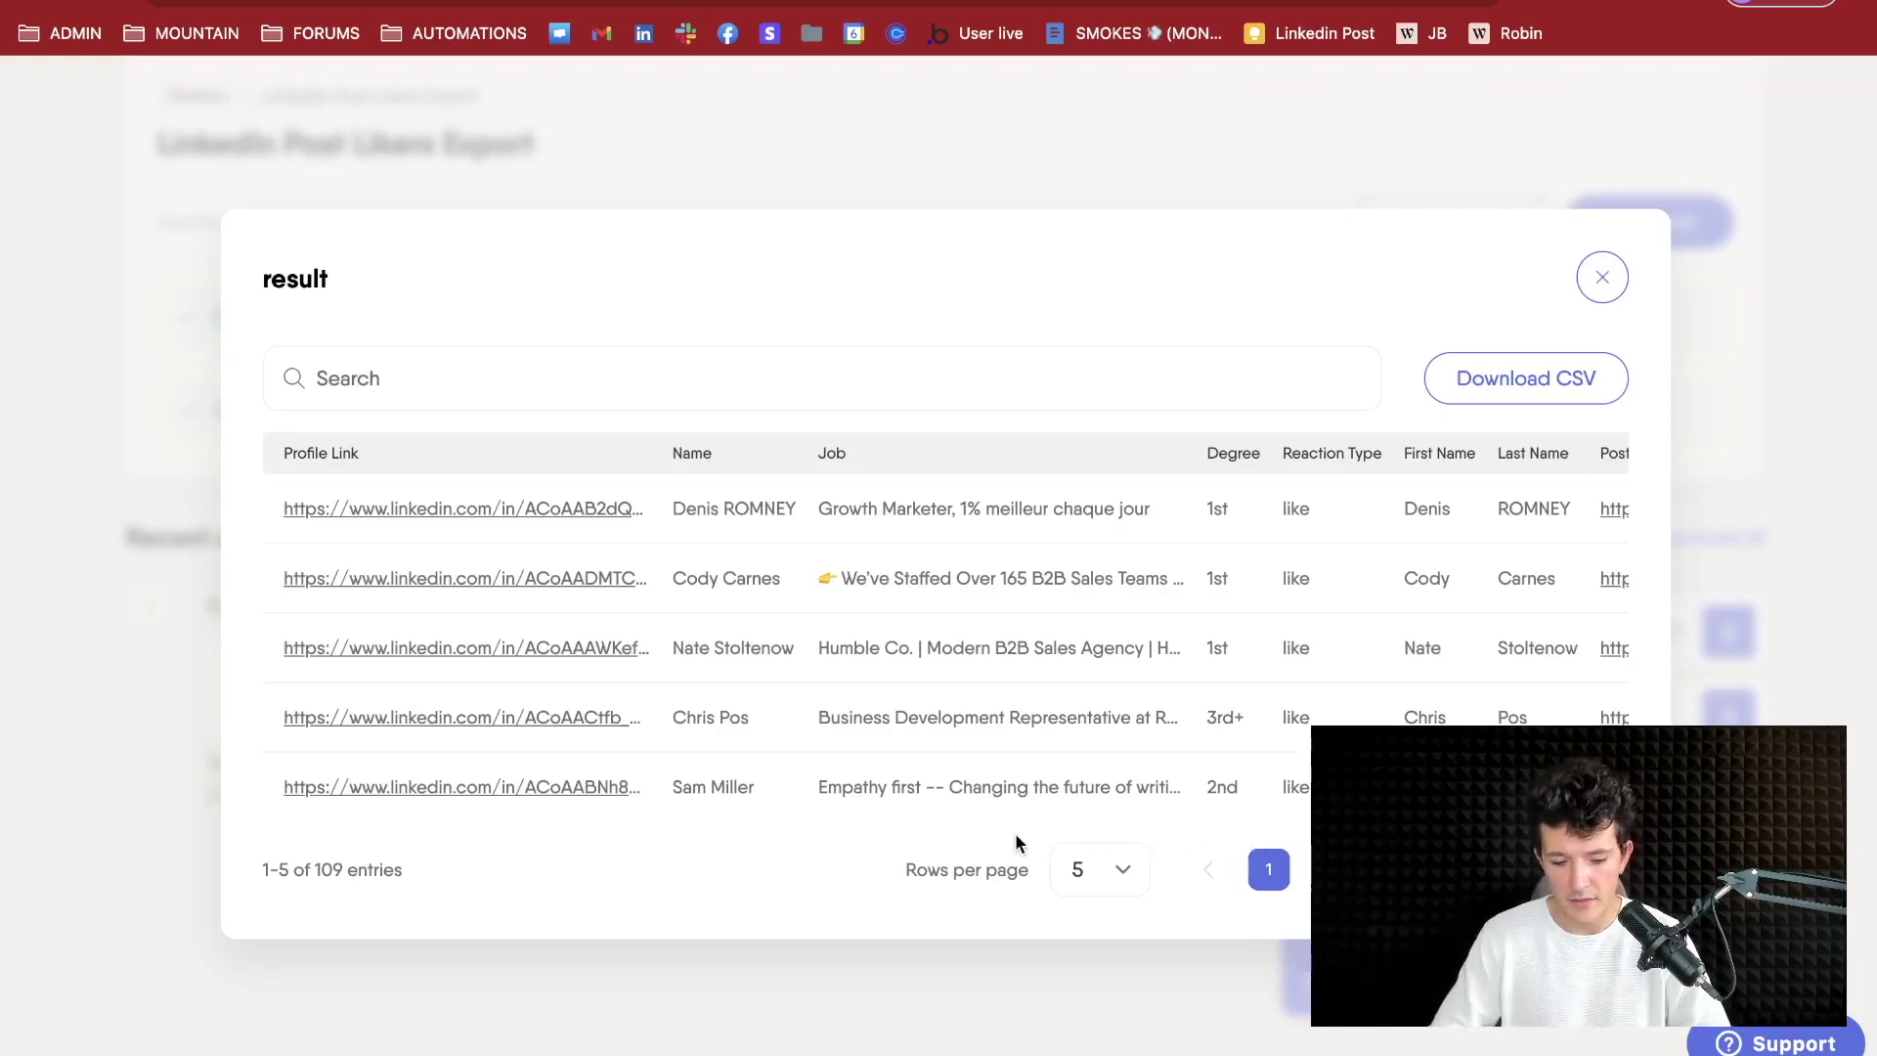
pyautogui.hscroll(2, 514, 601)
pyautogui.hscroll(6, 750, 555)
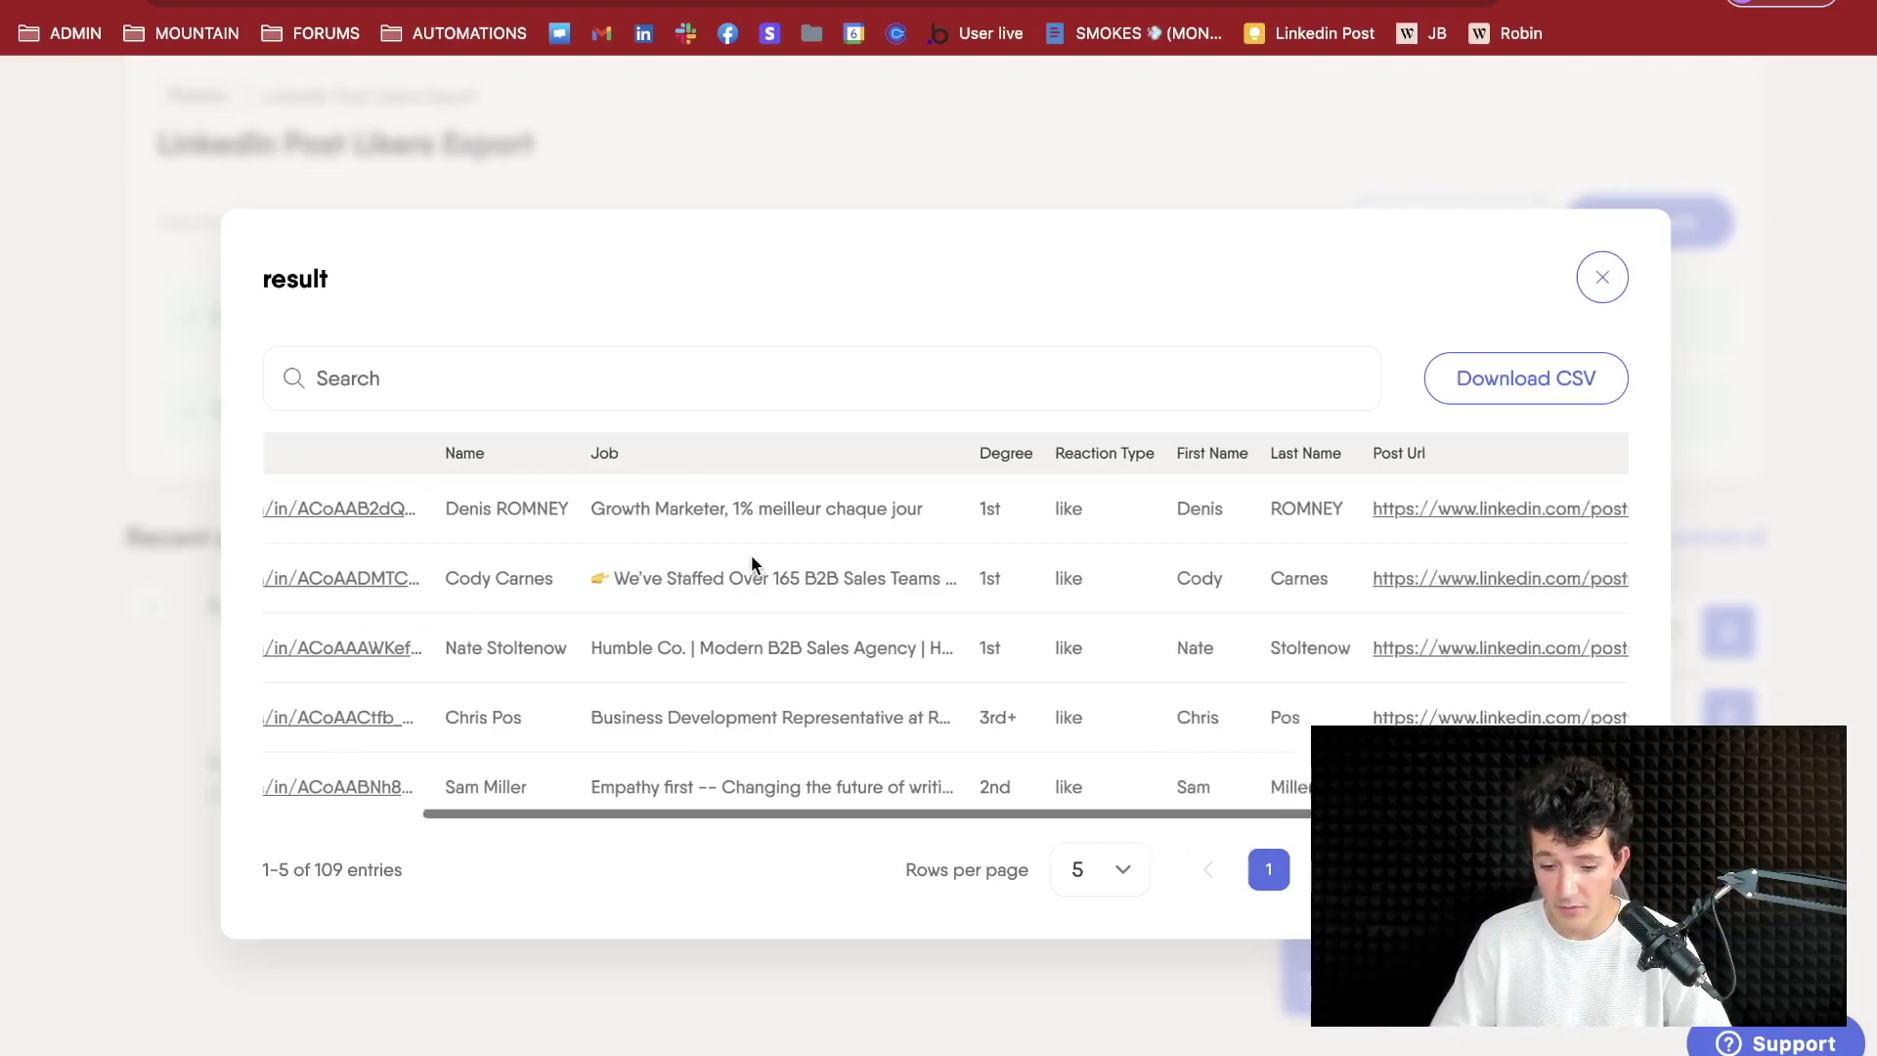
pyautogui.hscroll(5, 867, 591)
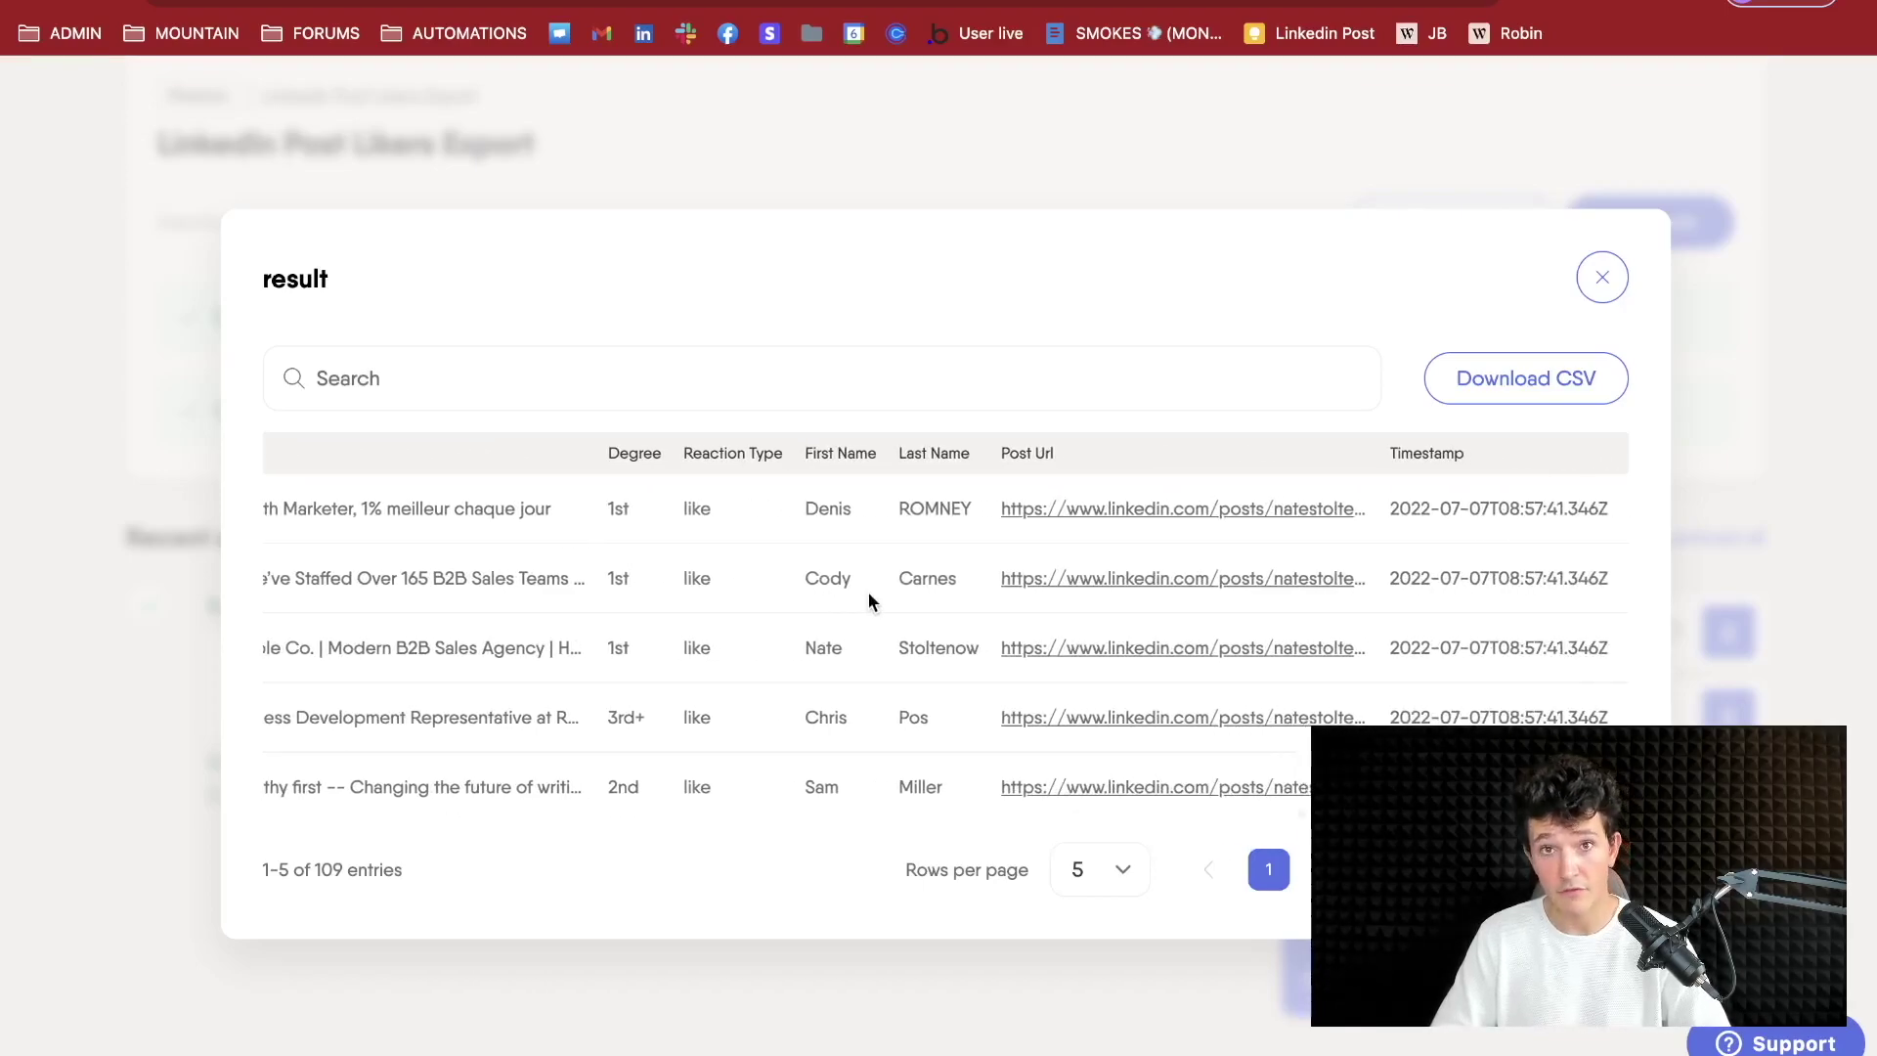
pyautogui.hscroll(-4, 866, 591)
pyautogui.hscroll(-1, 869, 597)
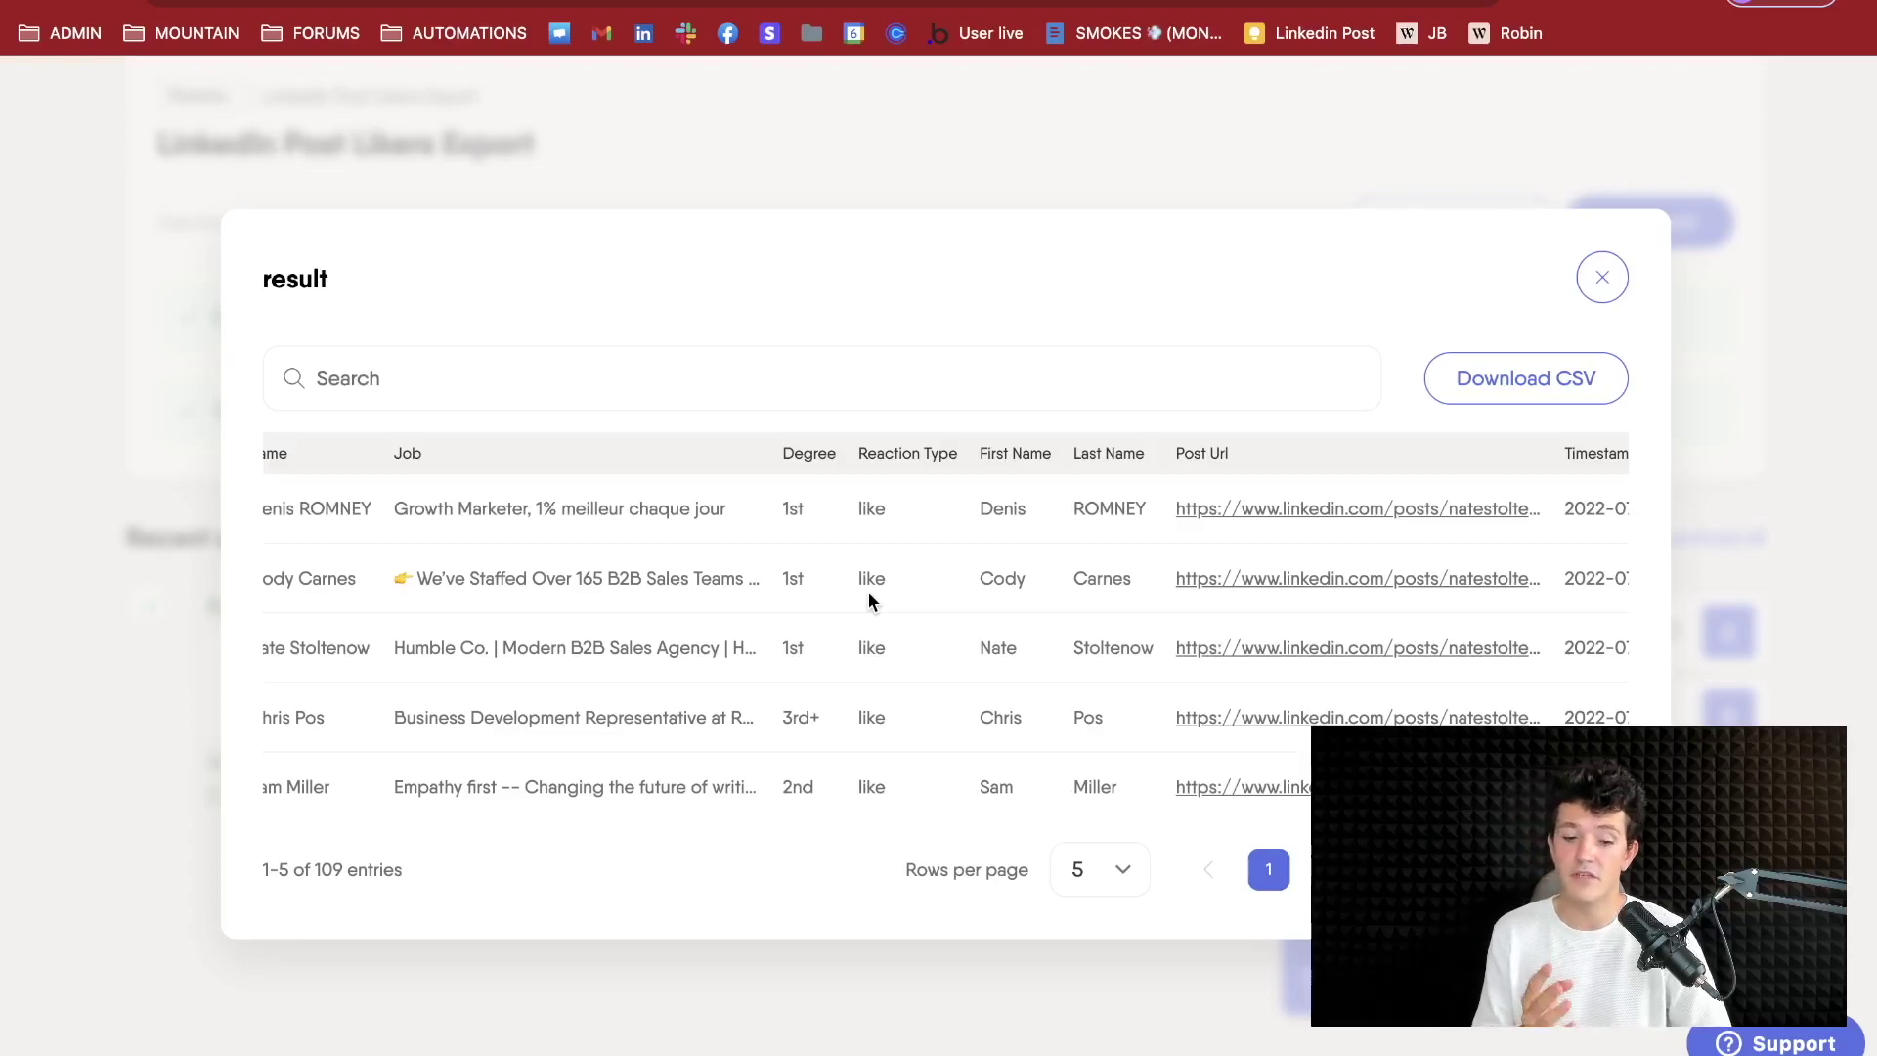
pyautogui.hscroll(-5, 869, 594)
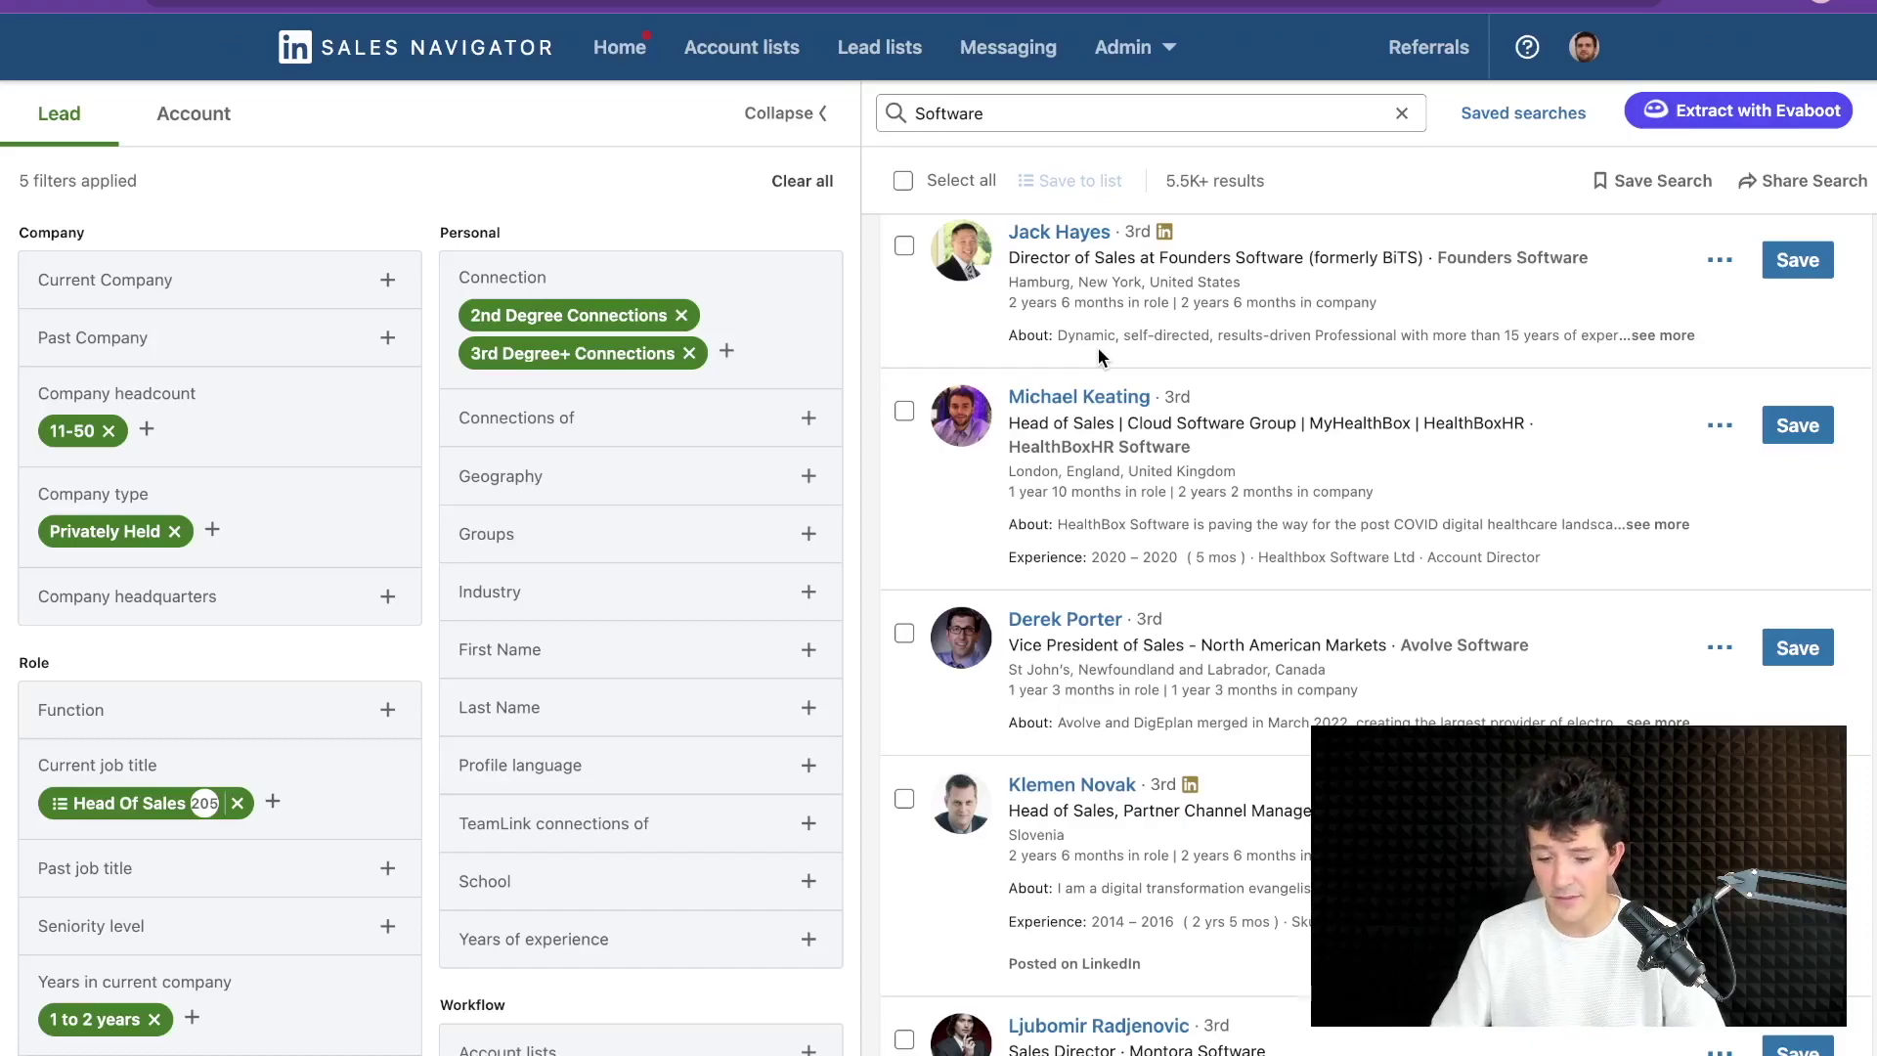
pyautogui.scroll(-15, 1163, 501)
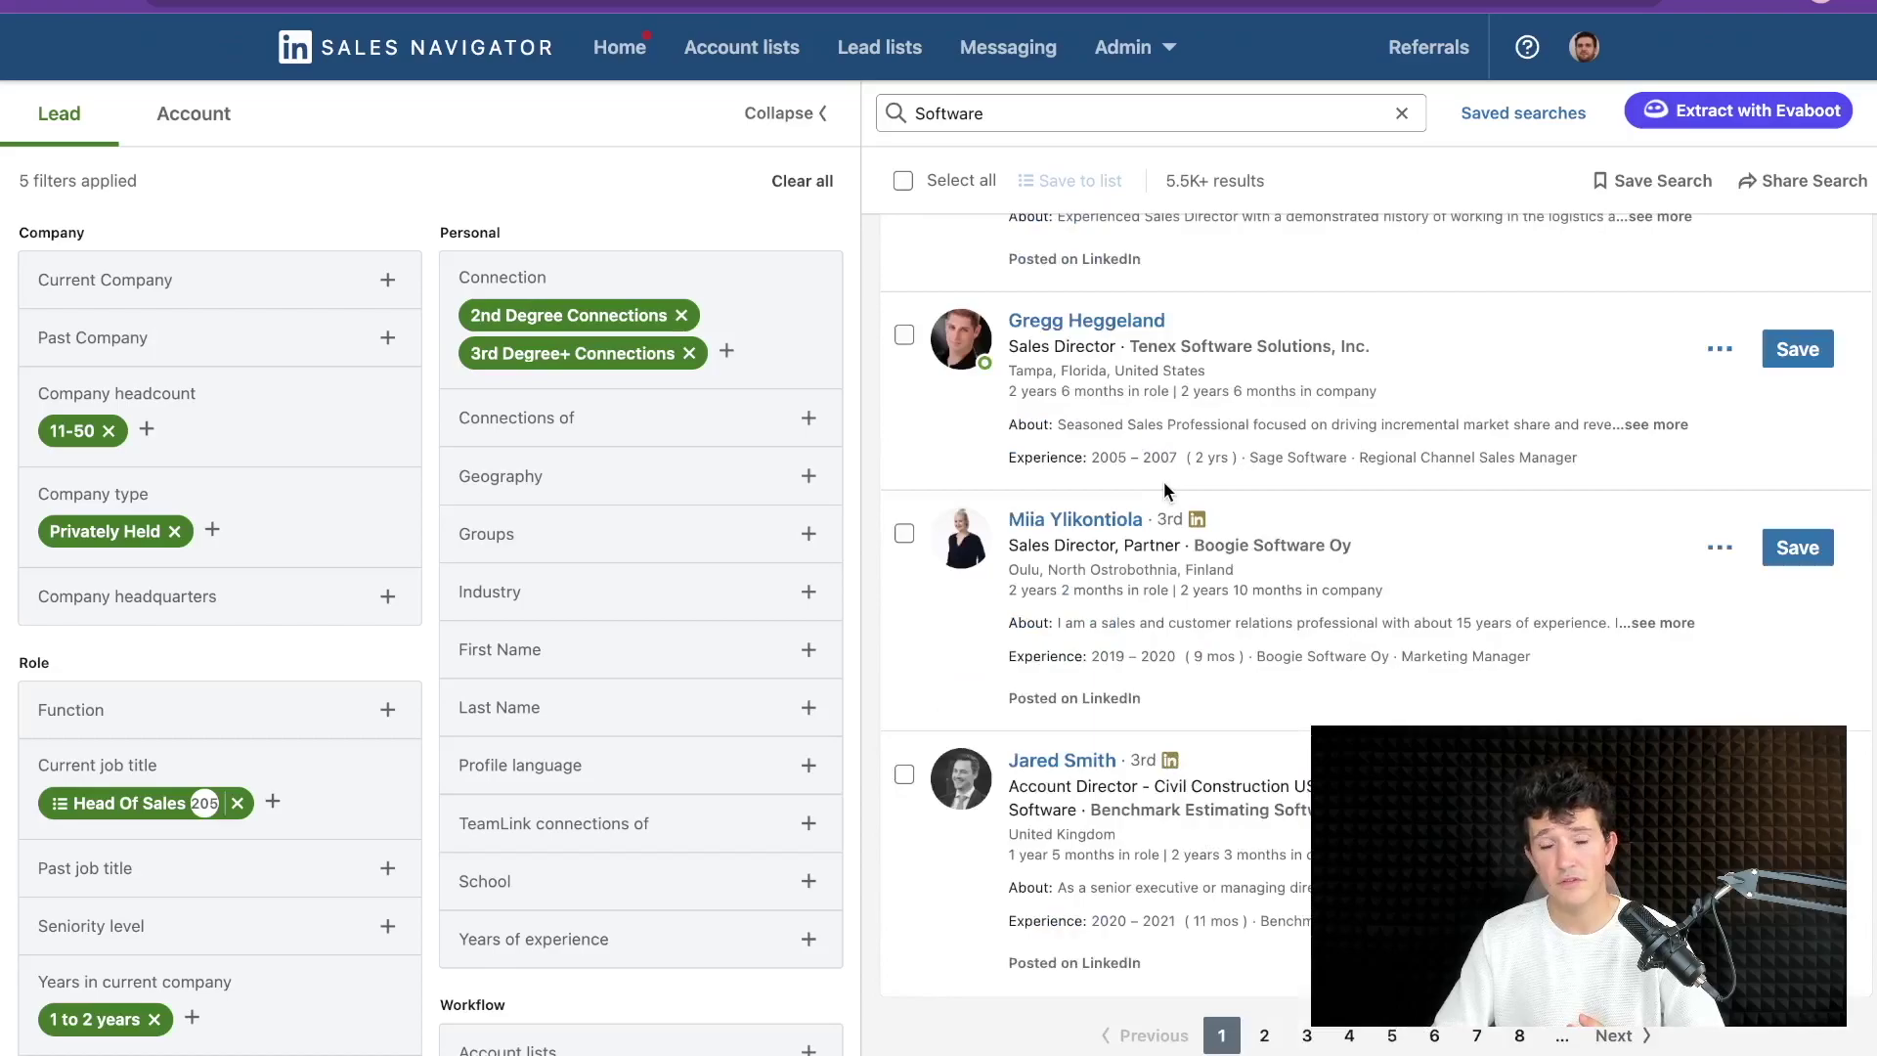
pyautogui.scroll(10, 1163, 481)
pyautogui.scroll(3, 1200, 238)
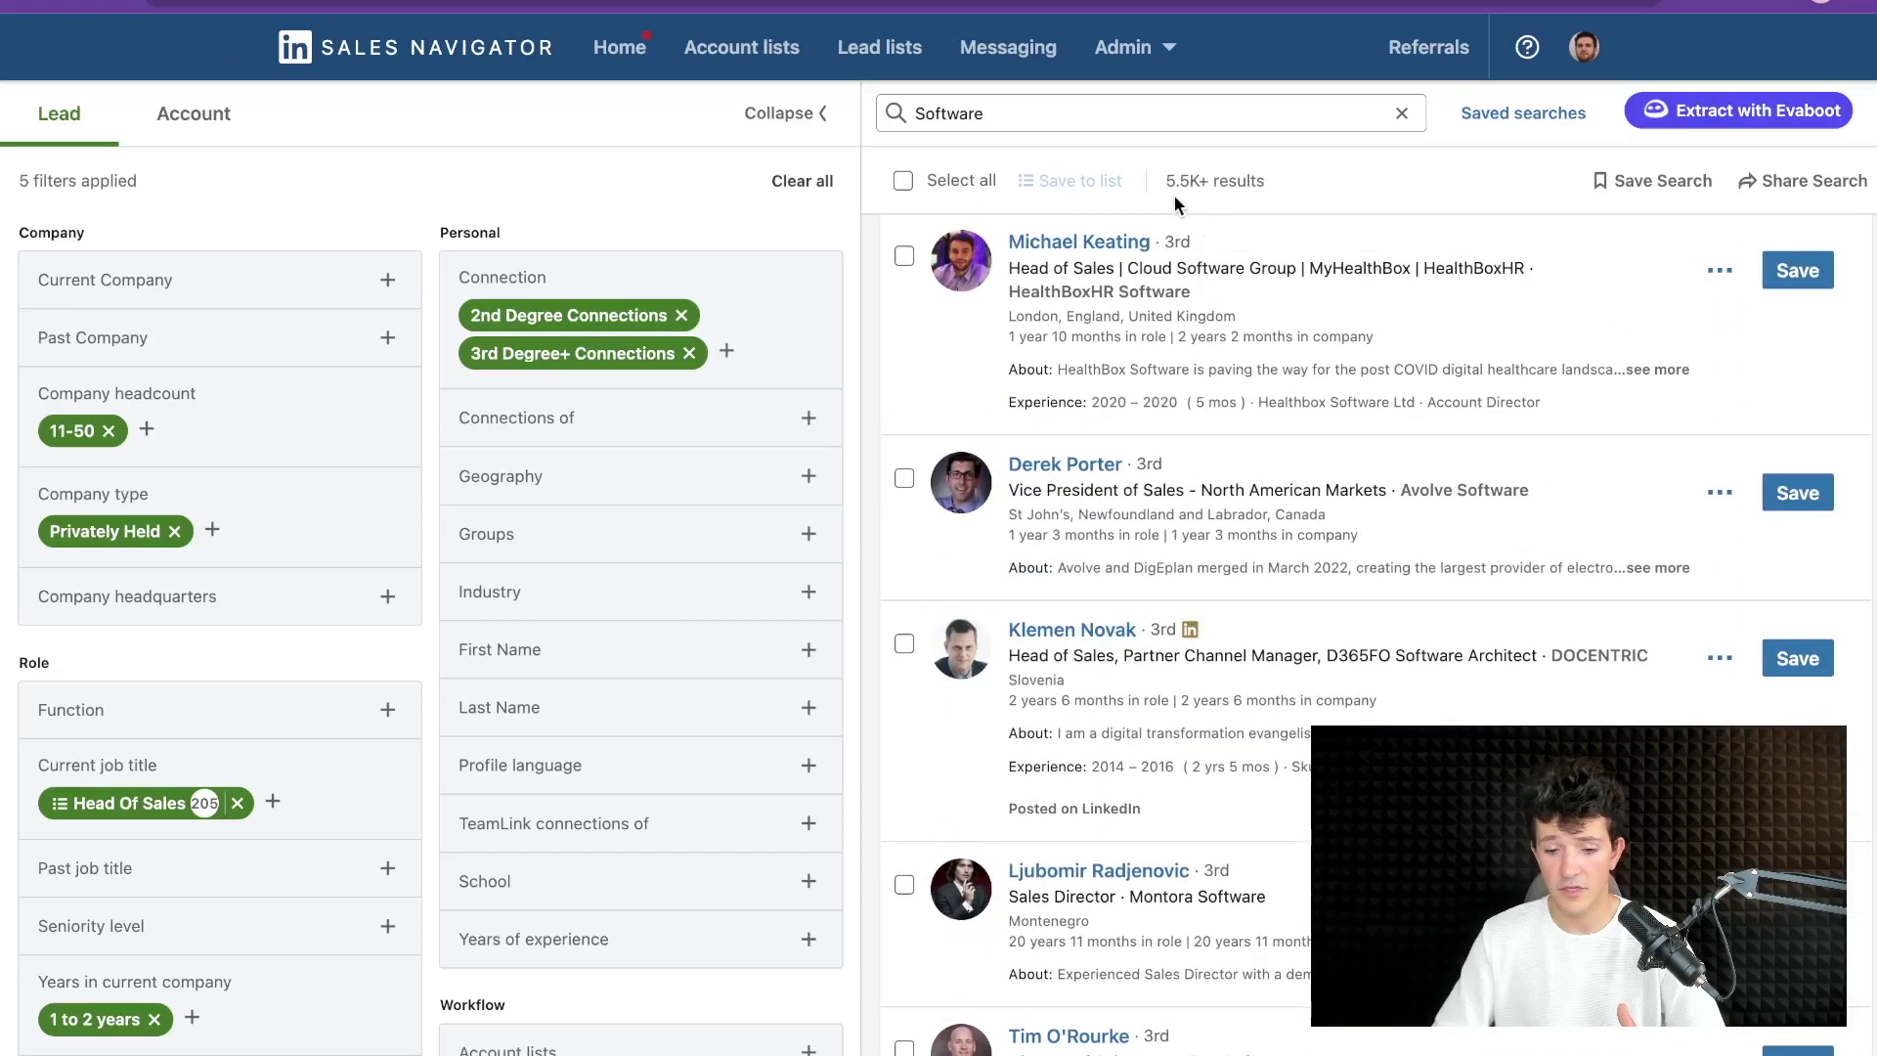
pyautogui.moveTo(1163, 180); pyautogui.dragTo(1254, 181)
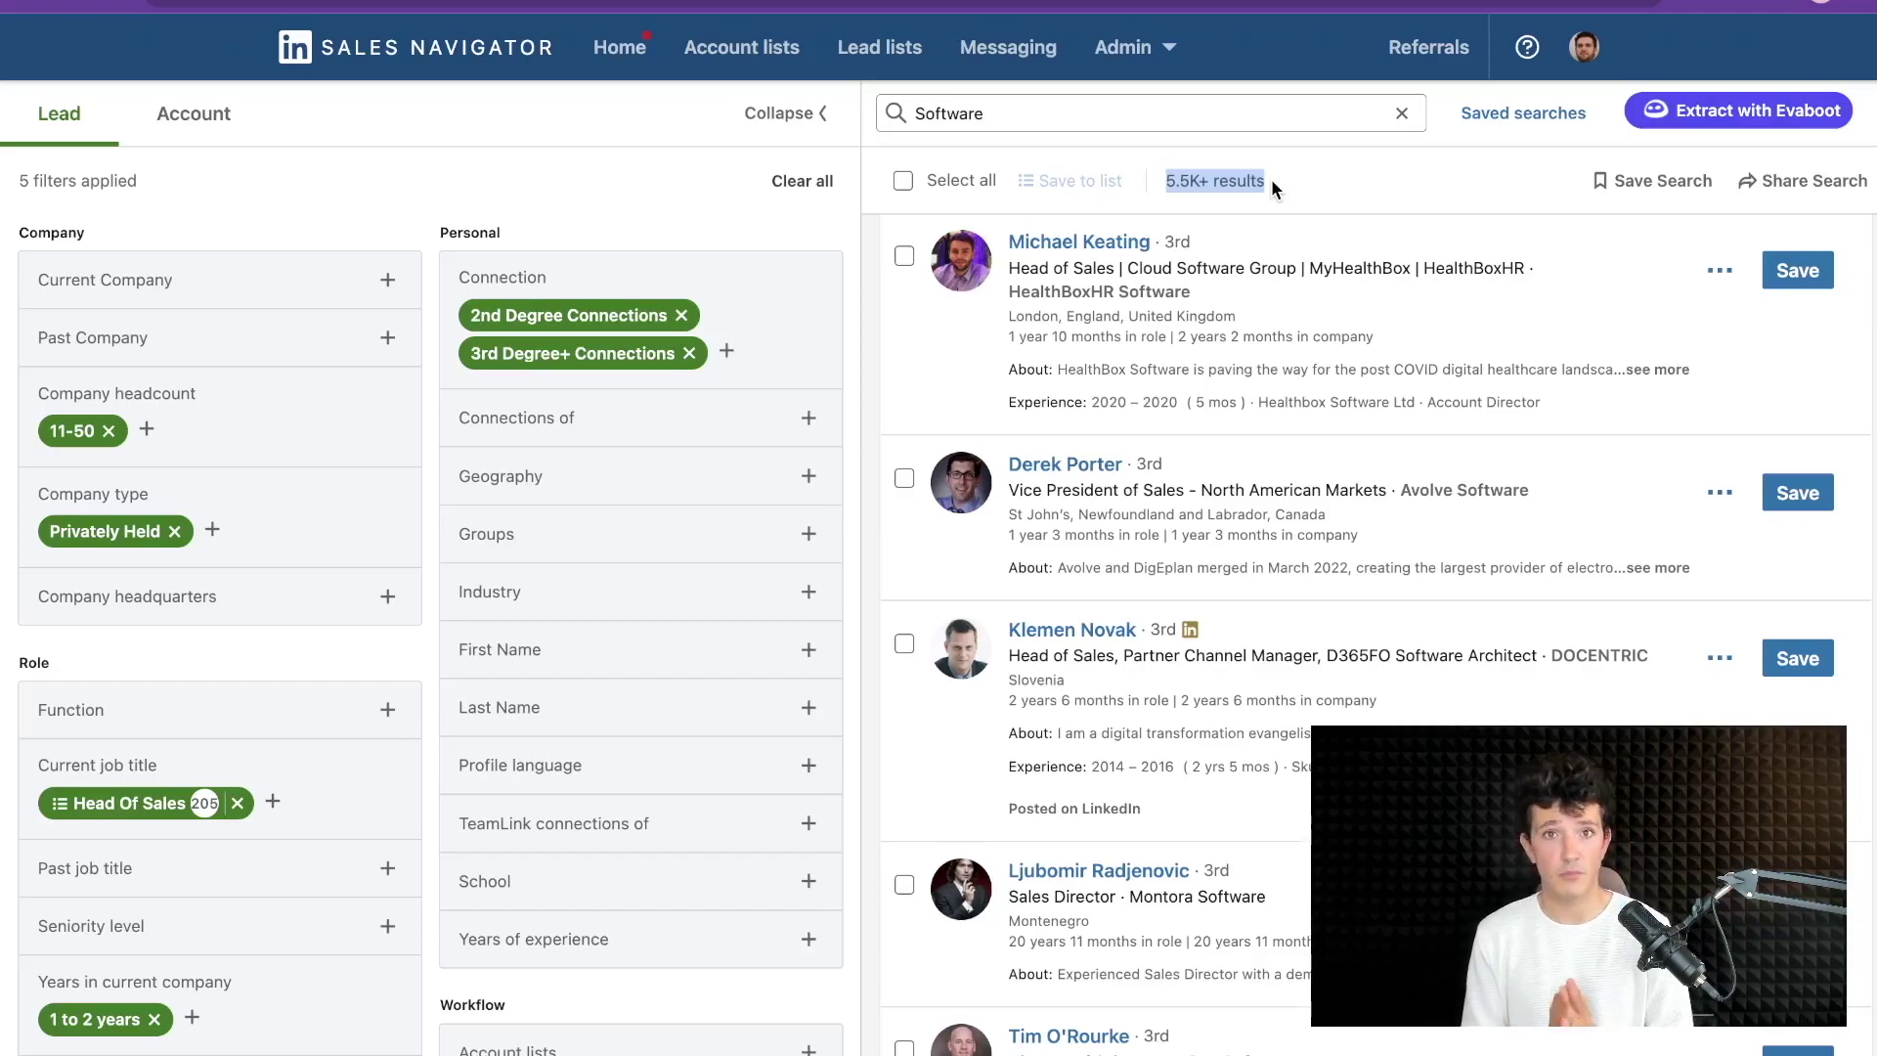
# Add France to the Geography filter and send the 124 leads to Evaboot
pyautogui.click(808, 476)
pyautogui.write('France')
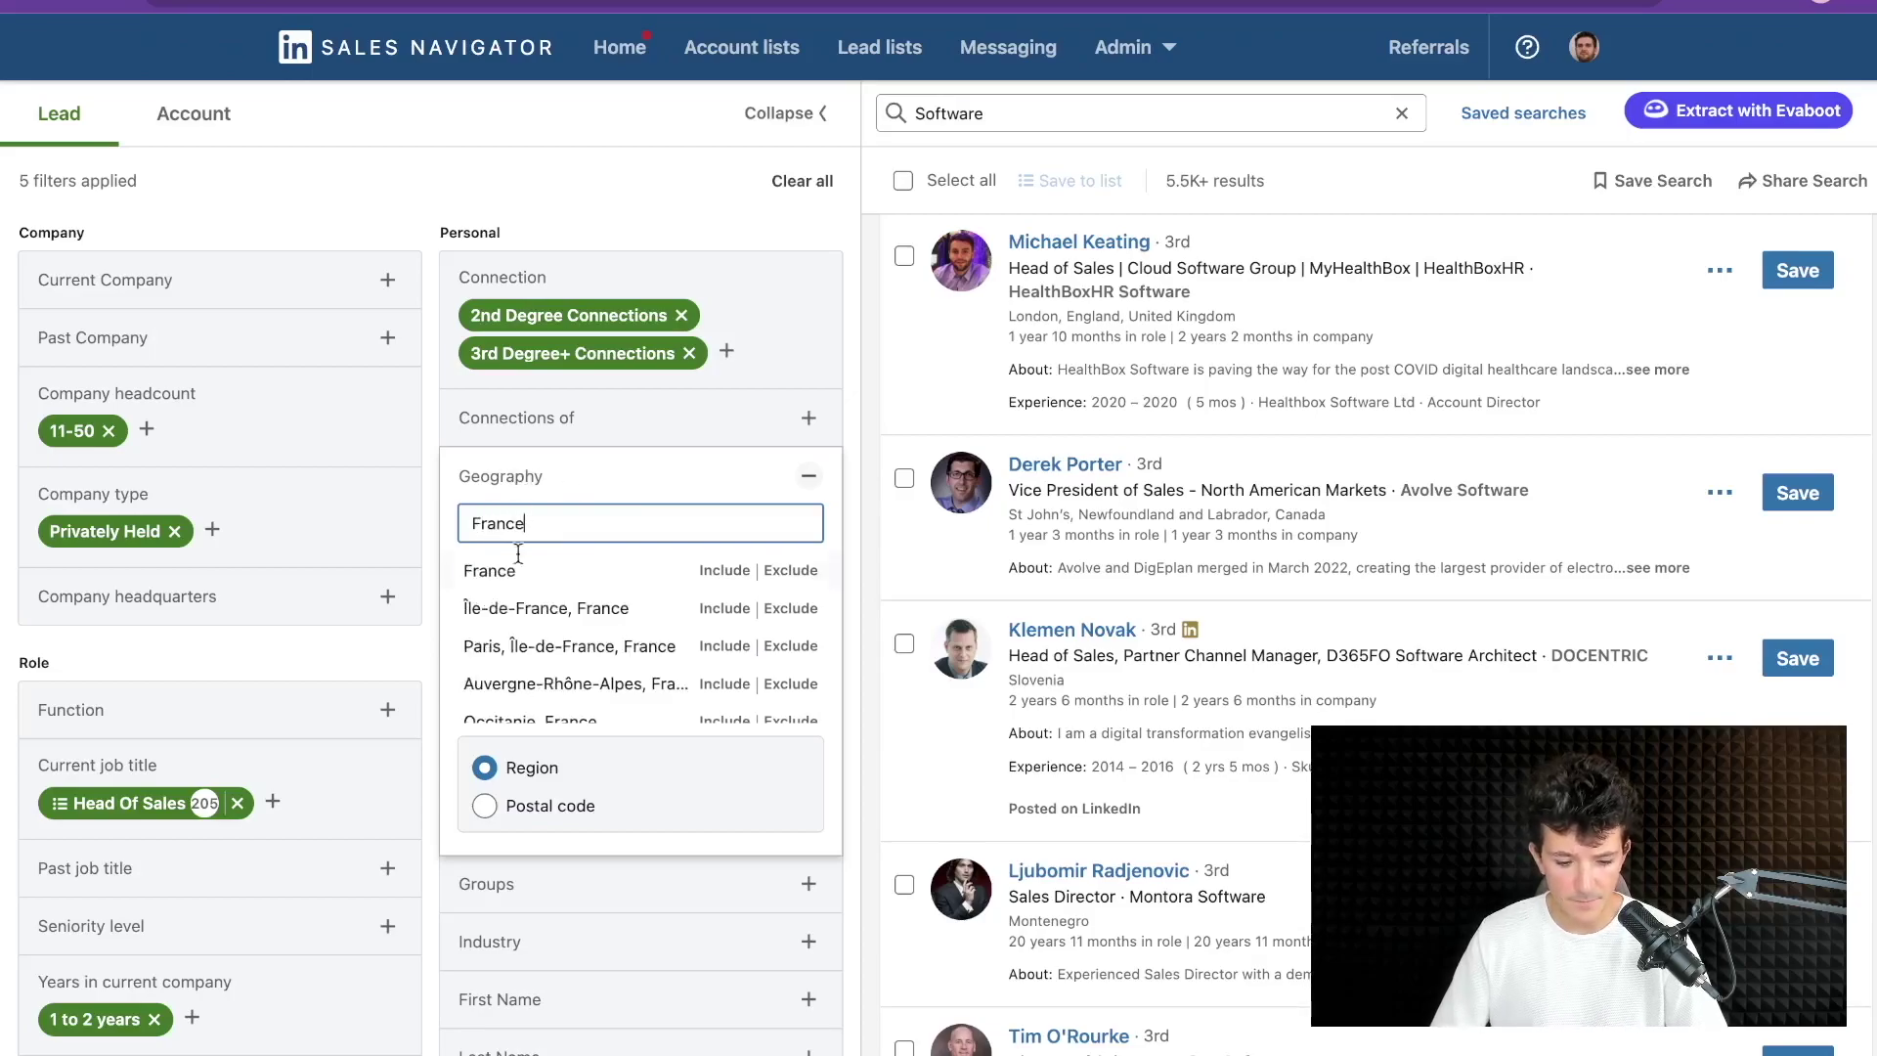
pyautogui.press('Return')
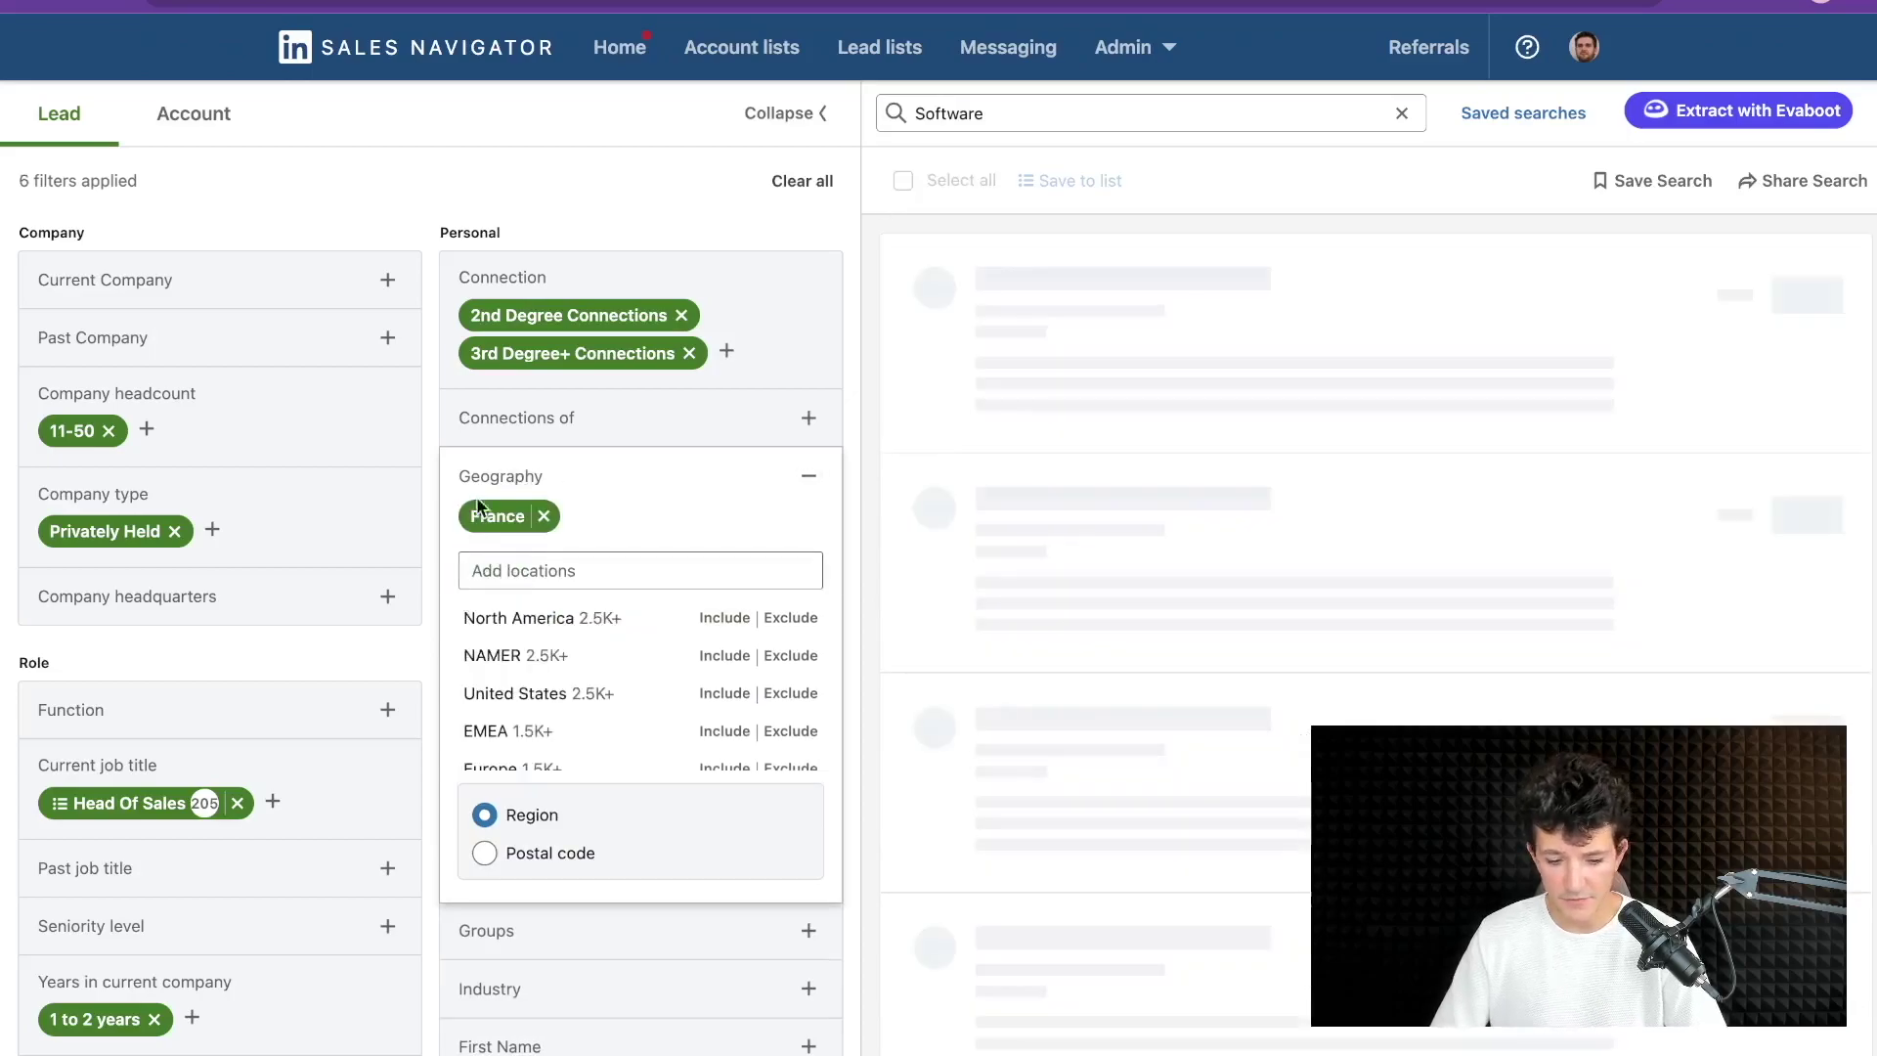
pyautogui.click(423, 315)
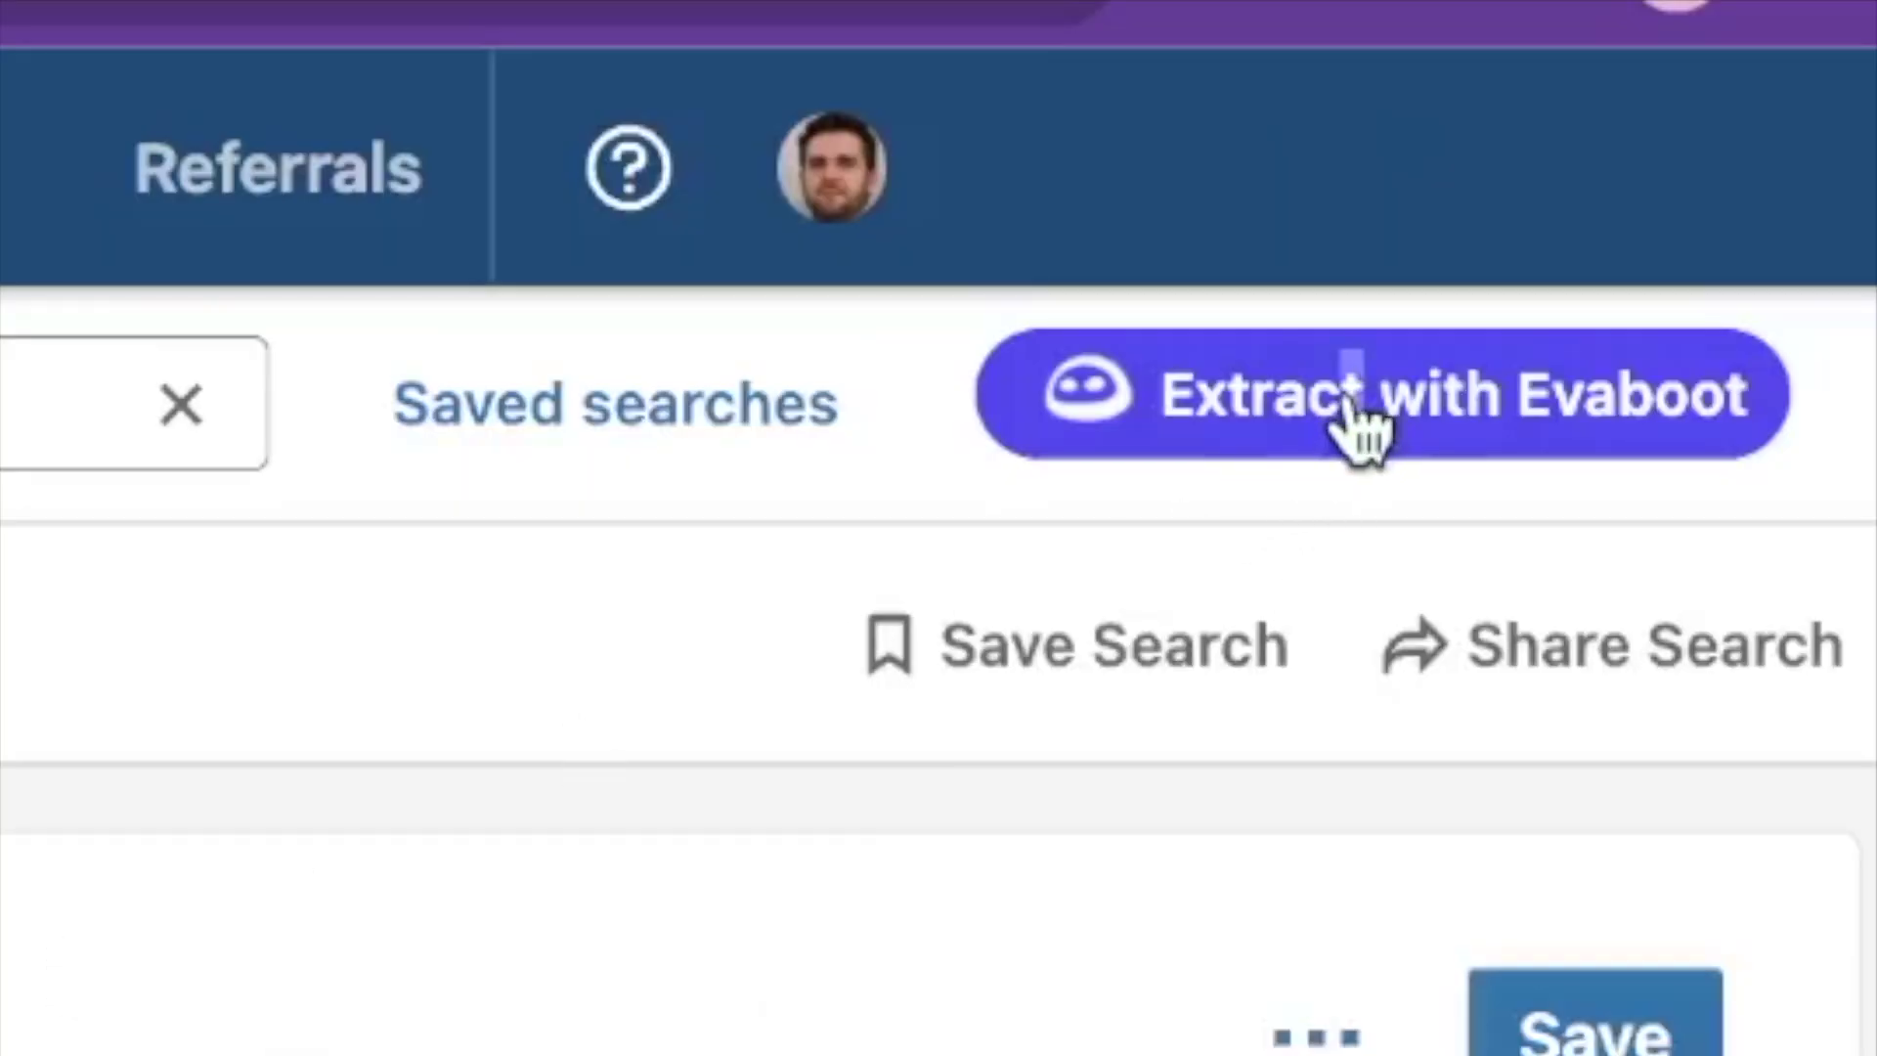
pyautogui.click(1730, 115)
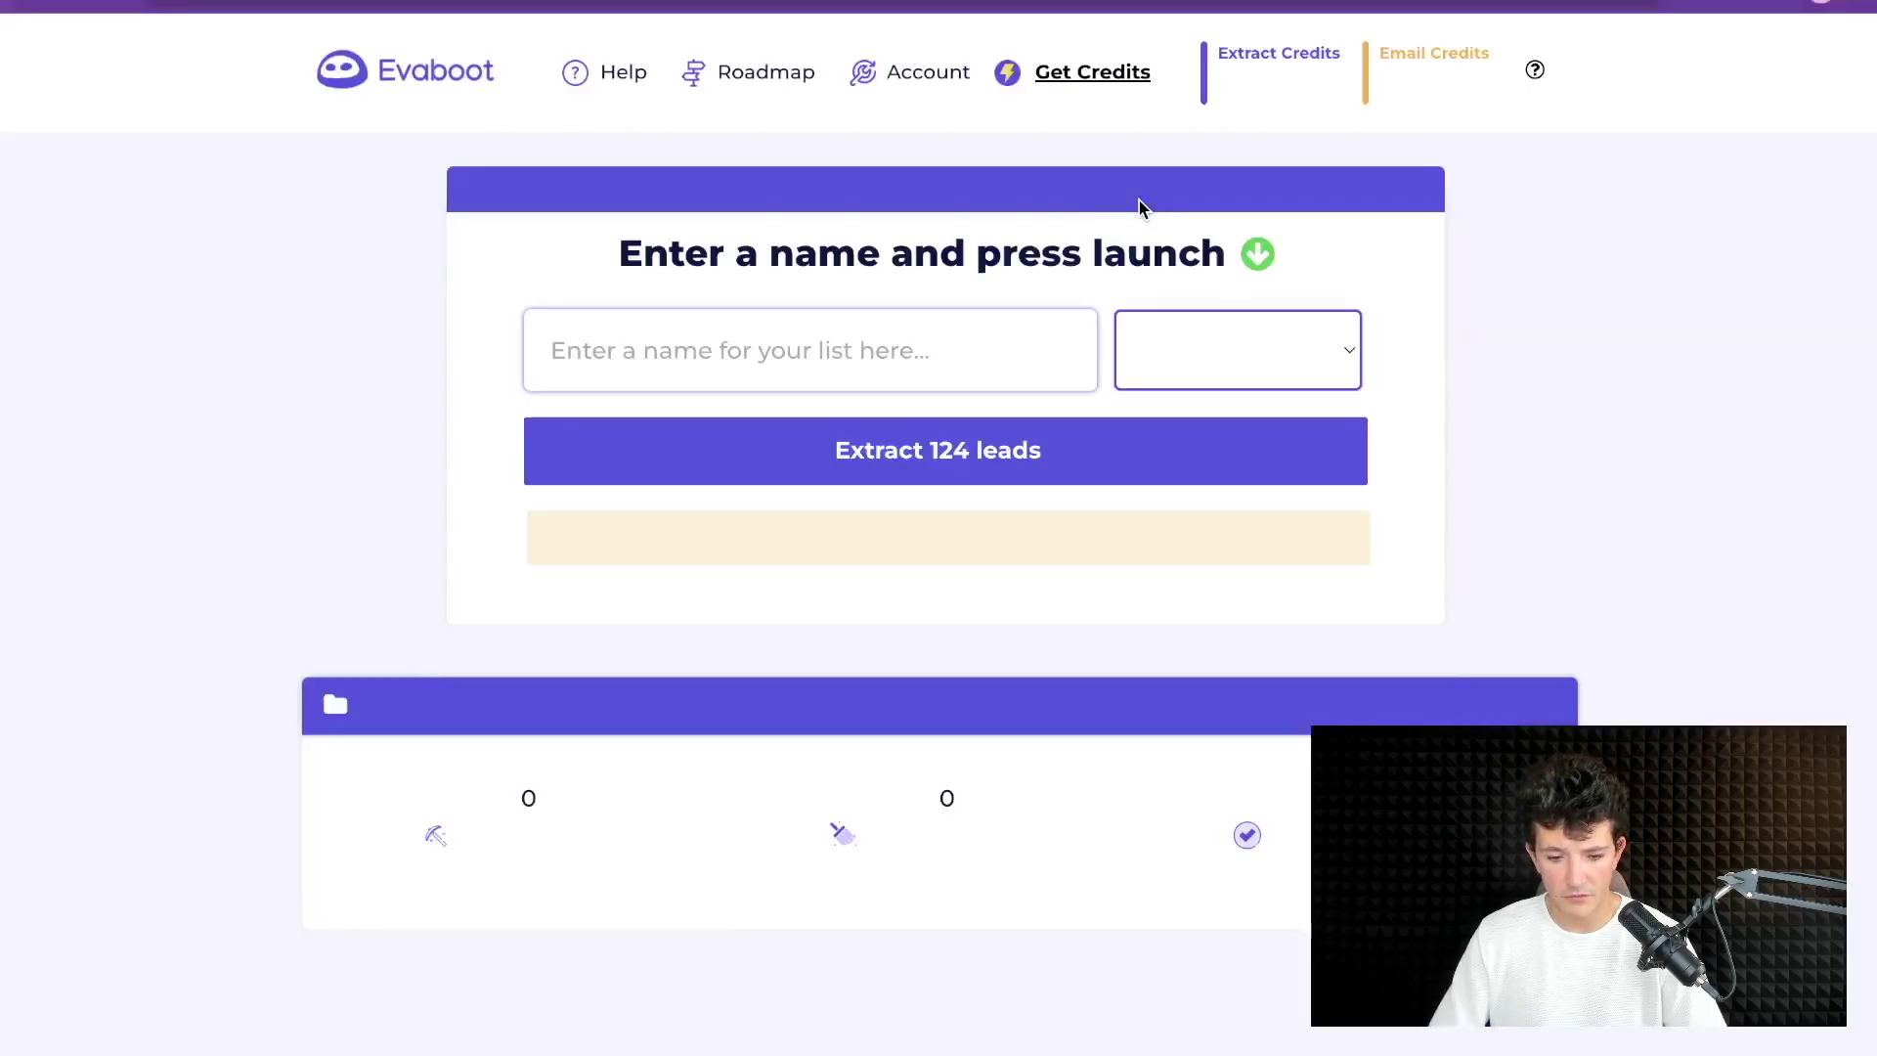
# Name the new list 'Head of Sales' and extract the 124 leads
pyautogui.click(774, 352)
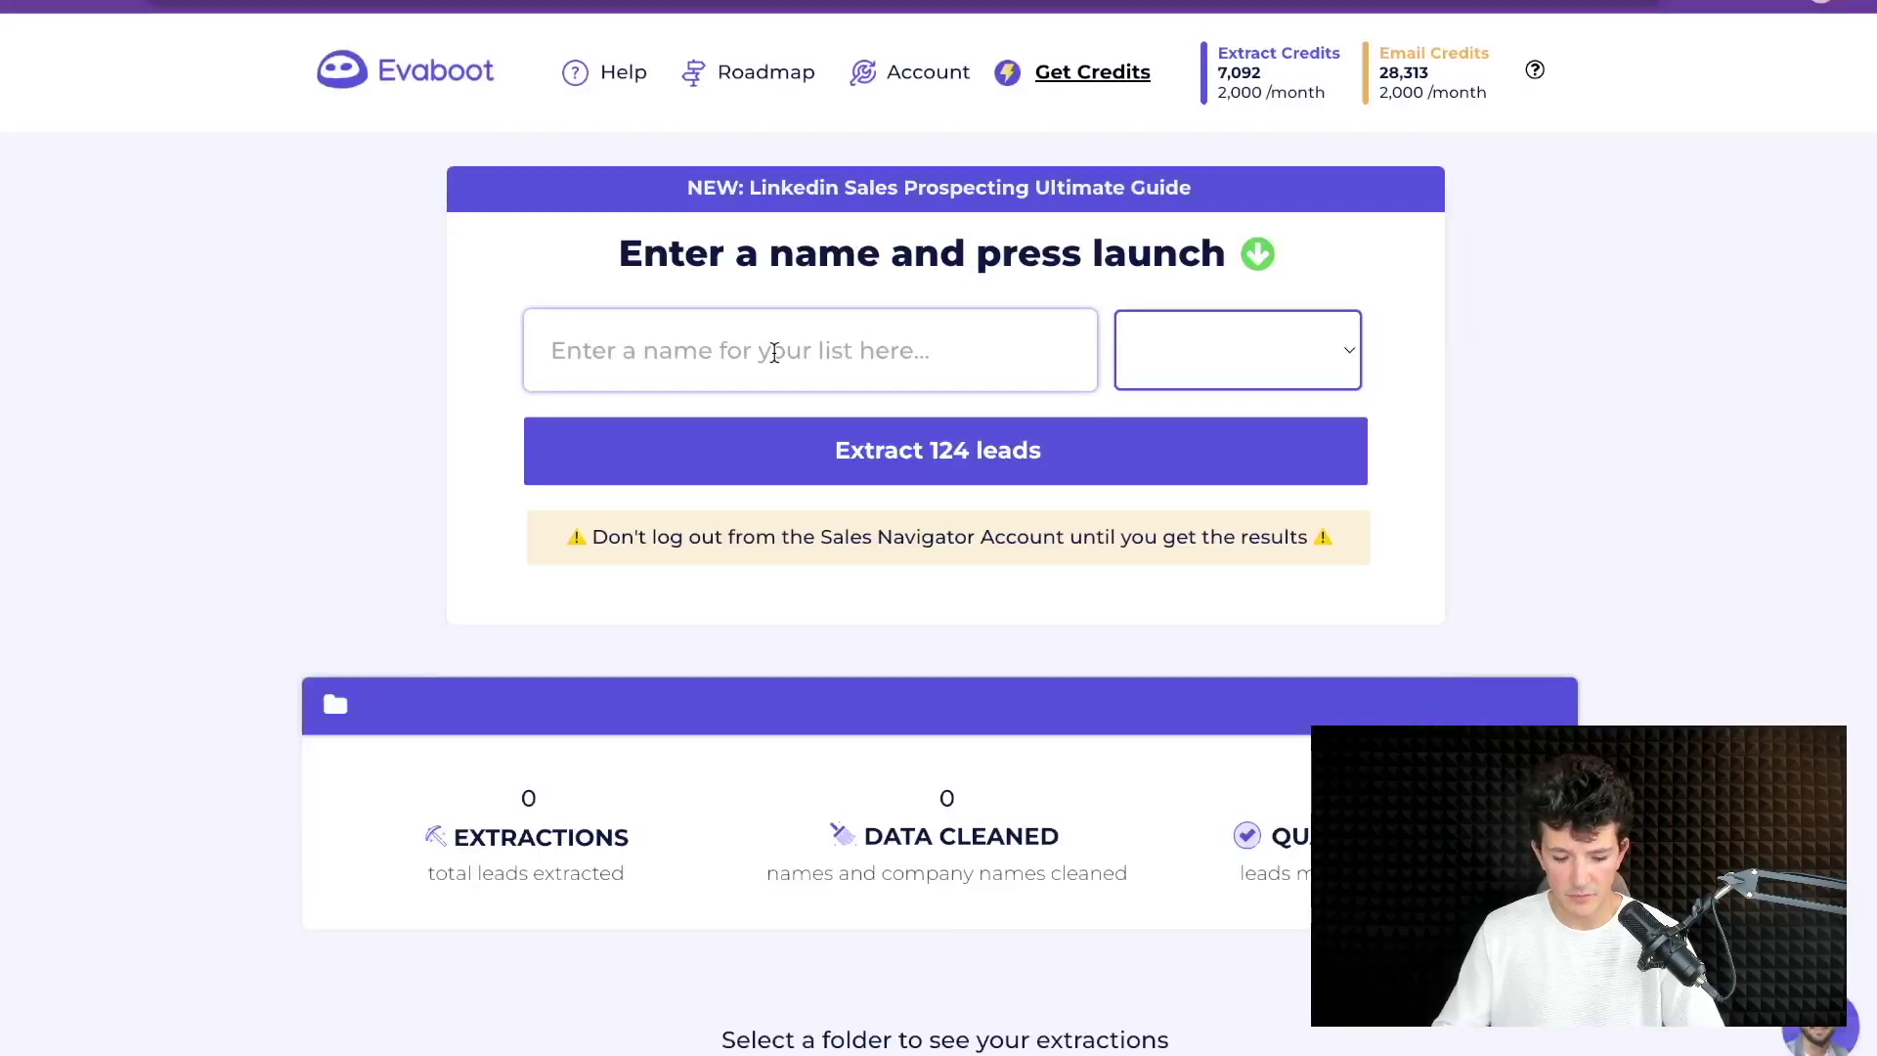
pyautogui.write('Head of Sales')
pyautogui.click(761, 461)
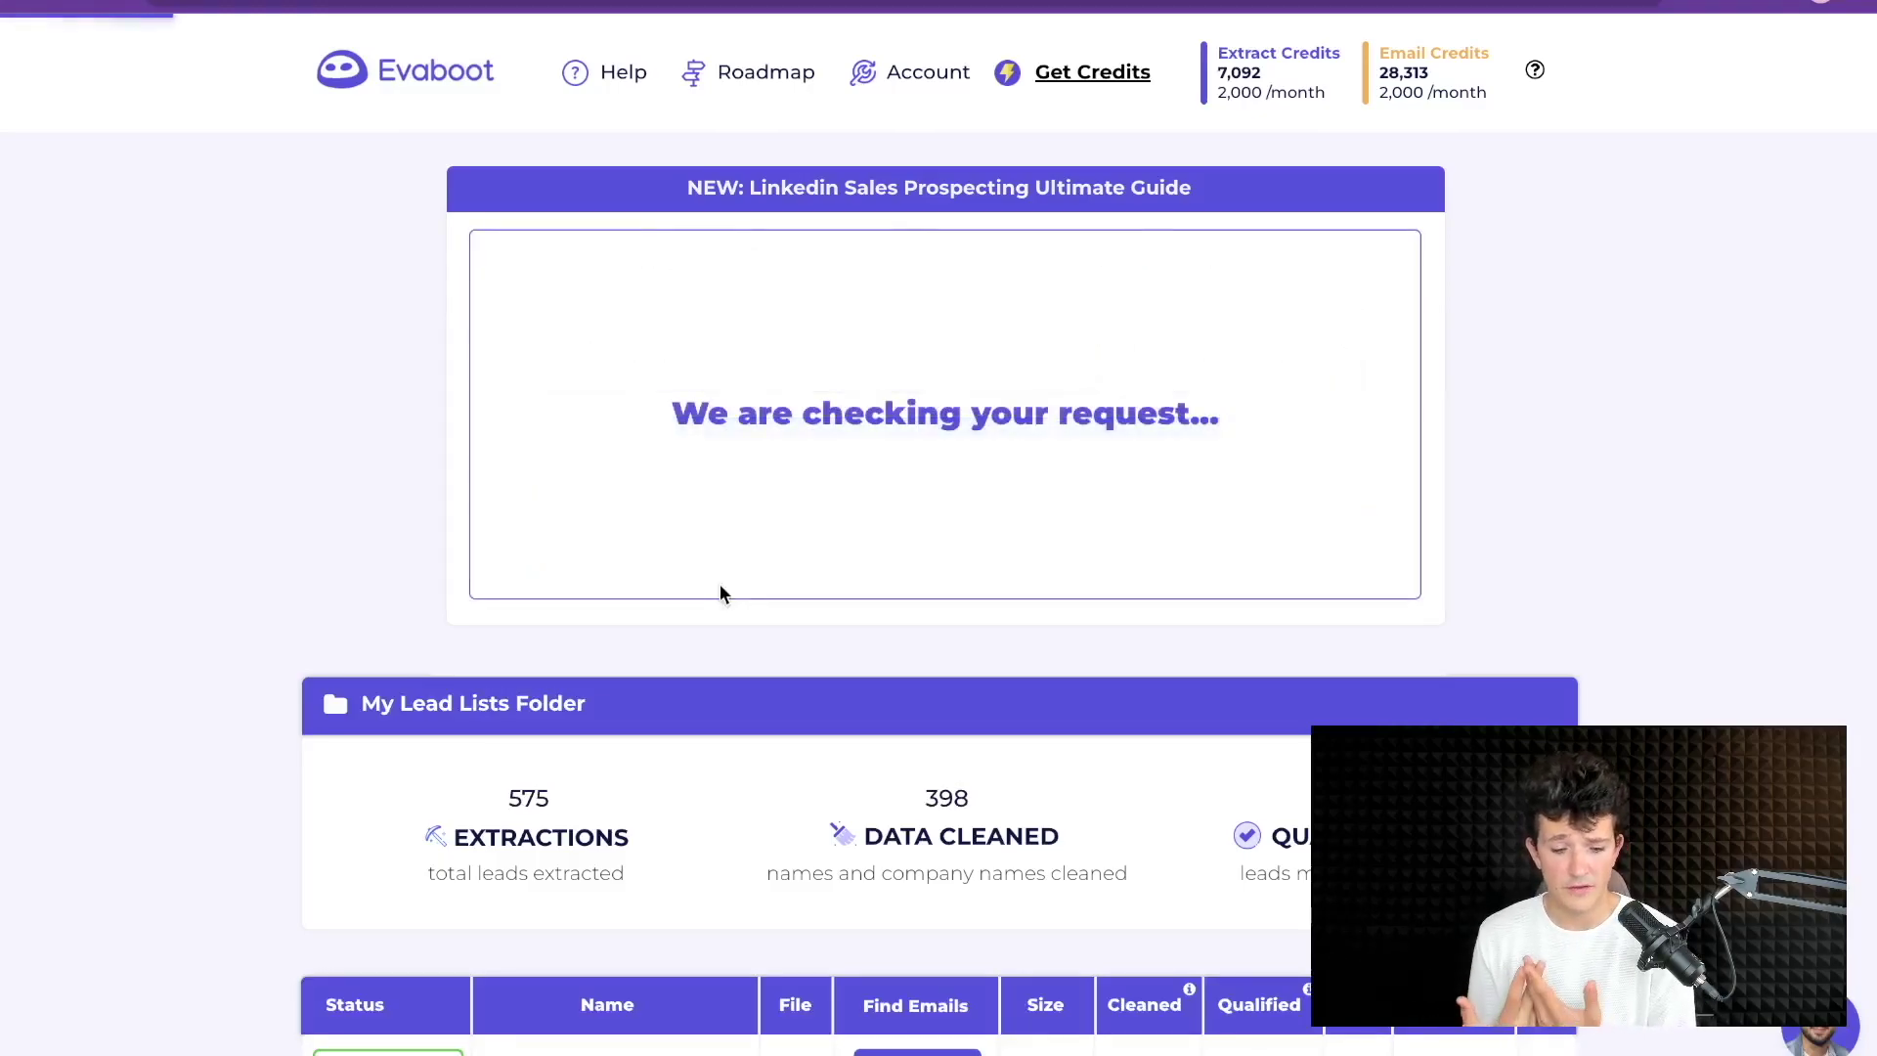
# Download the Company Page Followers leads as a CSV file
pyautogui.scroll(-4, 720, 594)
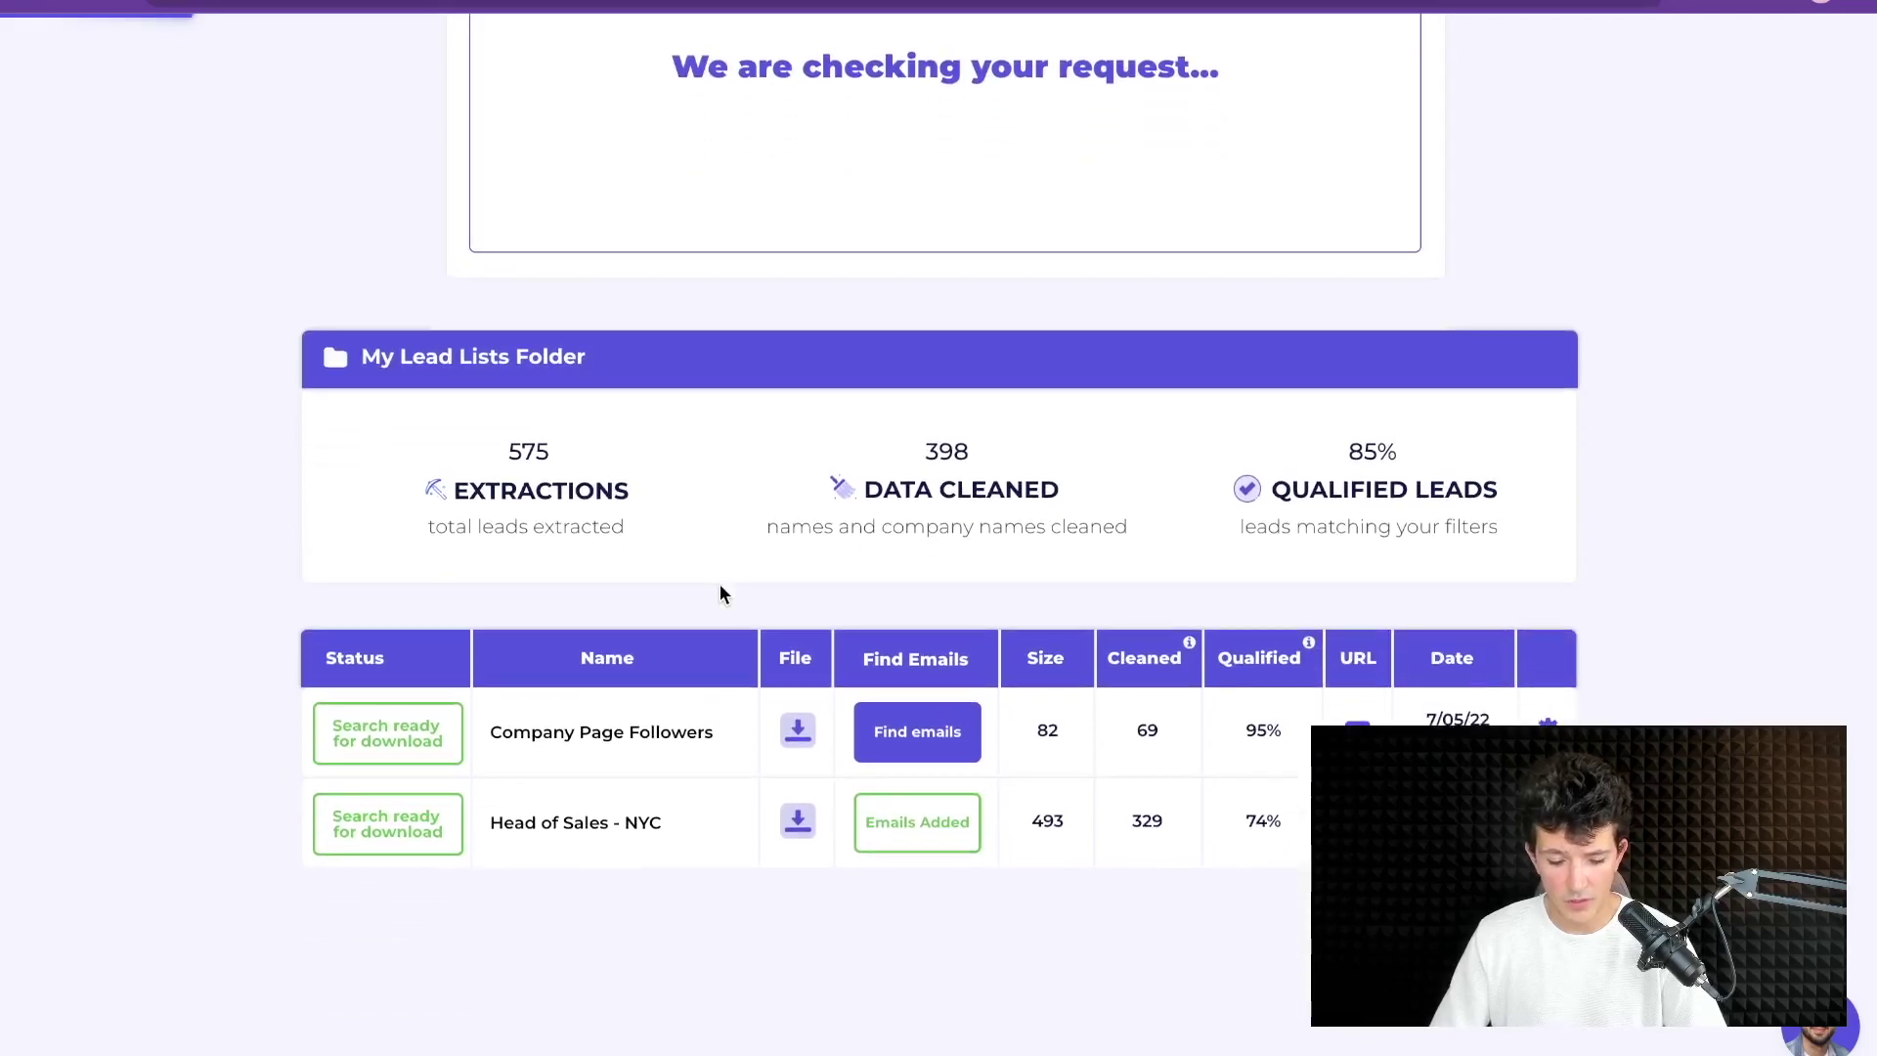
pyautogui.click(798, 733)
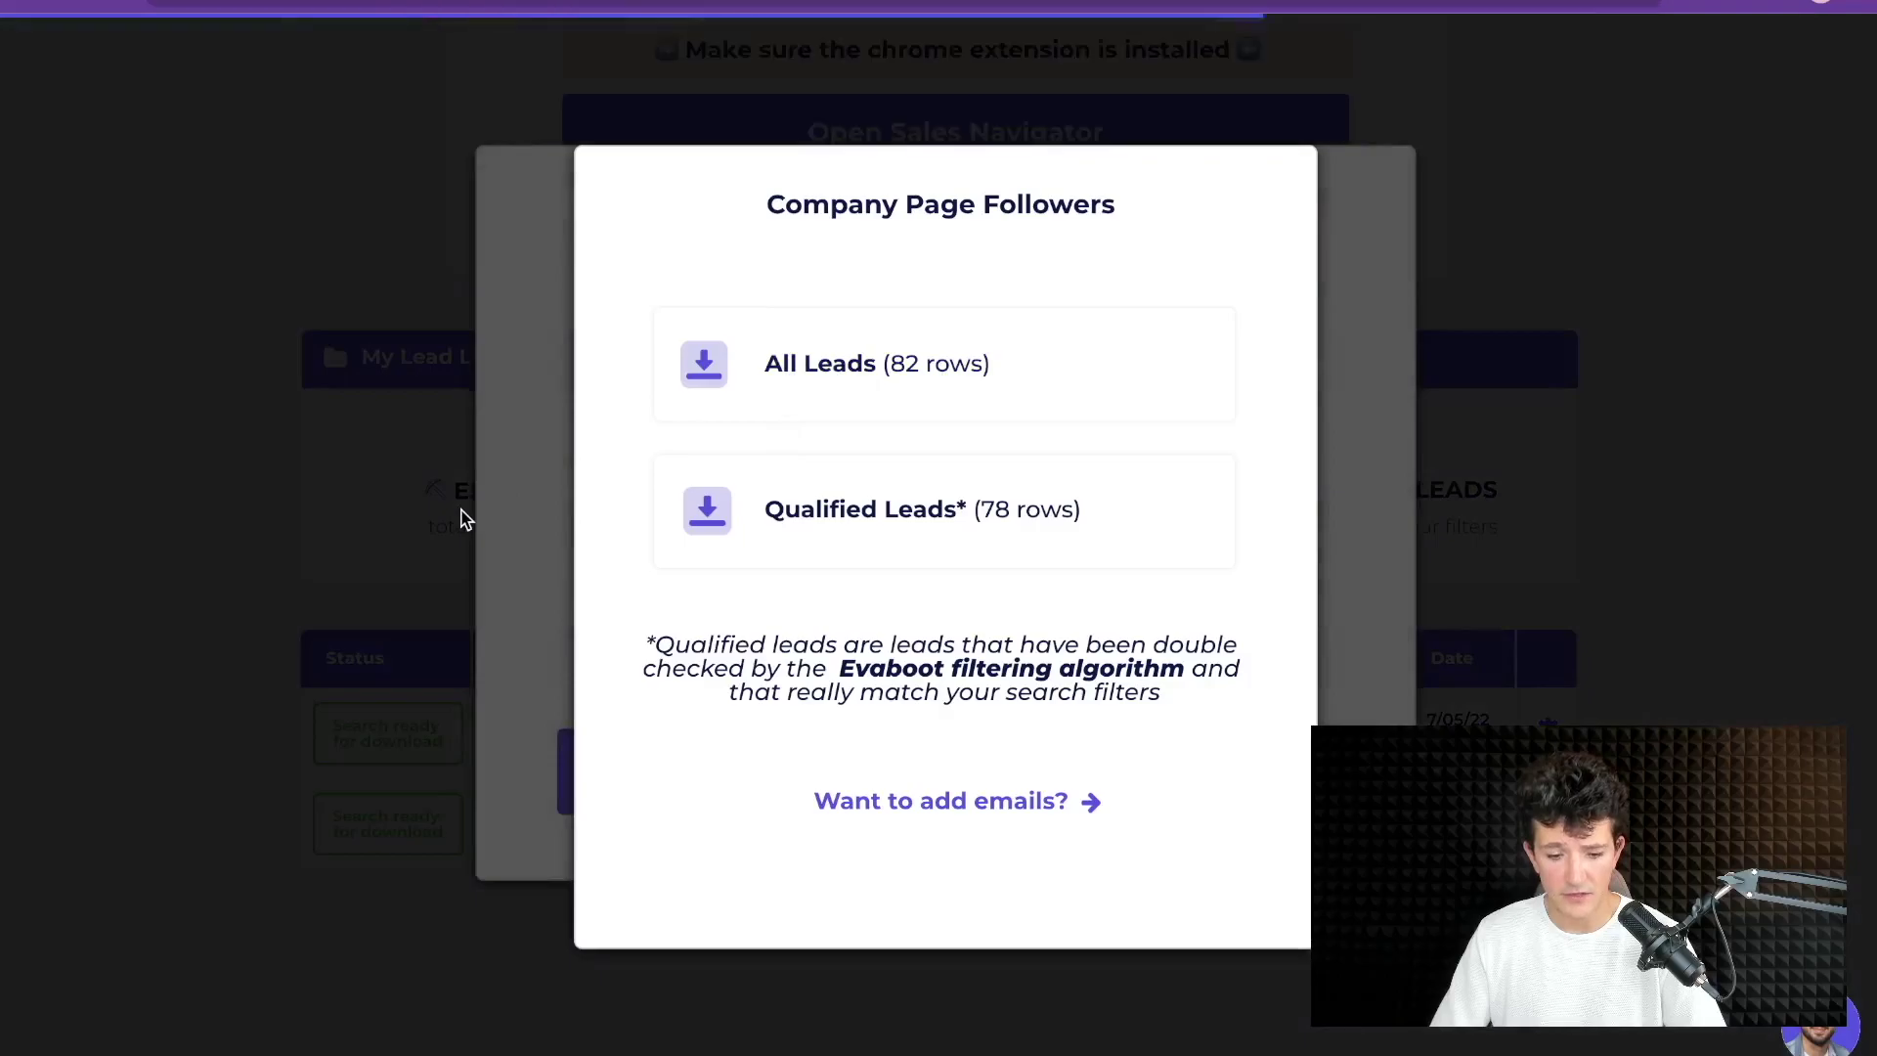
pyautogui.click(188, 1031)
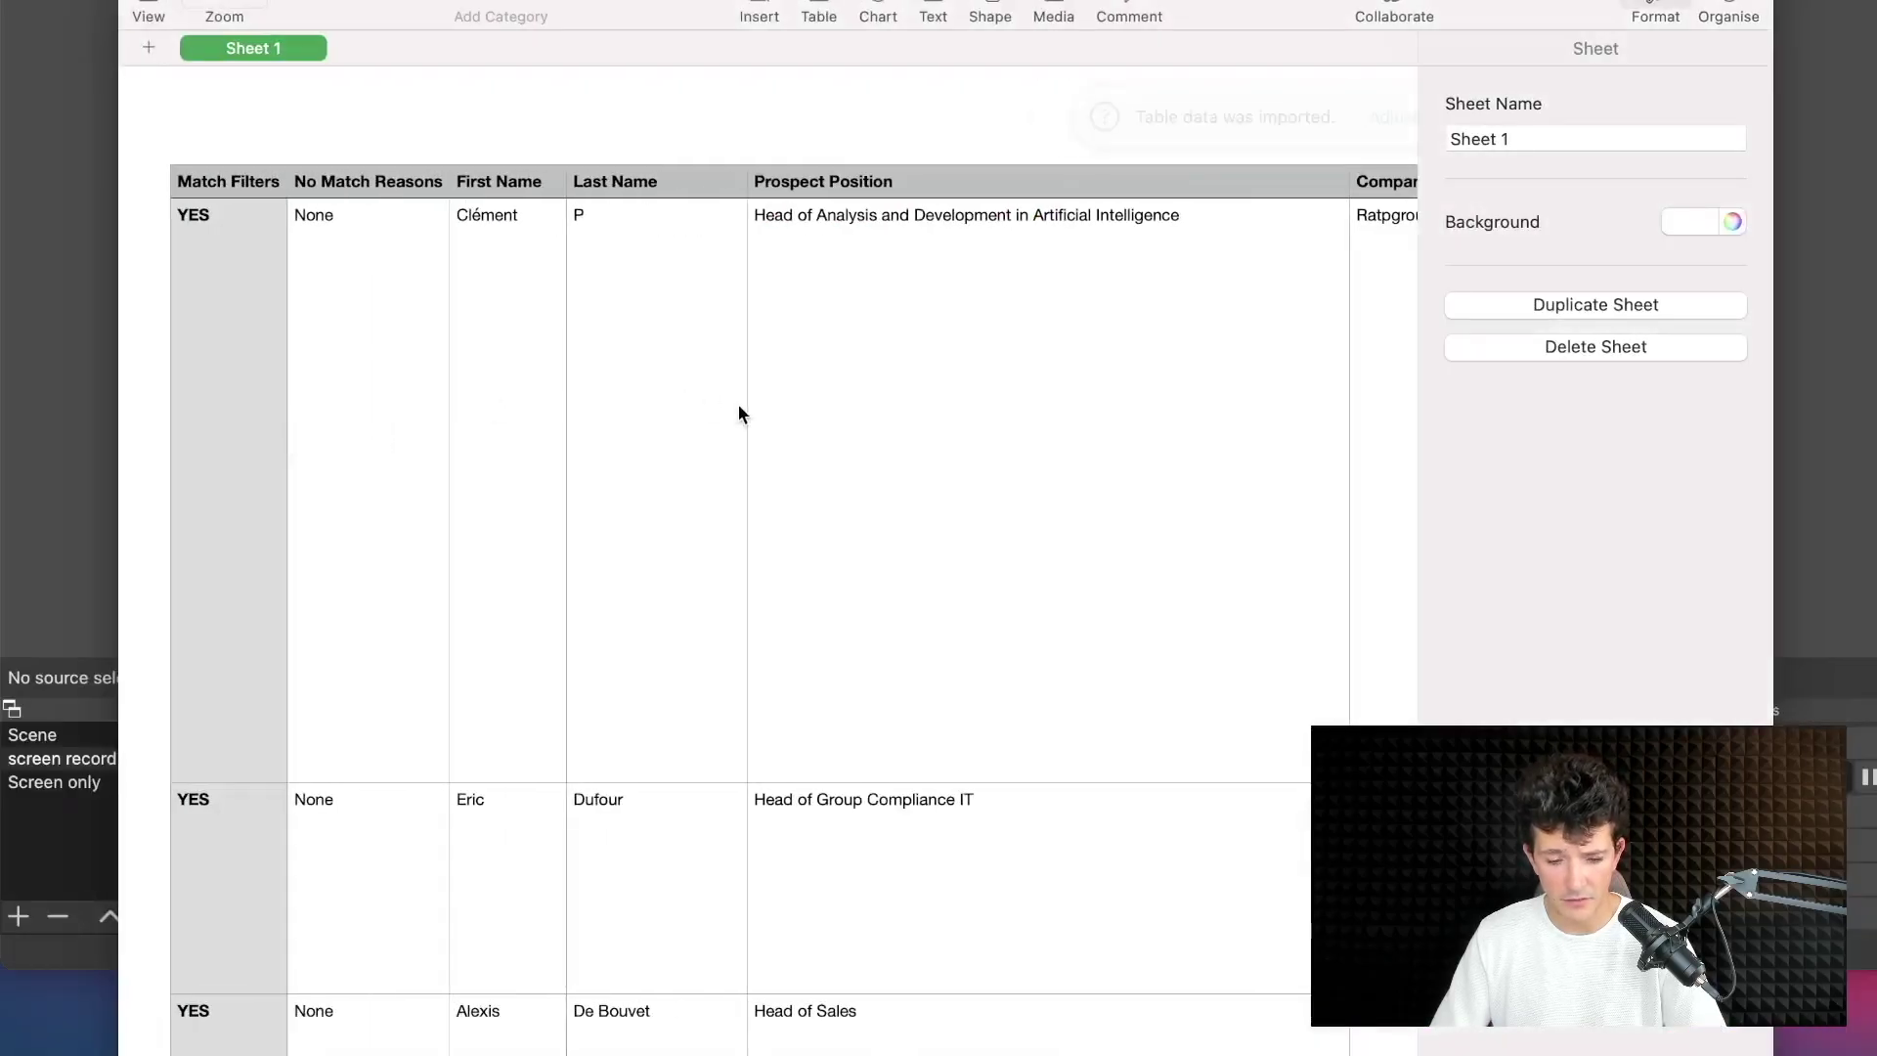
# Scroll across the leads table and inspect the first prospect's LinkedIn profile link
pyautogui.hscroll(5, 608, 311)
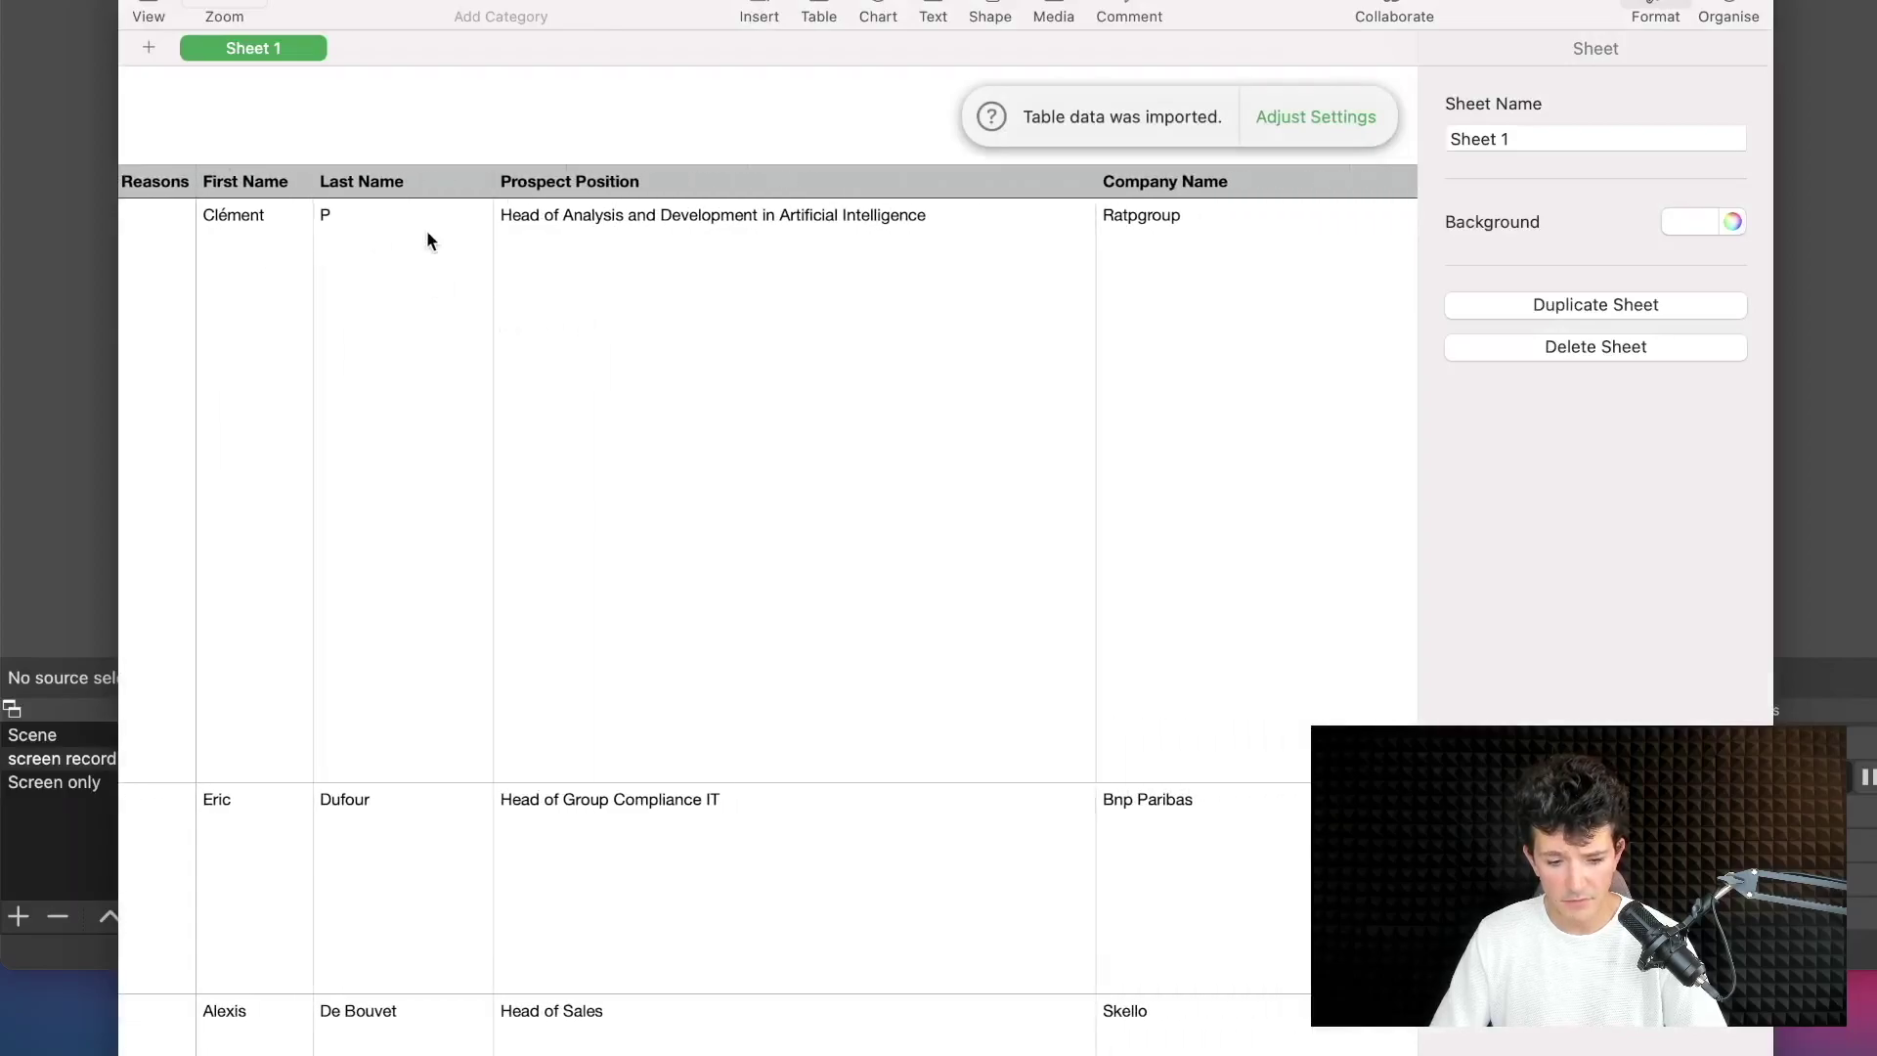
pyautogui.hscroll(15, 429, 241)
pyautogui.hscroll(15, 653, 317)
pyautogui.hscroll(-10, 880, 306)
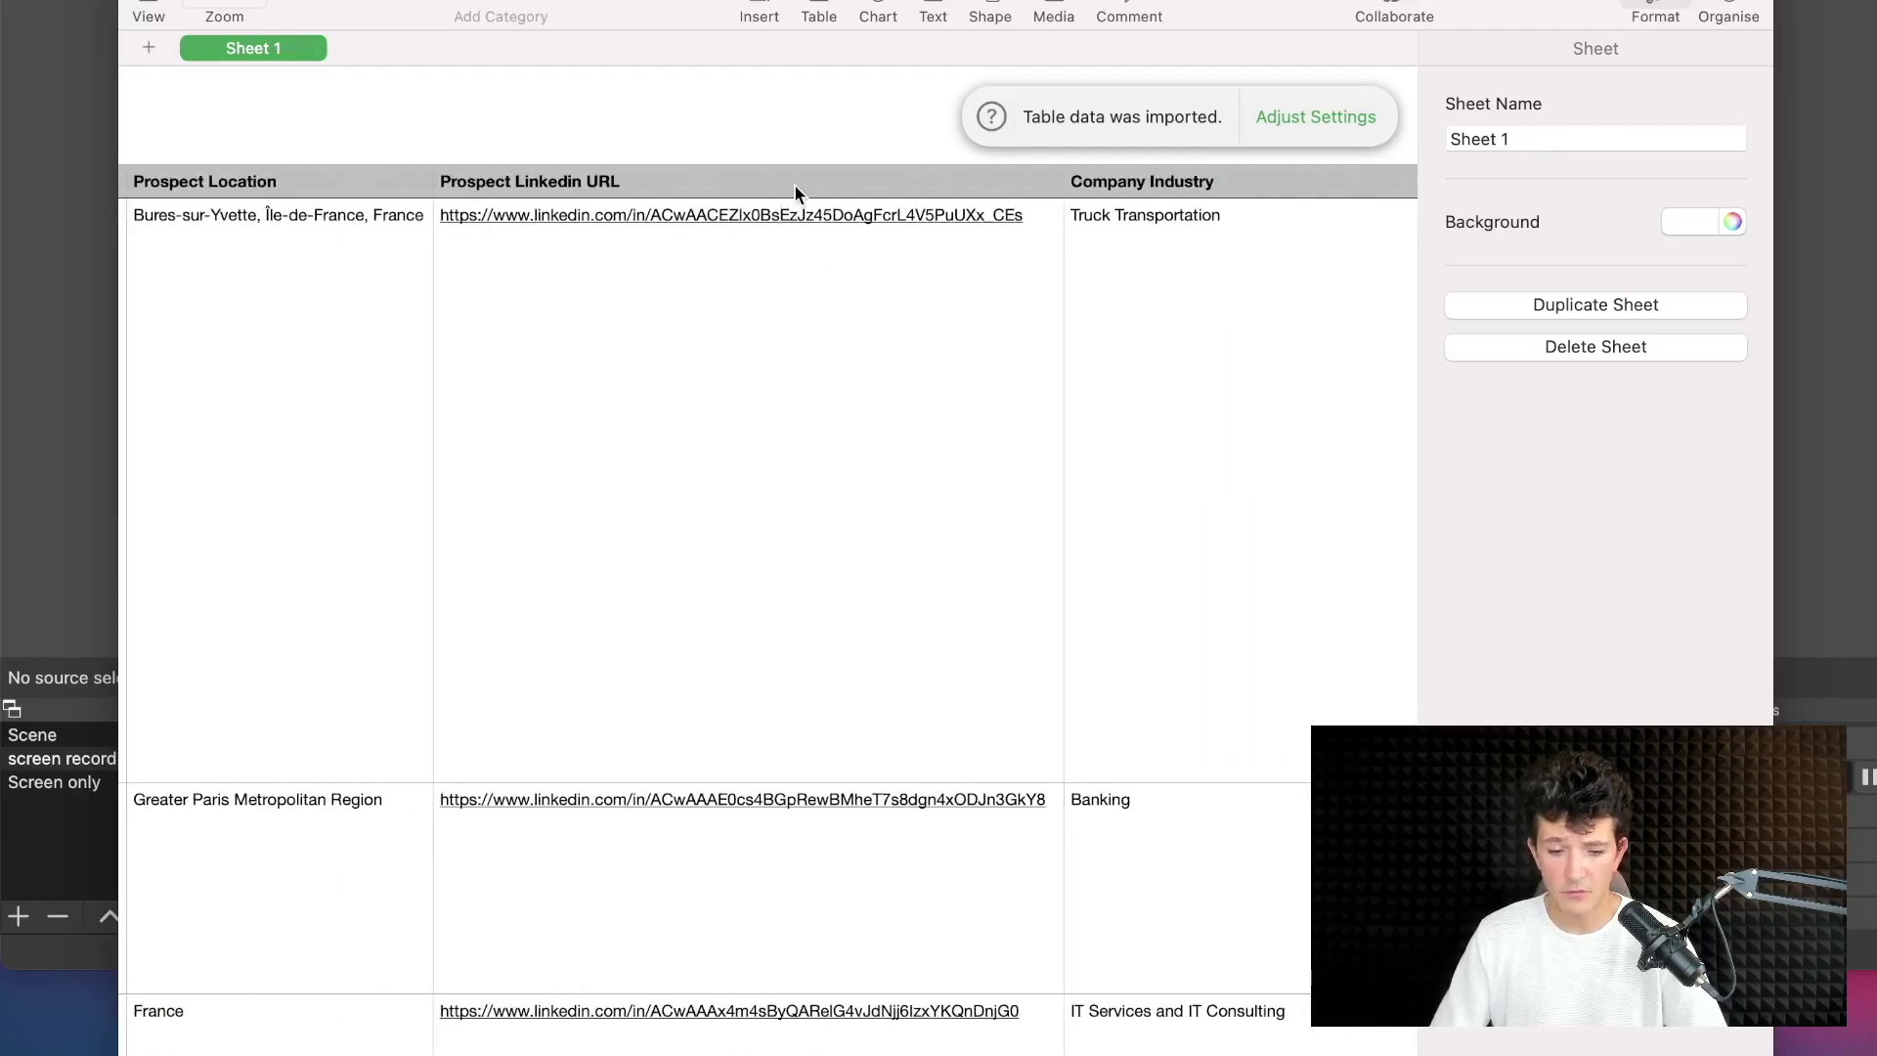
pyautogui.click(792, 492)
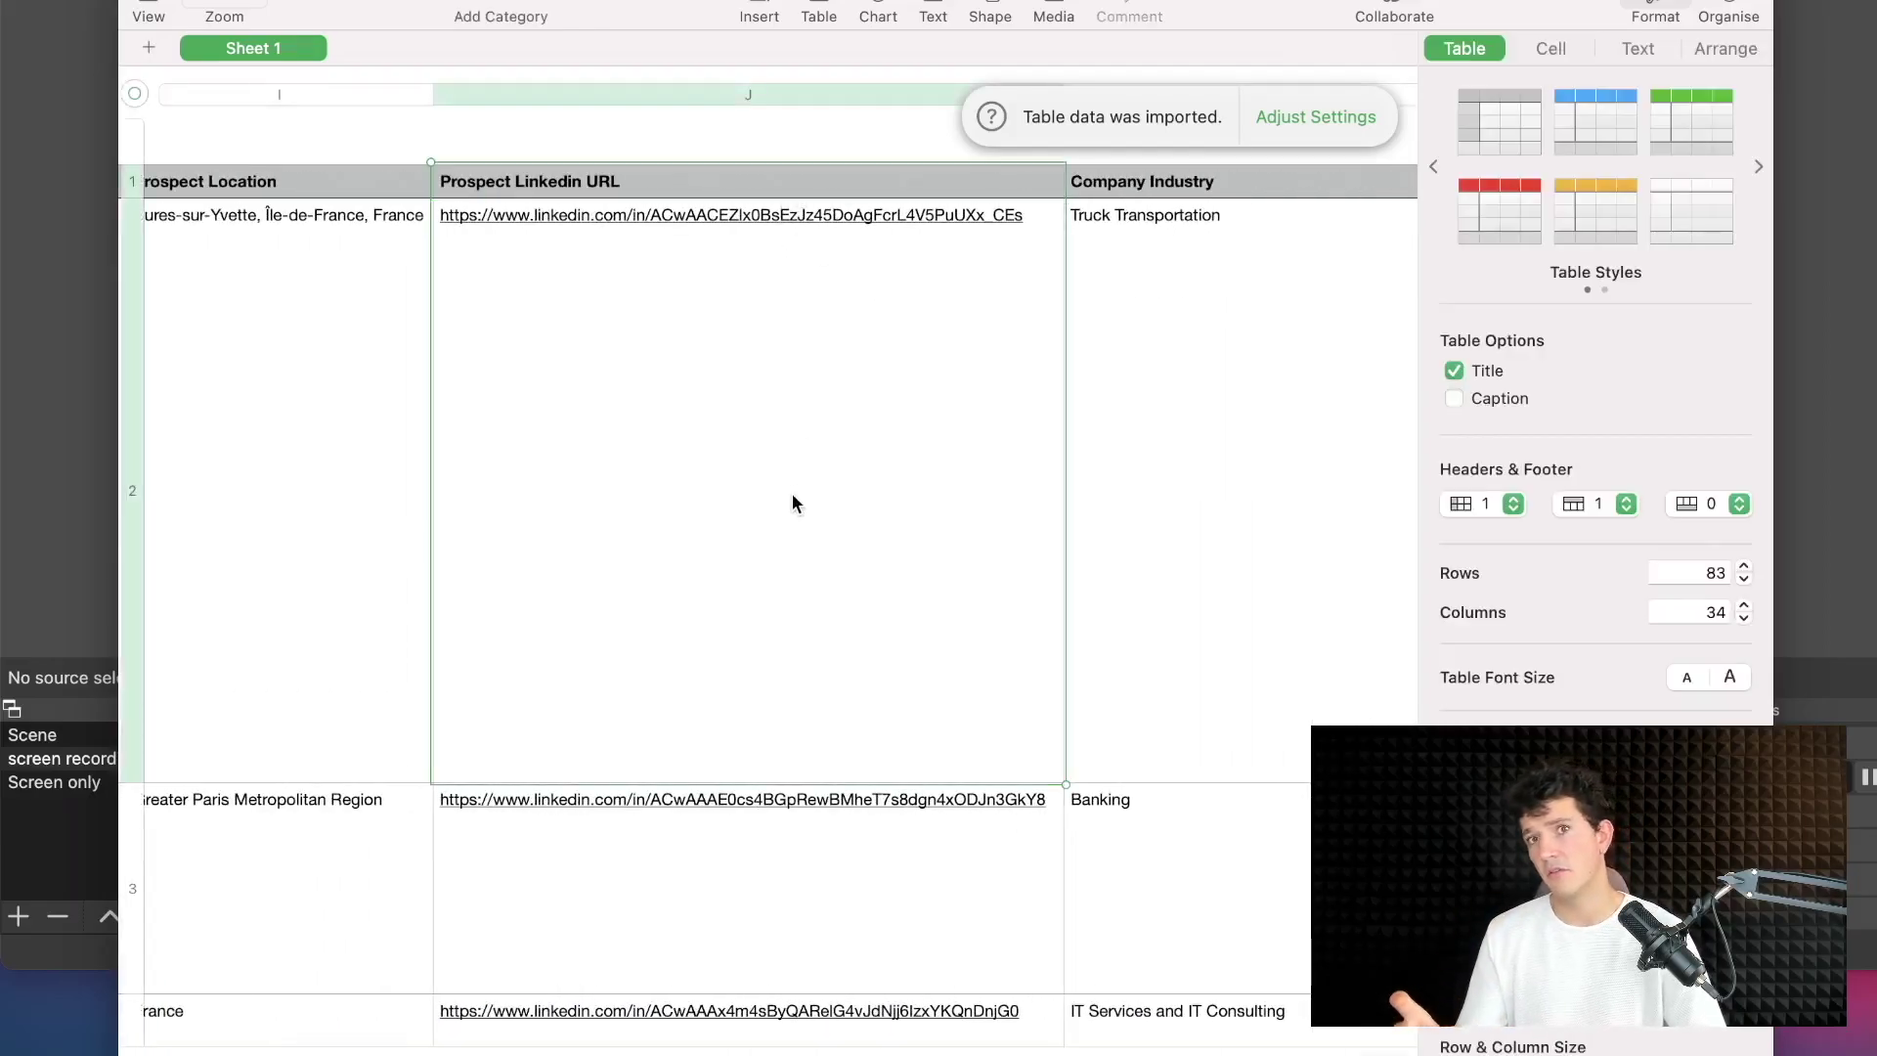
# Inspect the first company's employee count and employee range value 10001
pyautogui.hscroll(10, 1000, 543)
pyautogui.hscroll(-5, 782, 528)
pyautogui.hscroll(3, 582, 215)
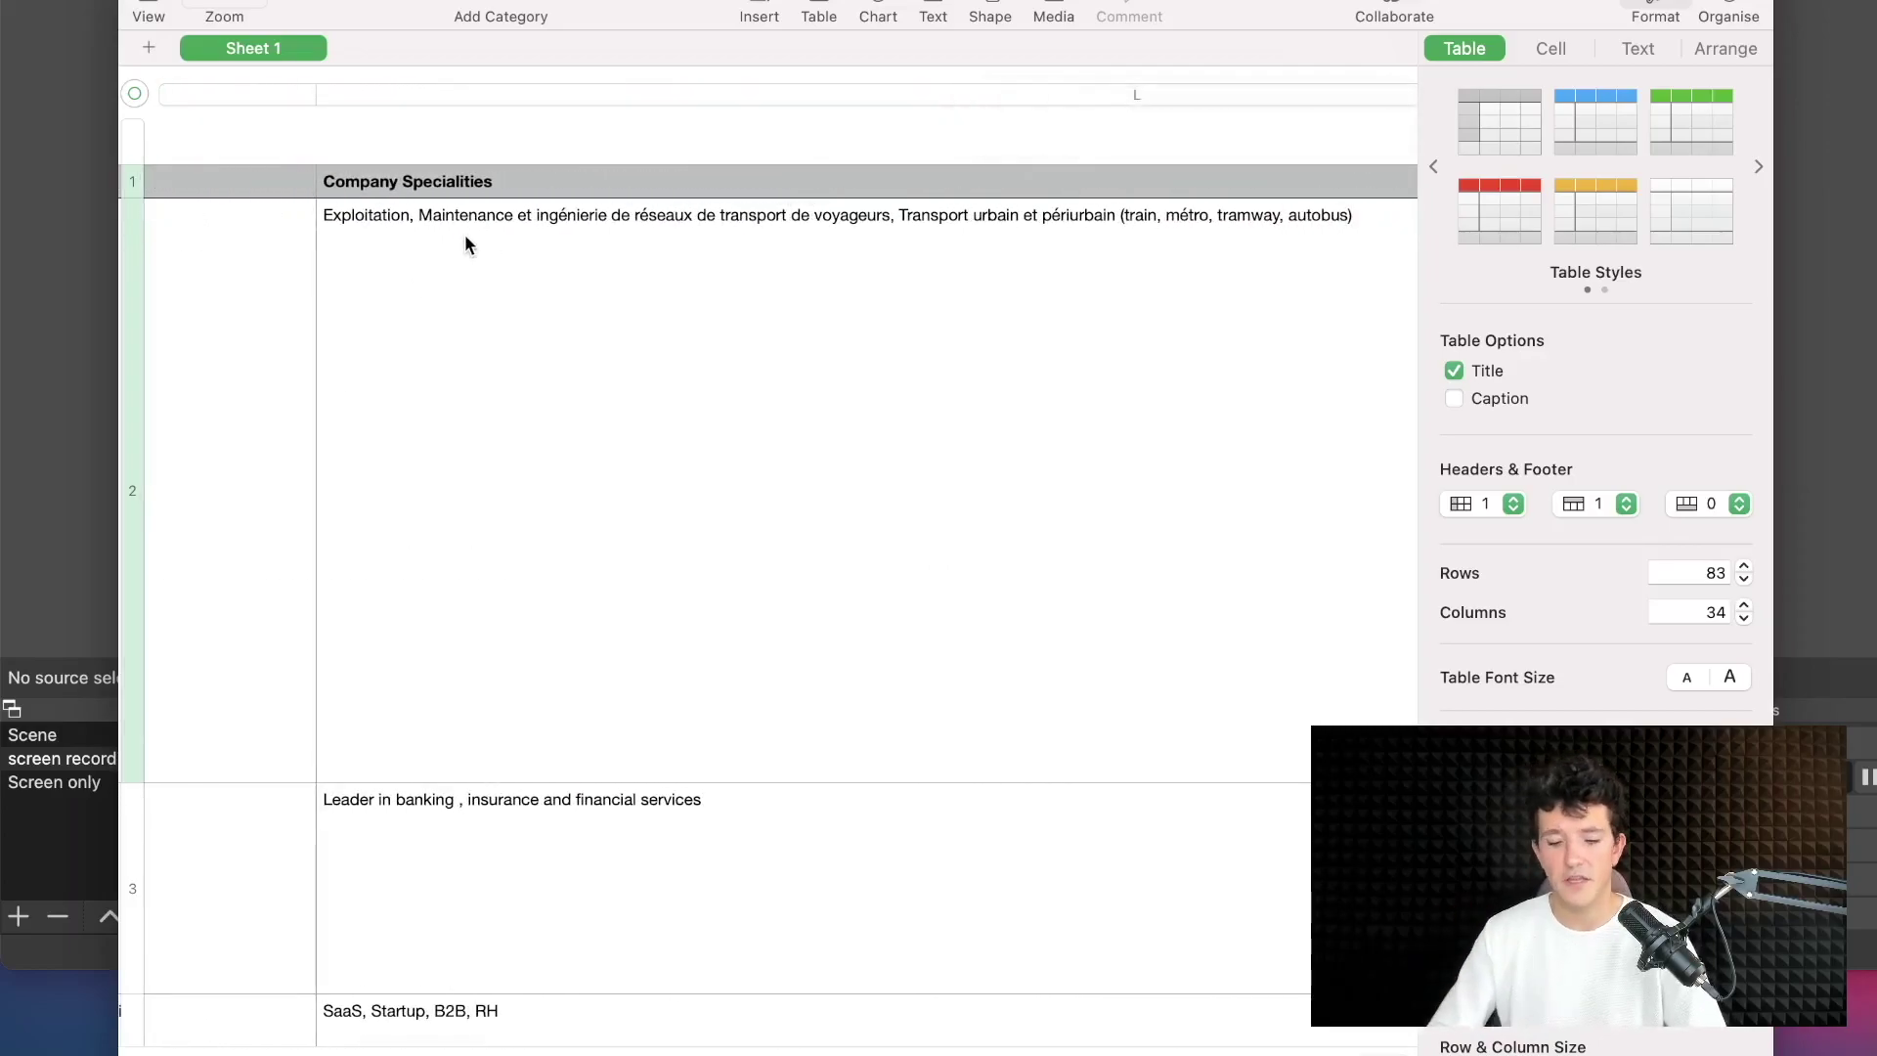
pyautogui.hscroll(10, 465, 239)
pyautogui.hscroll(5, 465, 235)
pyautogui.hscroll(-4, 565, 220)
pyautogui.click(774, 239)
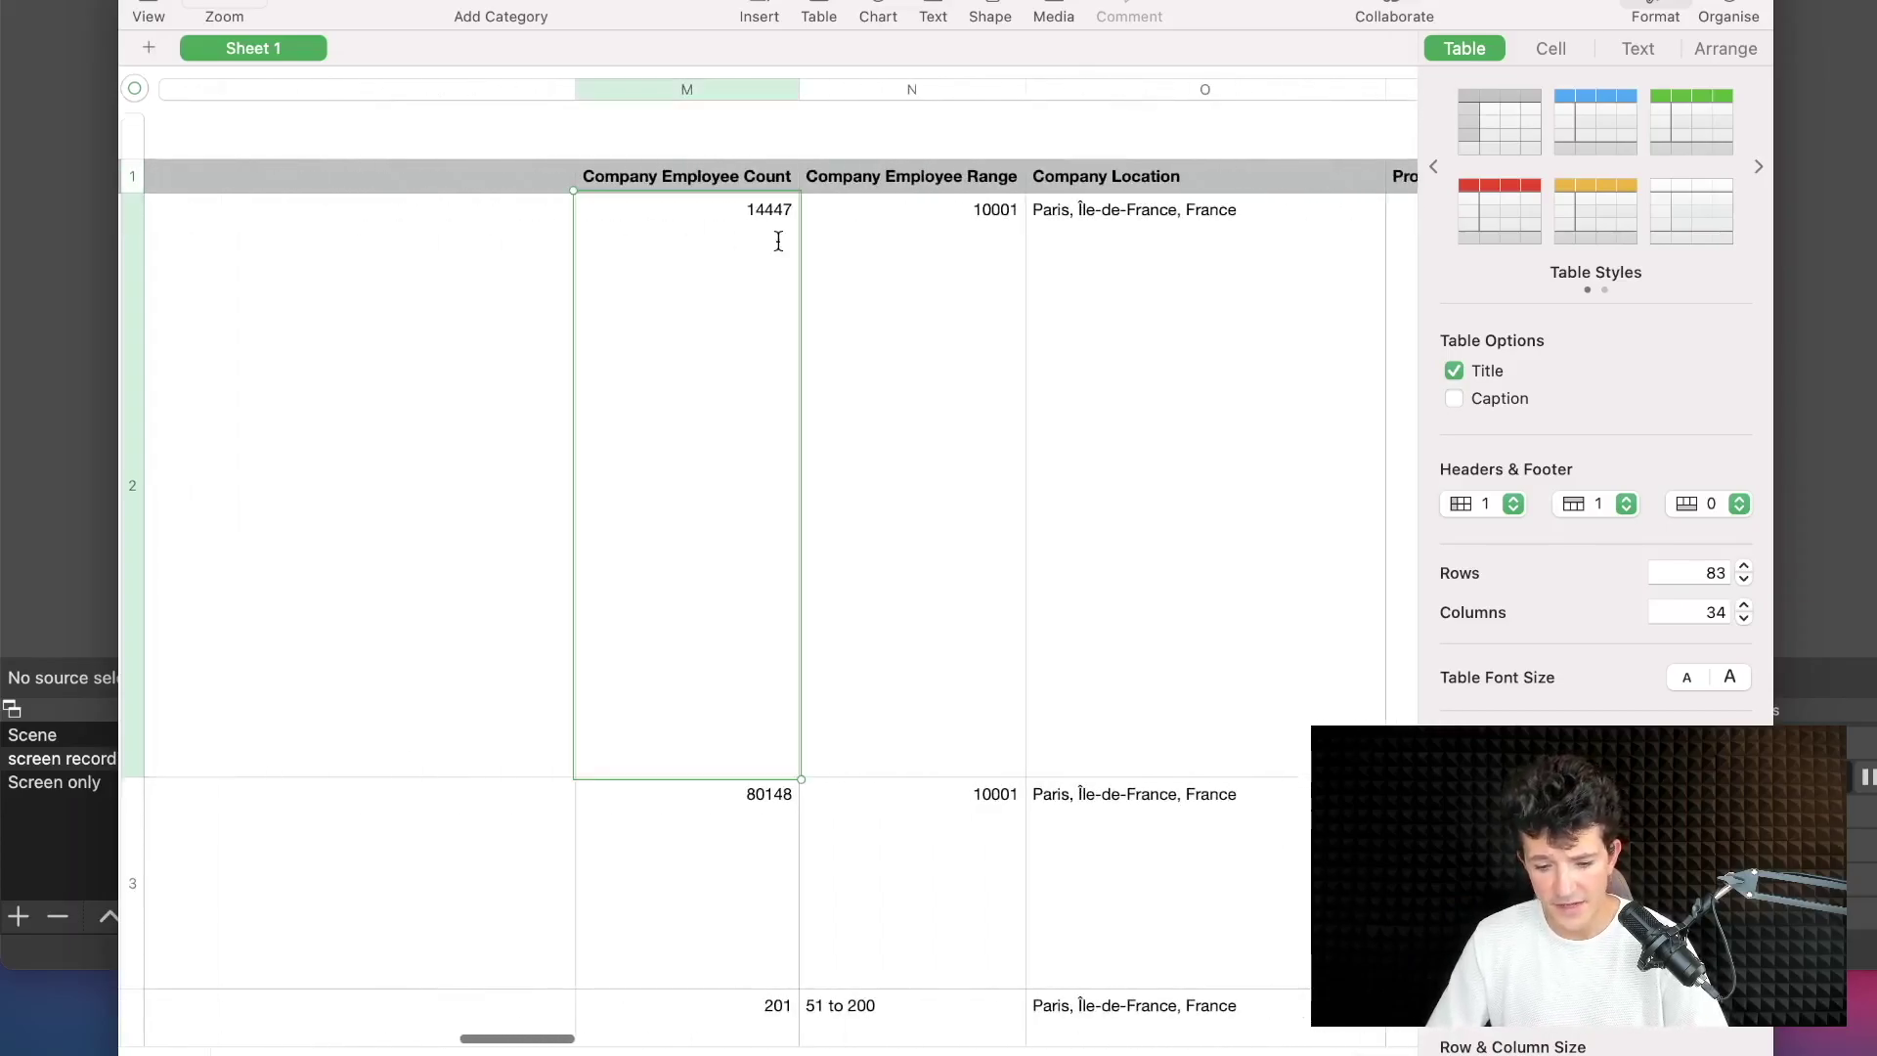
pyautogui.click(884, 213)
pyautogui.doubleClick(978, 209)
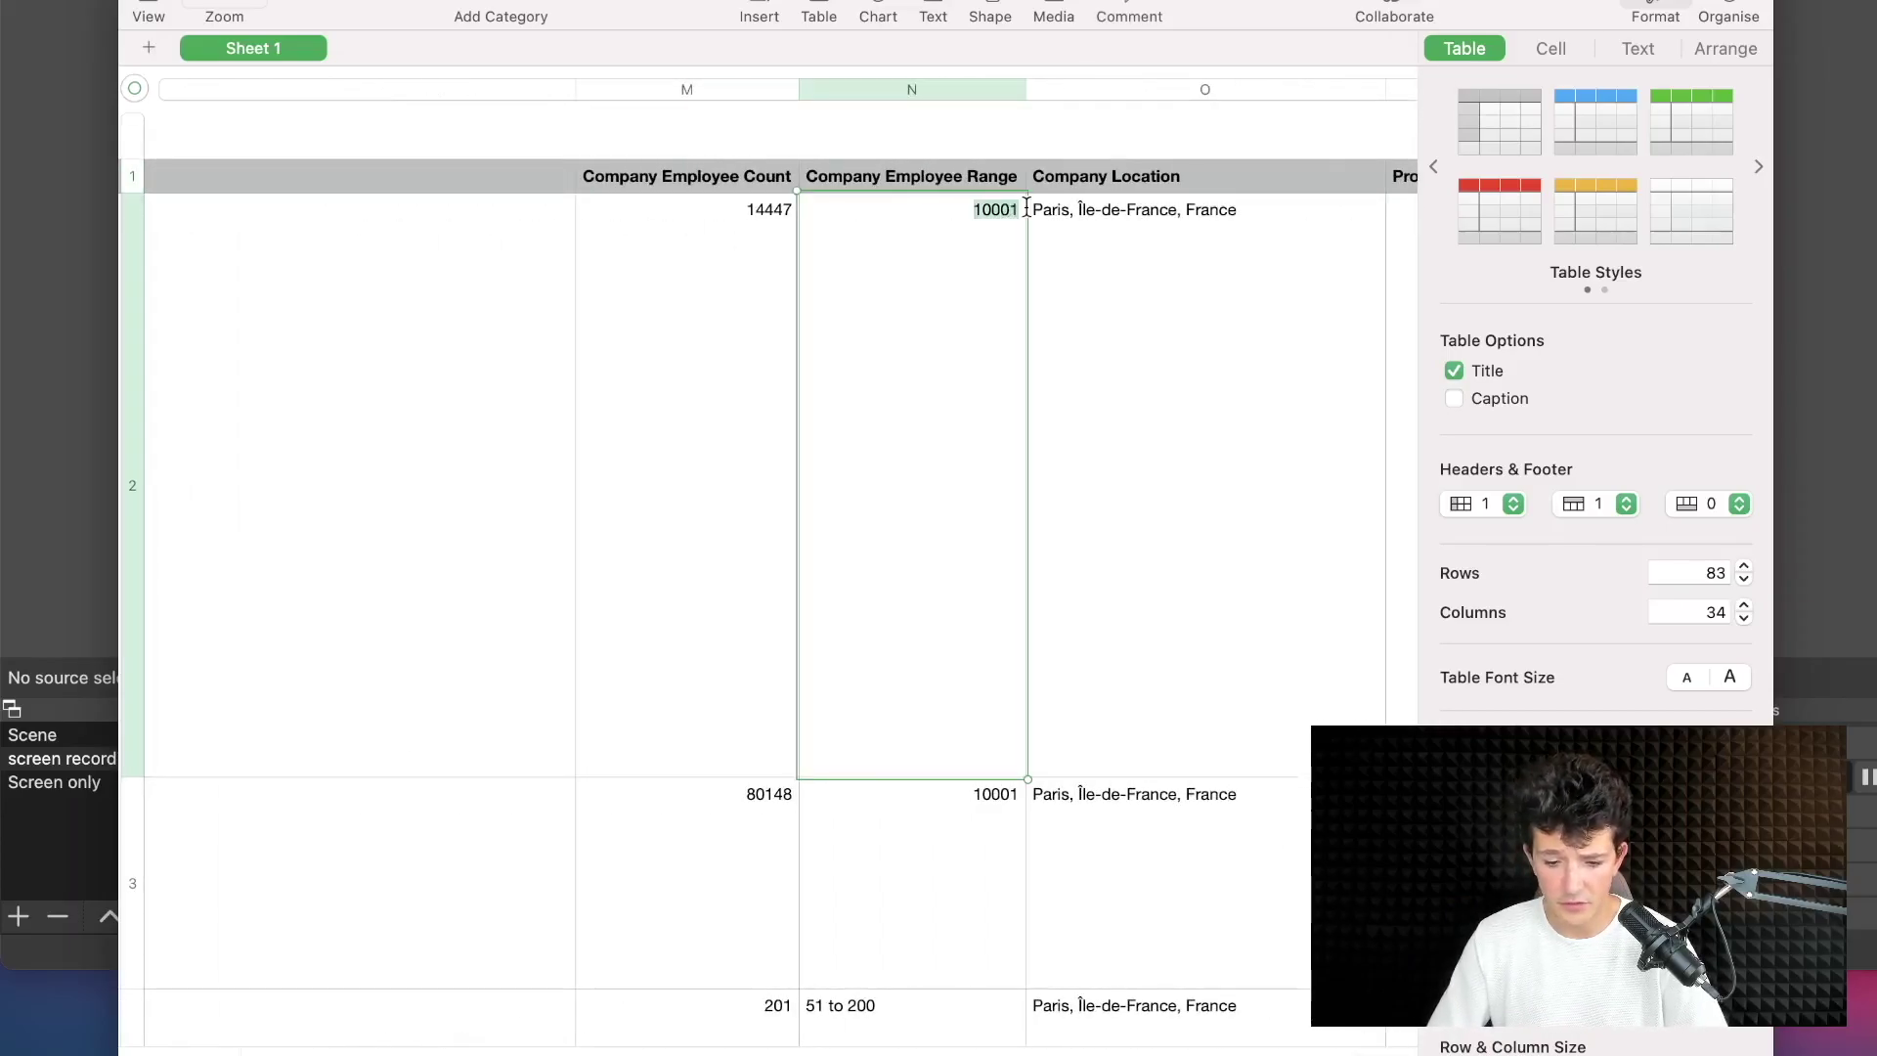
pyautogui.hscroll(2, 1141, 299)
pyautogui.hscroll(6, 1141, 299)
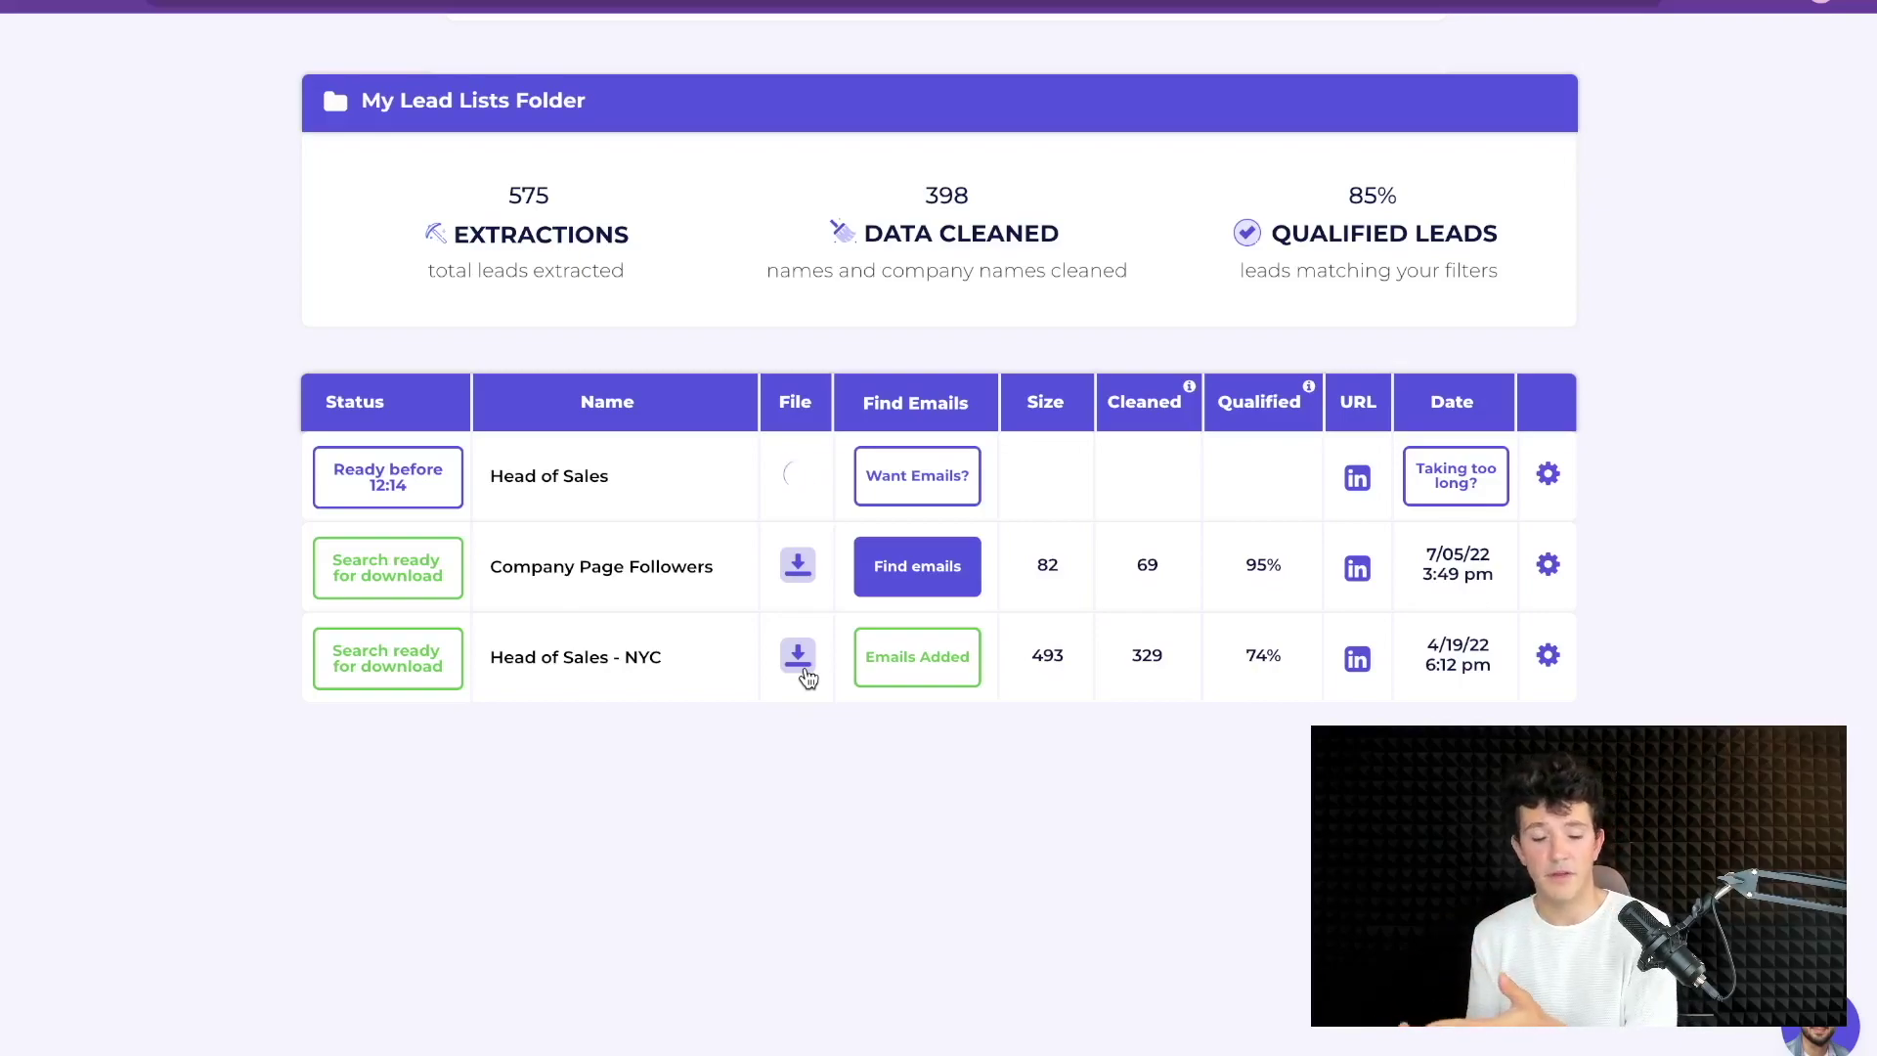
# Enrich Company Page Followers with emails, then bring up Head of Sales - NYC downloads
pyautogui.click(968, 584)
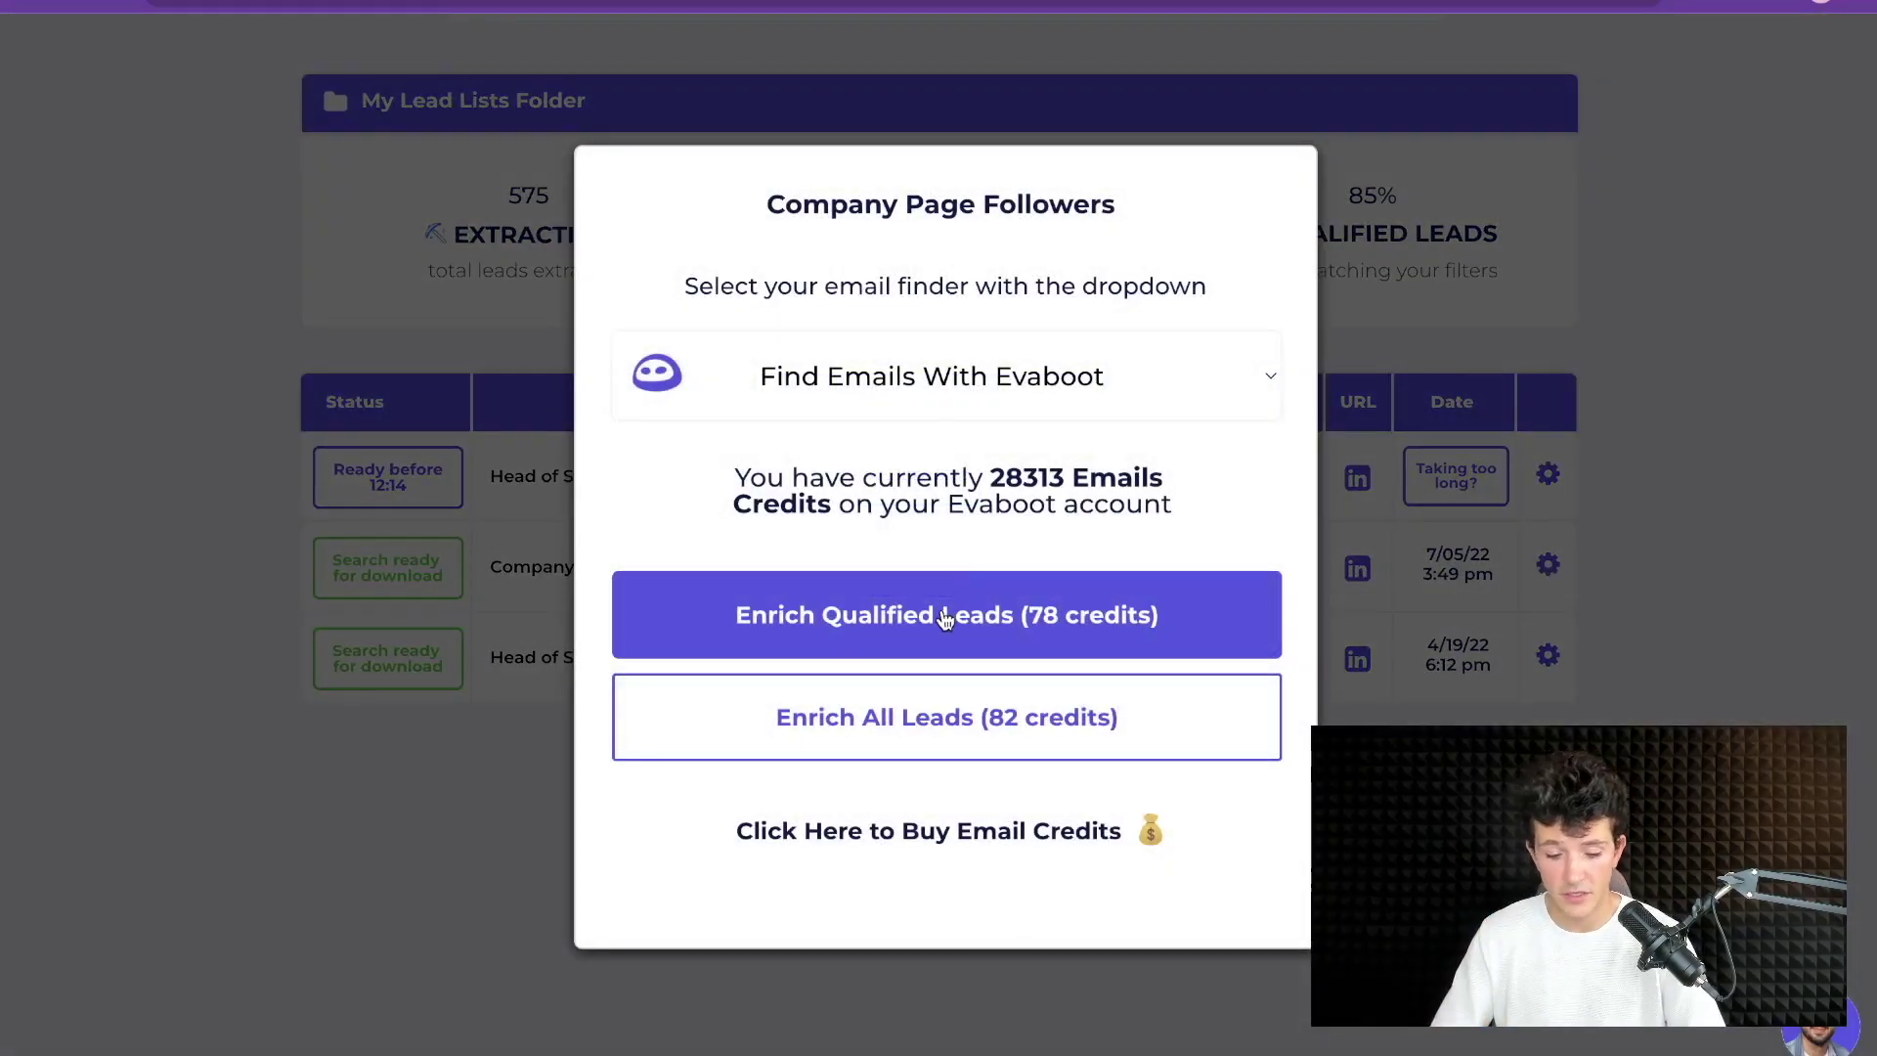
pyautogui.click(916, 724)
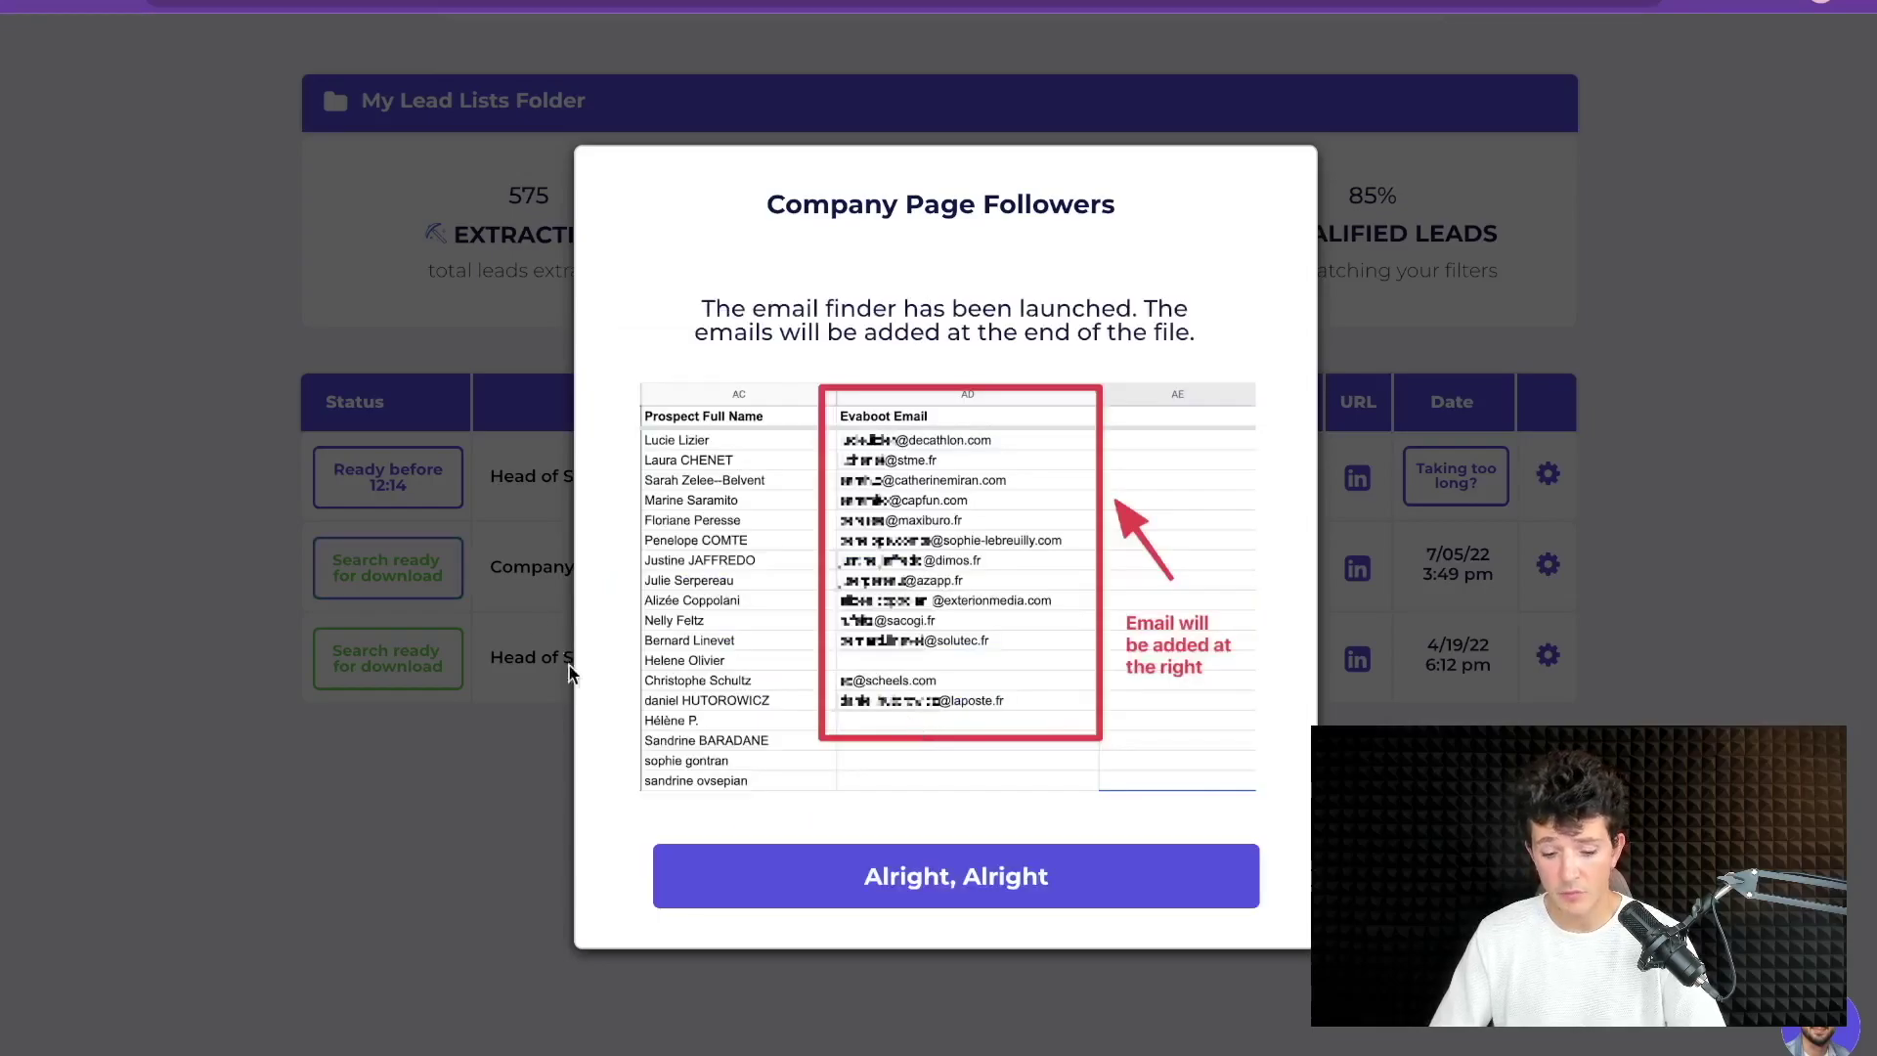
pyautogui.click(758, 873)
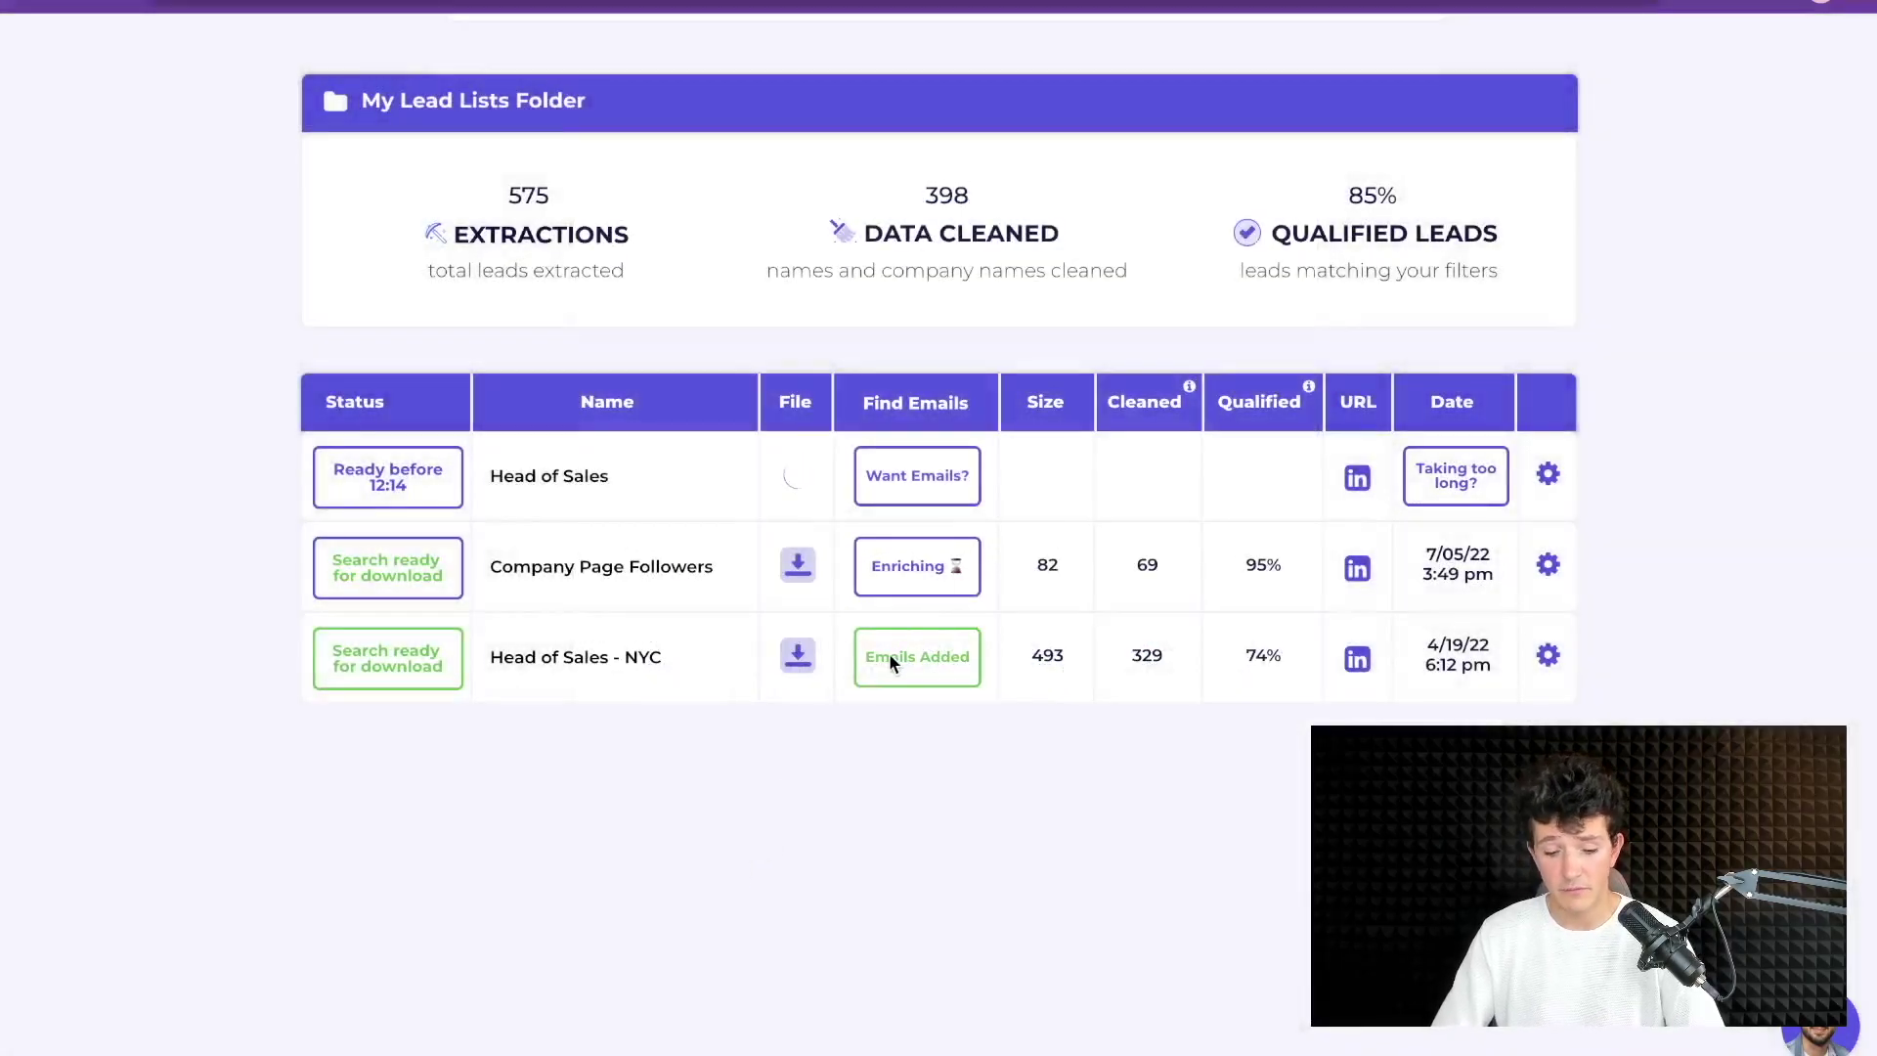
pyautogui.click(794, 656)
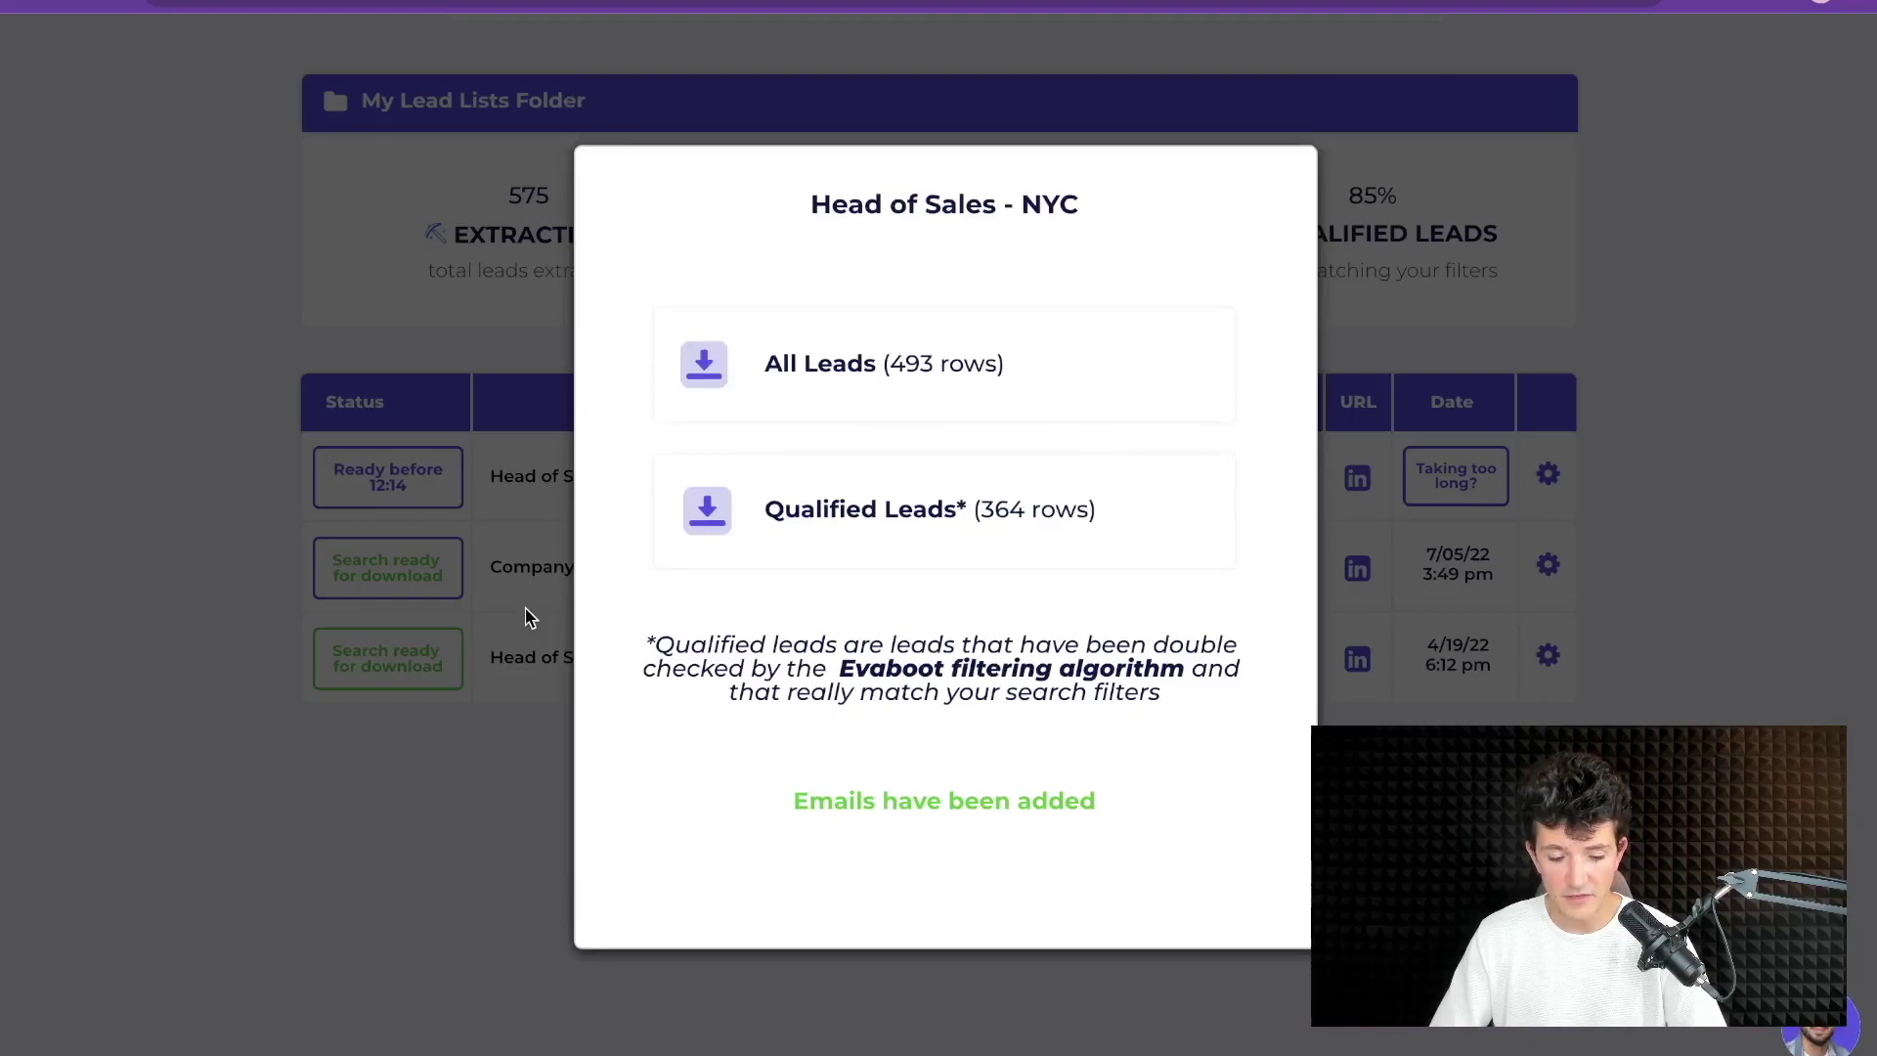
# Inspect the Evaboot Email Validity column, selecting a block of results and an email marked unknown
pyautogui.hscroll(20, 988, 572)
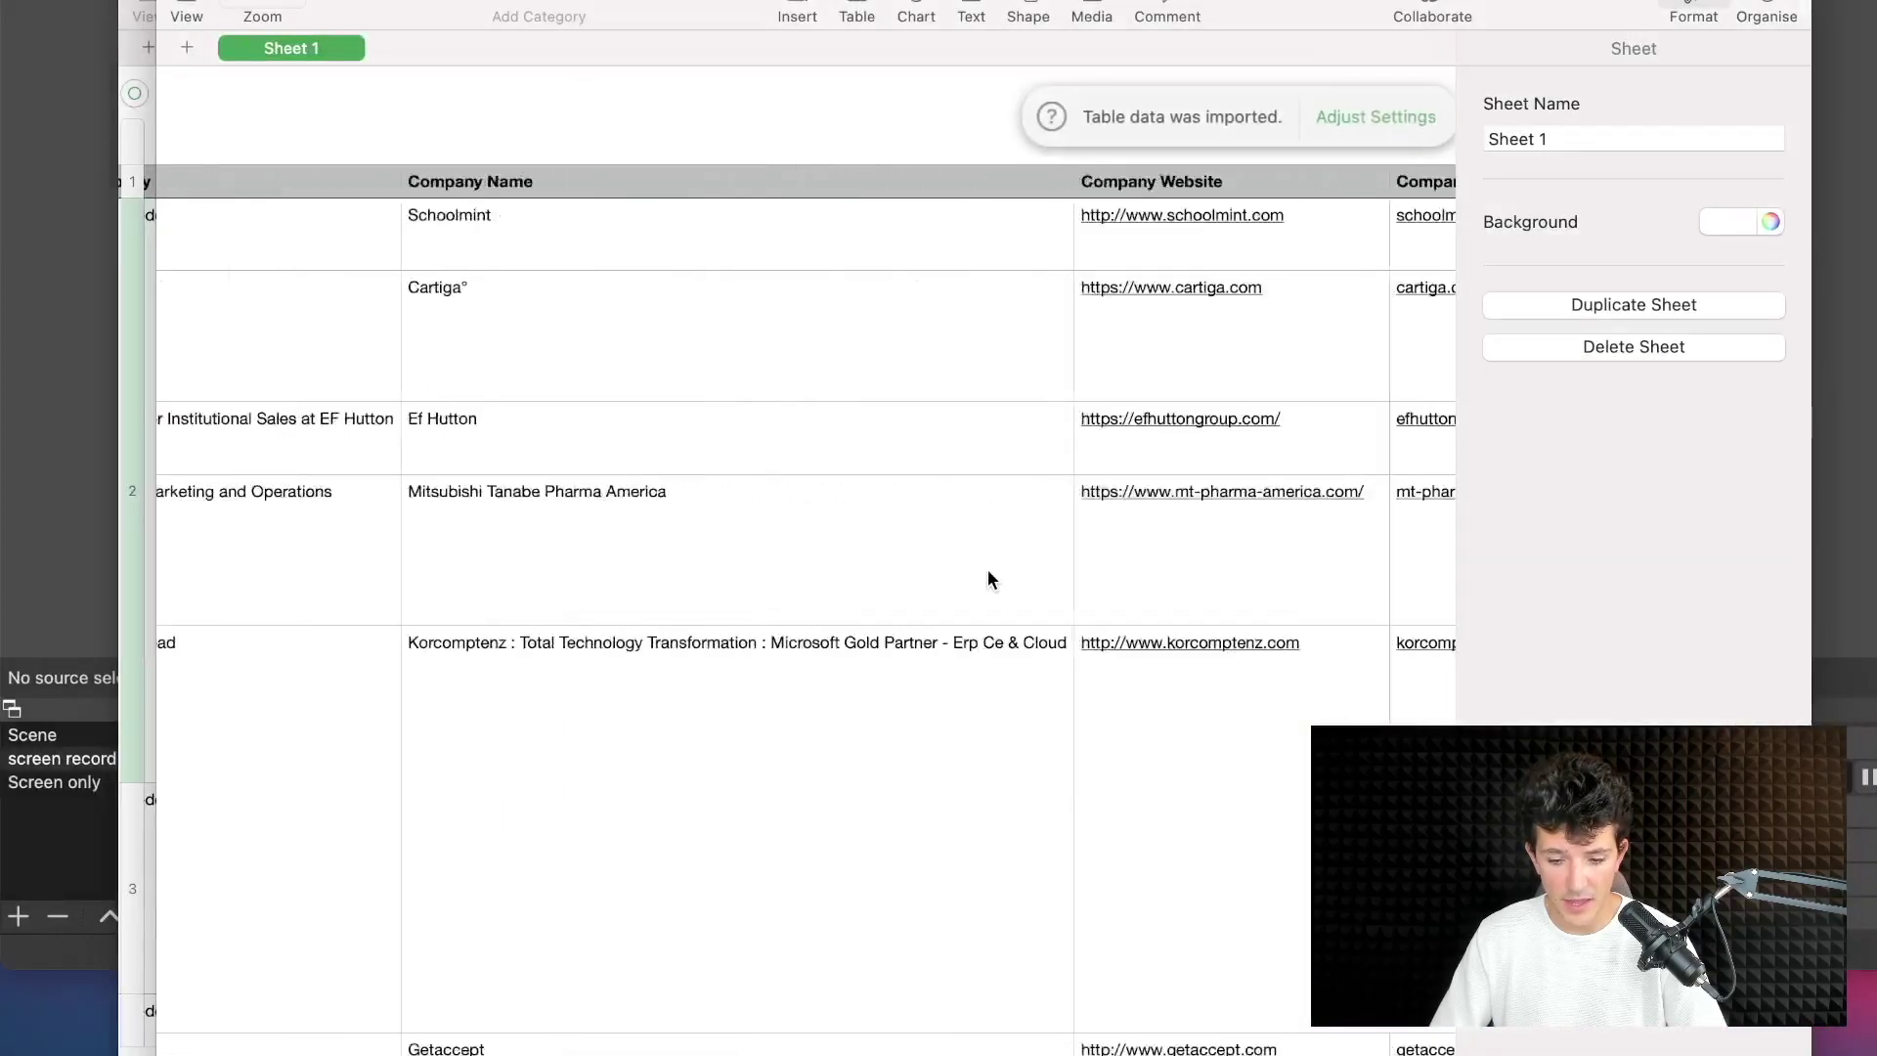
pyautogui.hscroll(10, 988, 569)
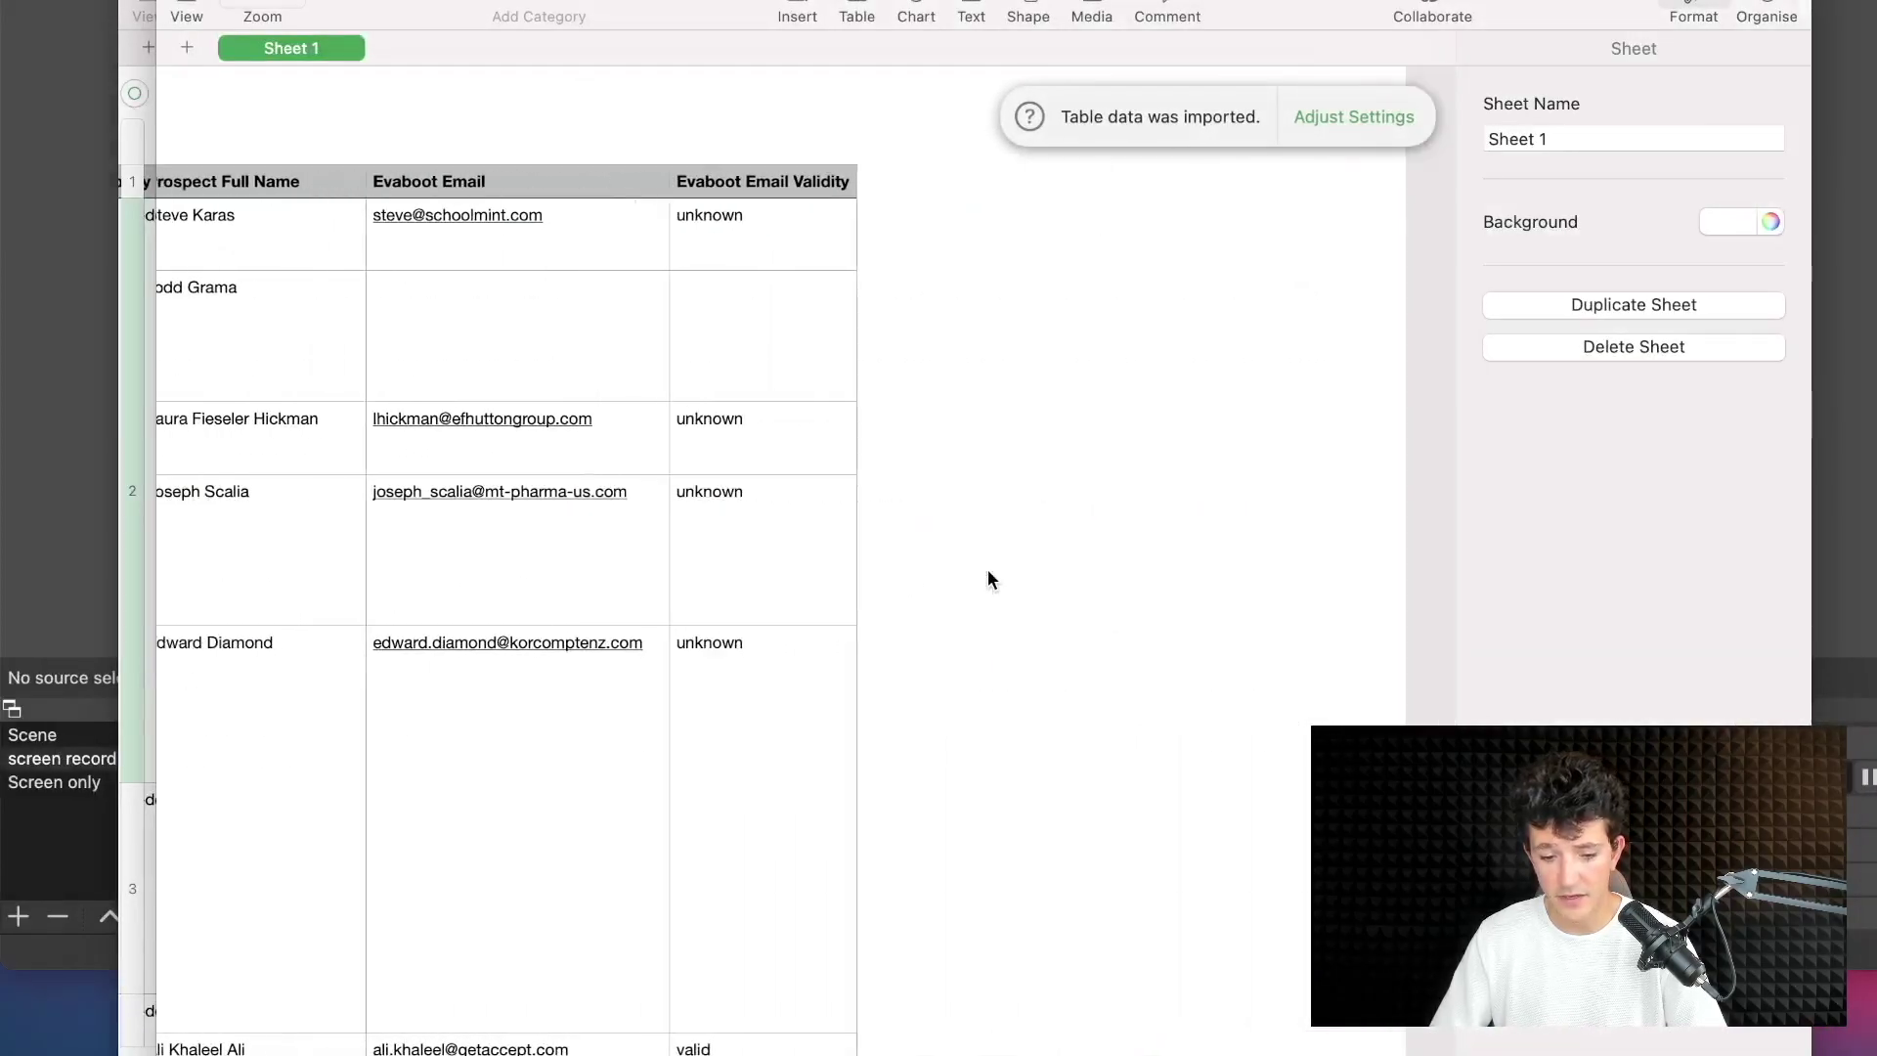
pyautogui.scroll(-15, 606, 590)
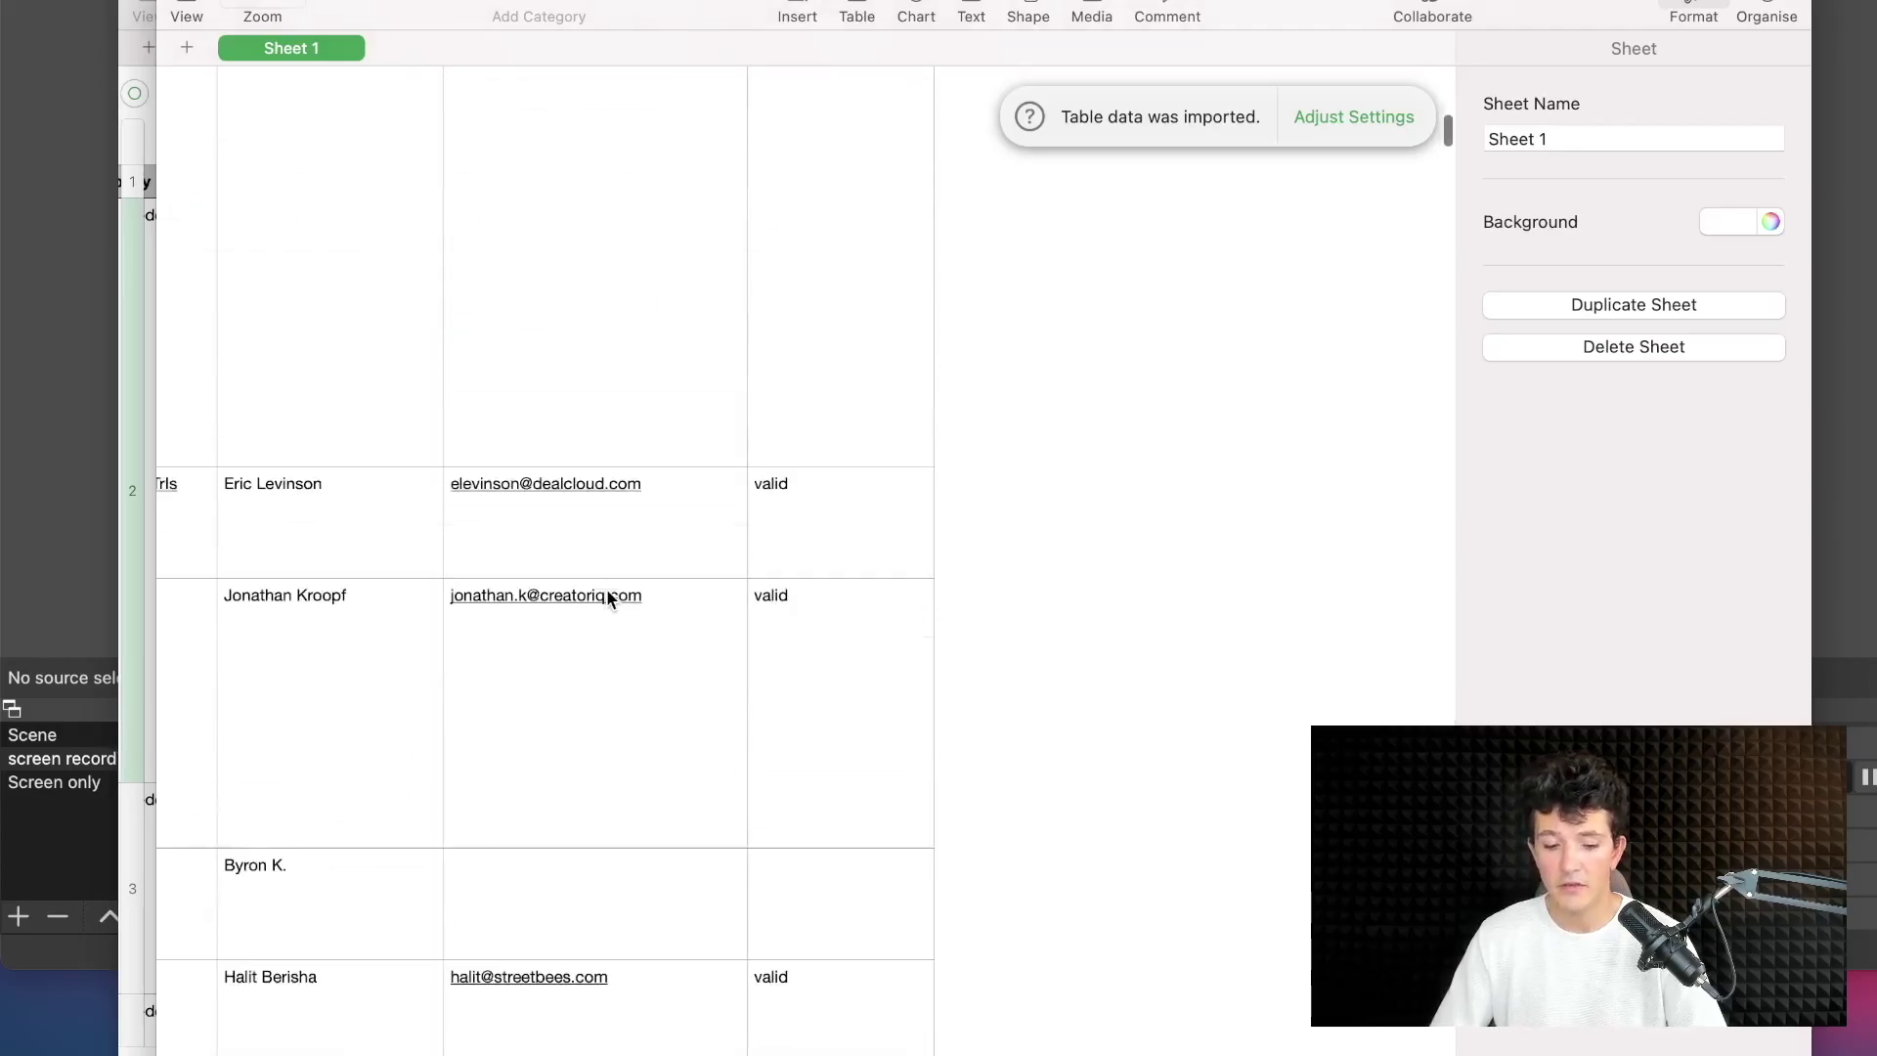
pyautogui.scroll(-15, 606, 598)
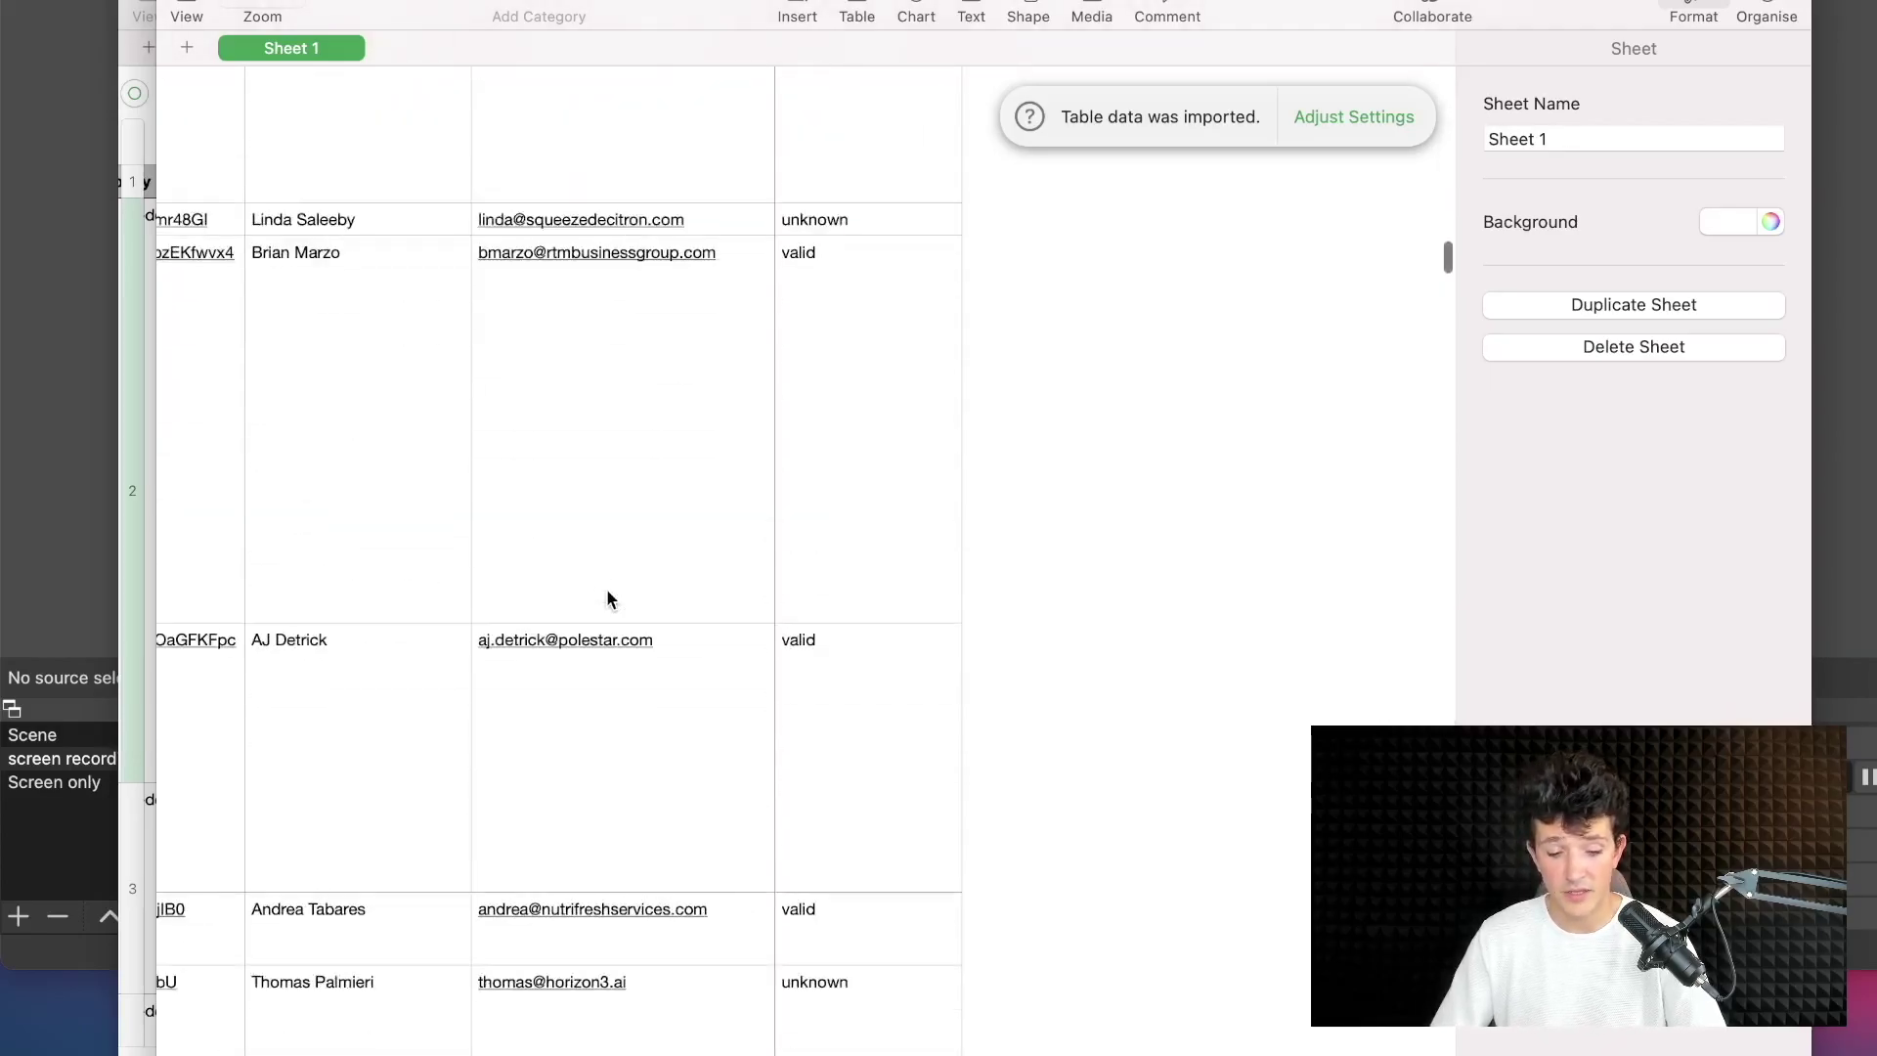
pyautogui.moveTo(873, 421); pyautogui.dragTo(877, 835)
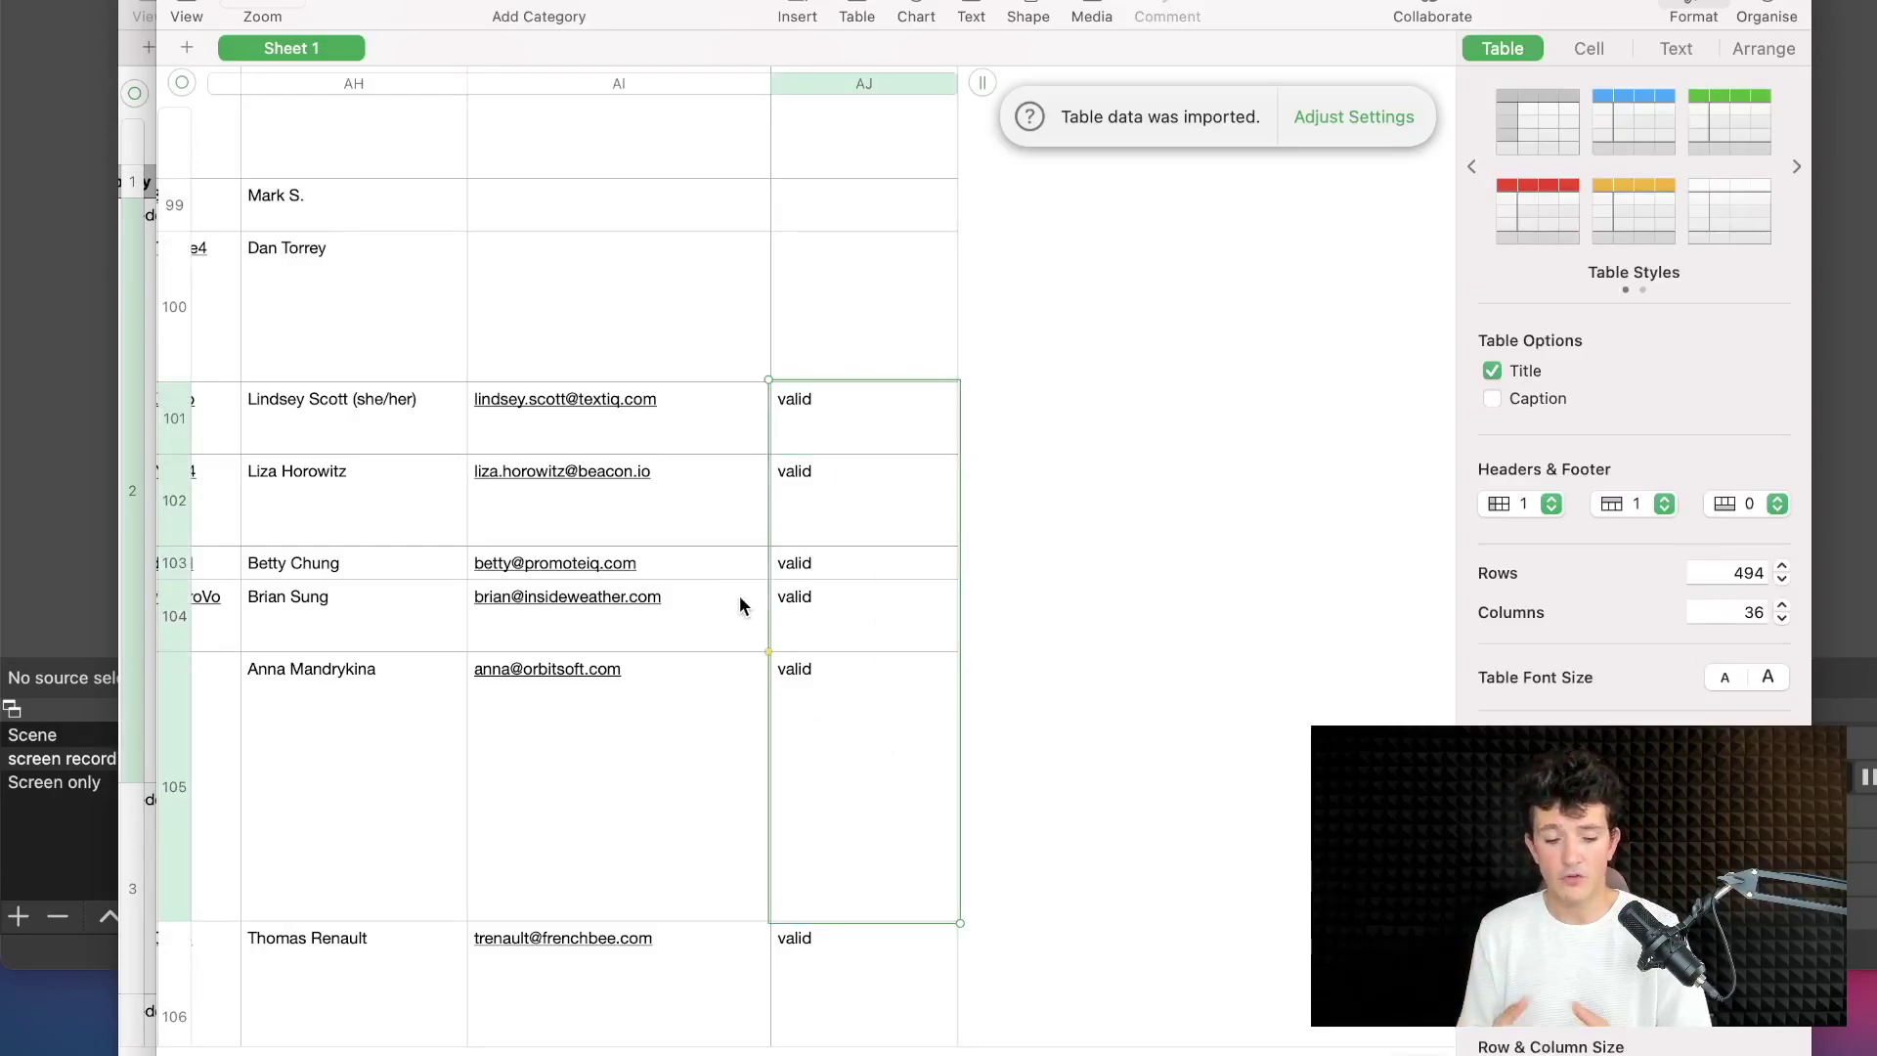
pyautogui.scroll(-10, 739, 604)
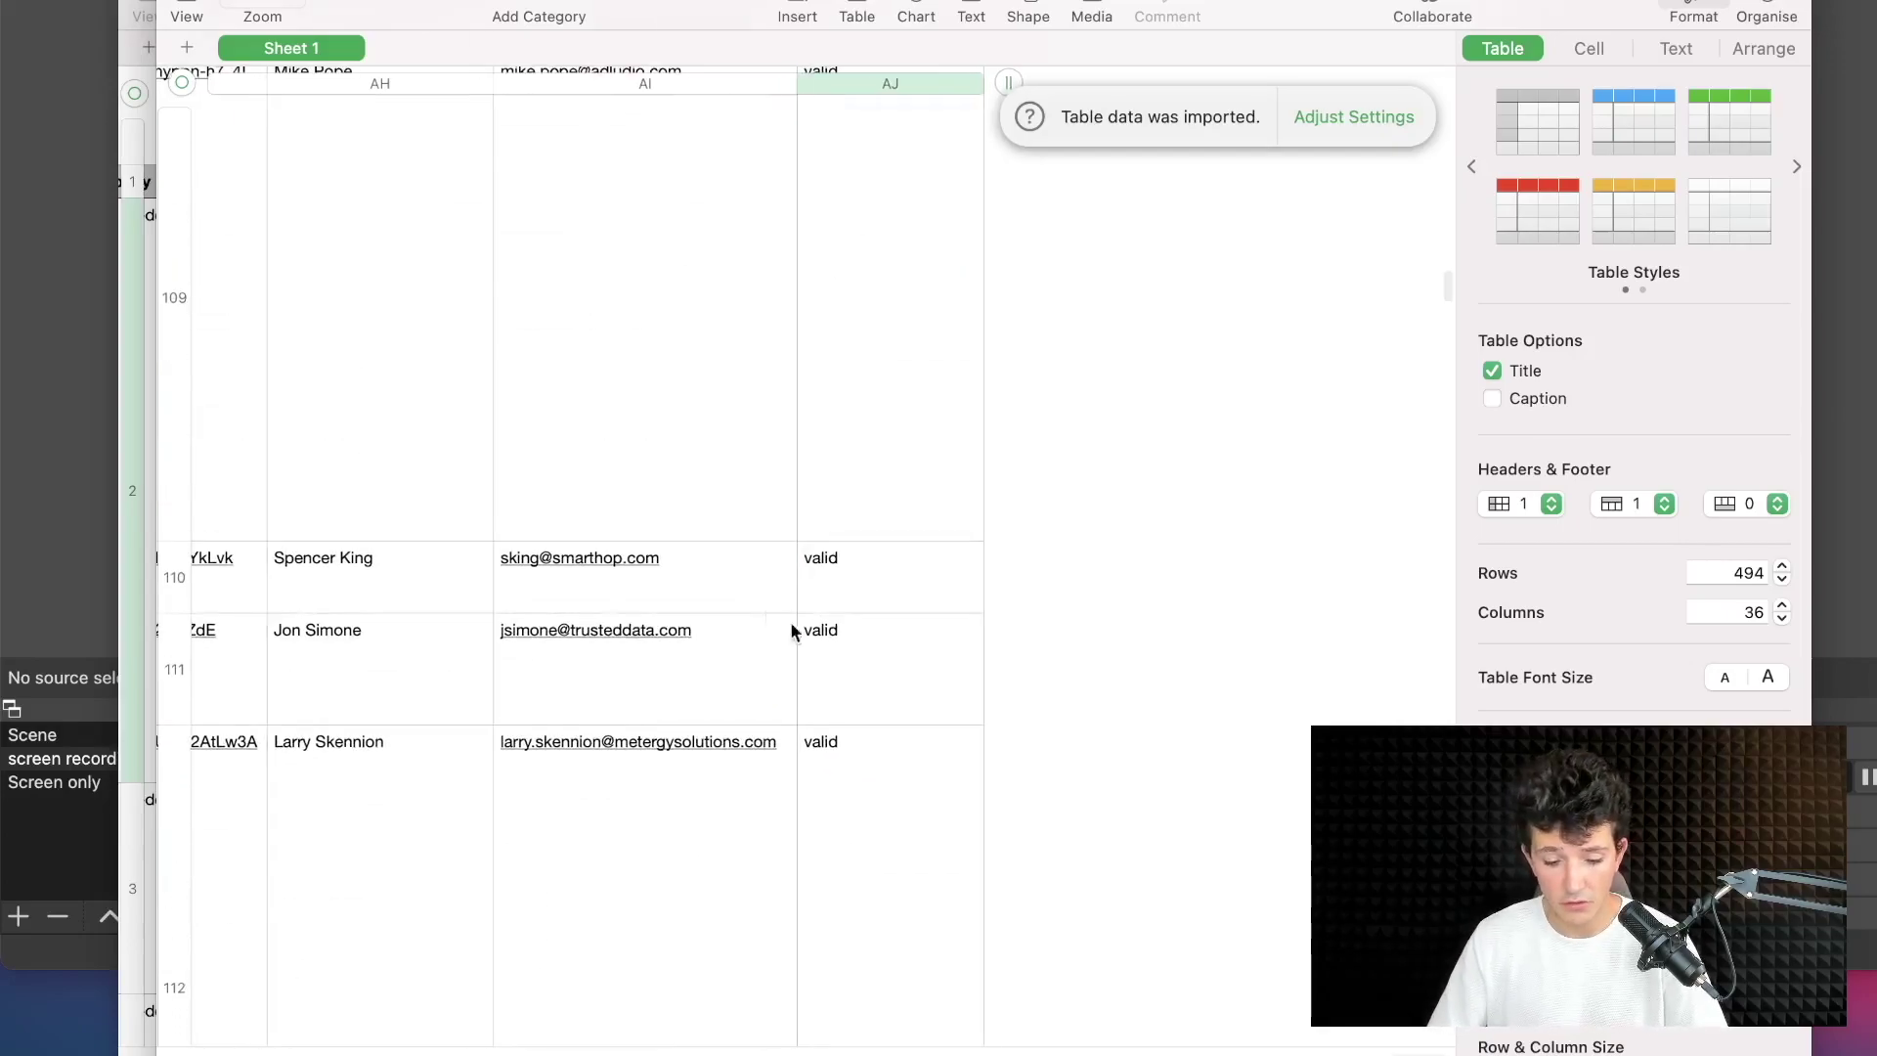
pyautogui.scroll(-5, 882, 698)
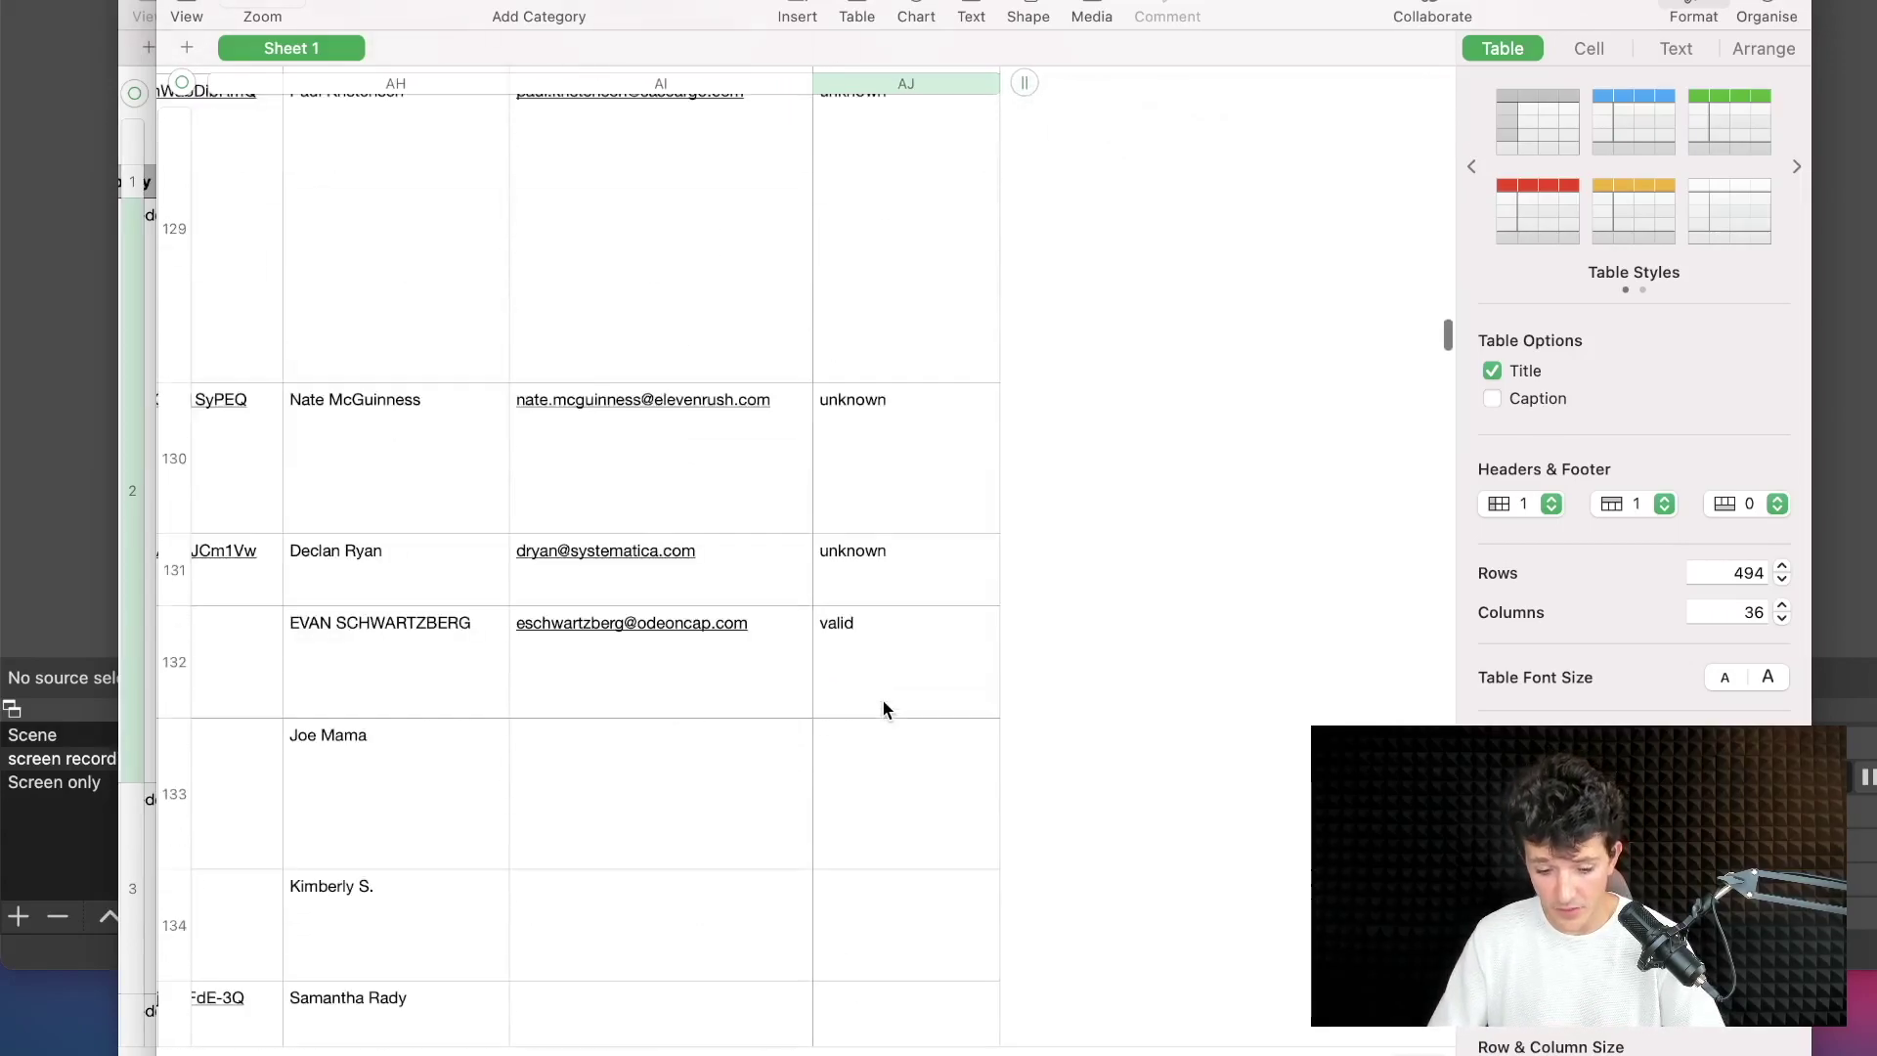
pyautogui.click(884, 449)
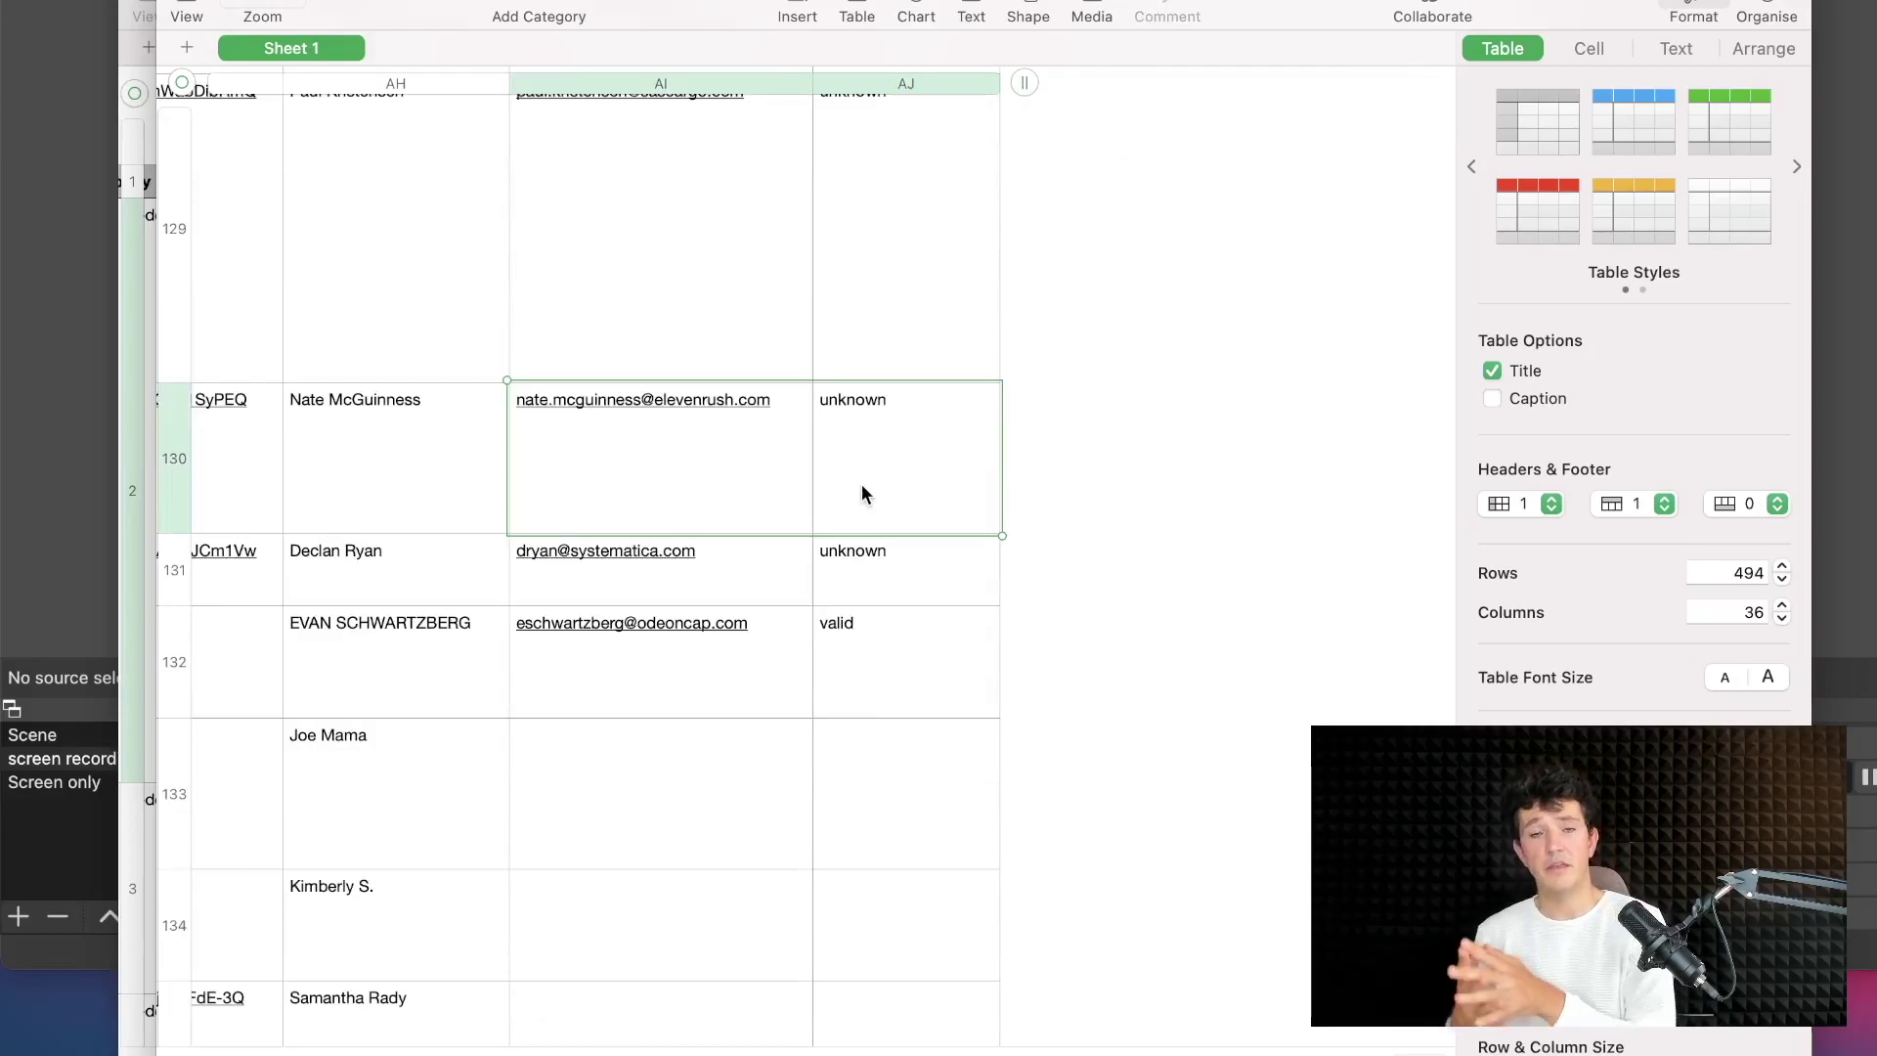